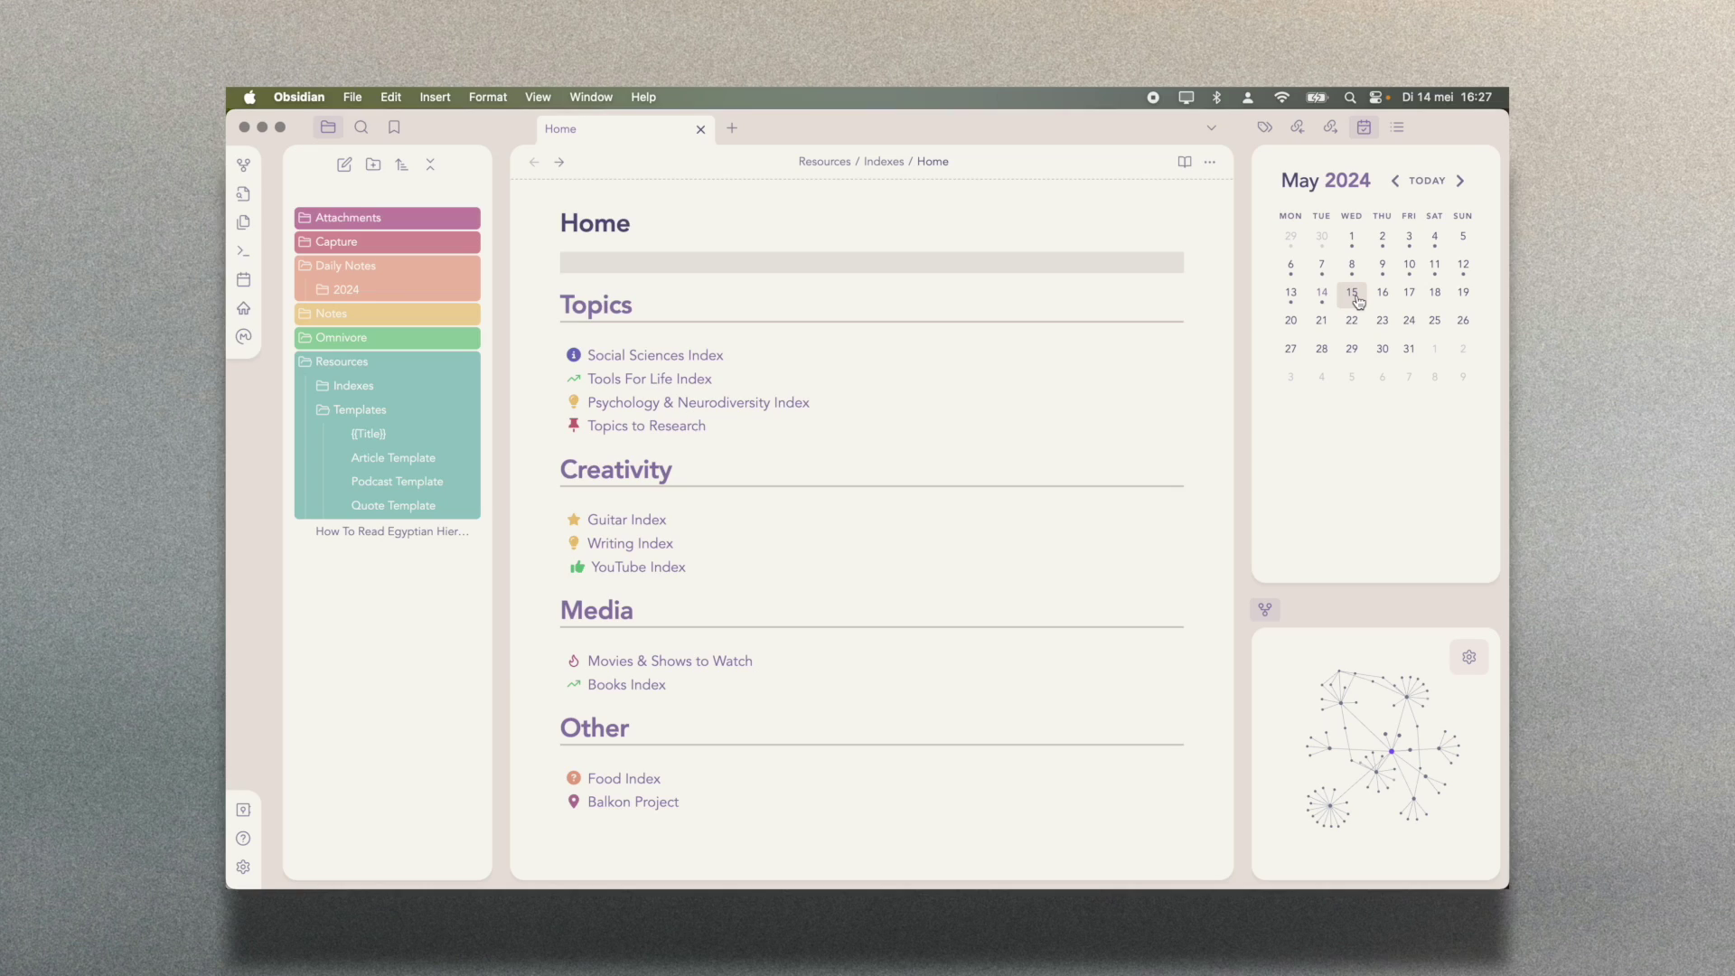
Step: Open the 2024-05-16 daily note from the Calendar sidebar
click(1354, 293)
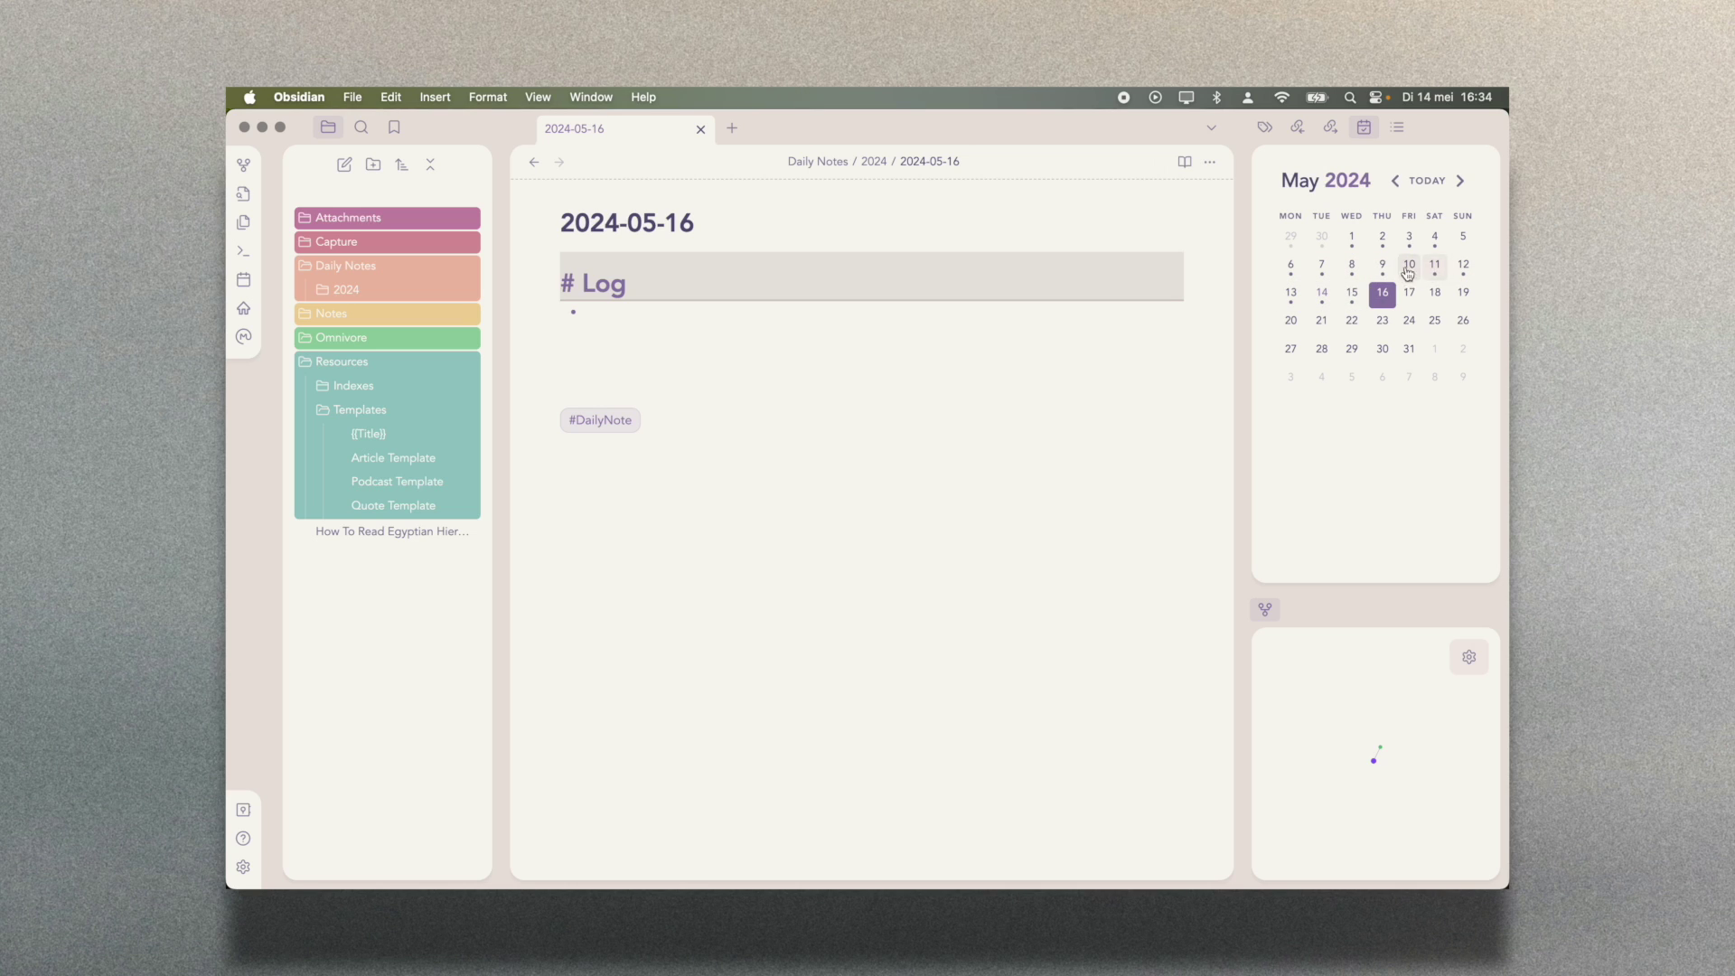
click(1396, 181)
key(super+comma)
click(1295, 447)
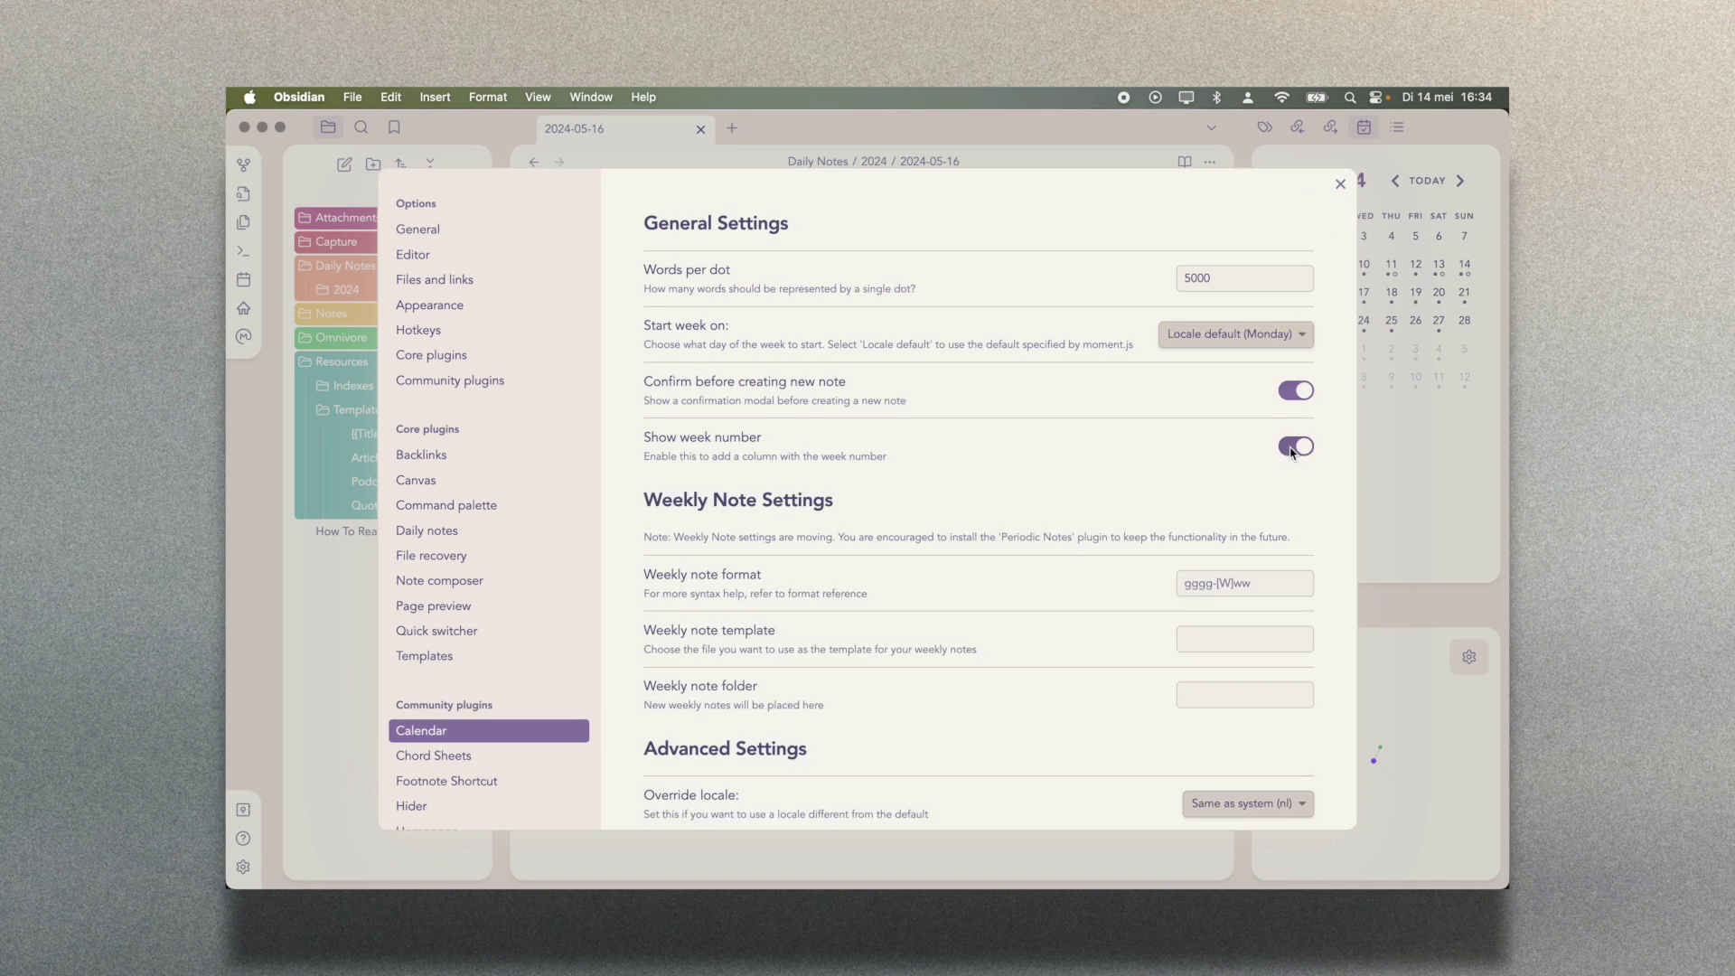
scroll(1291, 620, down, 1)
scroll(1290, 620, up, 2)
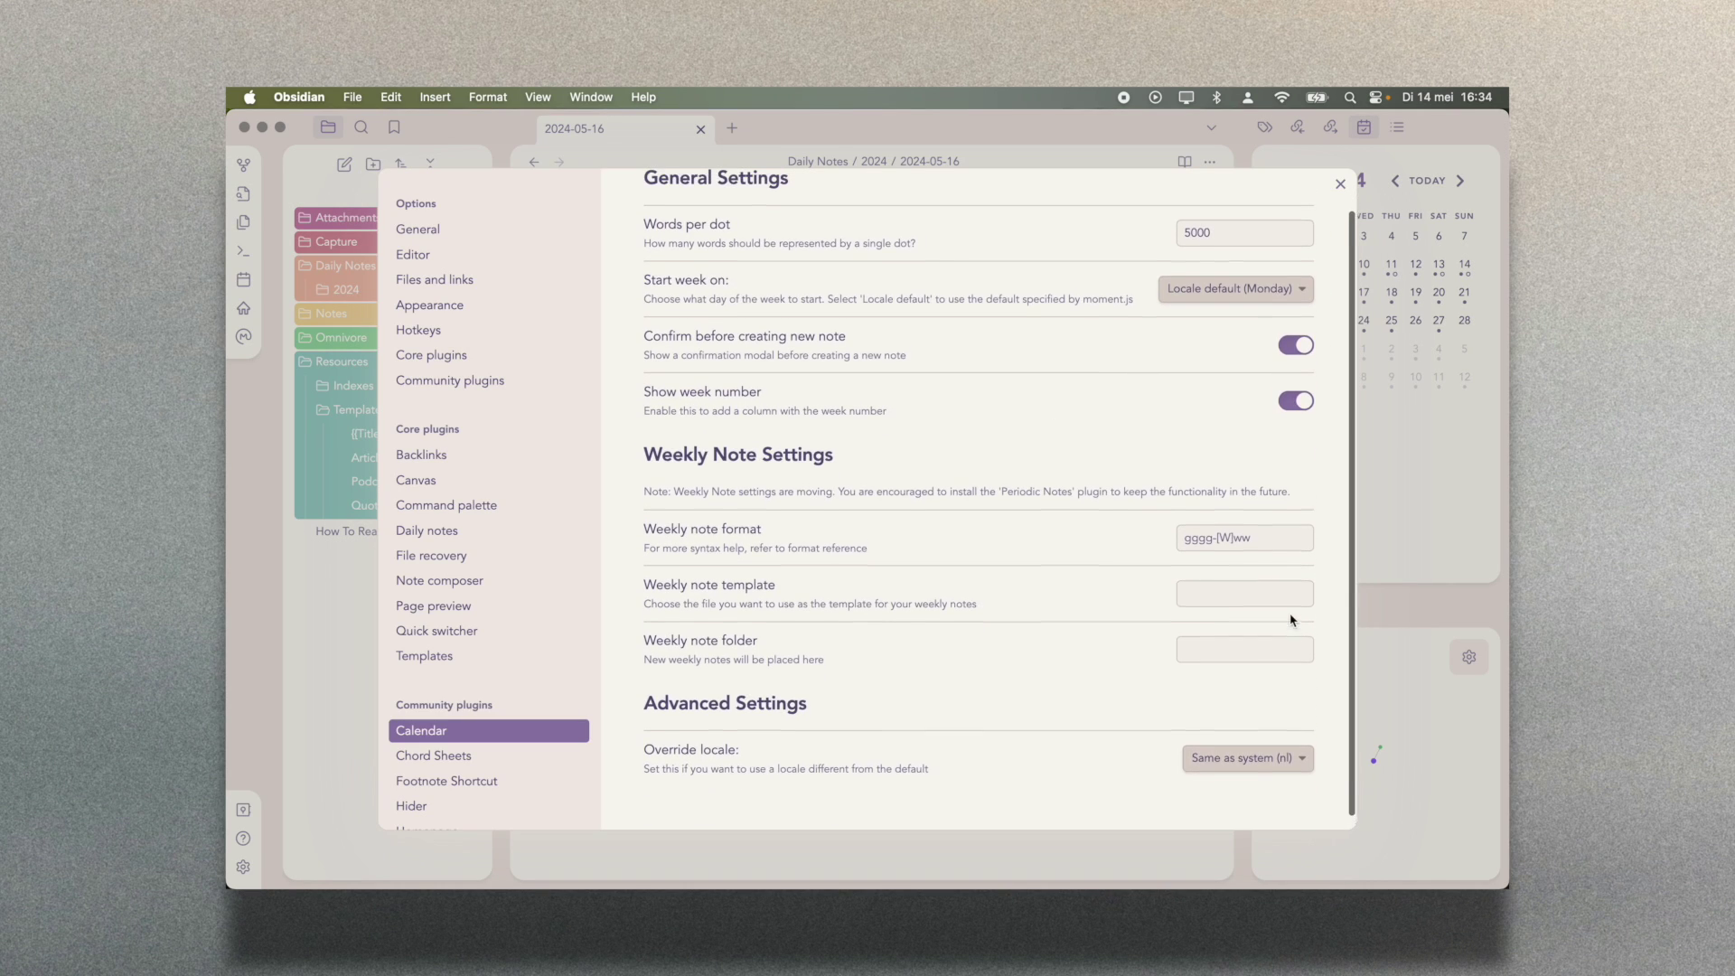
click(1340, 183)
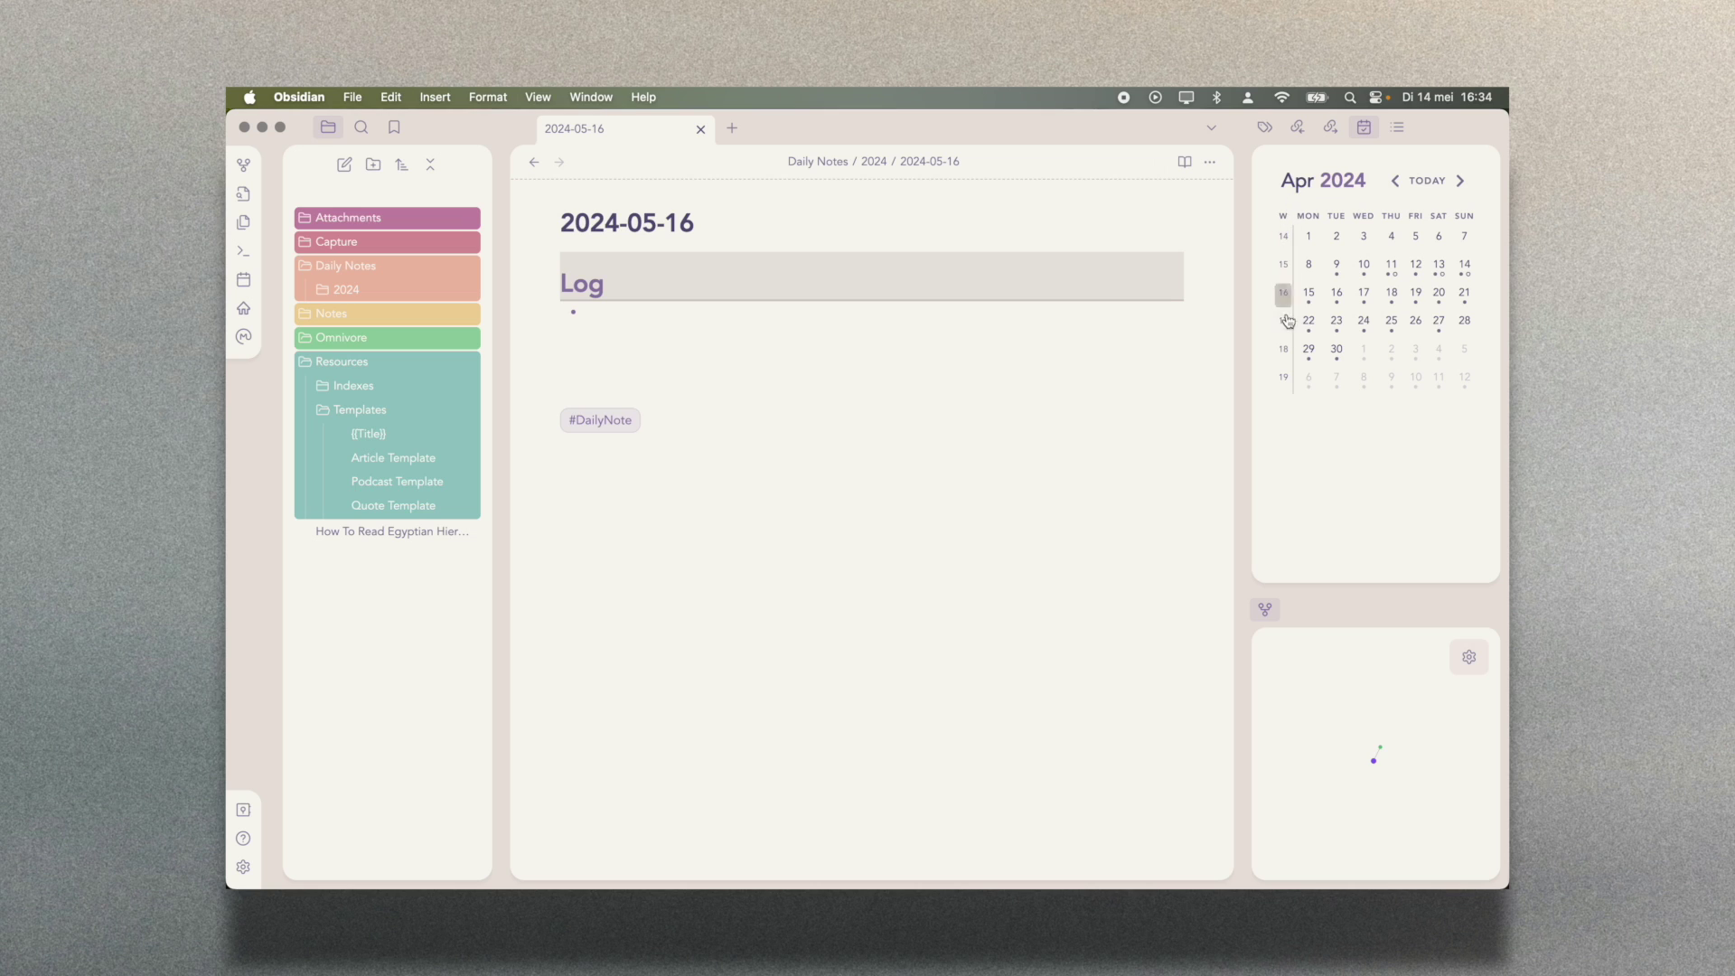
key(super+comma)
click(1295, 446)
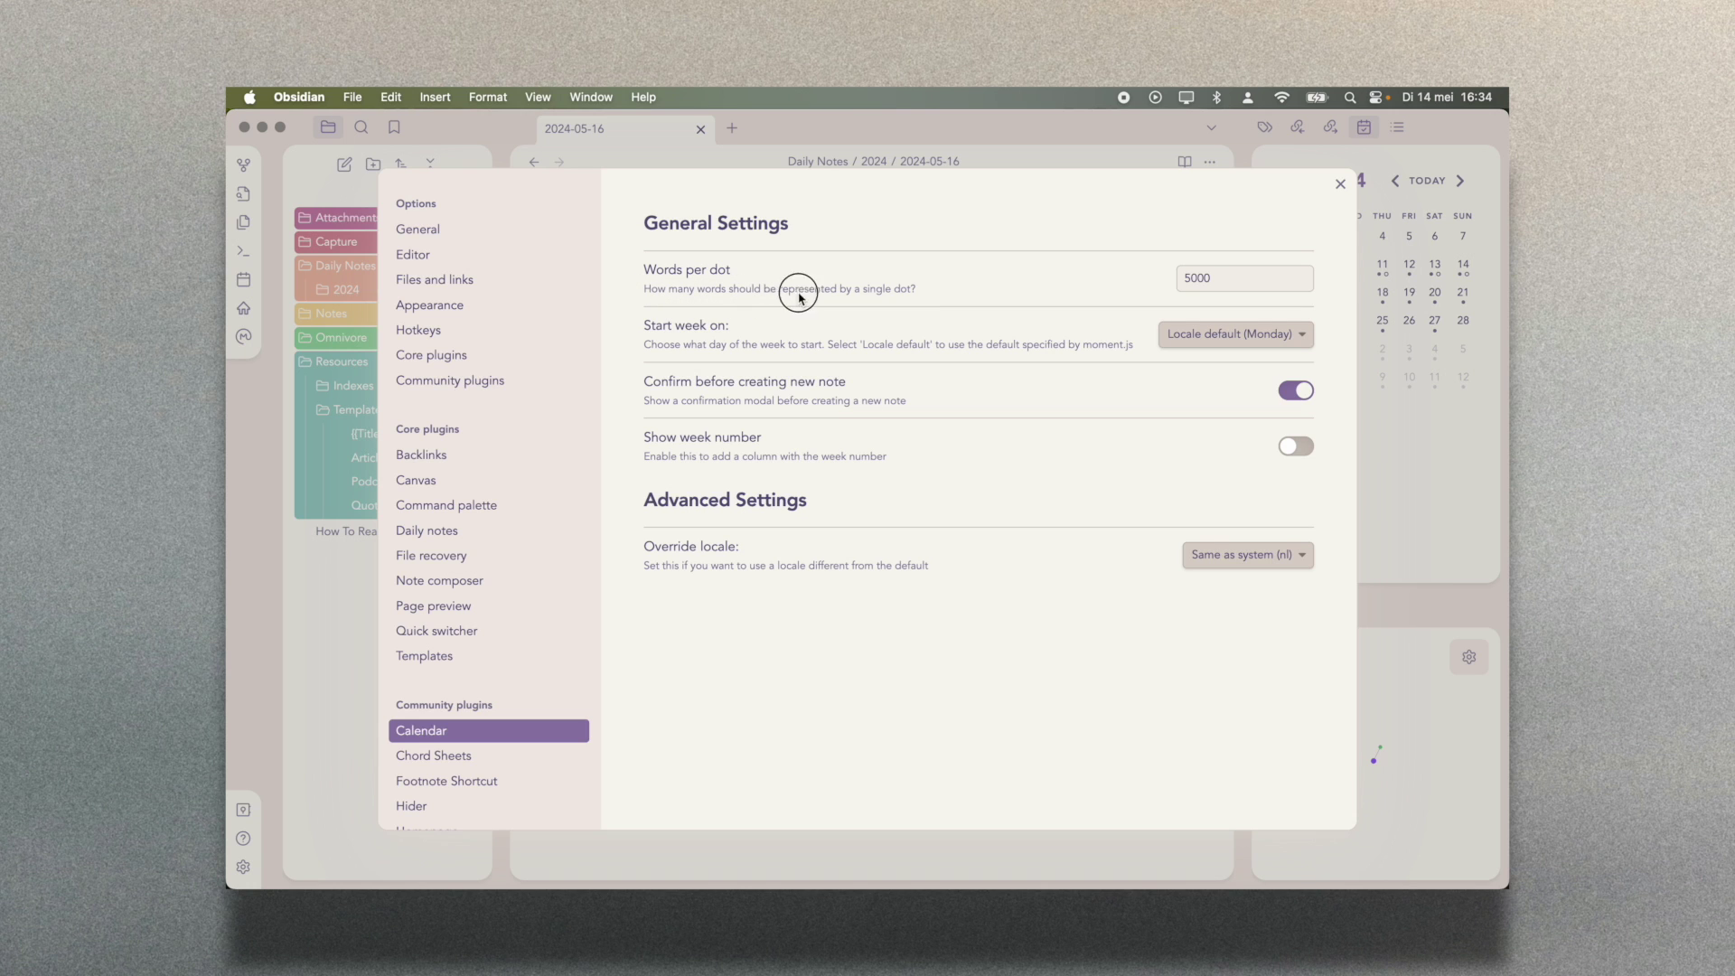
double_click(1245, 278)
text(5)
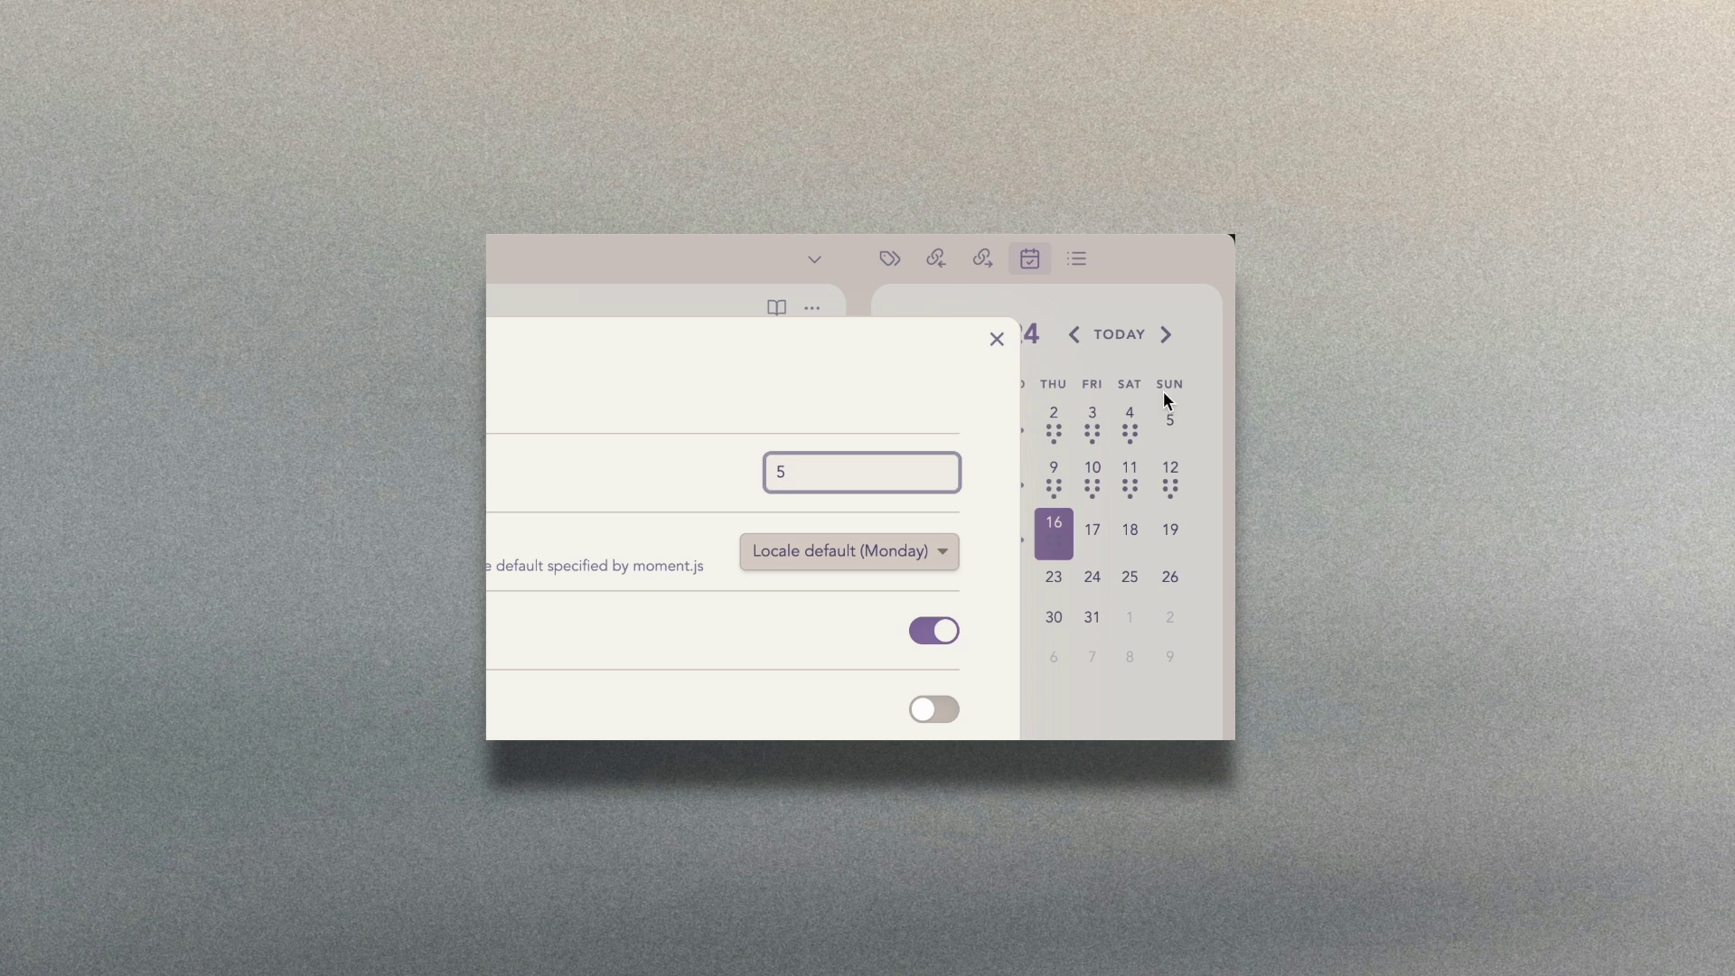
text(00)
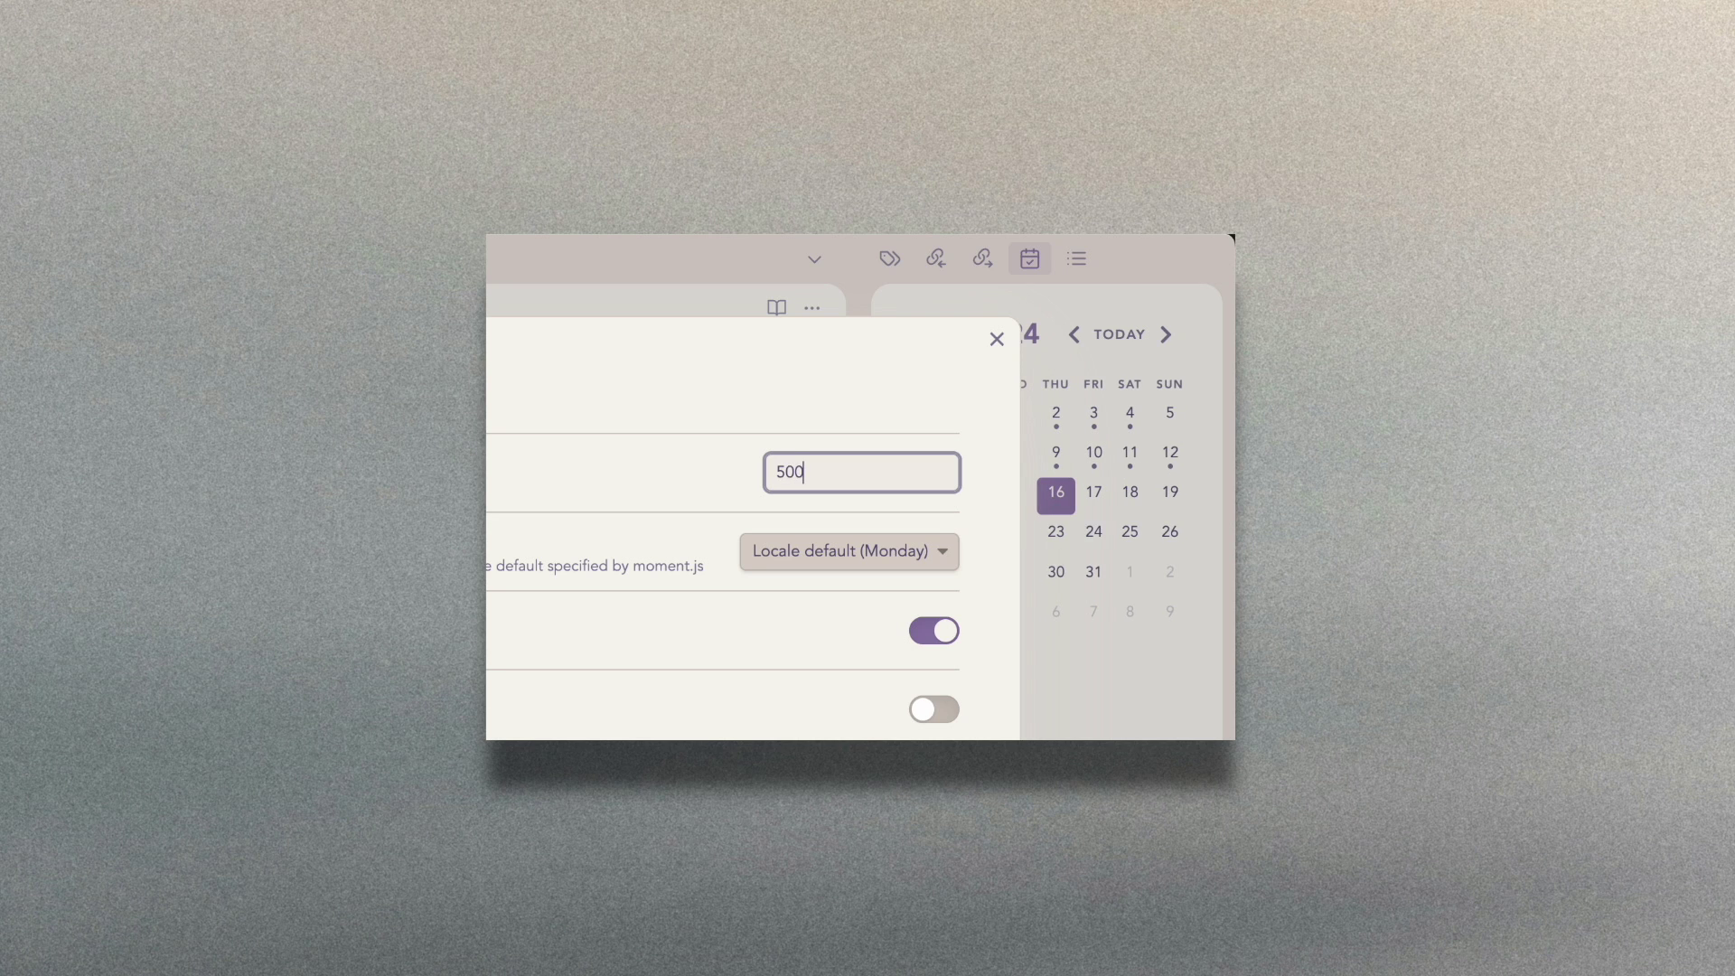
text(0)
click(997, 339)
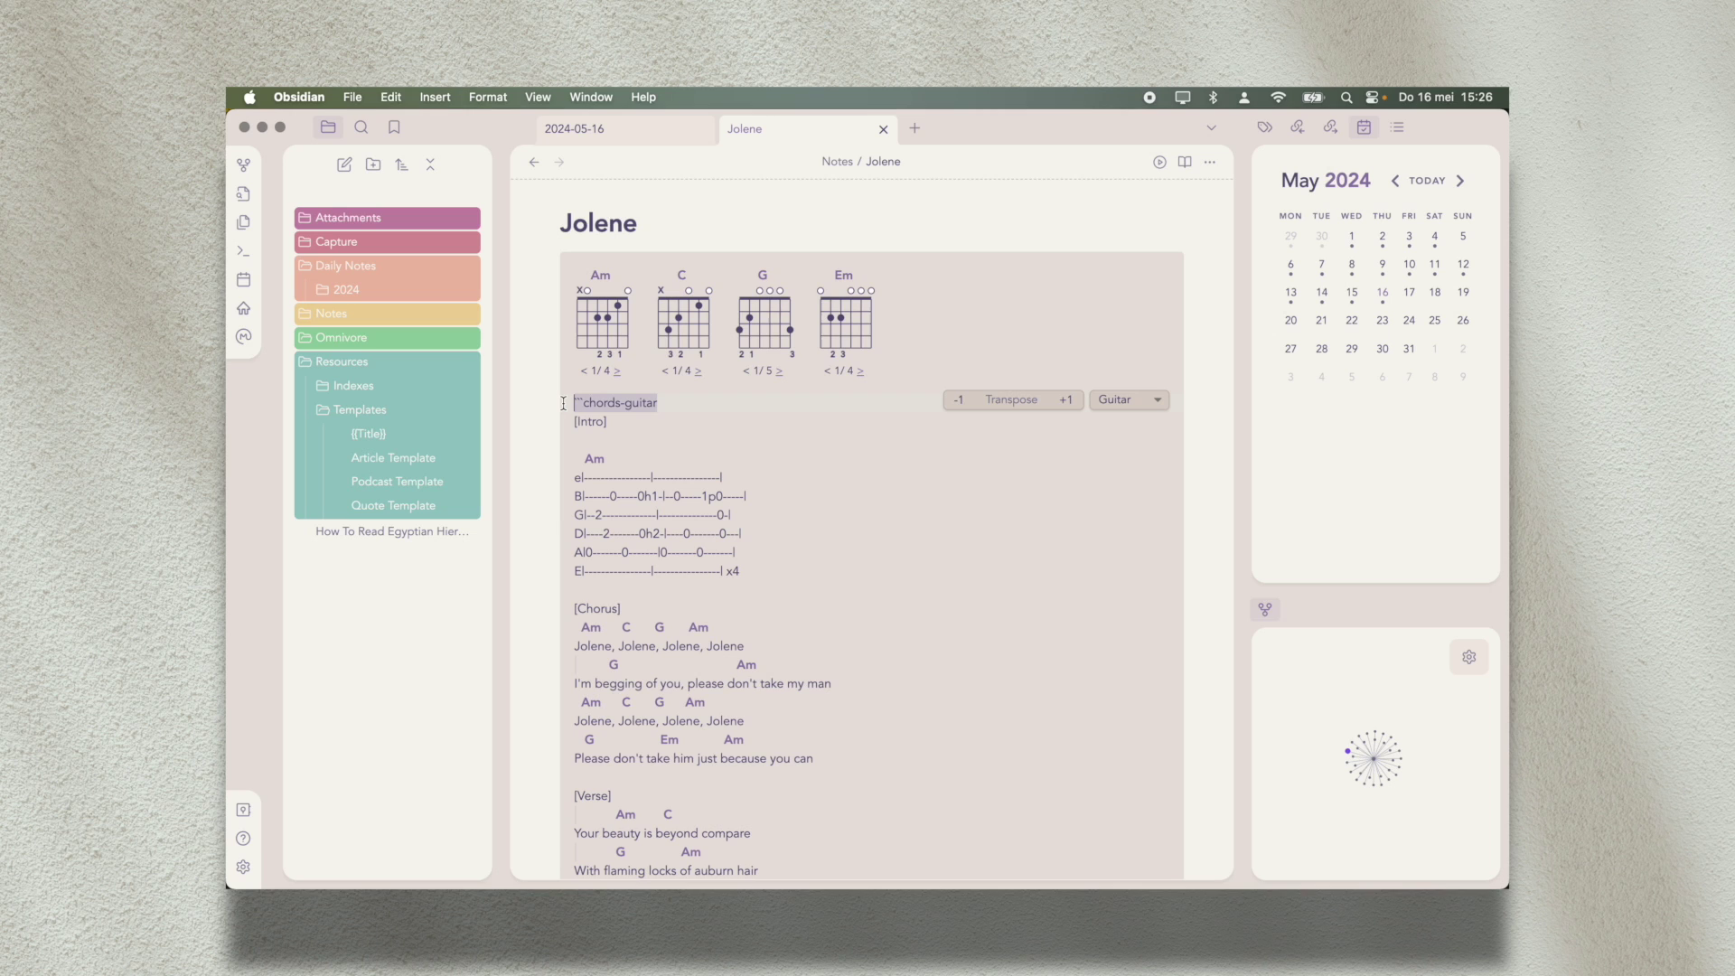
Step: Paste the chords-guitar block opener into a new untitled note, then close it
click(915, 128)
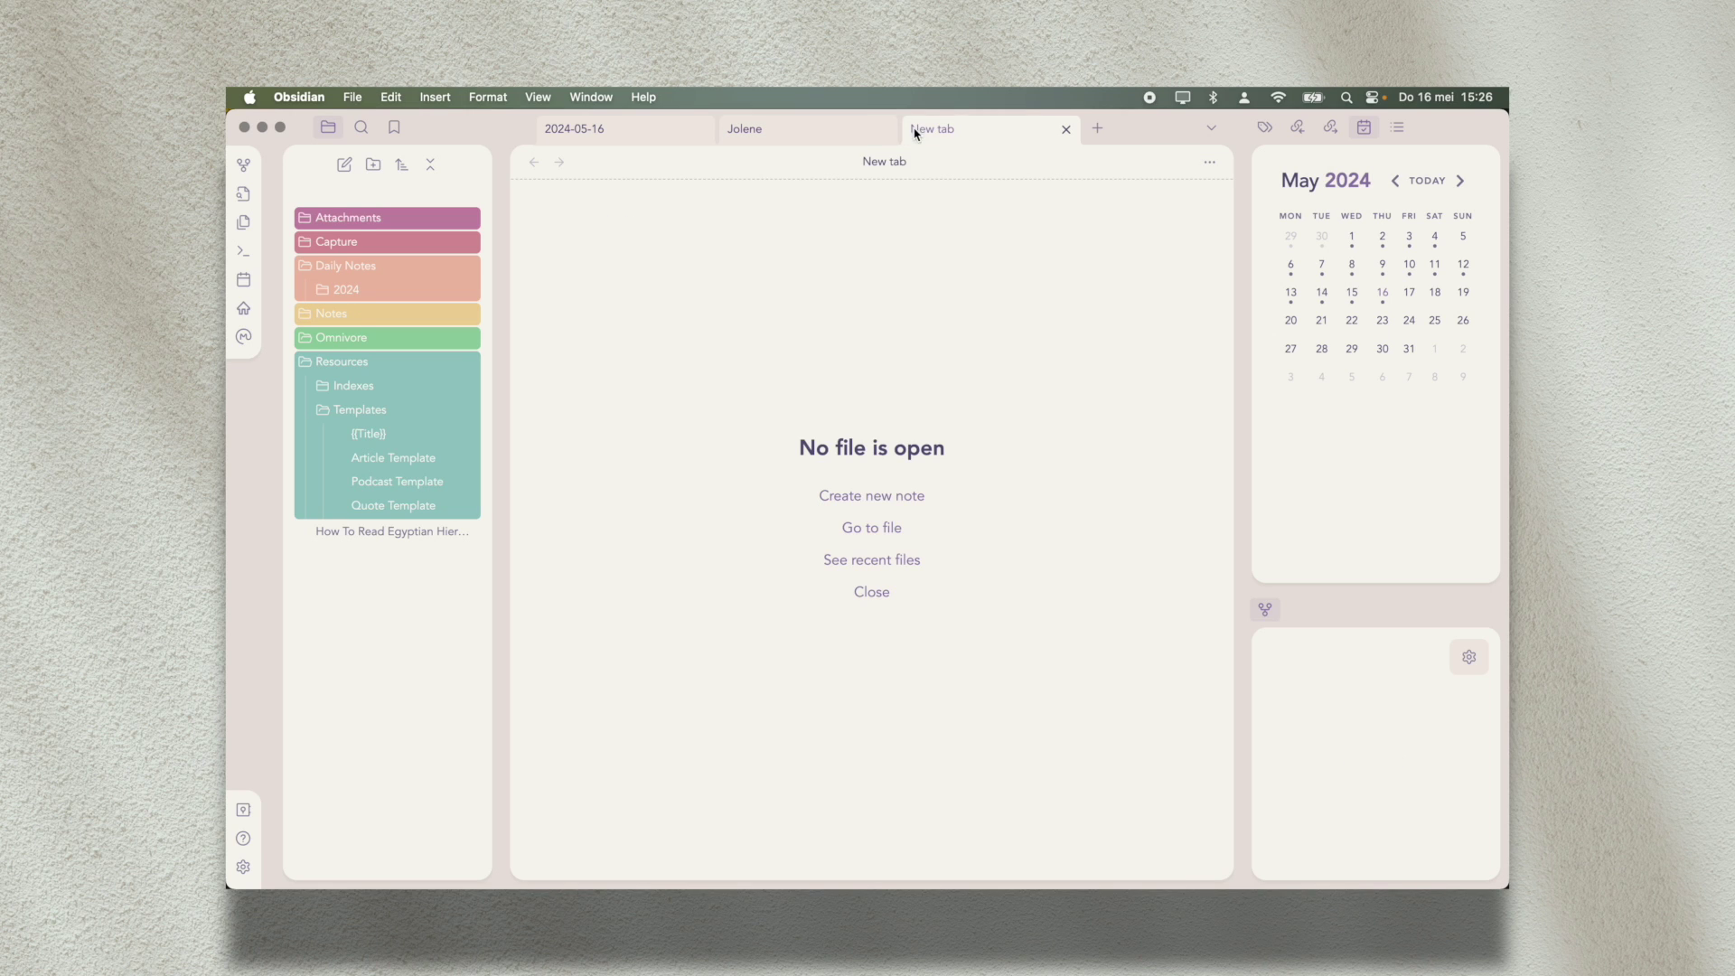
click(851, 492)
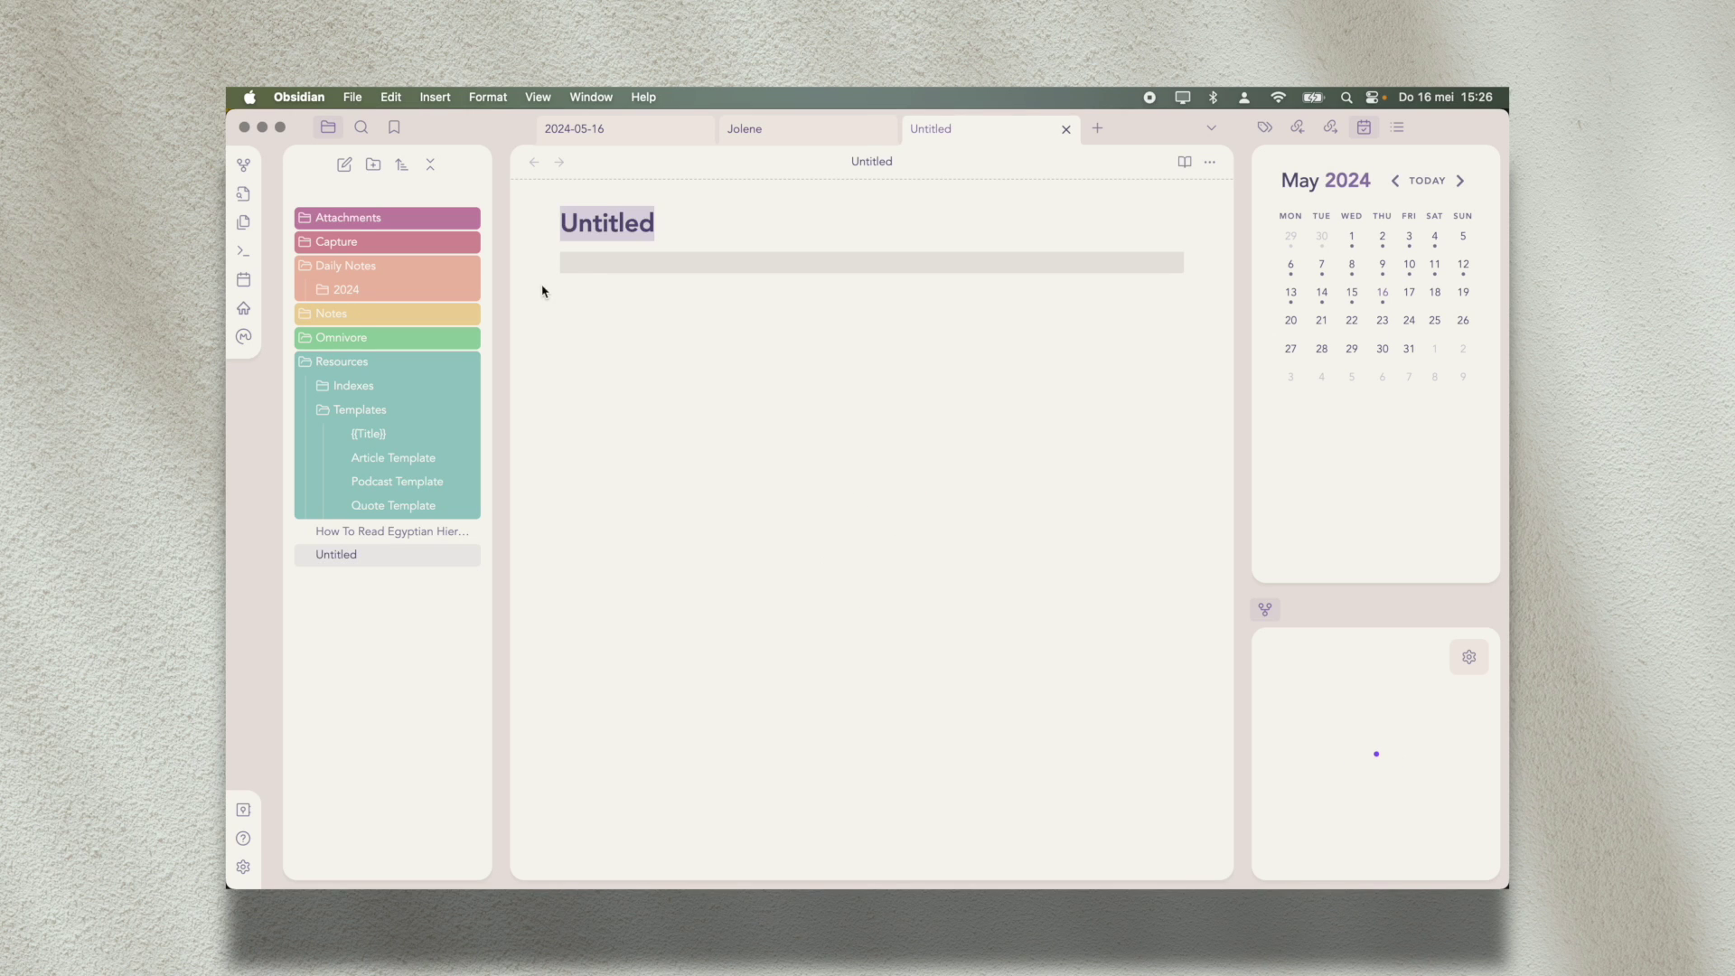
click(571, 263)
text(```chords-guitar)
key(super+w)
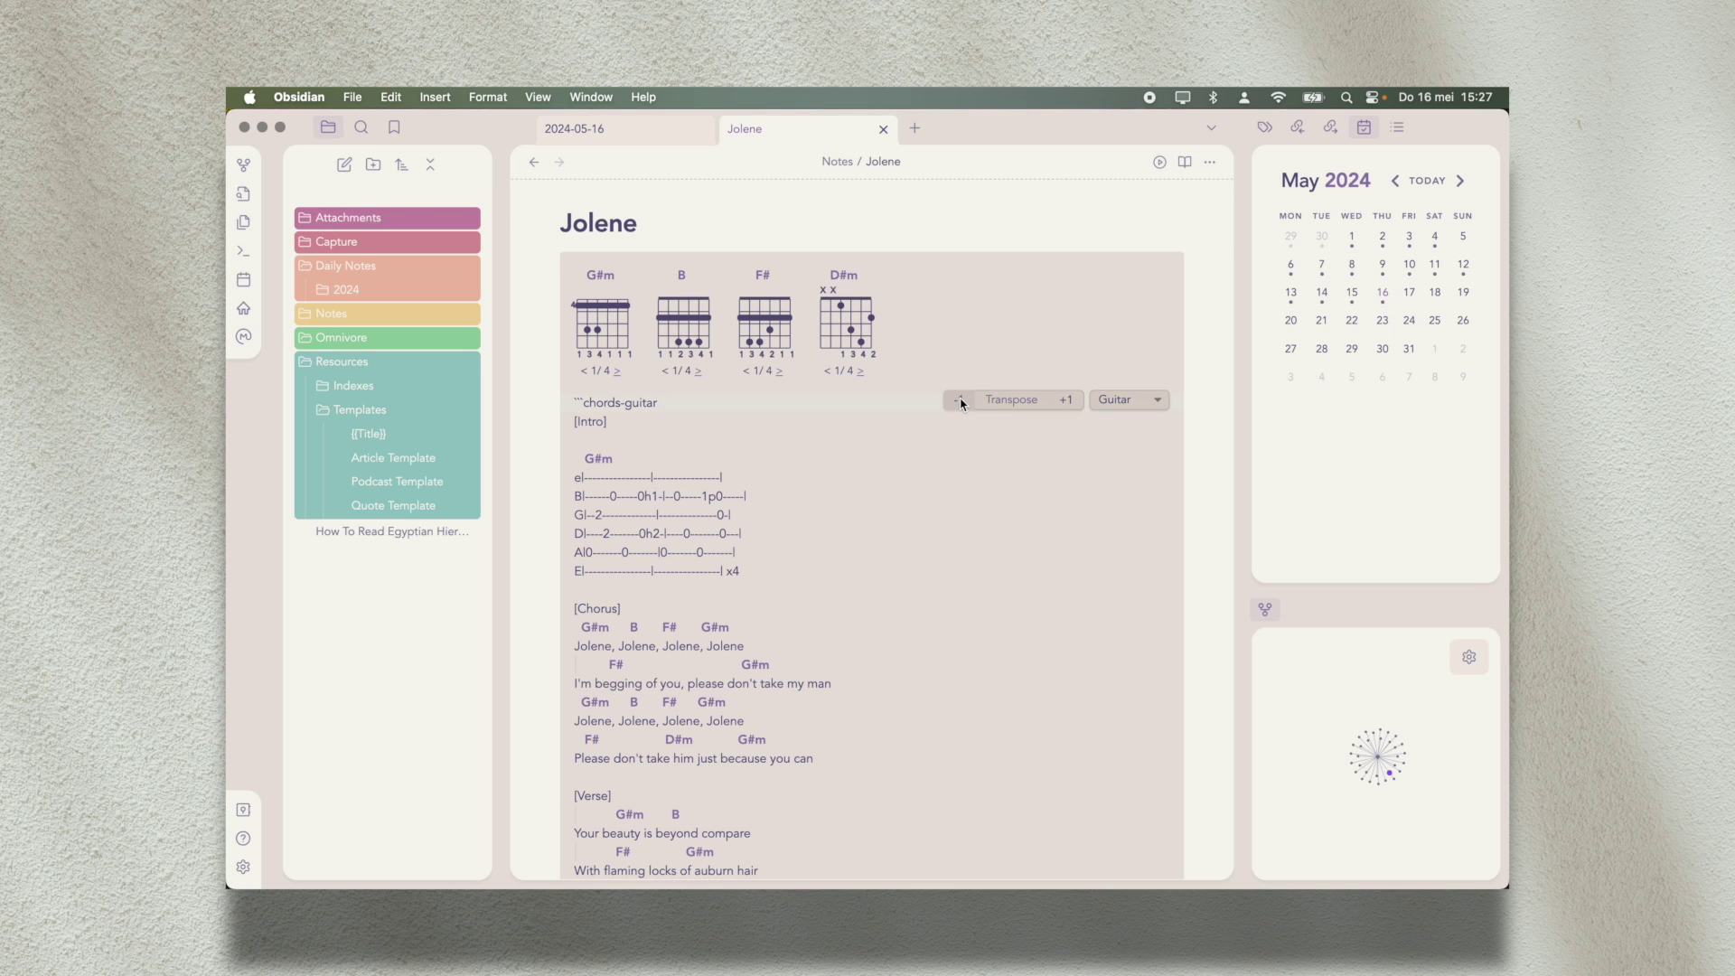
Step: Transpose the Jolene chords with -1 and +1 until they read G#m, B, F# and D#m
click(961, 401)
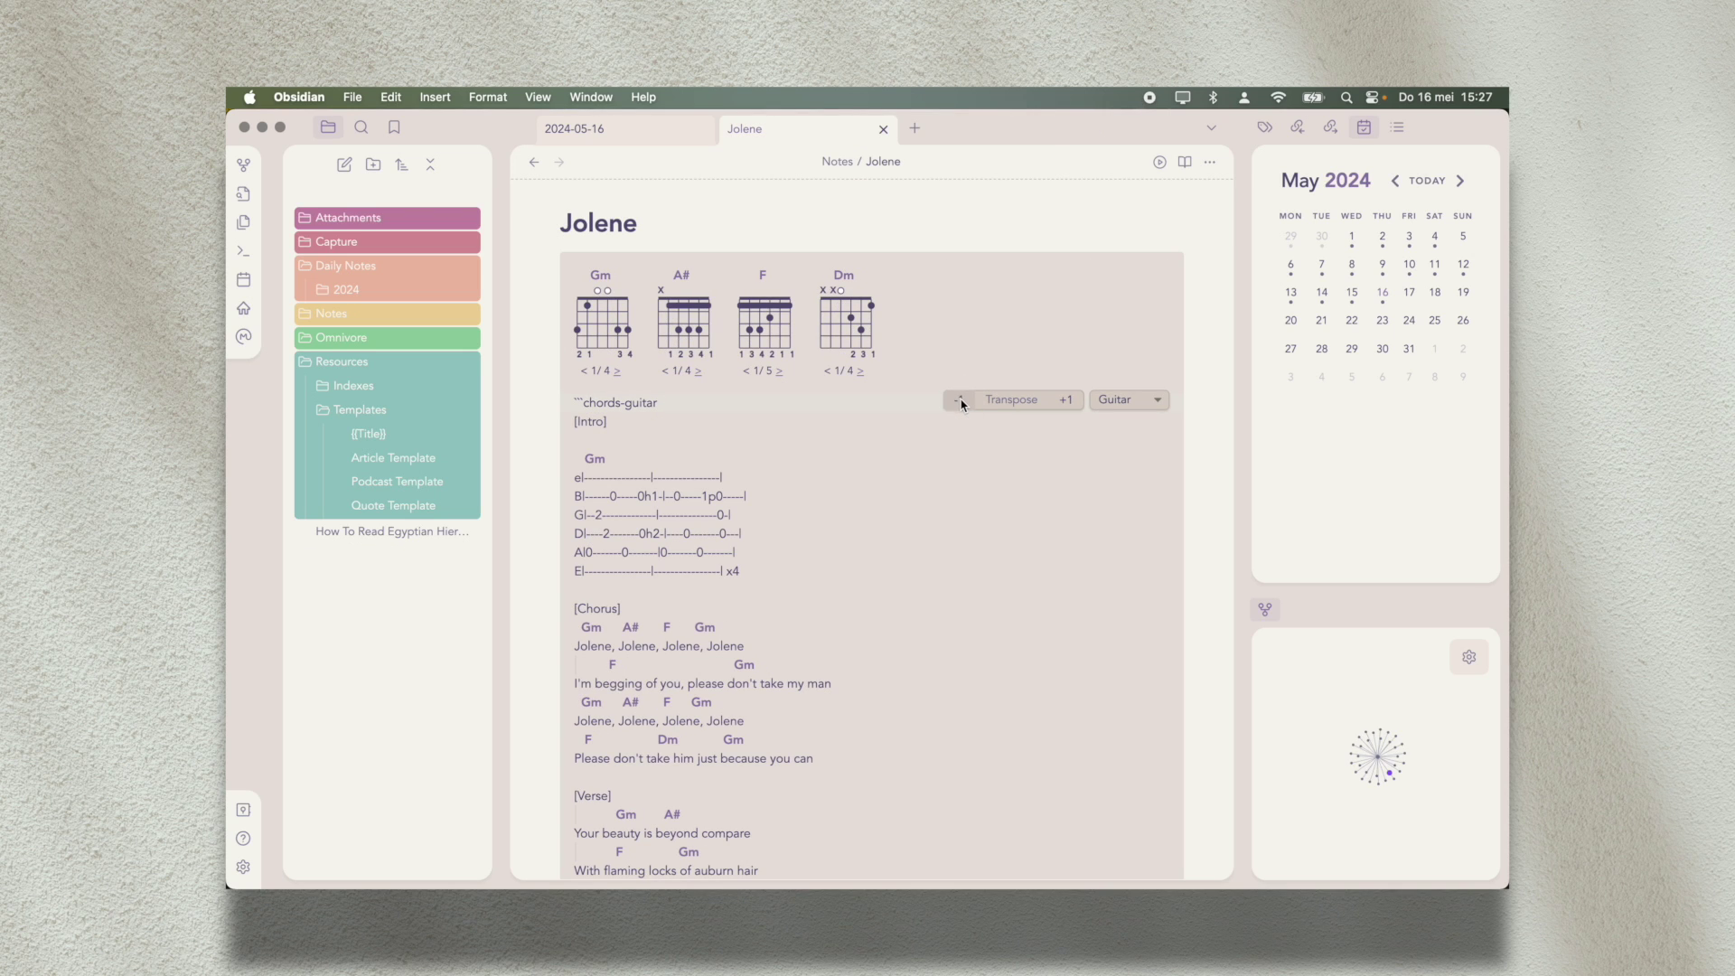
click(961, 402)
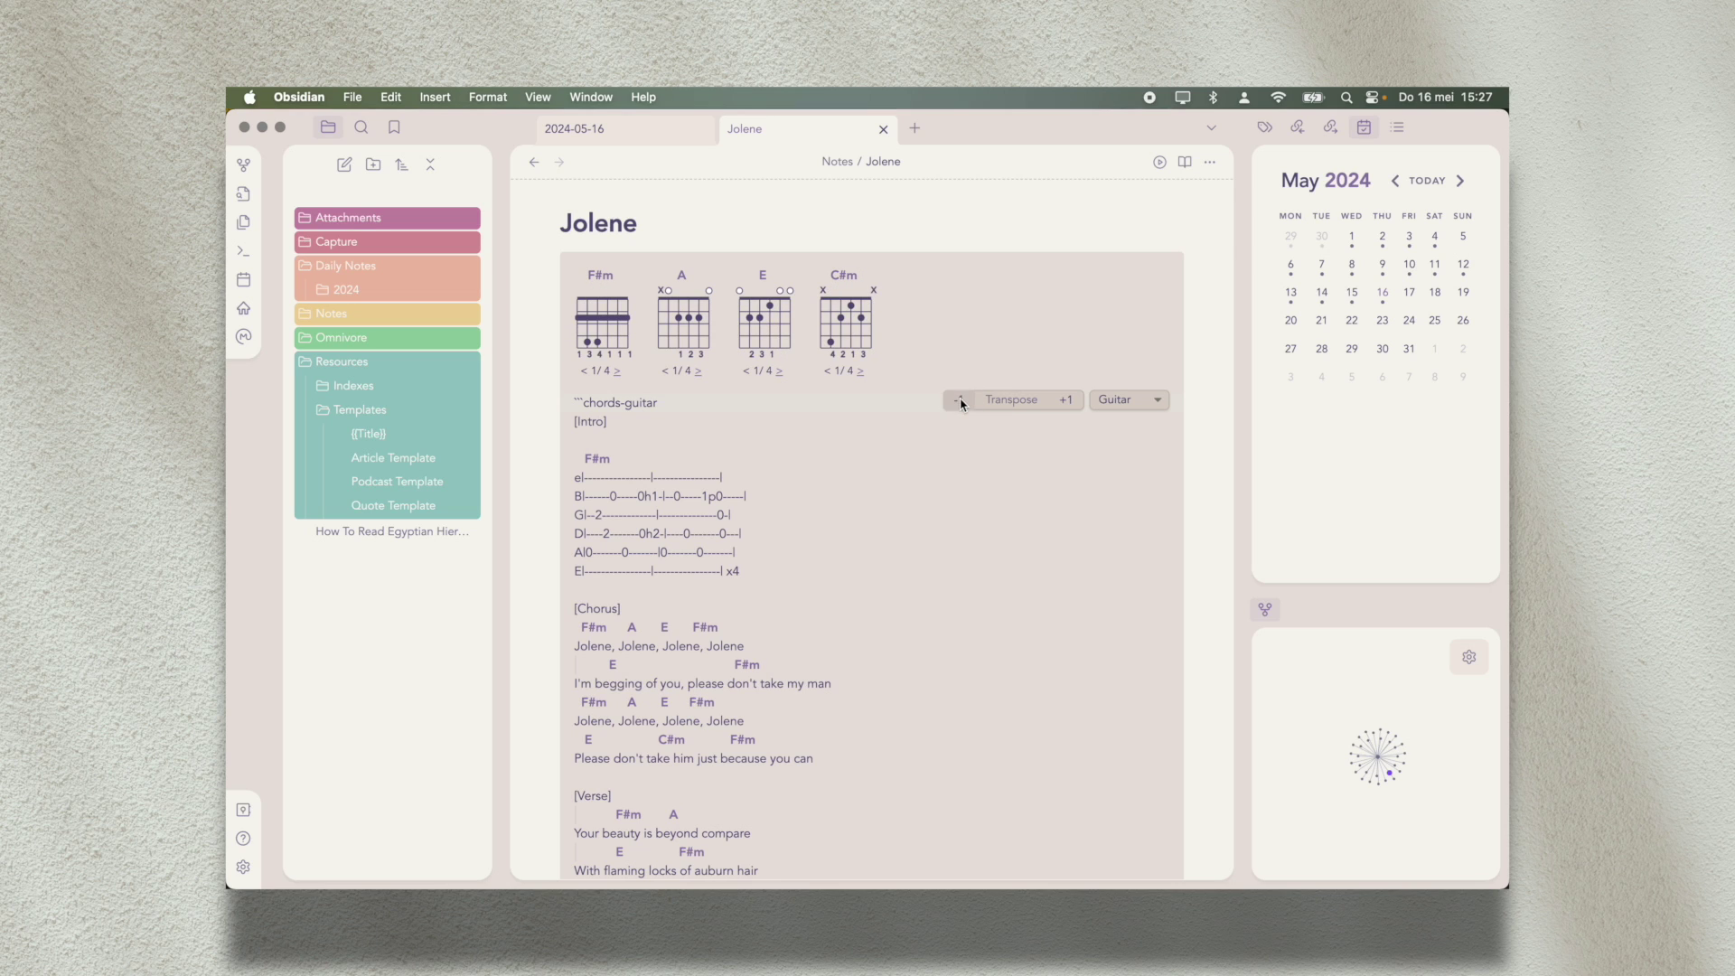
click(1067, 402)
click(1068, 401)
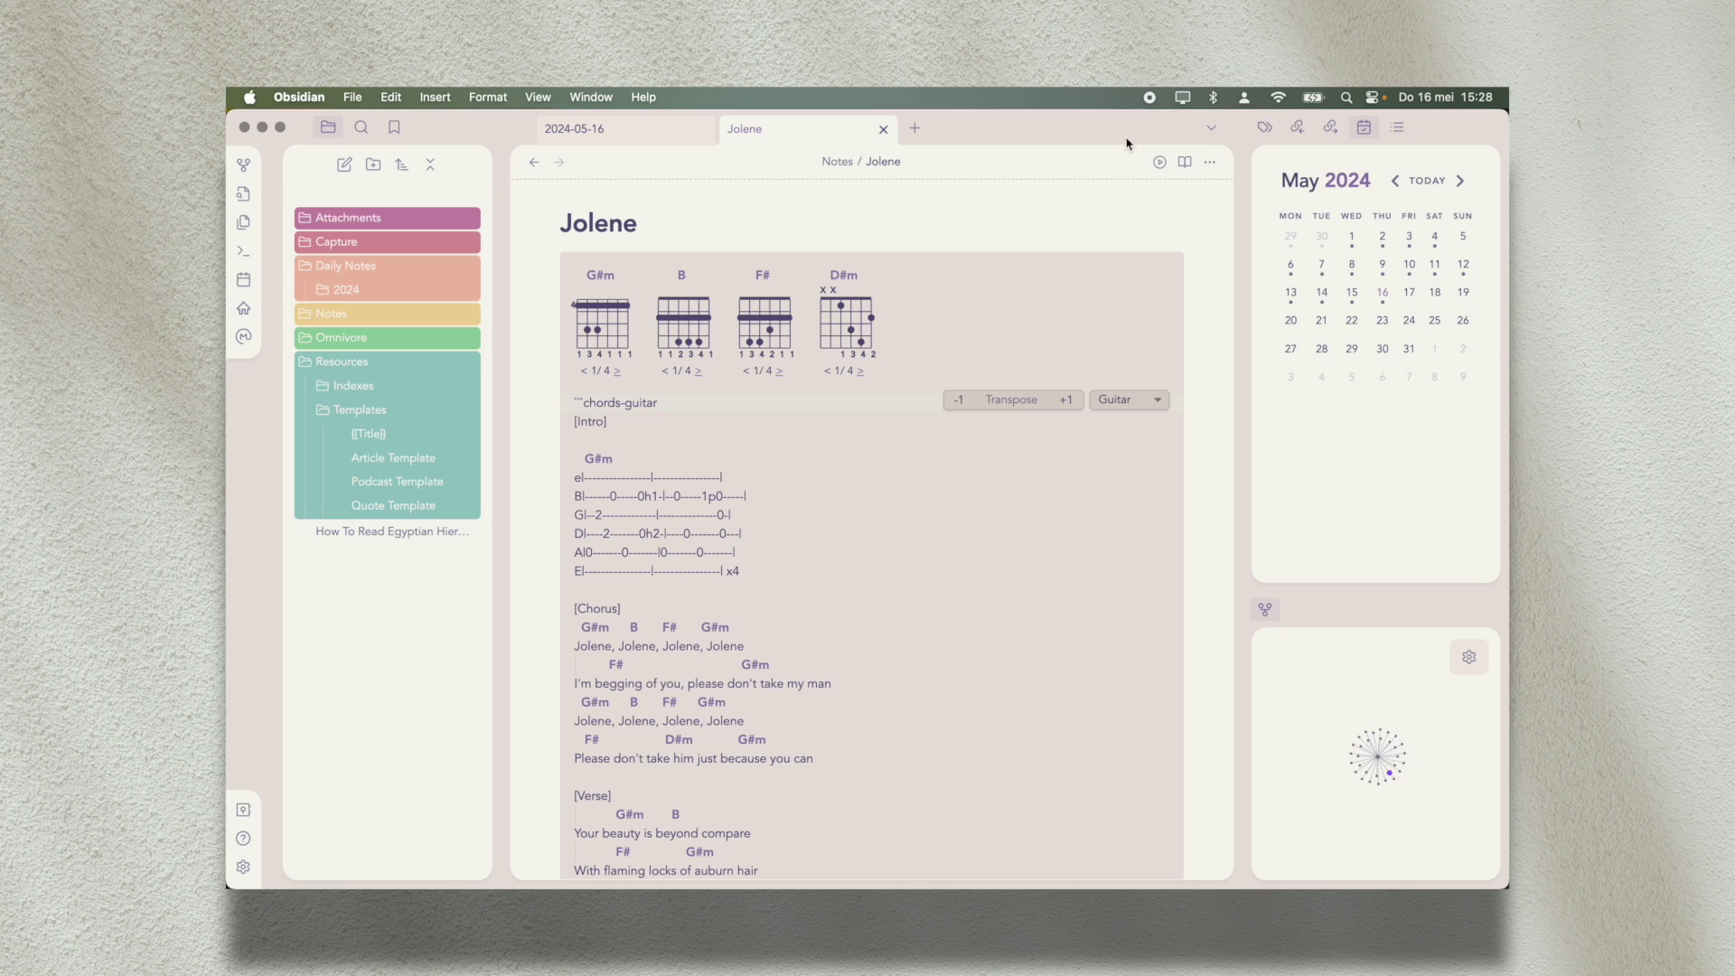
Step: Start autoscroll on the Jolene sheet and settle the speed slightly above two-thirds
click(1160, 162)
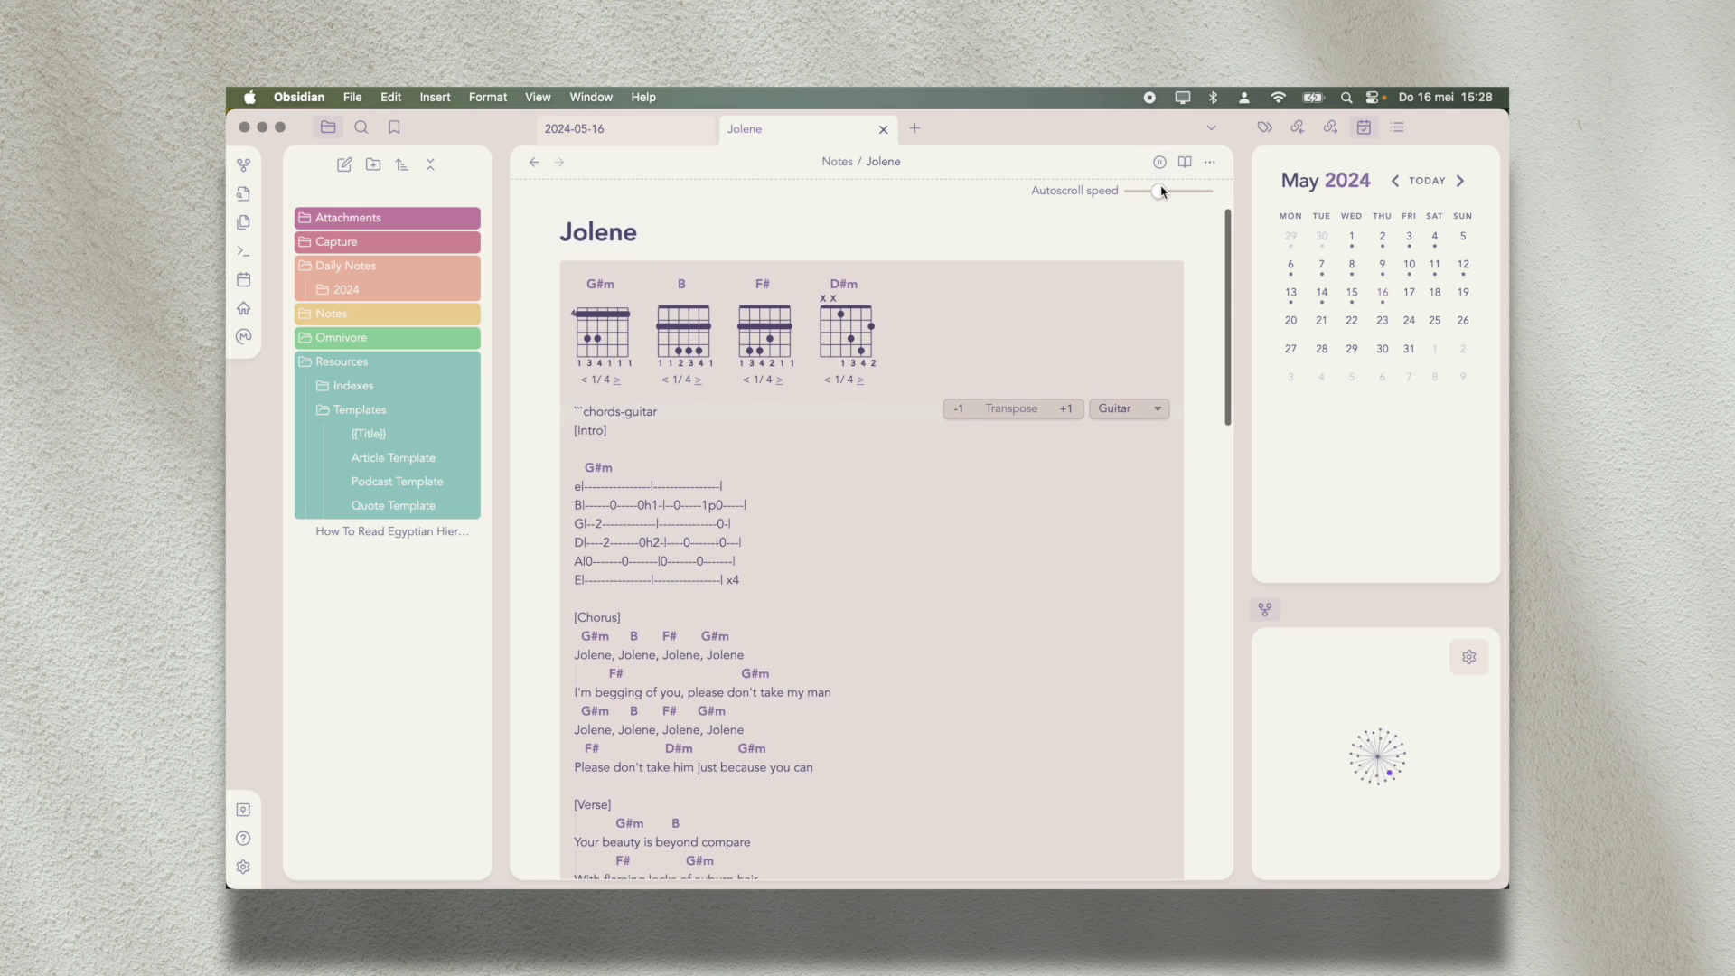
drag(1160, 191, 1265, 188)
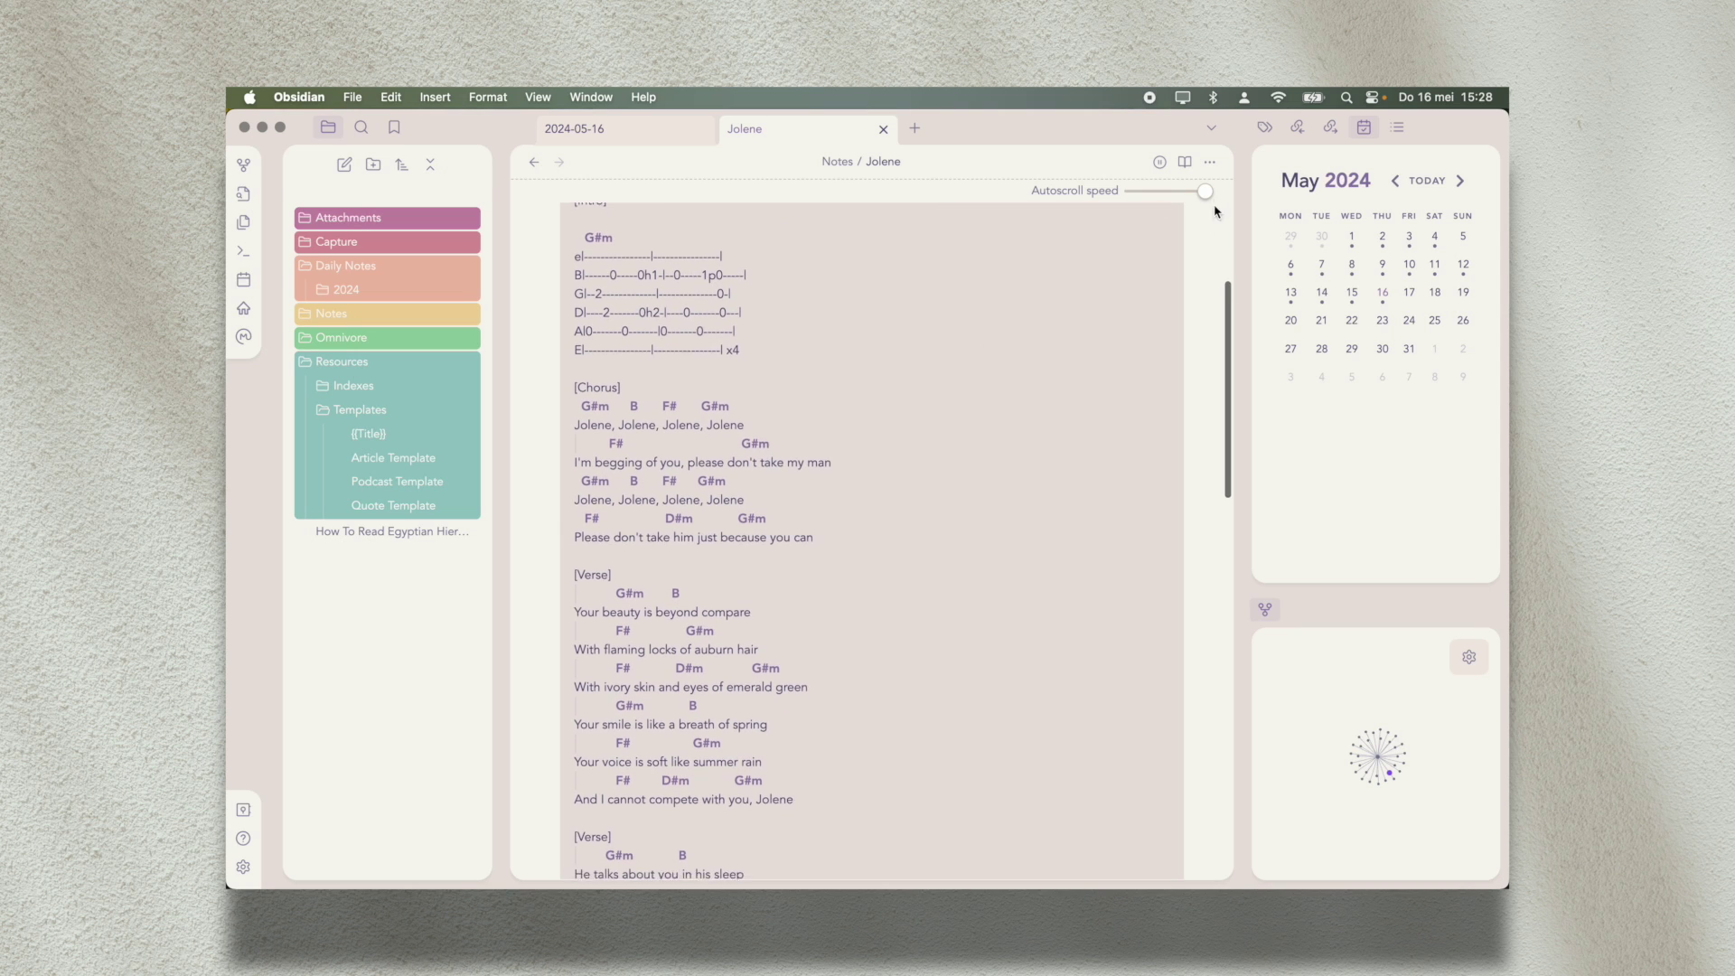
drag(1205, 191, 1136, 191)
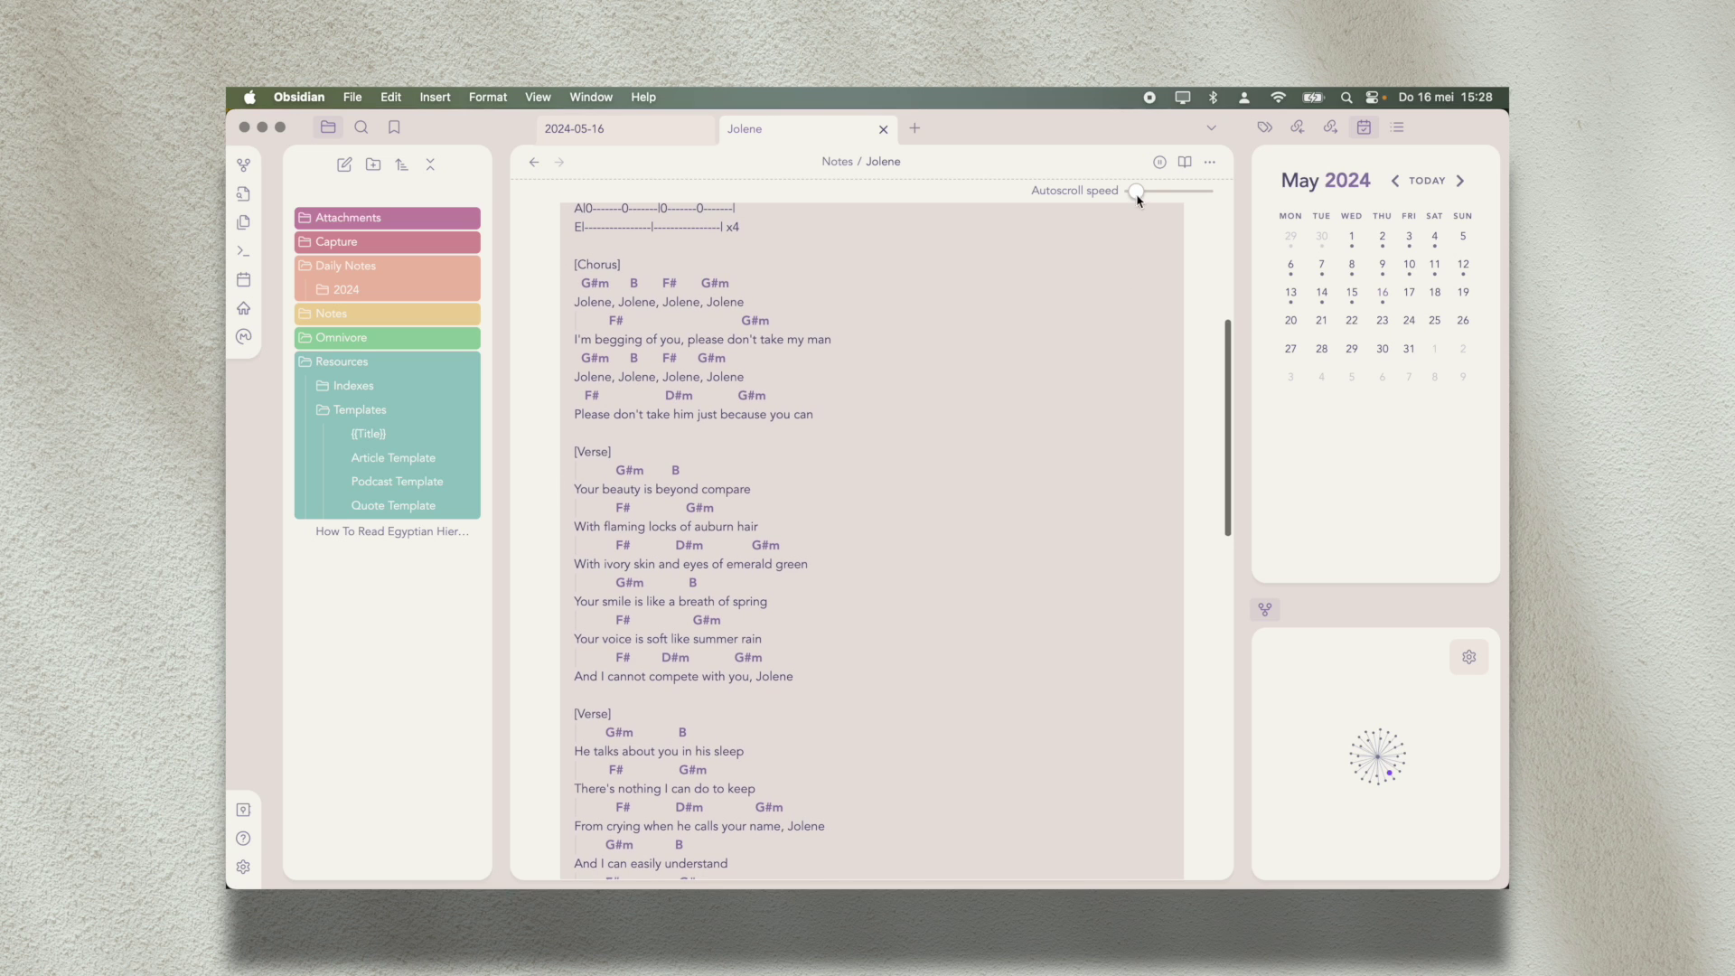
drag(1136, 191, 1171, 194)
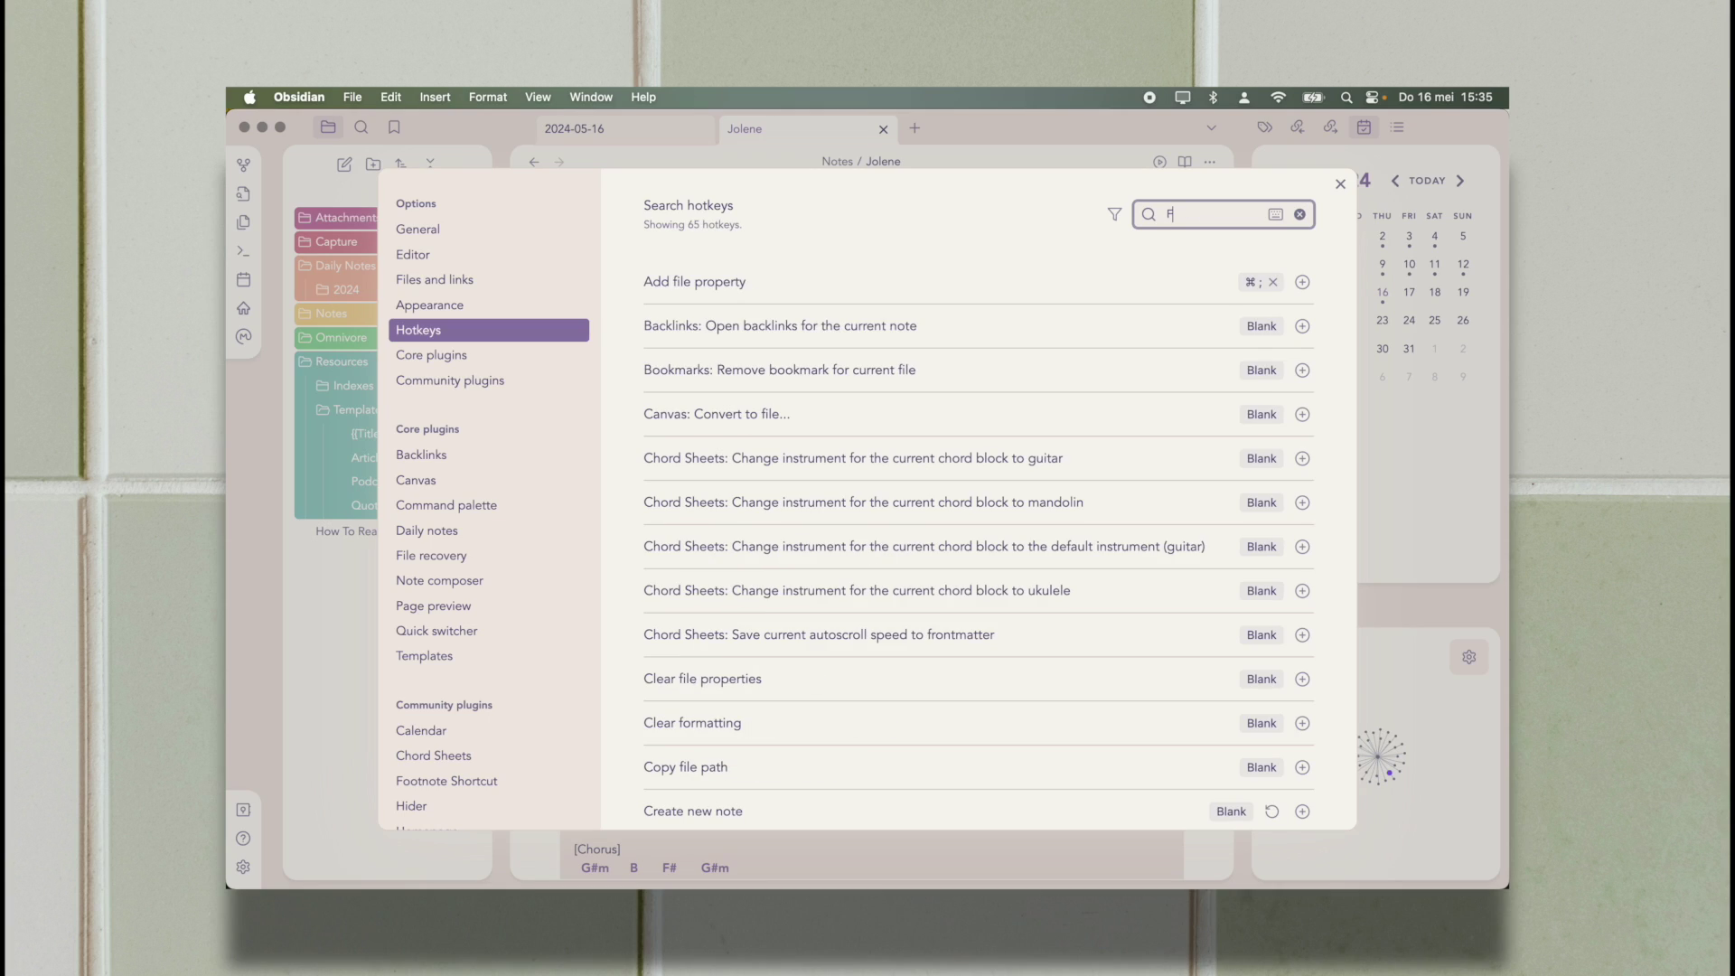
Step: Insert a footnote 'Paste your footnote here' and set the footnote section heading to 'My stupid citation'
text(oot)
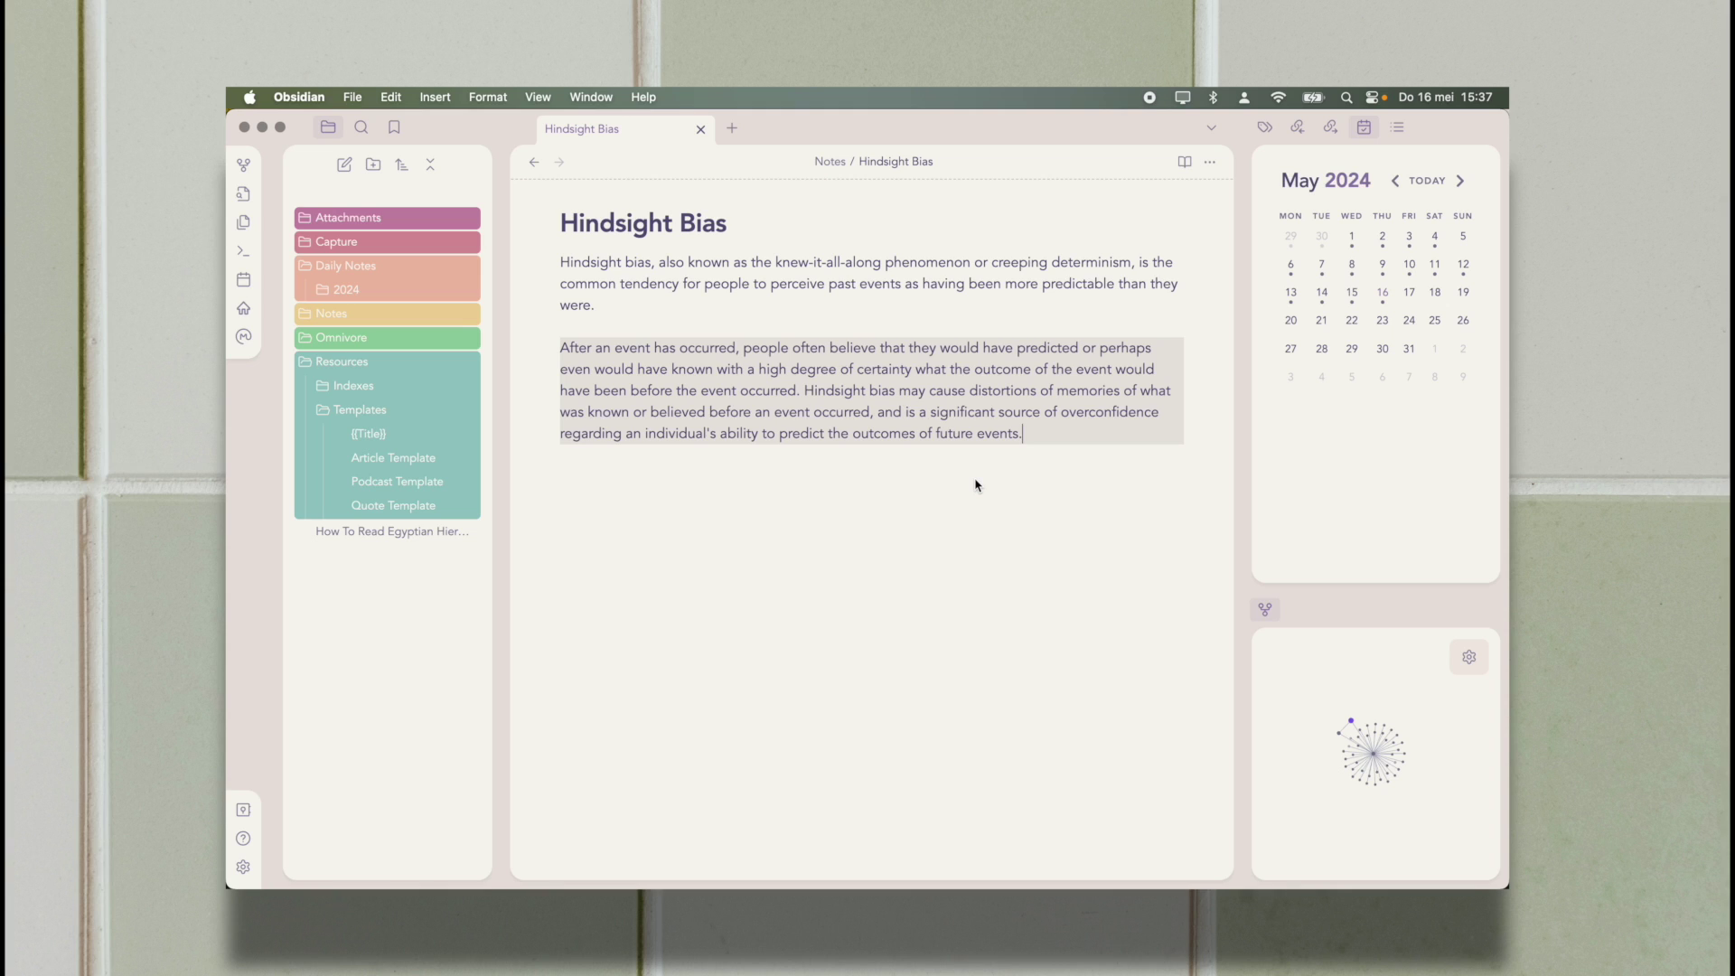
key(super+shift+f)
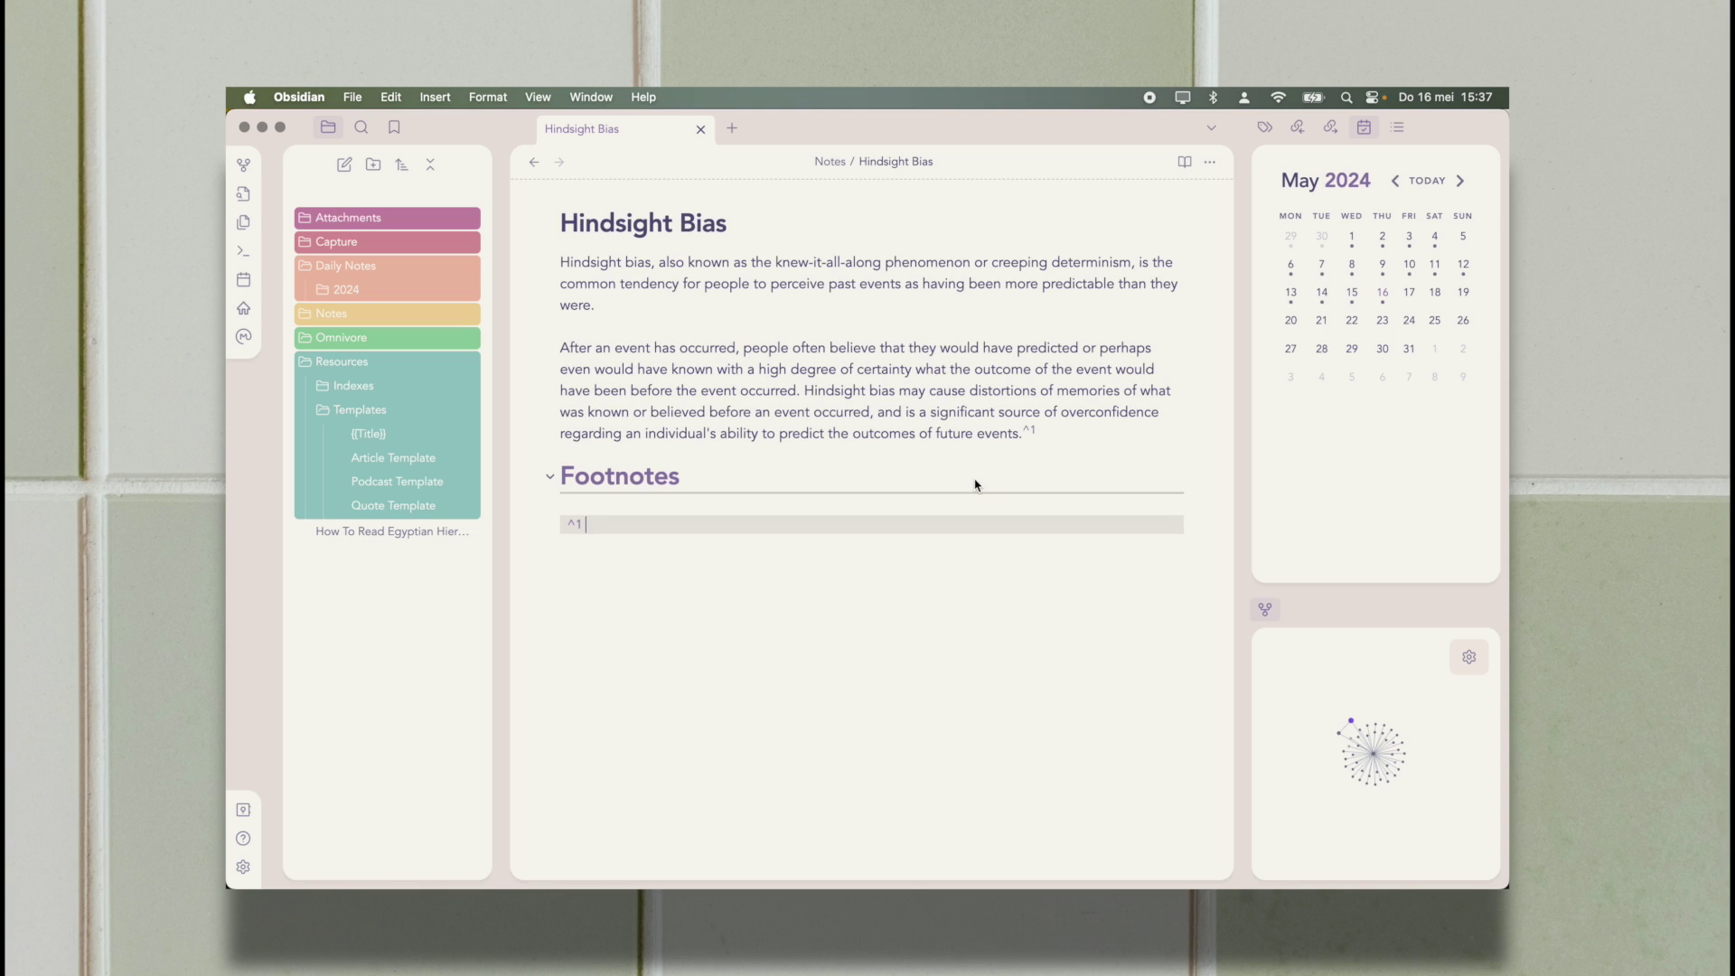
text(Paste your footnote here)
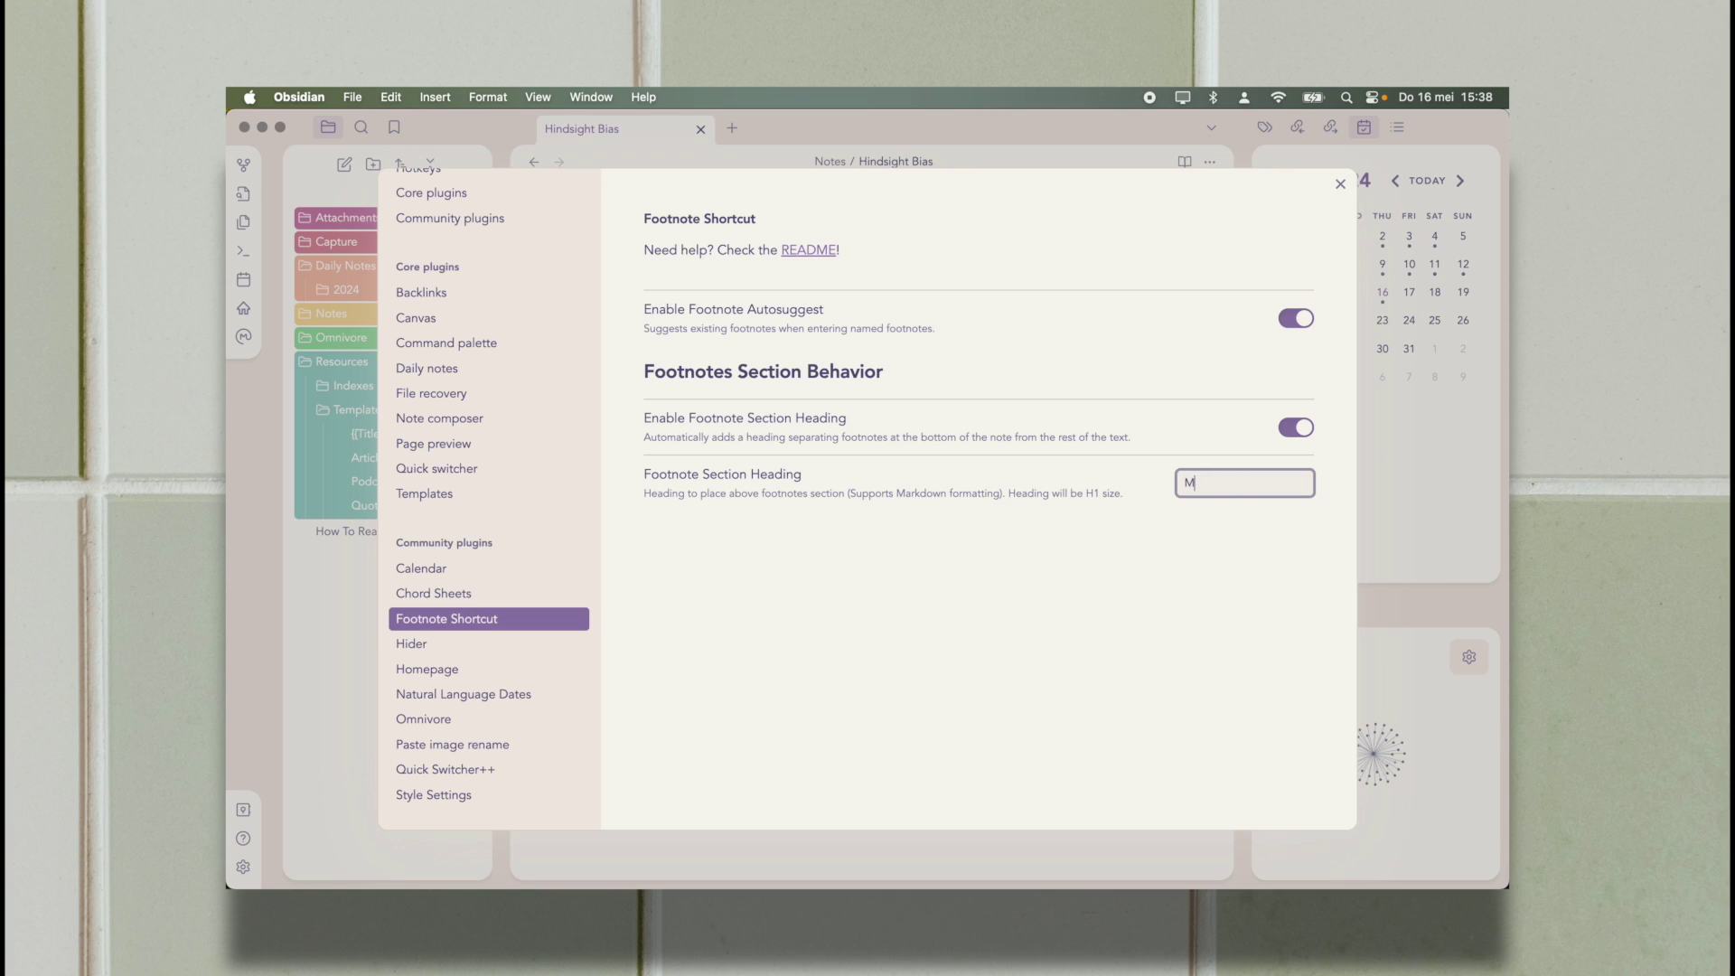
text(y stupid citation)
click(1142, 588)
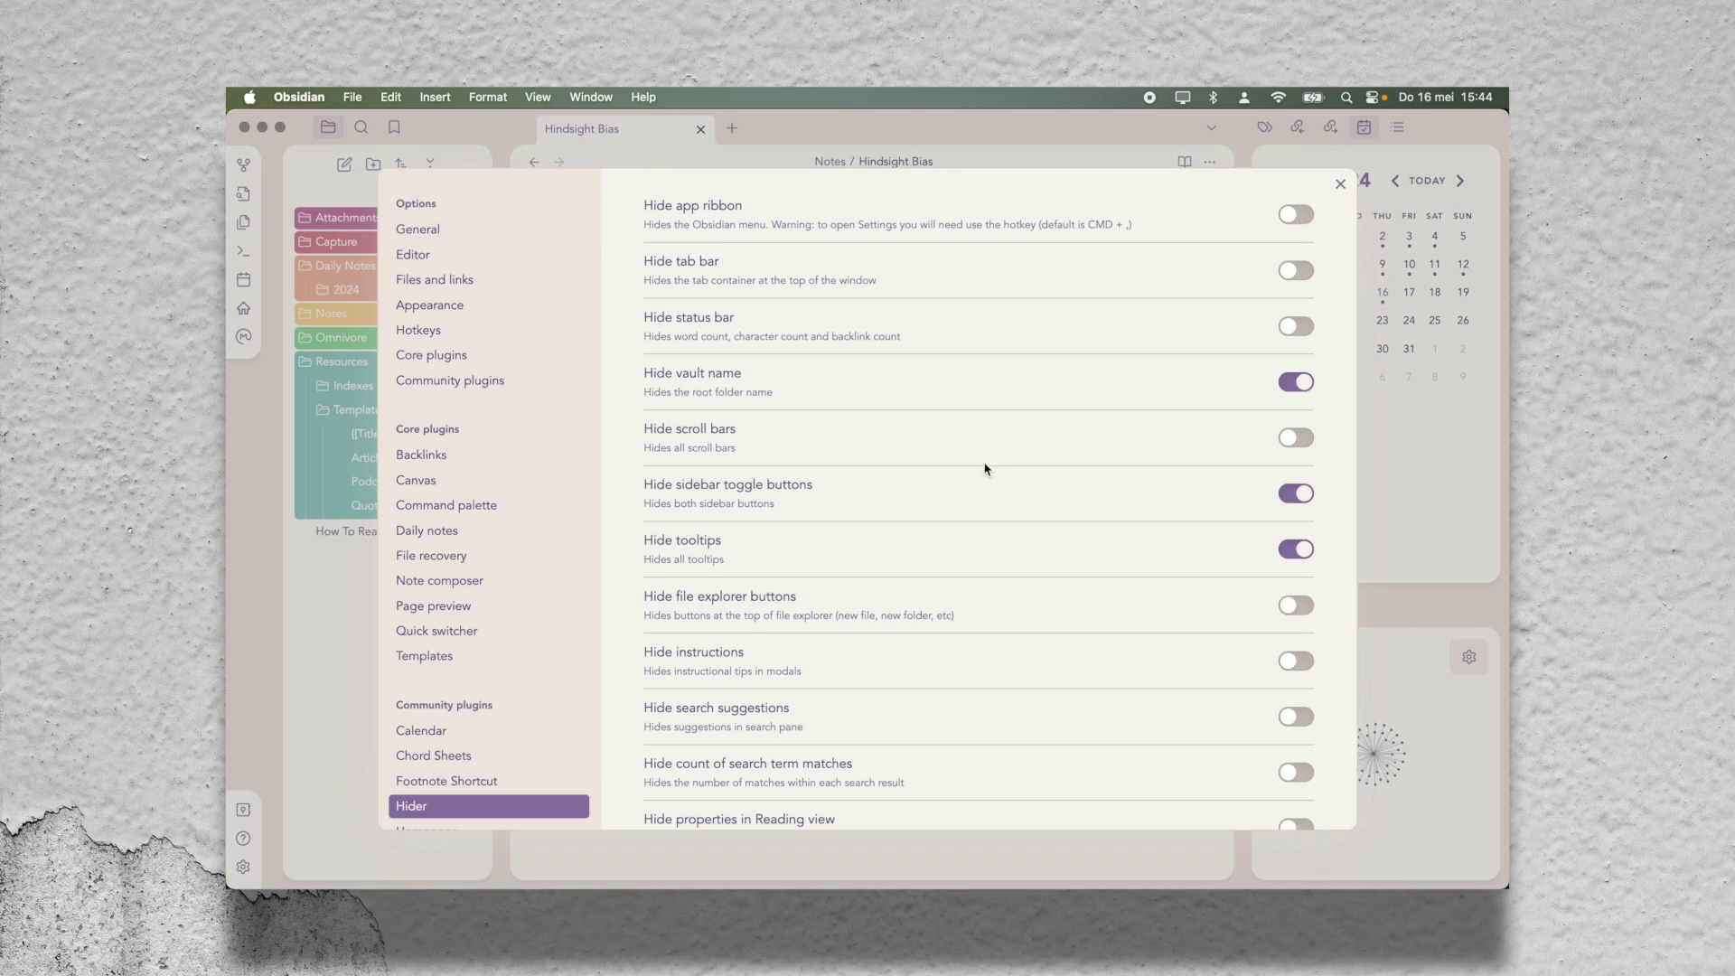
Step: Toggle Hider's vault name and sidebar toggle button options, leaving both hidden
click(1308, 387)
click(1311, 387)
click(1310, 387)
click(1311, 386)
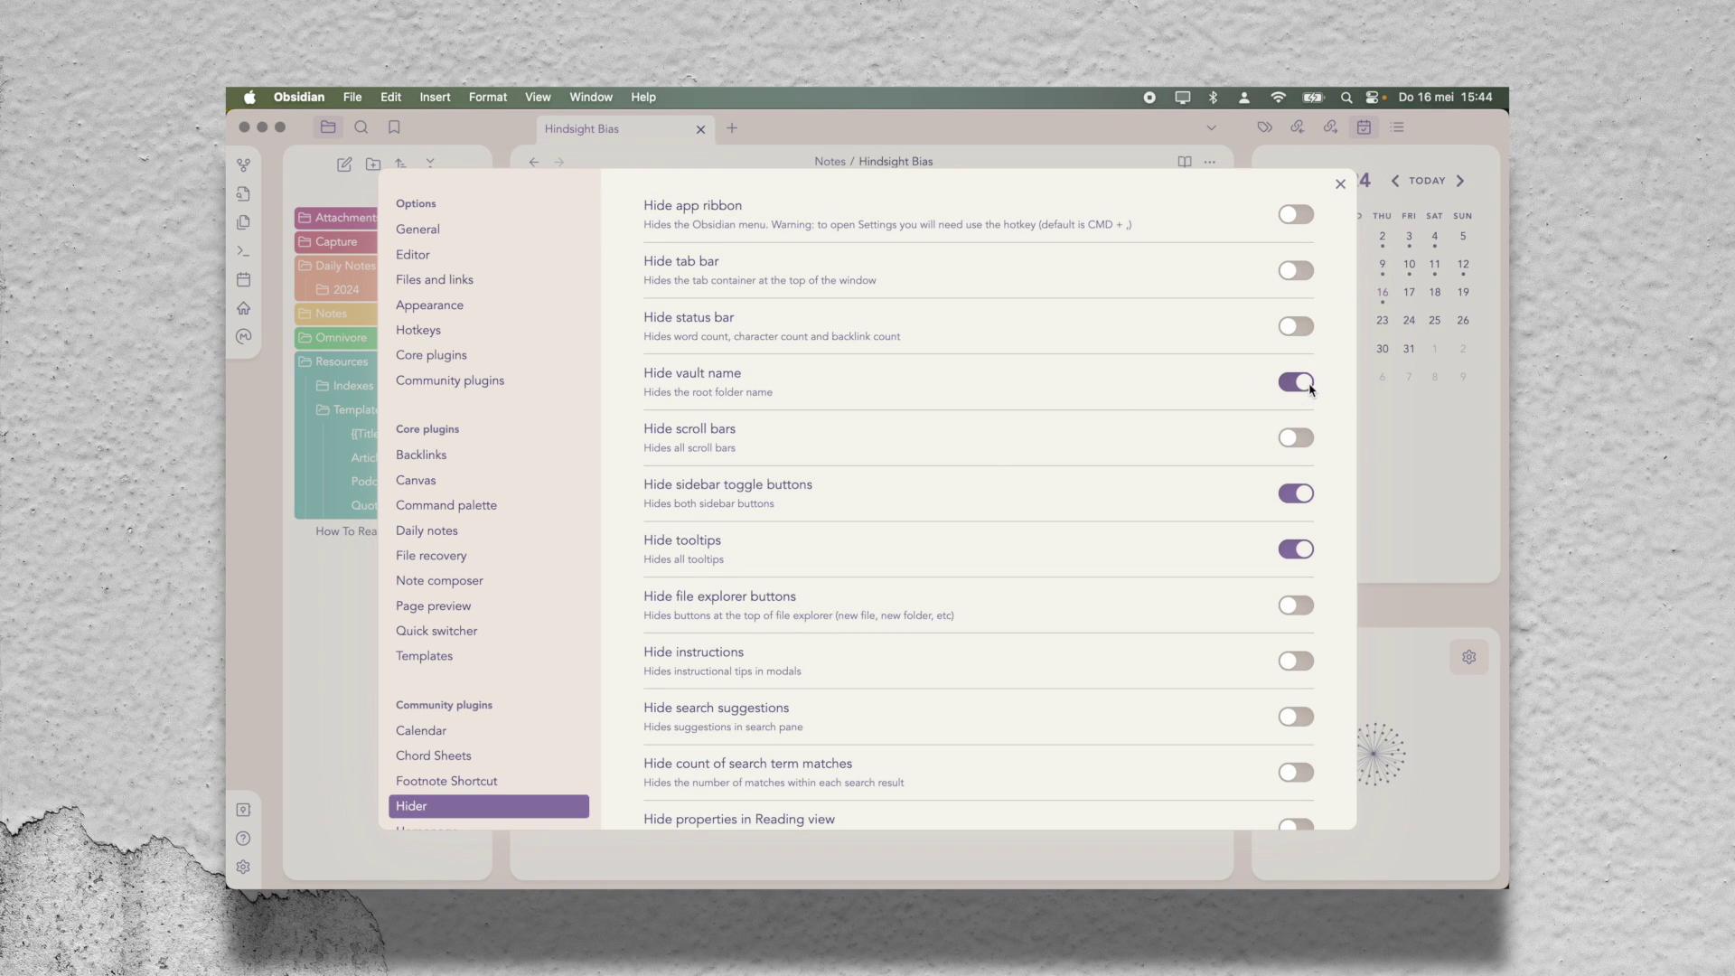
click(1301, 491)
click(1303, 494)
click(1304, 495)
click(1305, 495)
click(1304, 495)
click(1304, 495)
Step: Try Hider's app ribbon and tab bar toggles, then search the hotkeys for 'Hide'
scroll(1304, 494, down, 2)
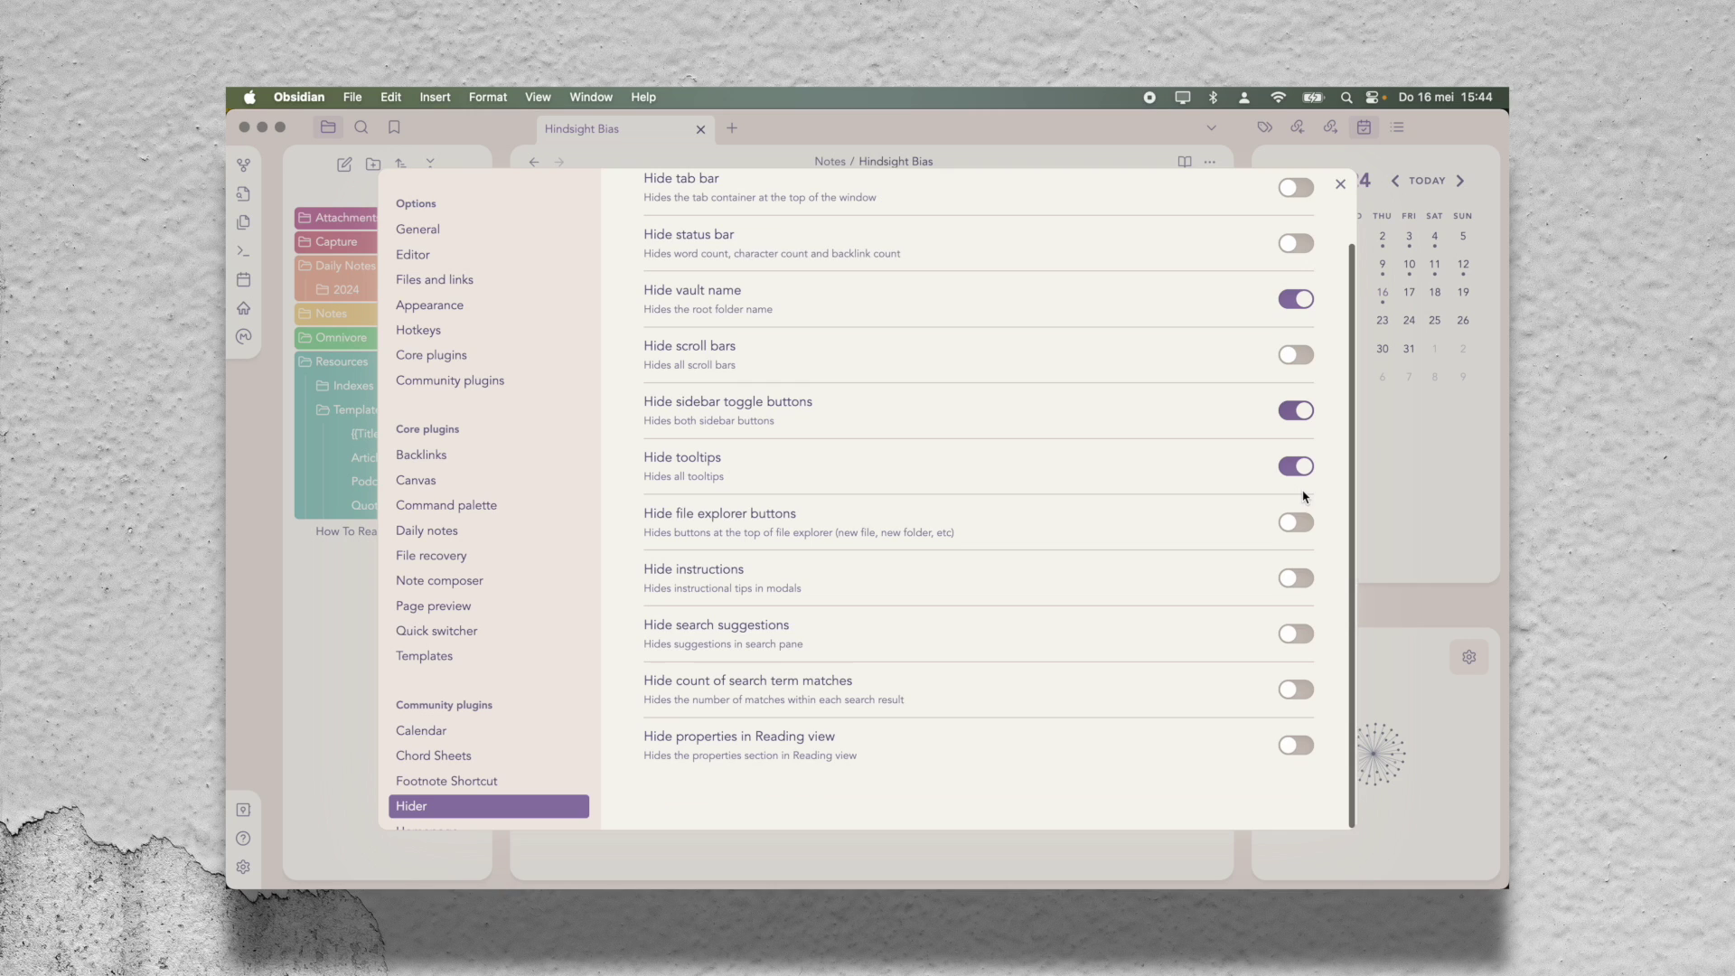
scroll(1305, 495, up, 2)
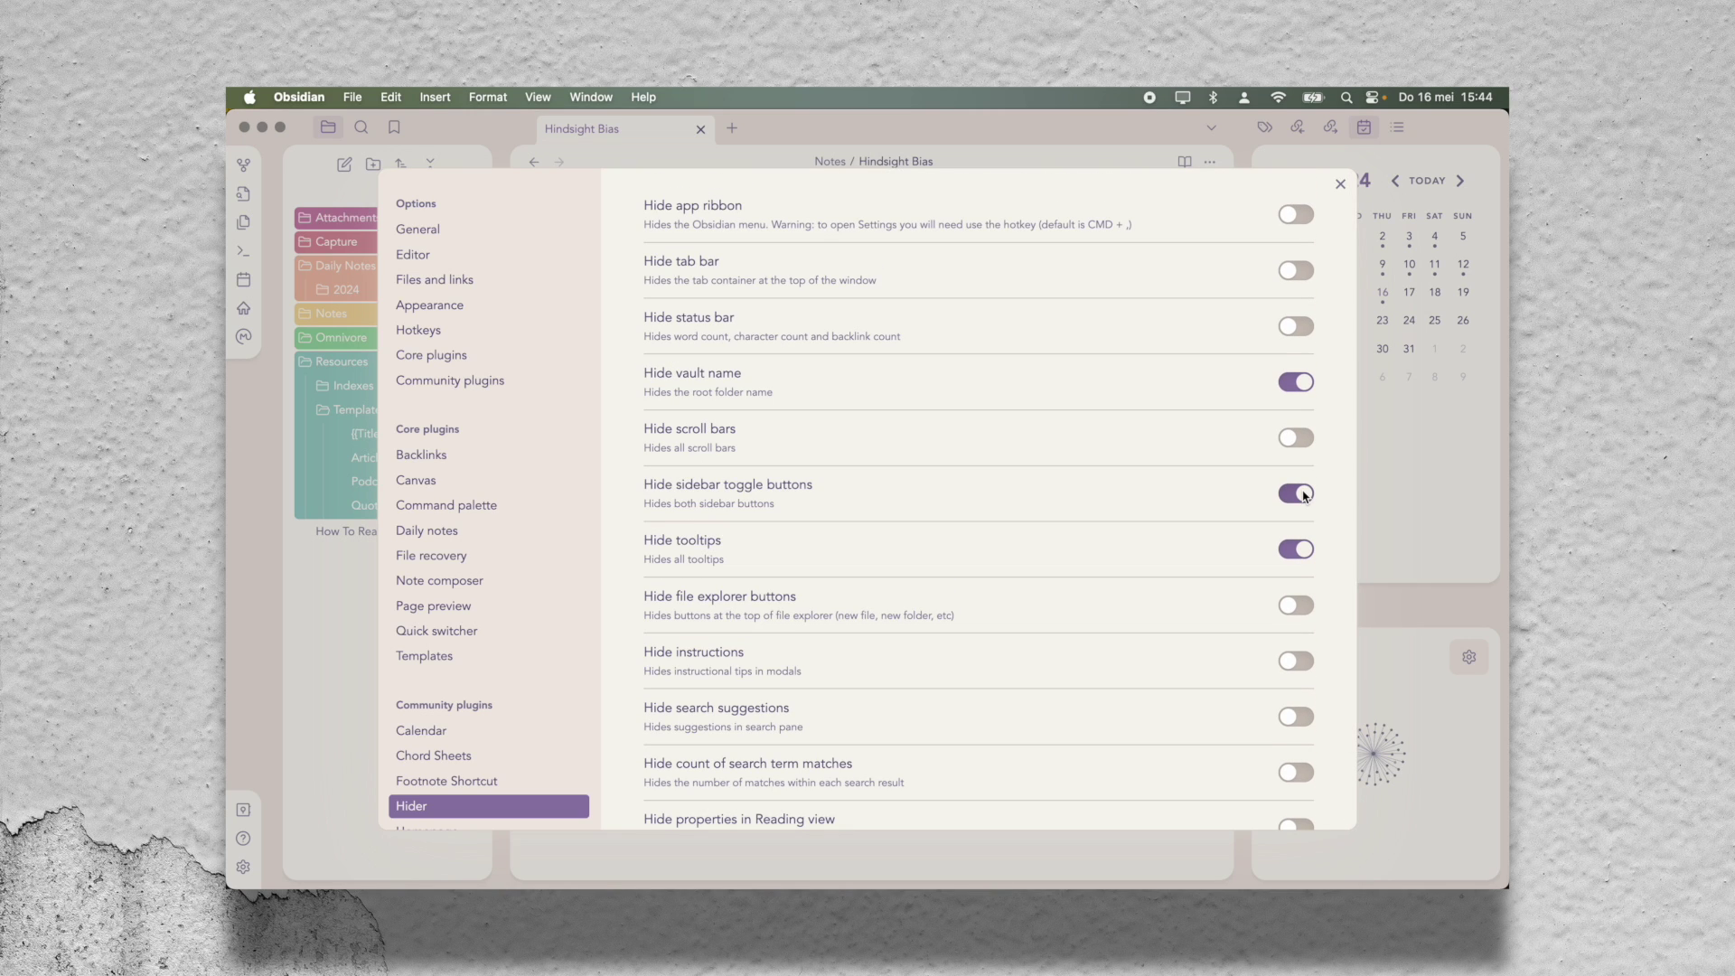
click(1290, 221)
click(1291, 221)
click(1291, 220)
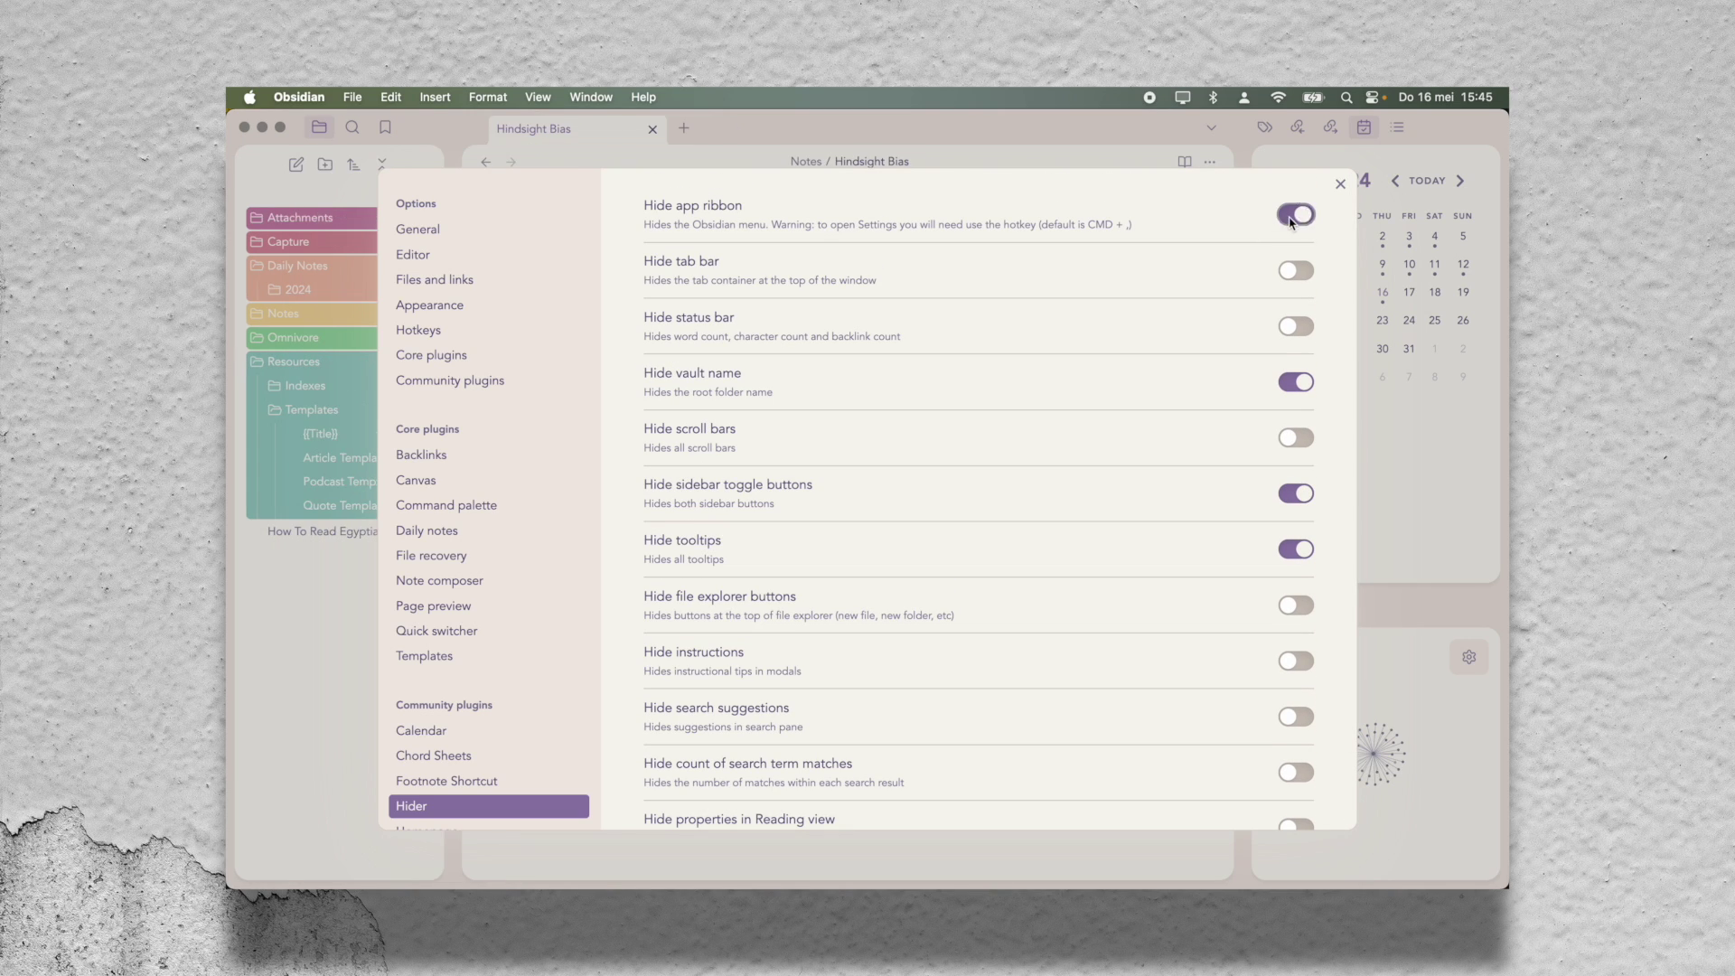
click(1291, 221)
click(1287, 276)
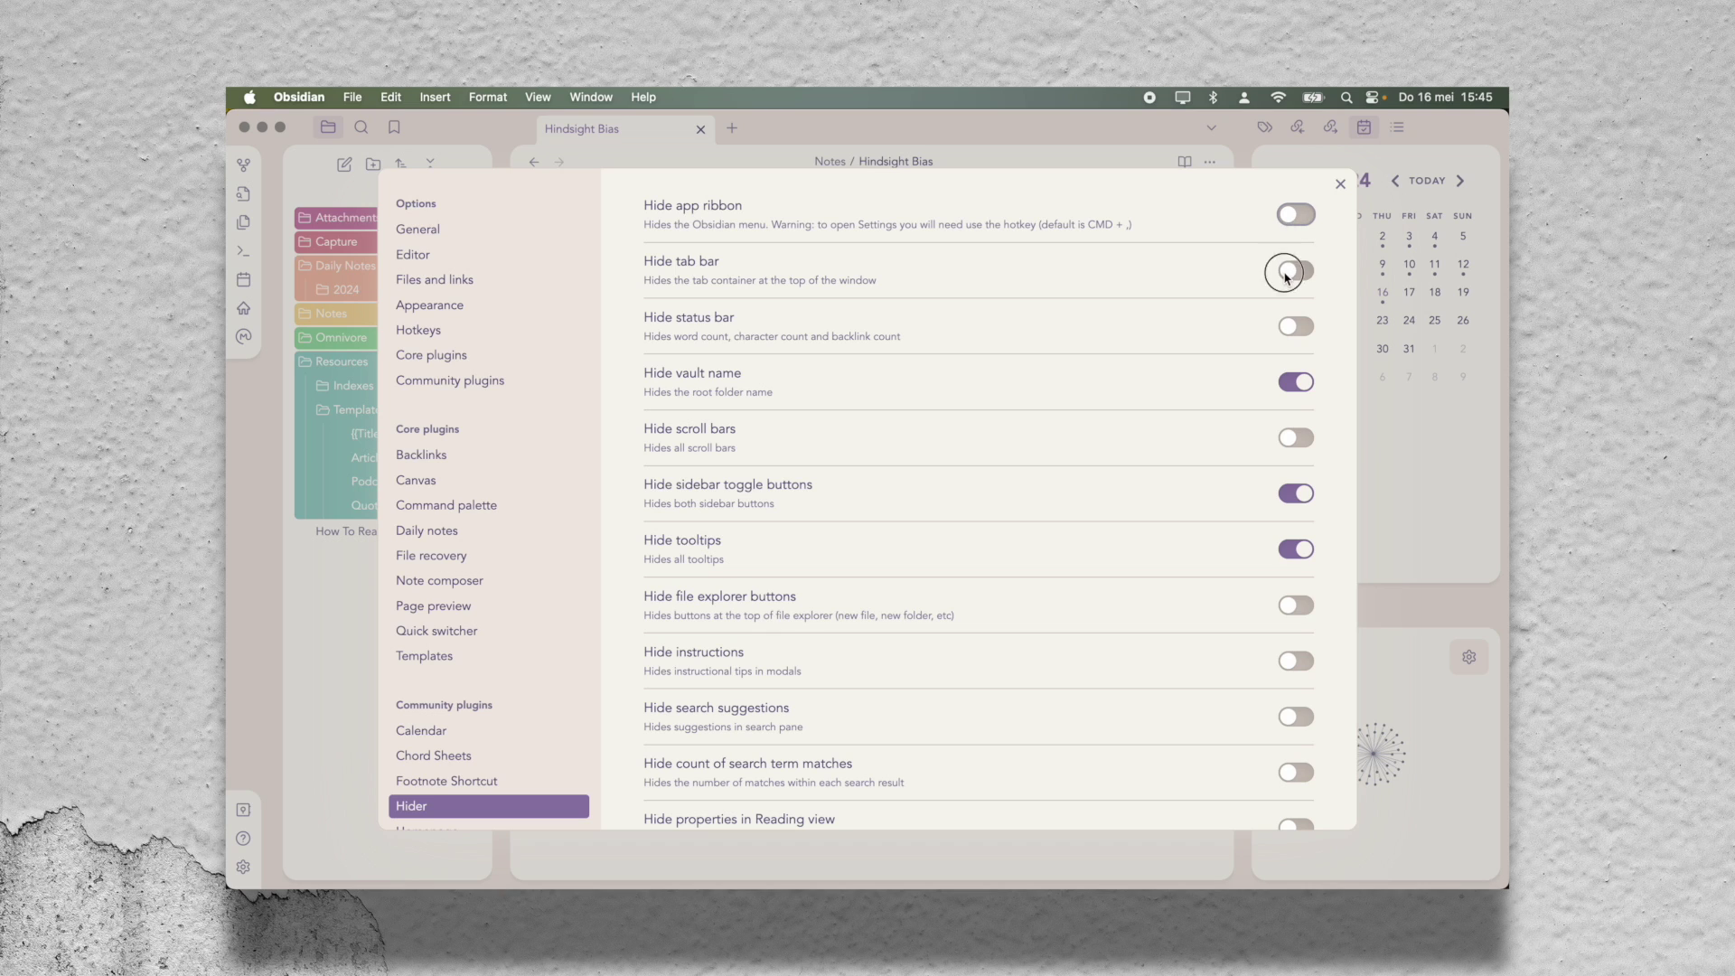
click(1287, 276)
click(1287, 275)
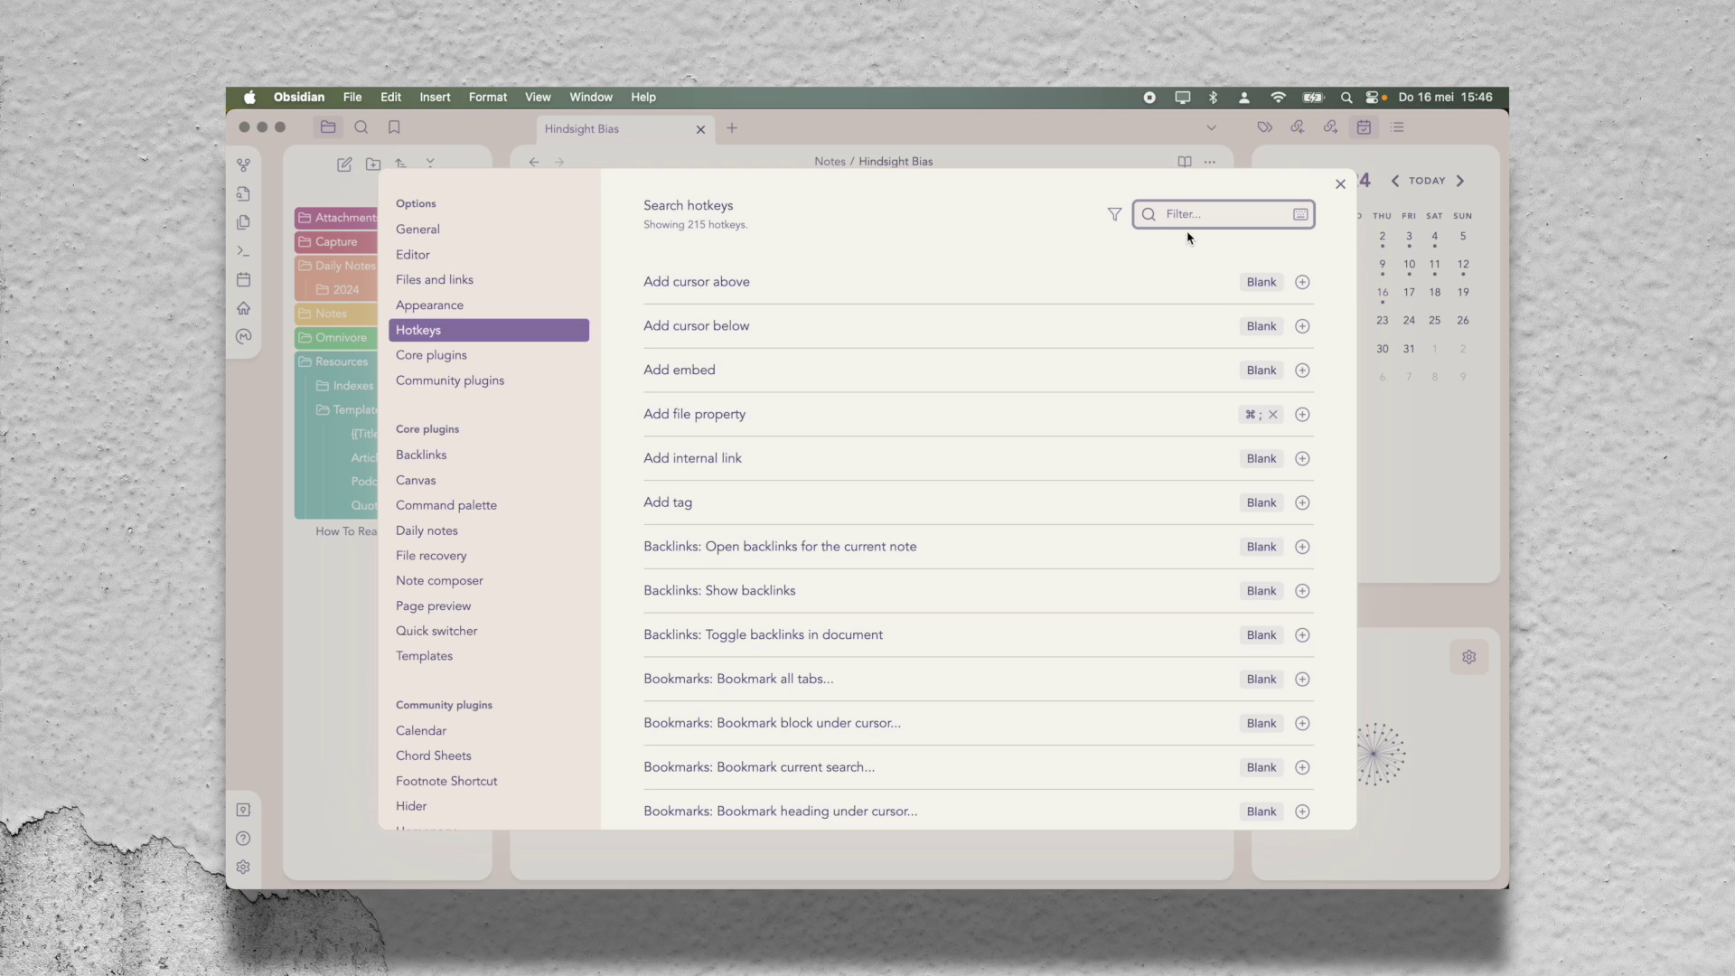
click(1193, 233)
text(Hi)
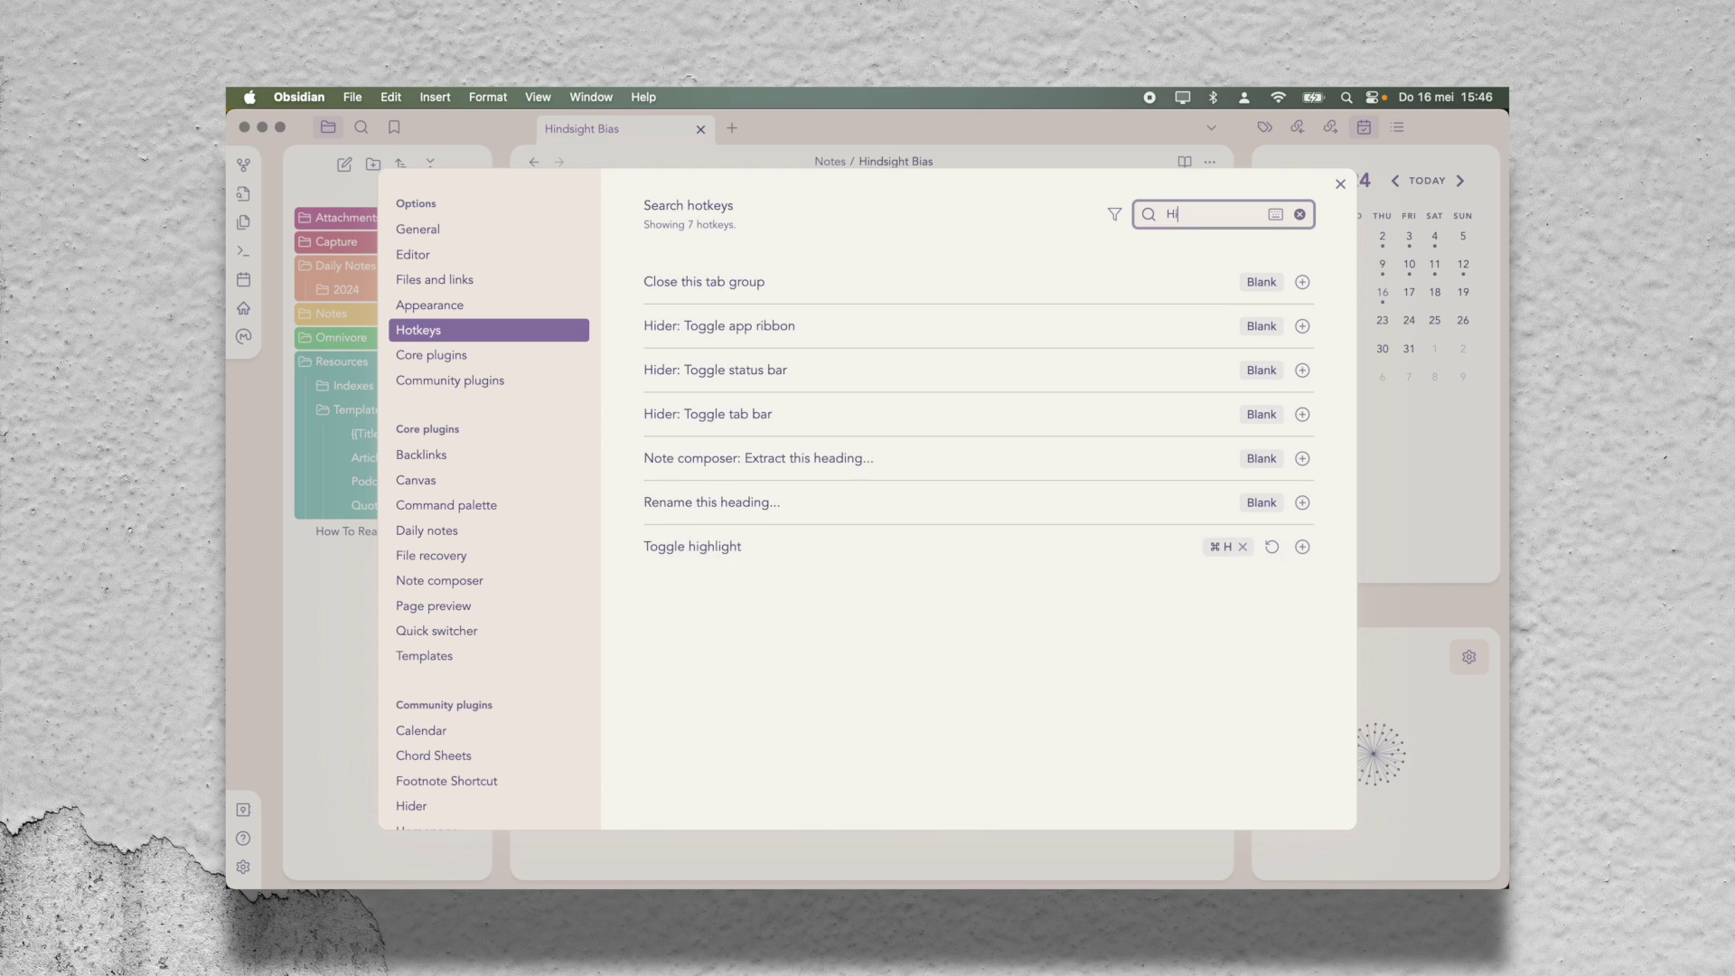
text(de)
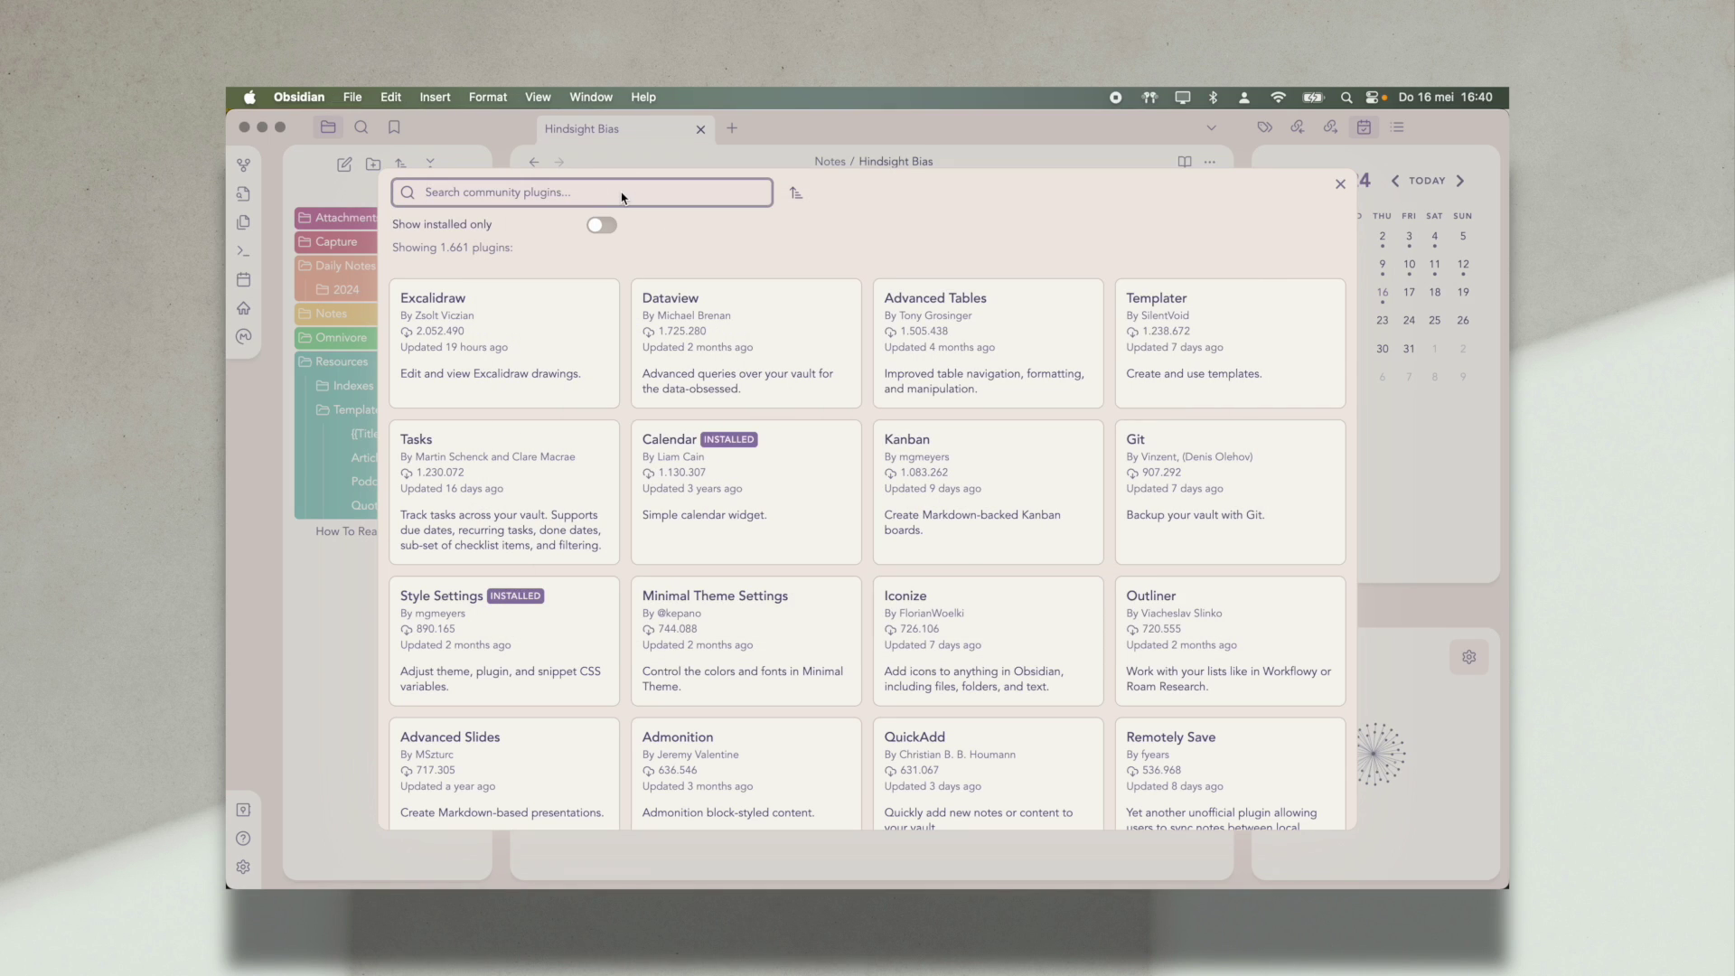
Step: Search community plugins for 'Homepa' and read the Homepage plugin's details
text(Homepa)
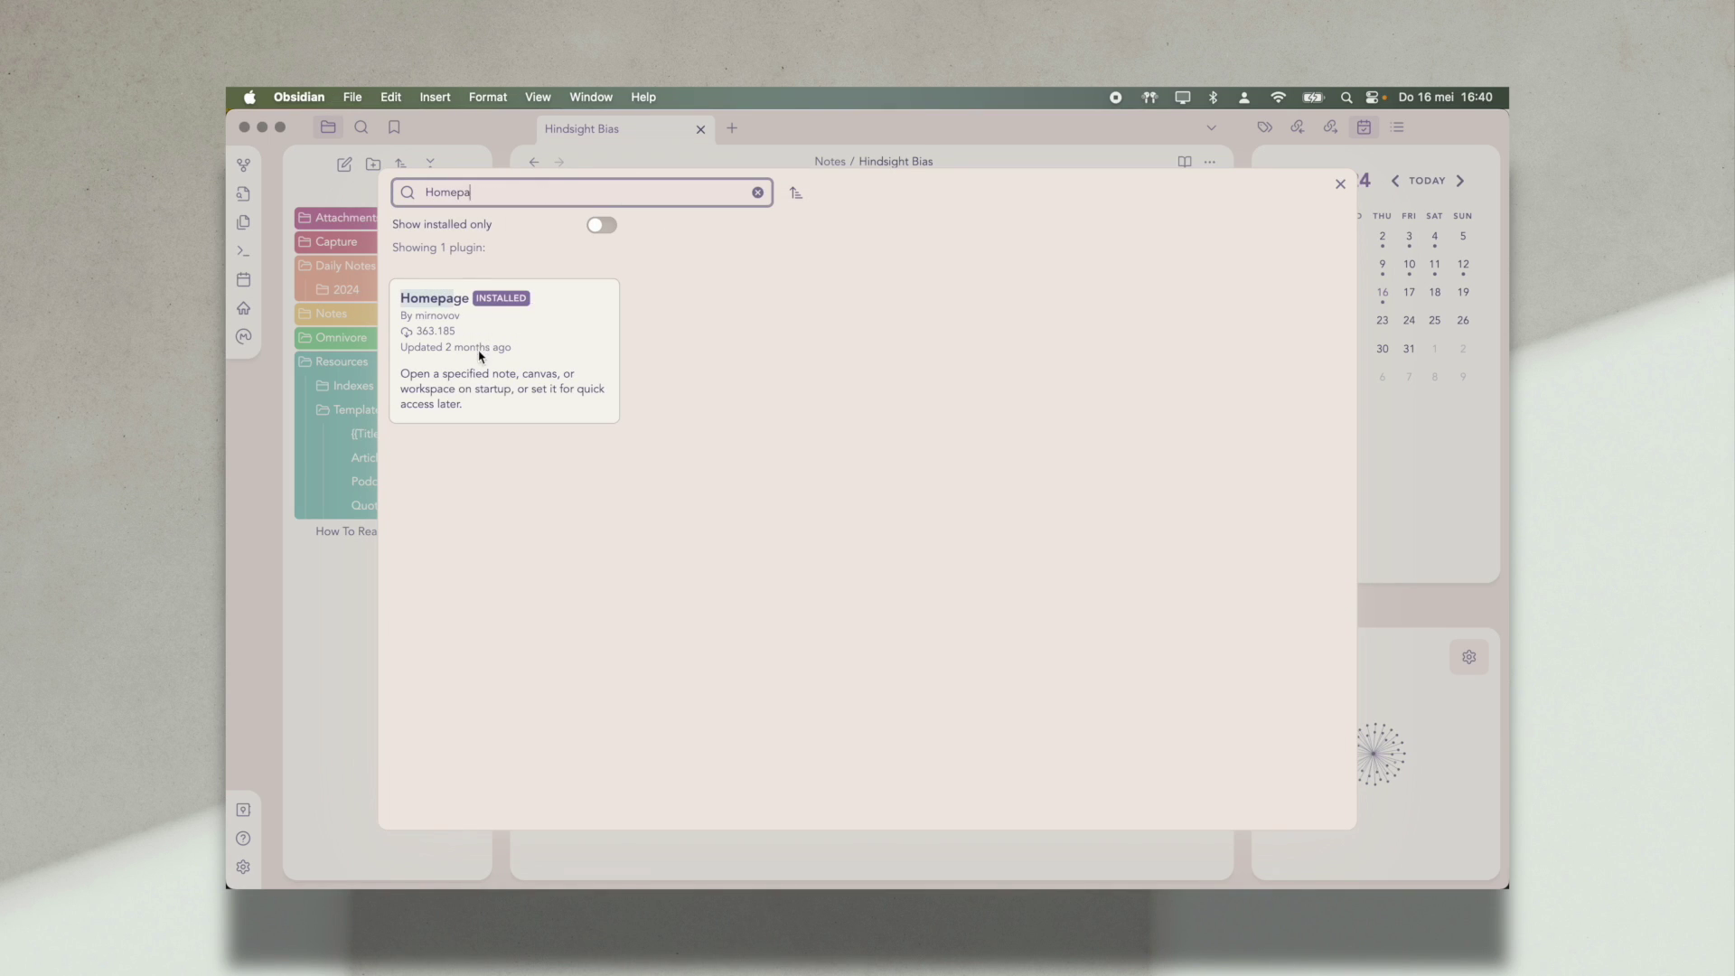
click(480, 356)
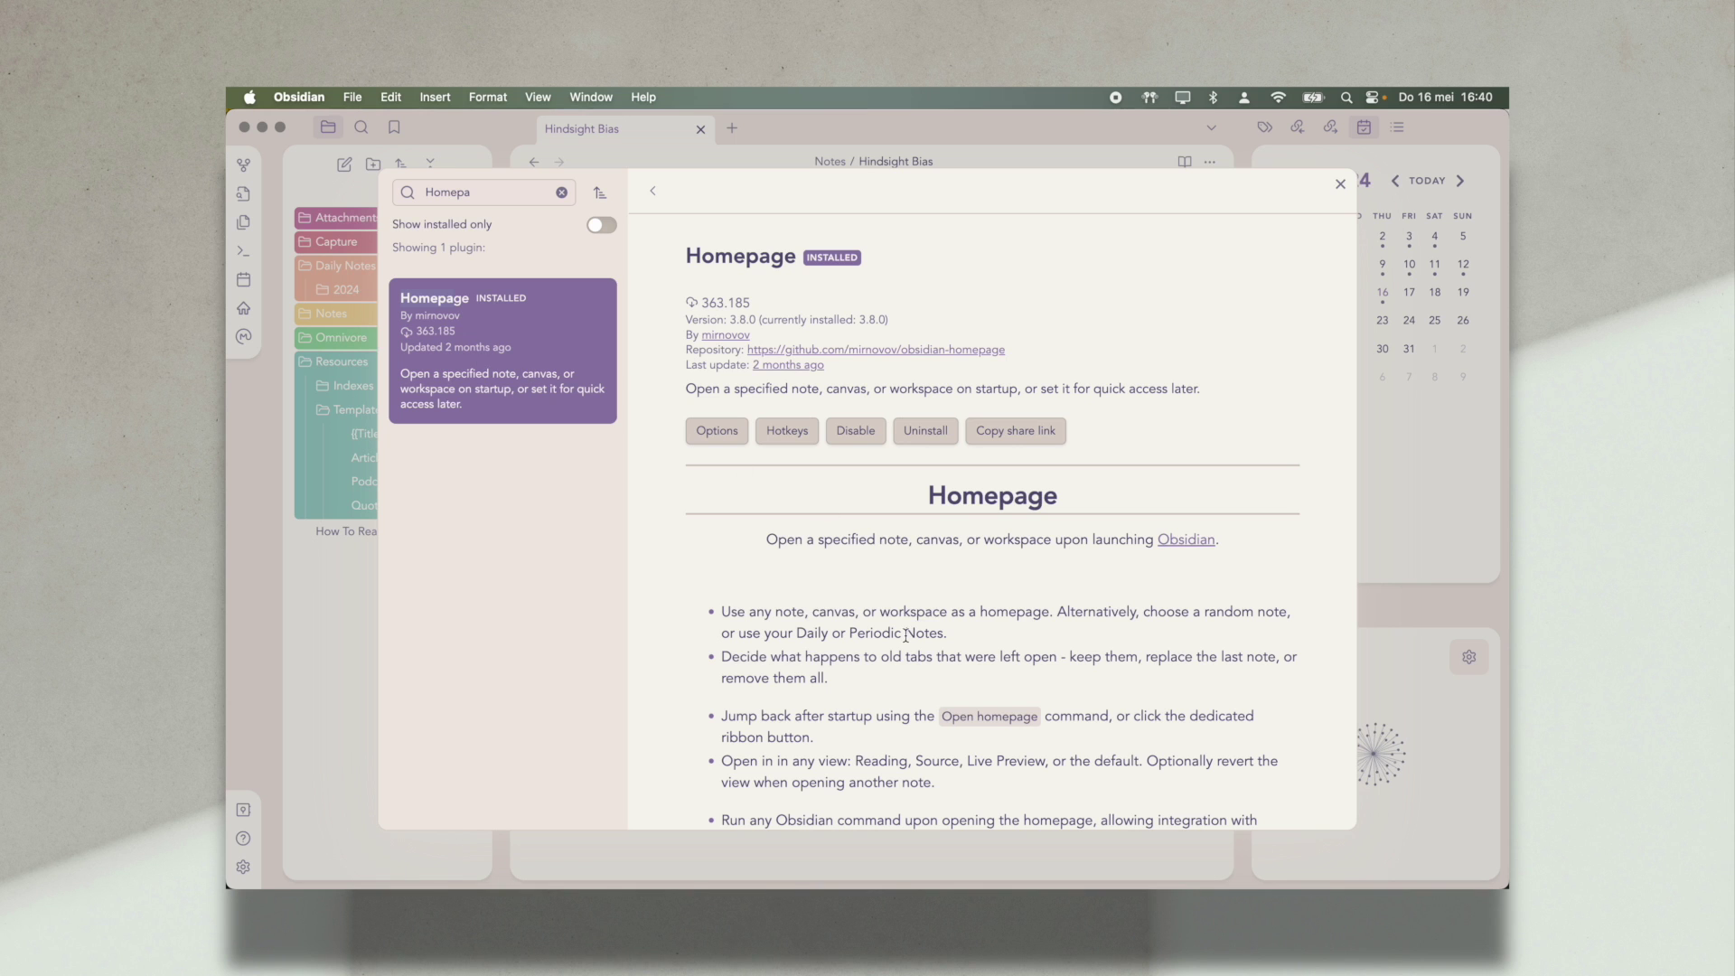
scroll(906, 637, down, 3)
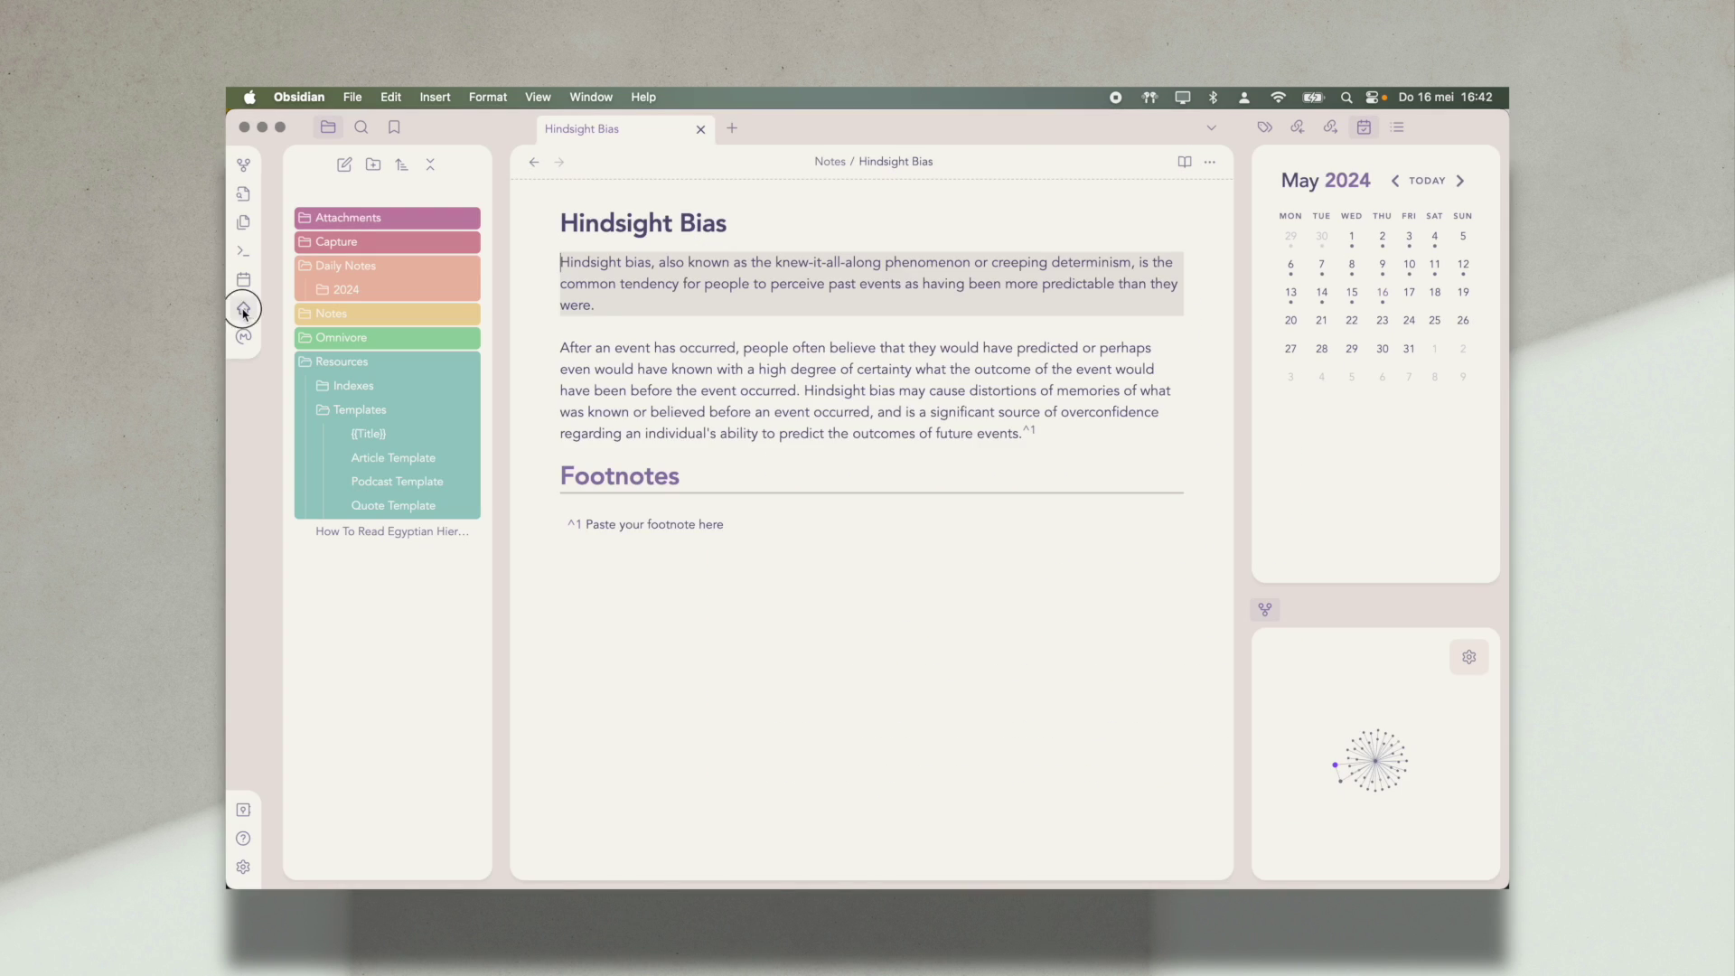
Step: Open Home, follow Social Sciences Index to The Chicks vs. The Iraq War, and skim it
click(243, 310)
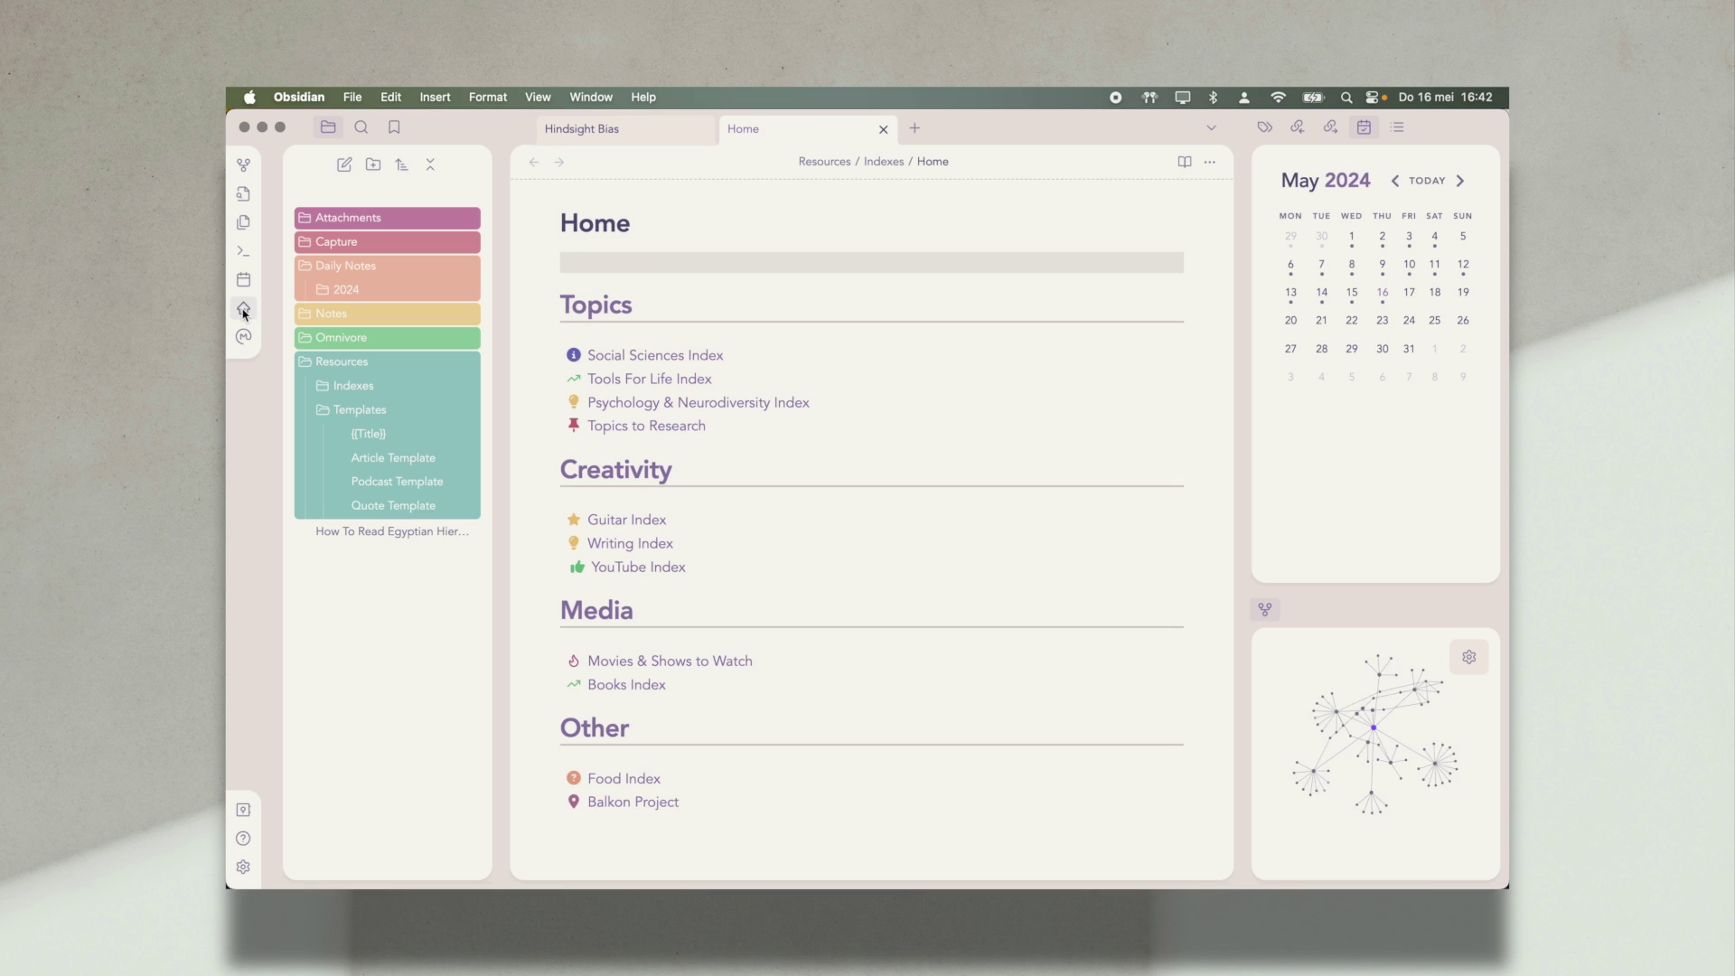
scroll(648, 443, down, 2)
scroll(648, 444, up, 2)
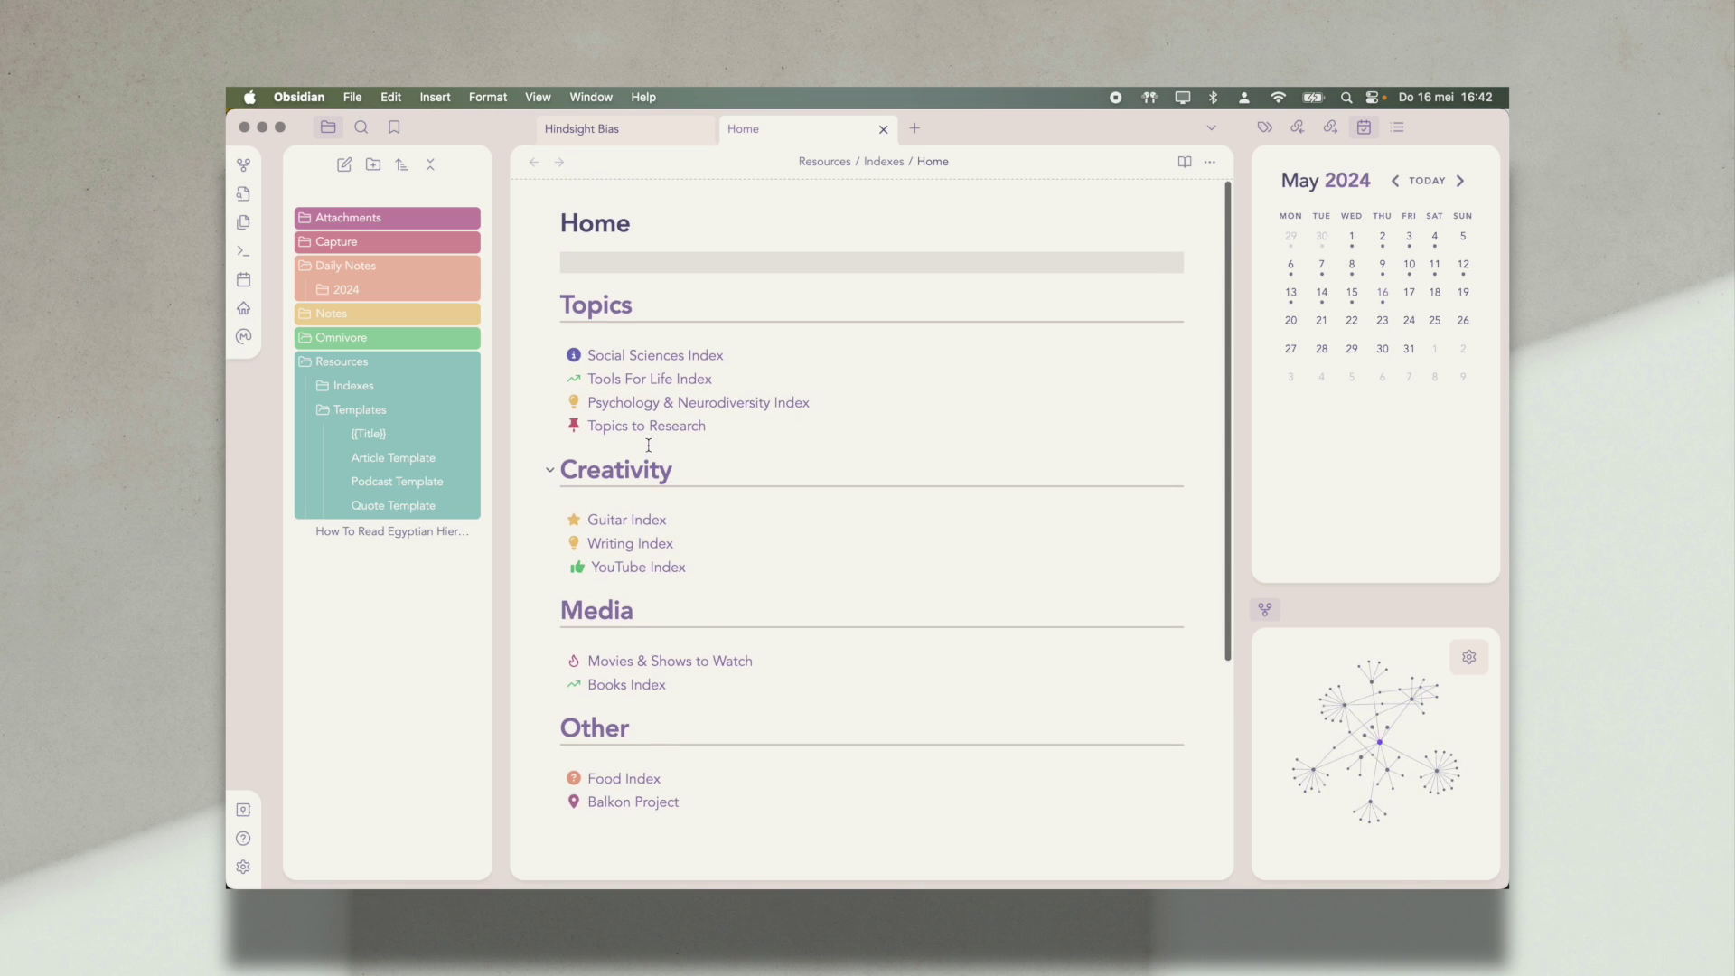
click(660, 353)
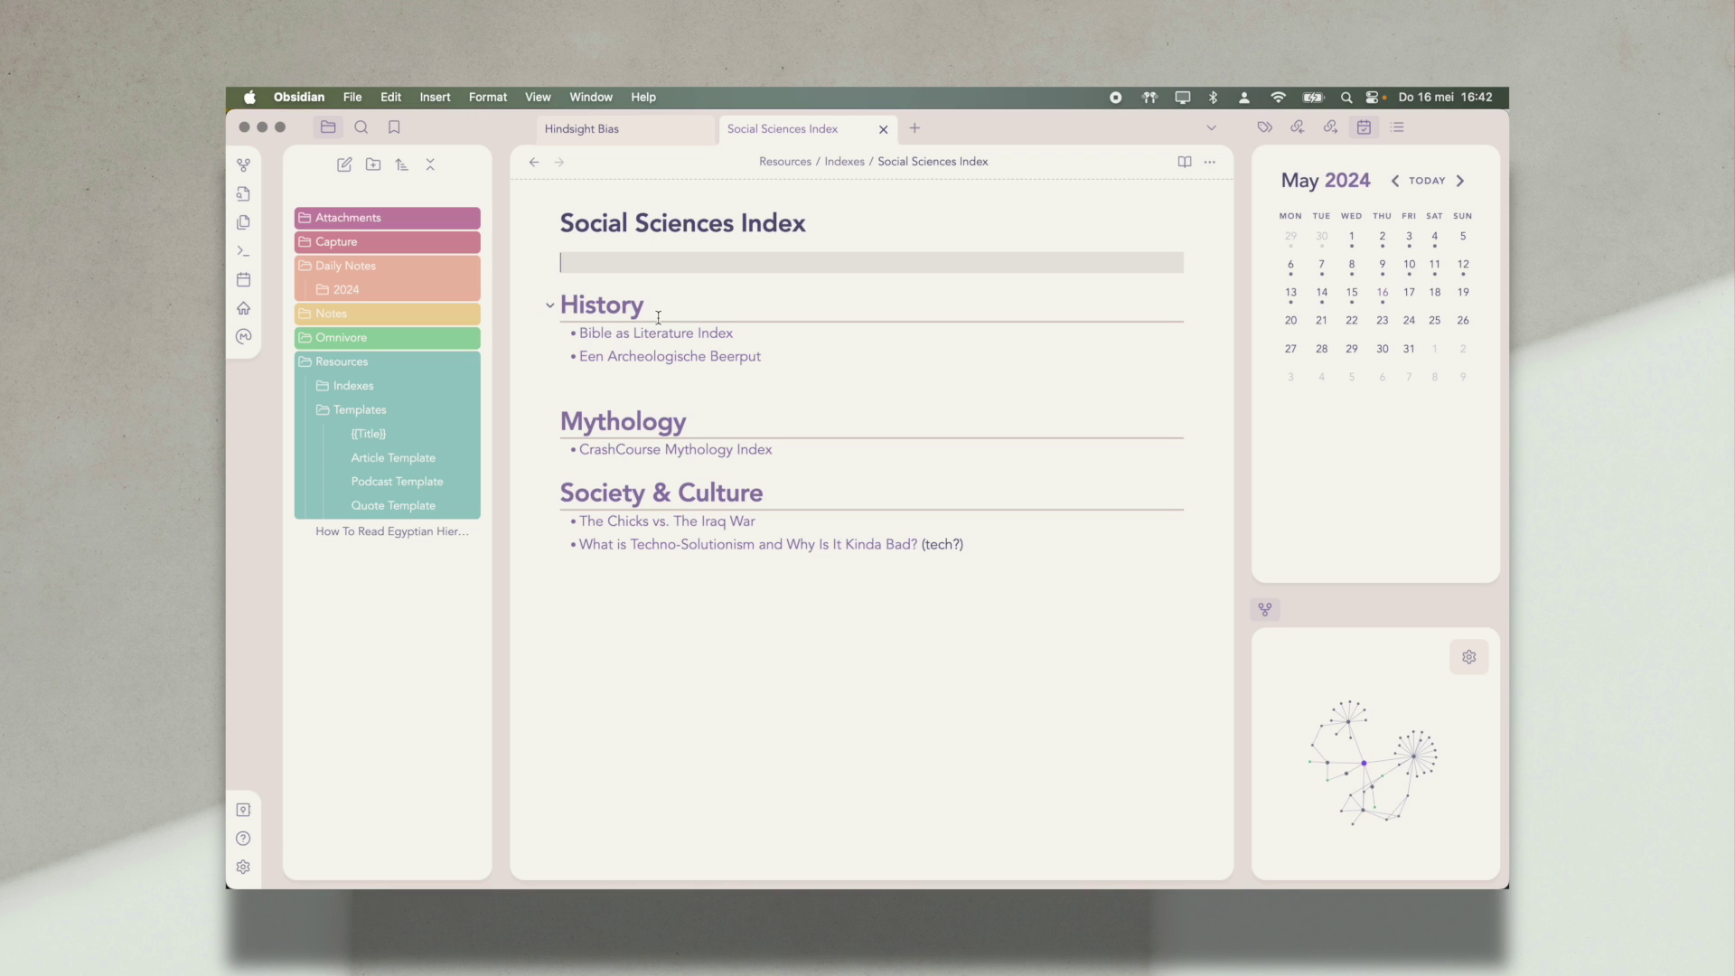
click(677, 522)
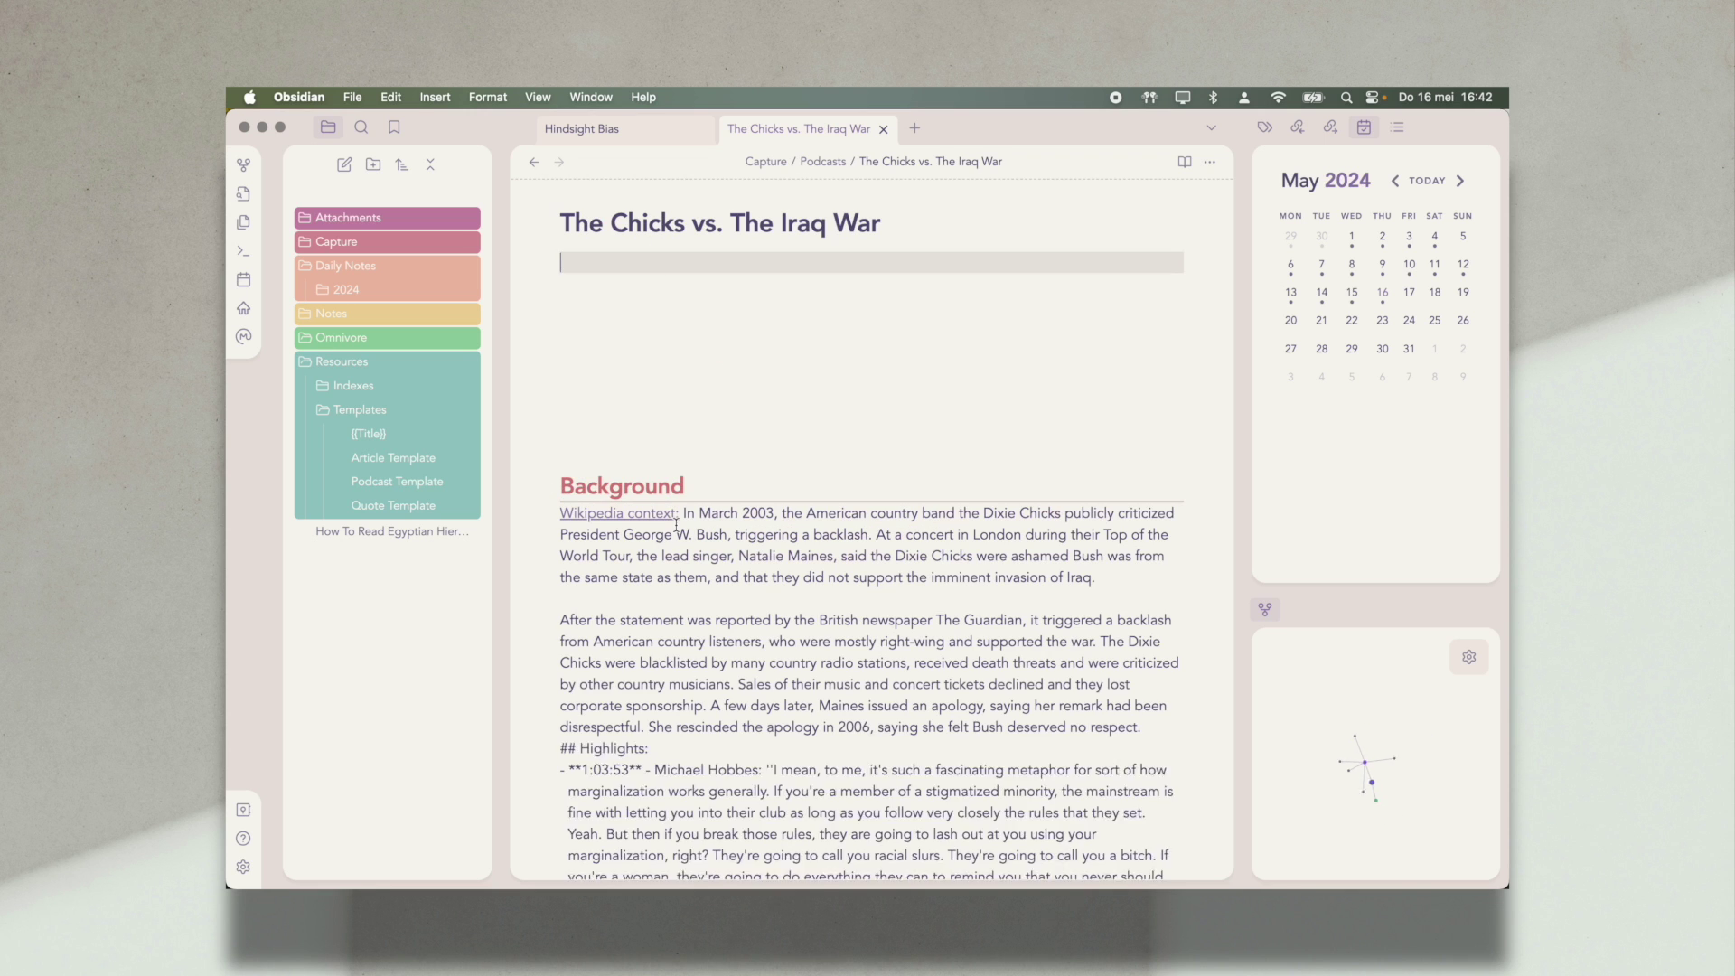
scroll(676, 524, down, 8)
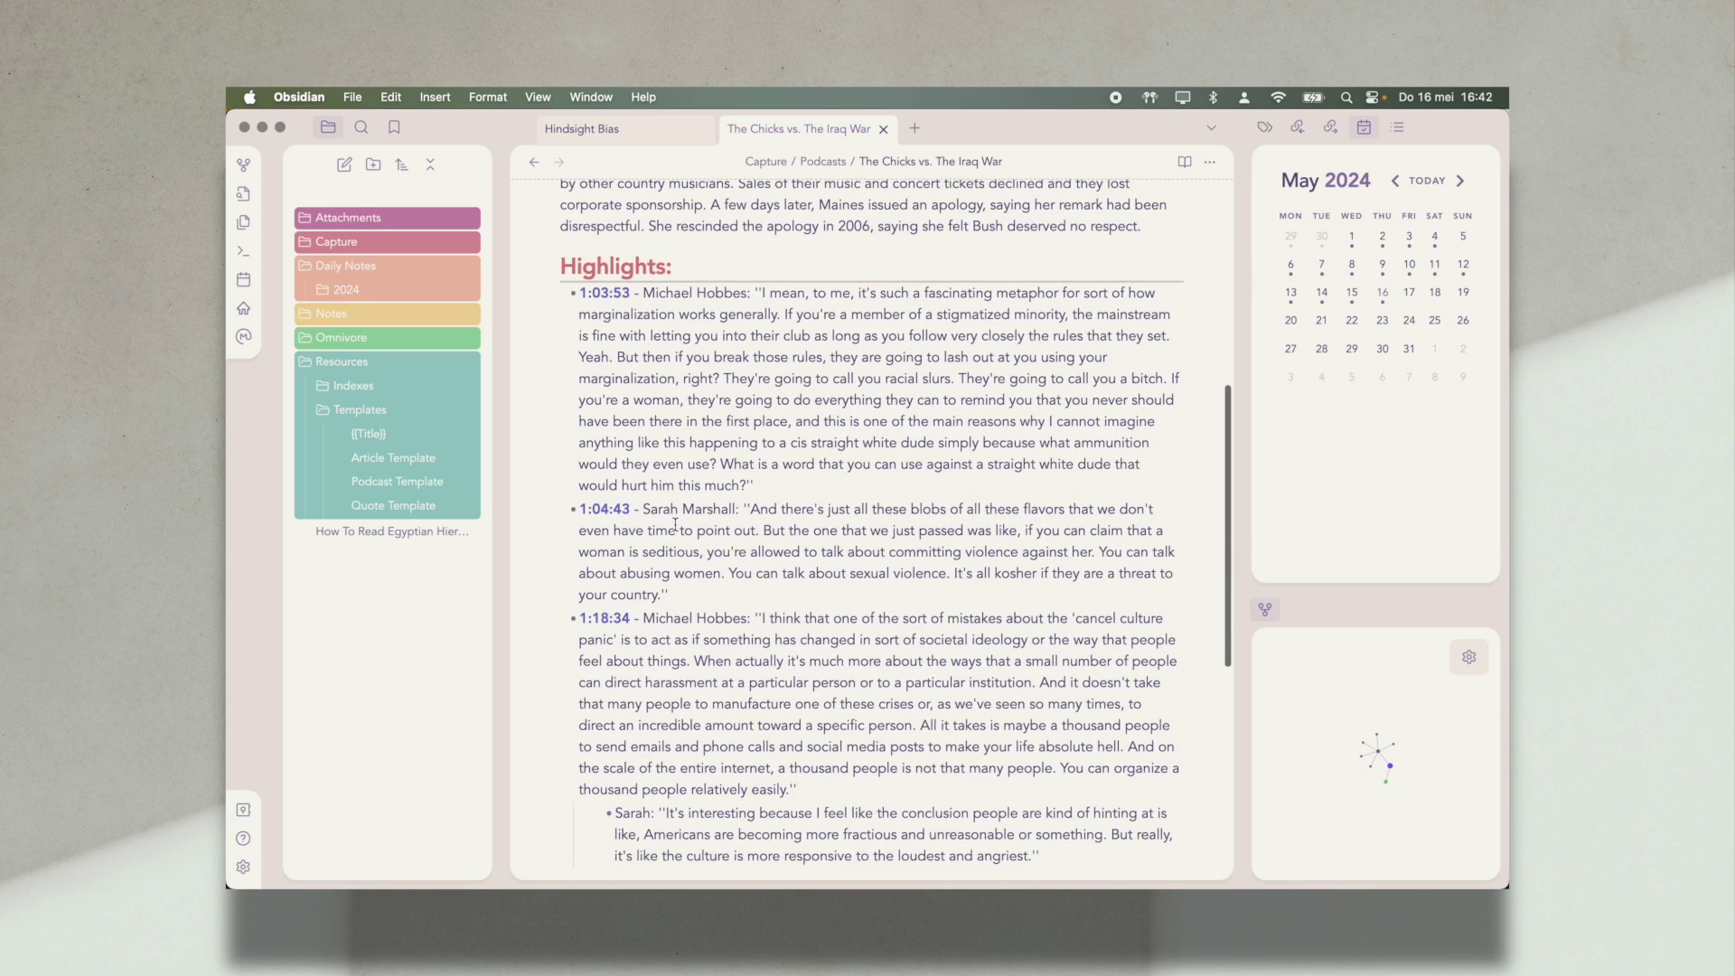
scroll(676, 524, up, 10)
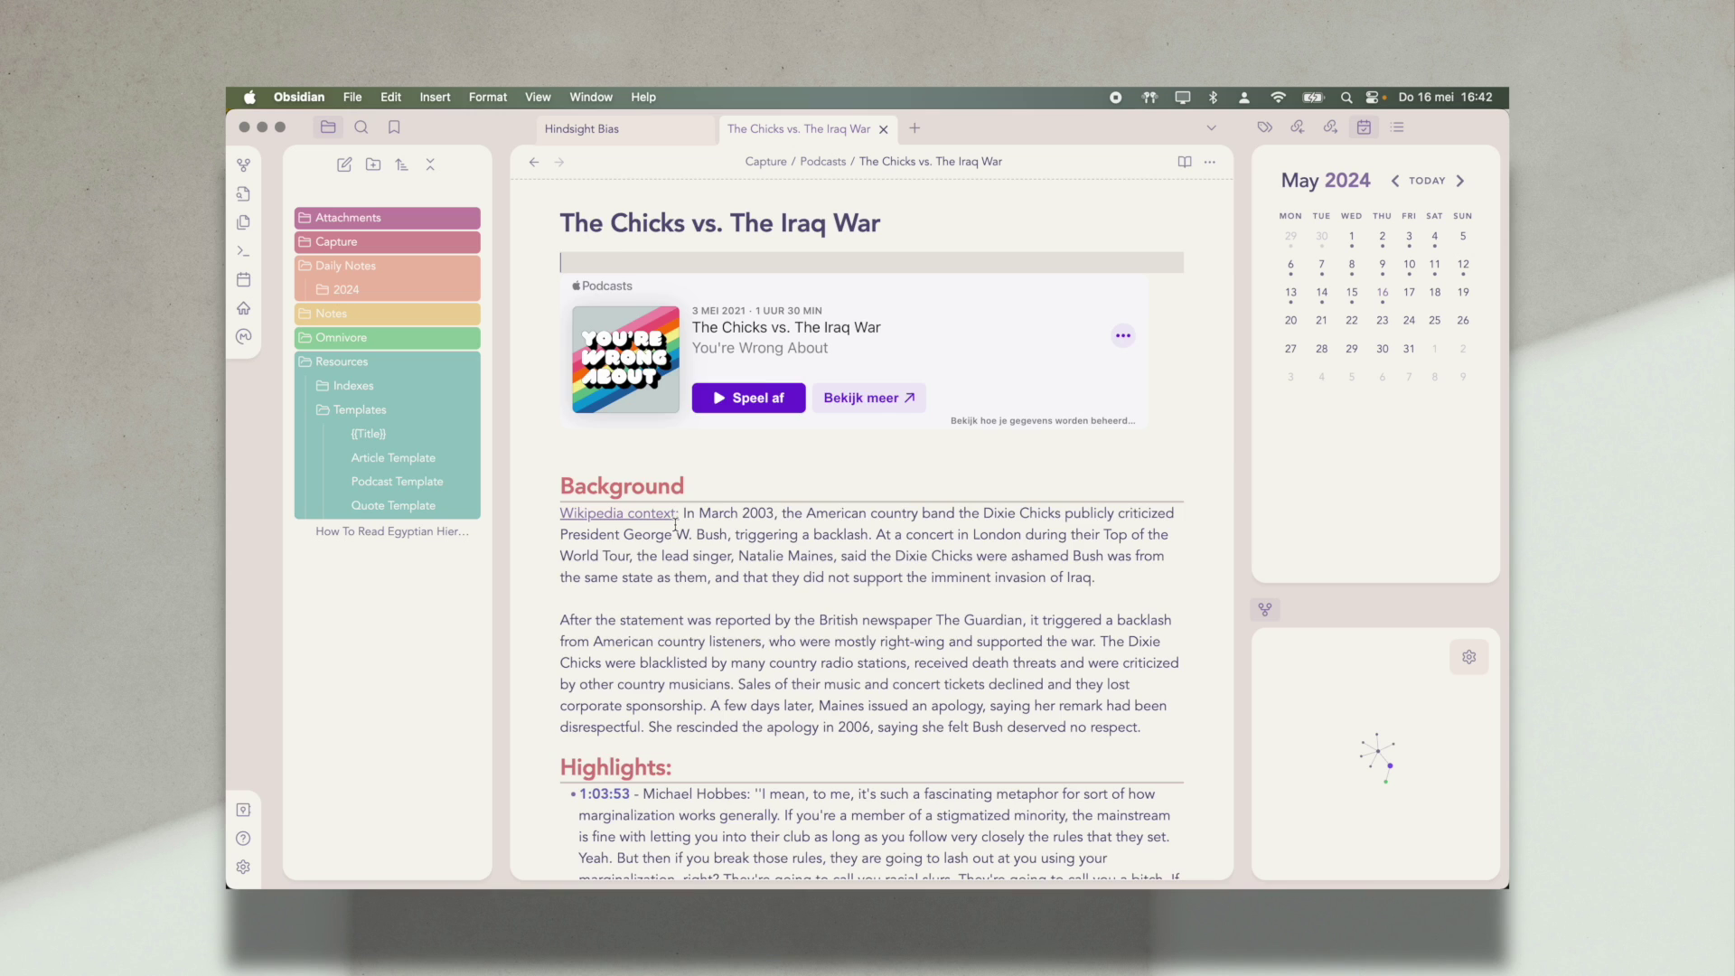
scroll(676, 525, down, 10)
scroll(676, 525, up, 12)
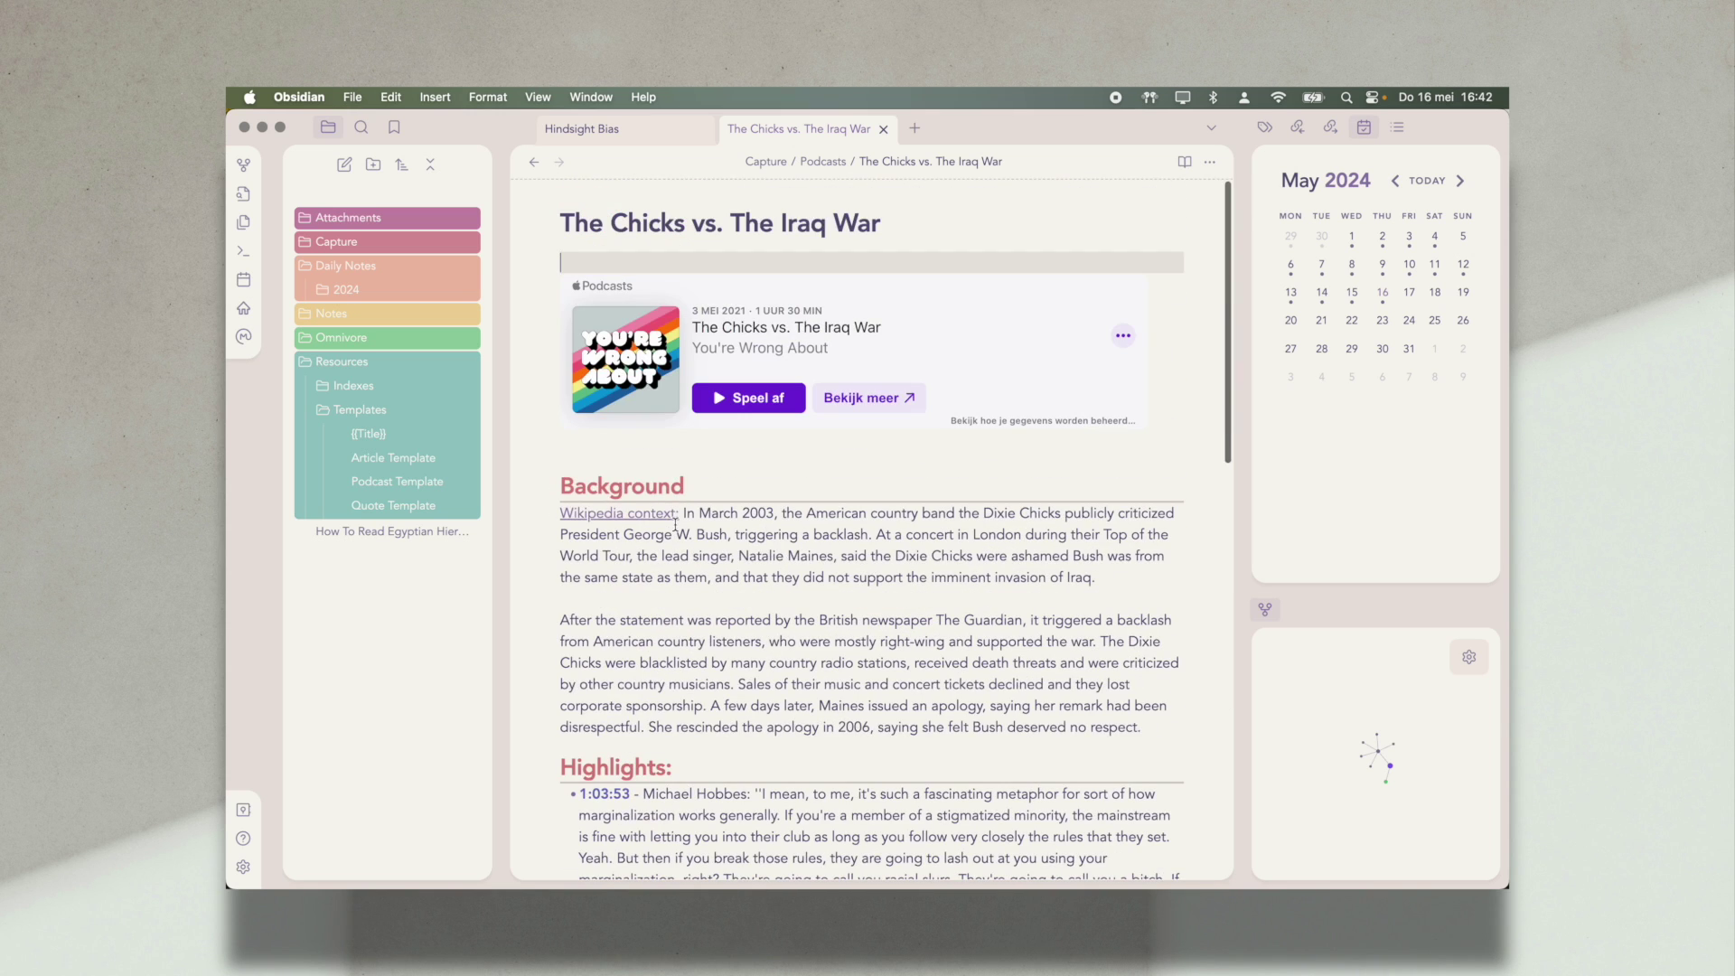
Step: Close The Chicks and Hindsight Bias tabs so the Home note is the only tab
click(883, 129)
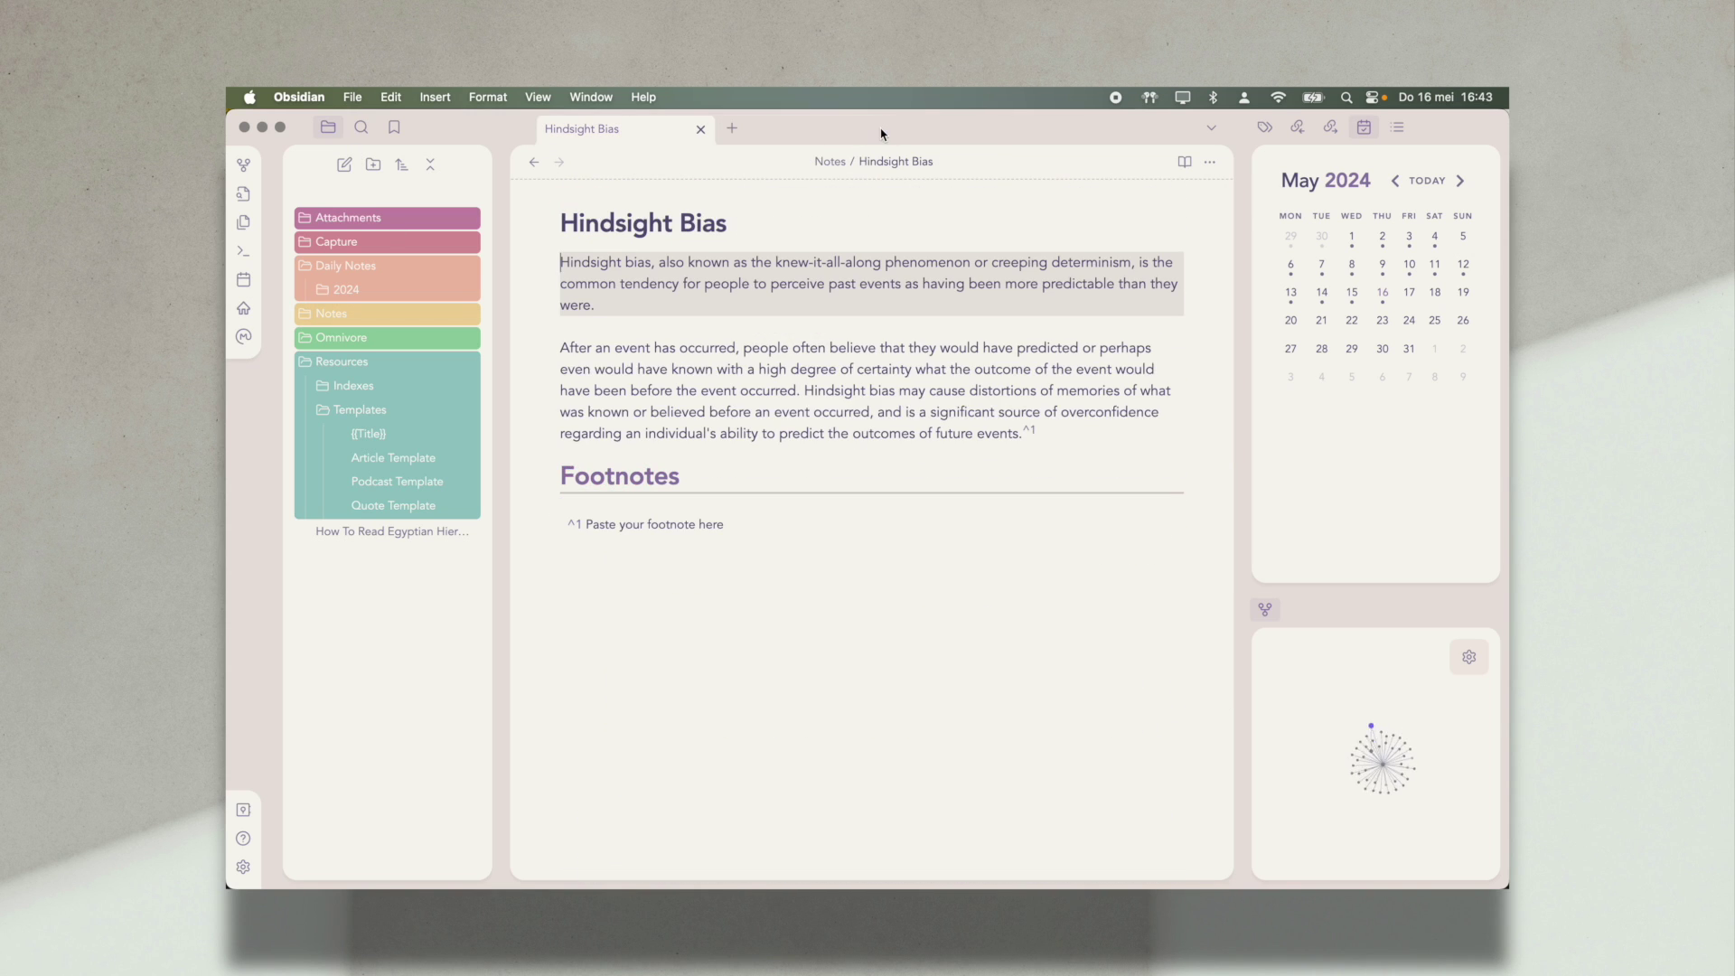
click(700, 129)
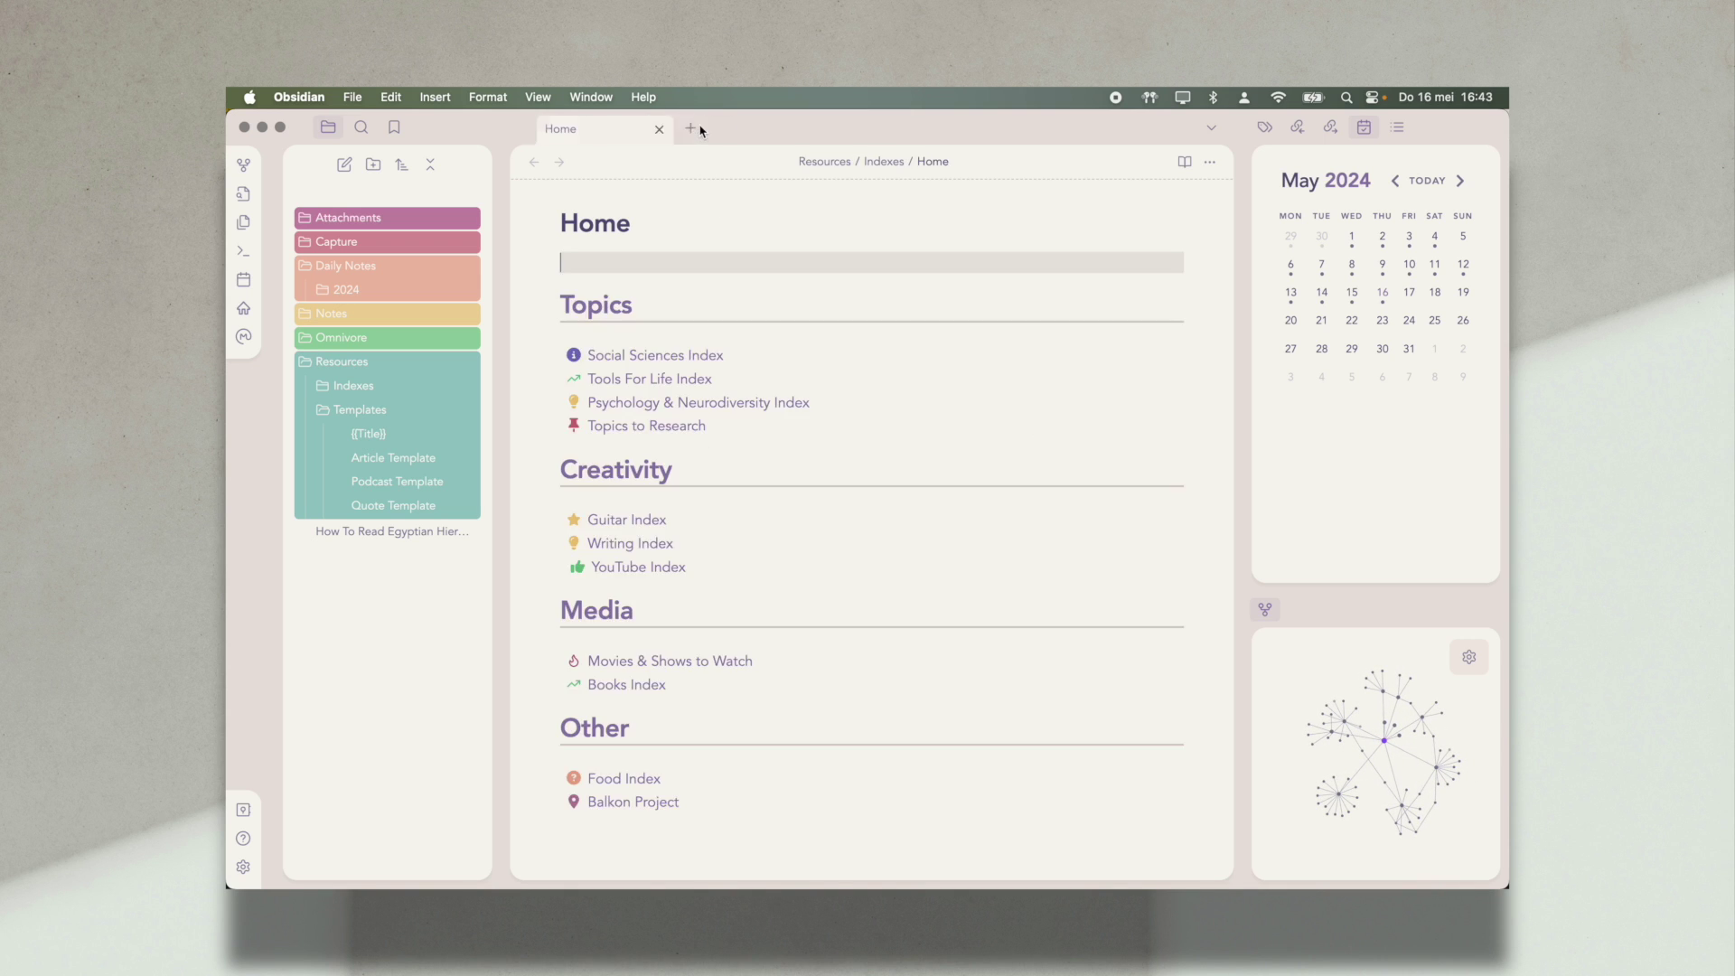
click(242, 310)
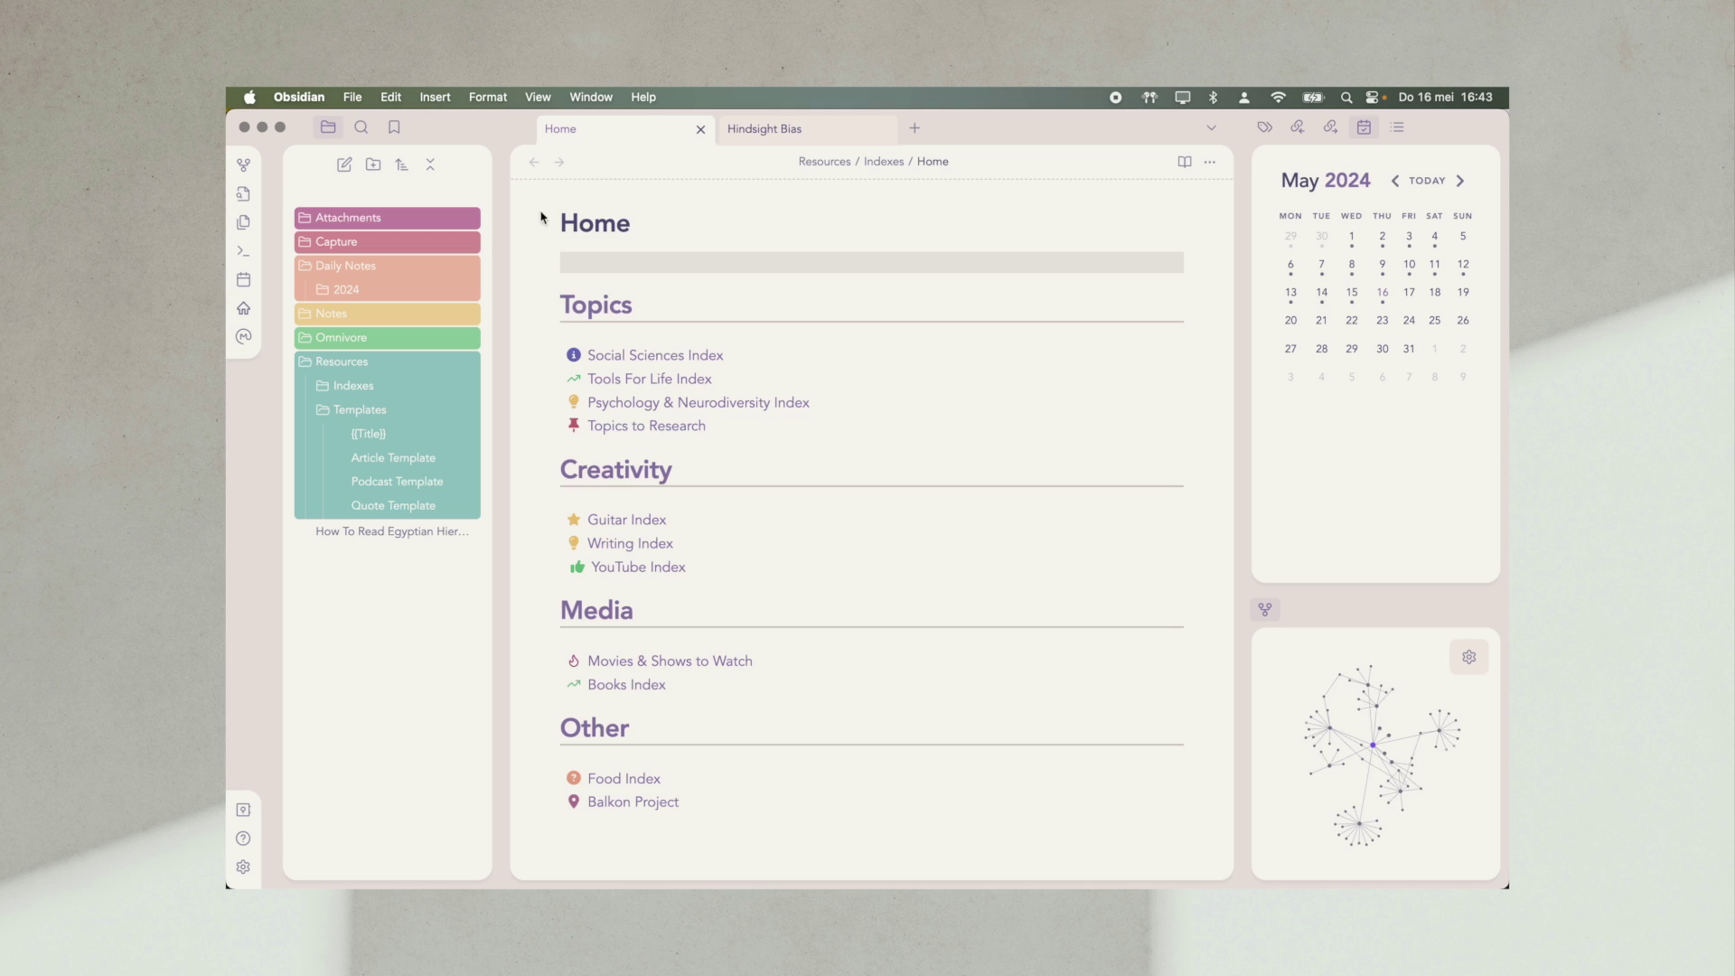
click(701, 138)
click(693, 130)
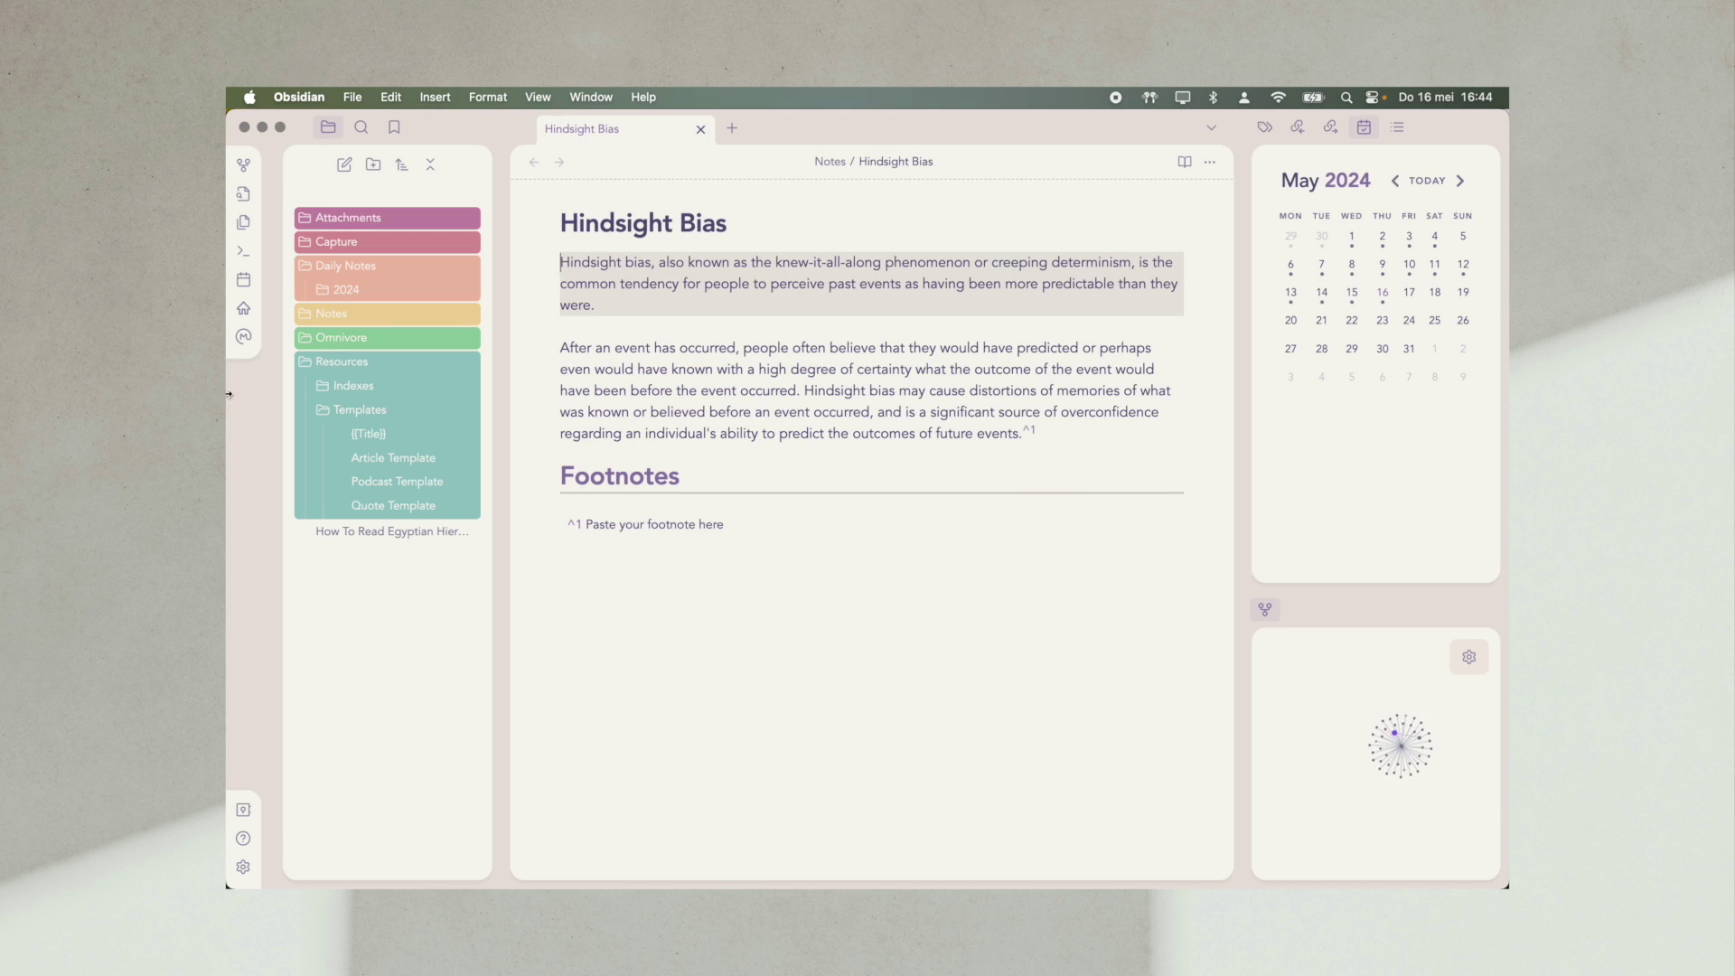
click(245, 310)
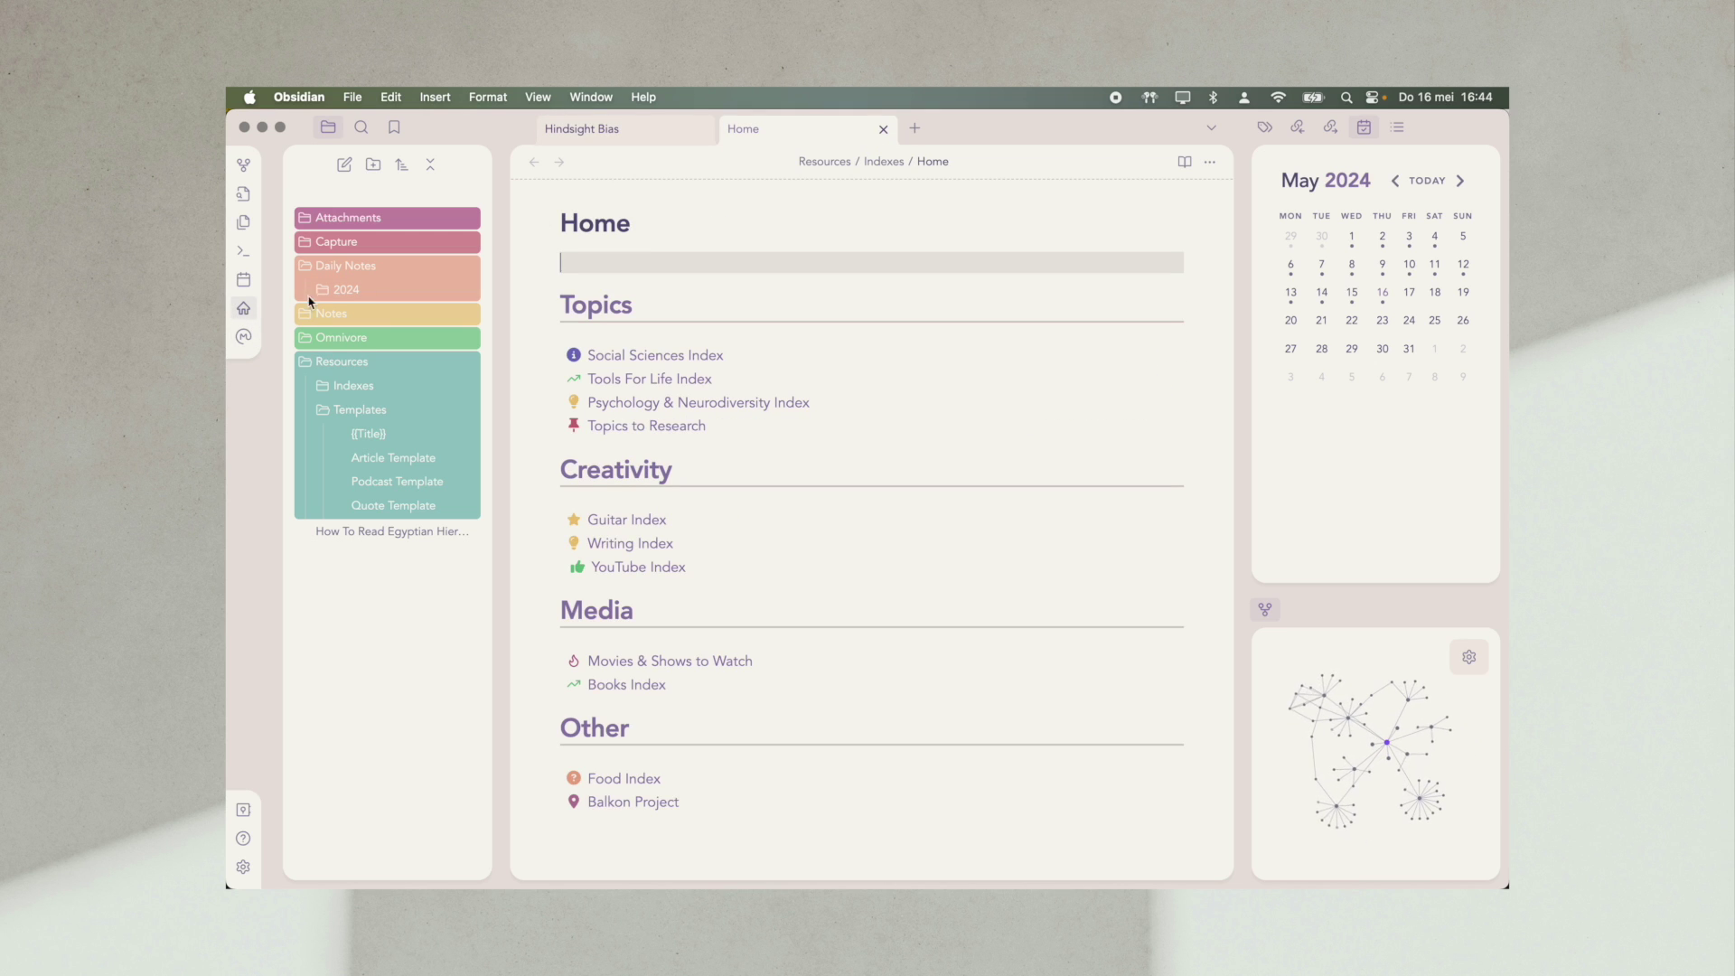
click(709, 130)
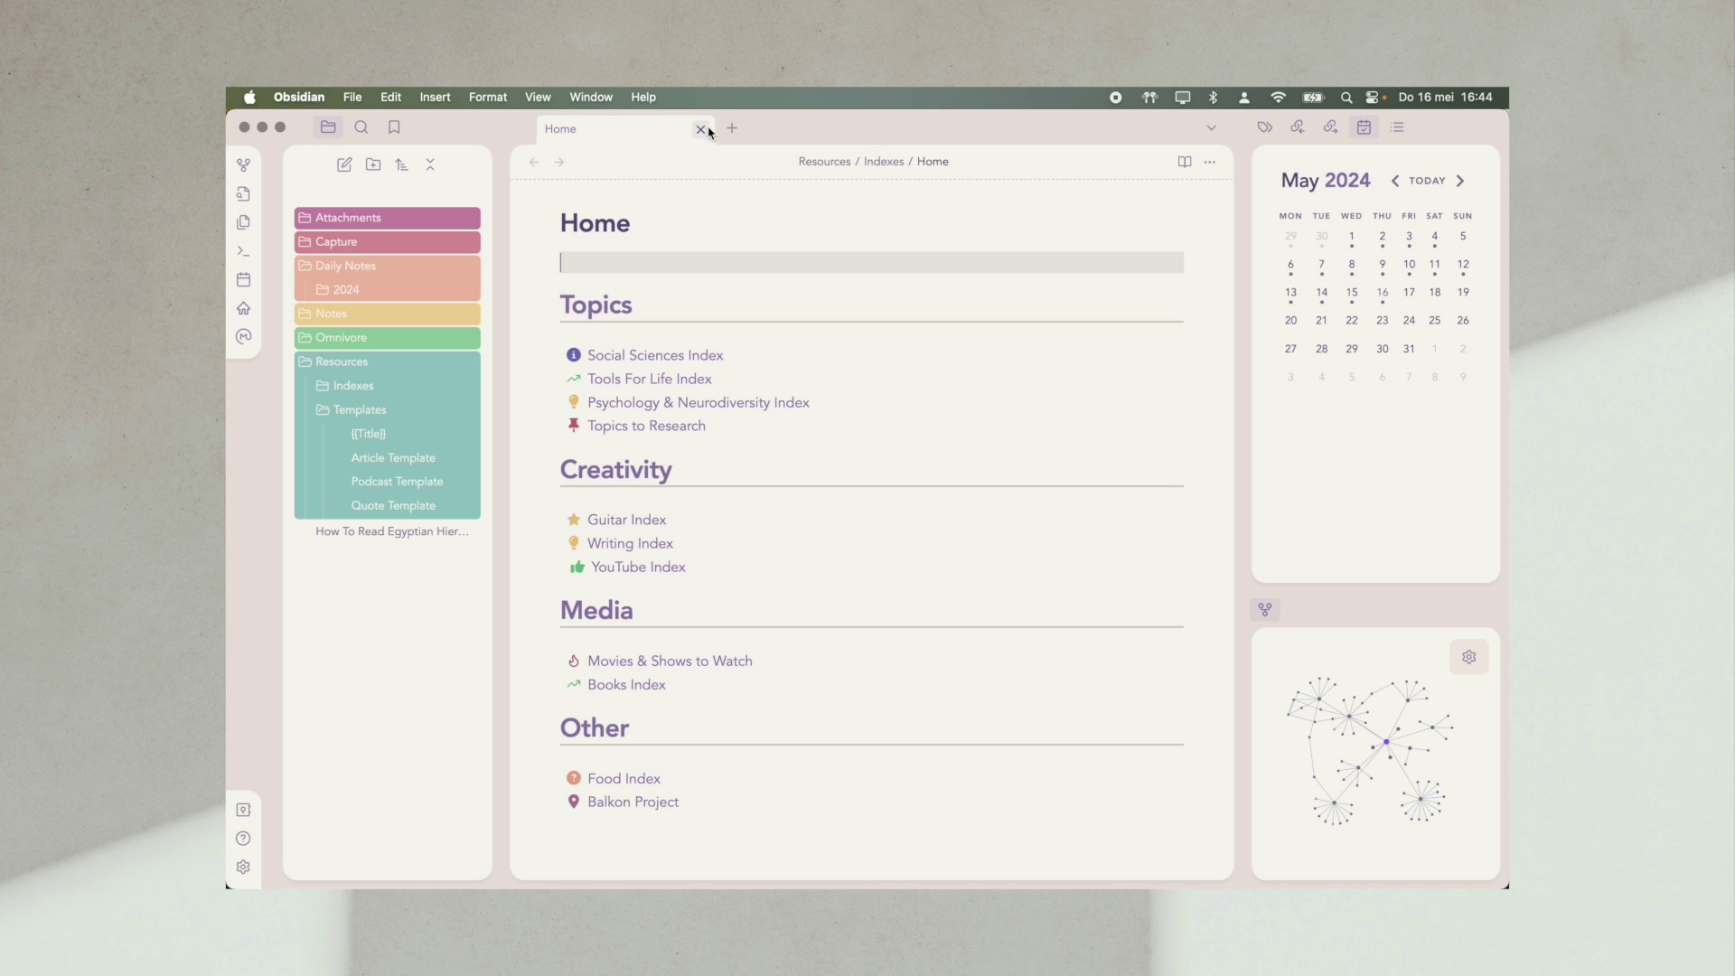
Step: Filter the hotkey settings by 'Home' to show the Homepage commands
key(super+comma)
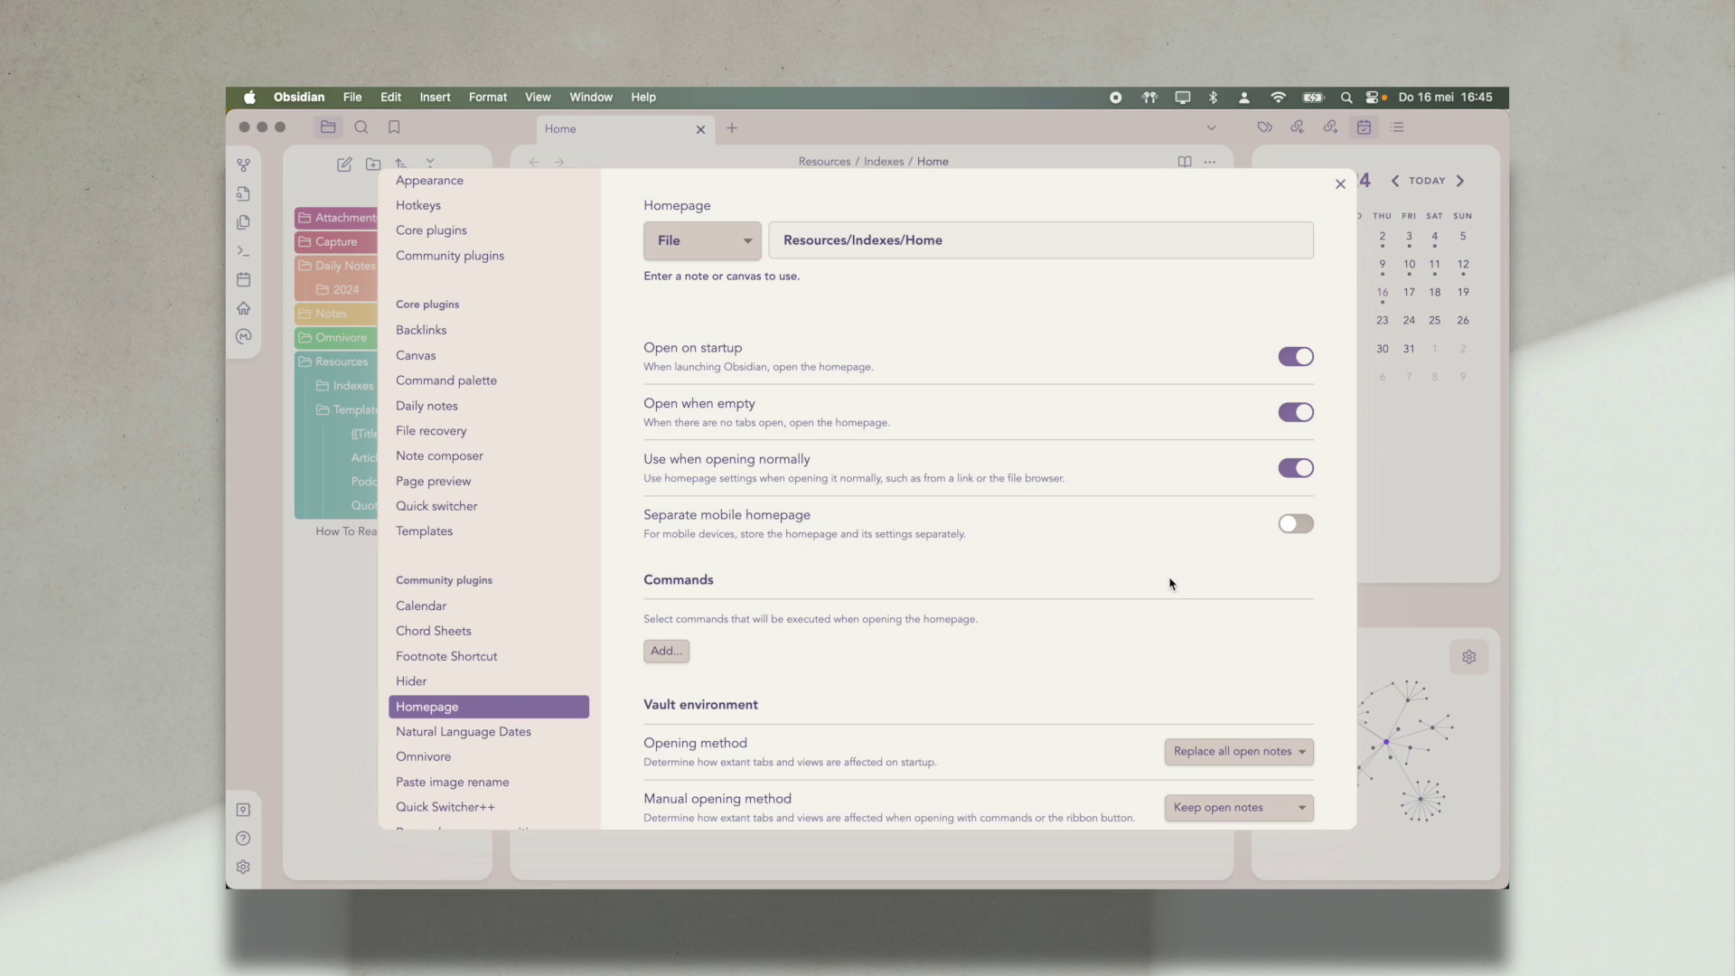
click(1291, 528)
click(417, 205)
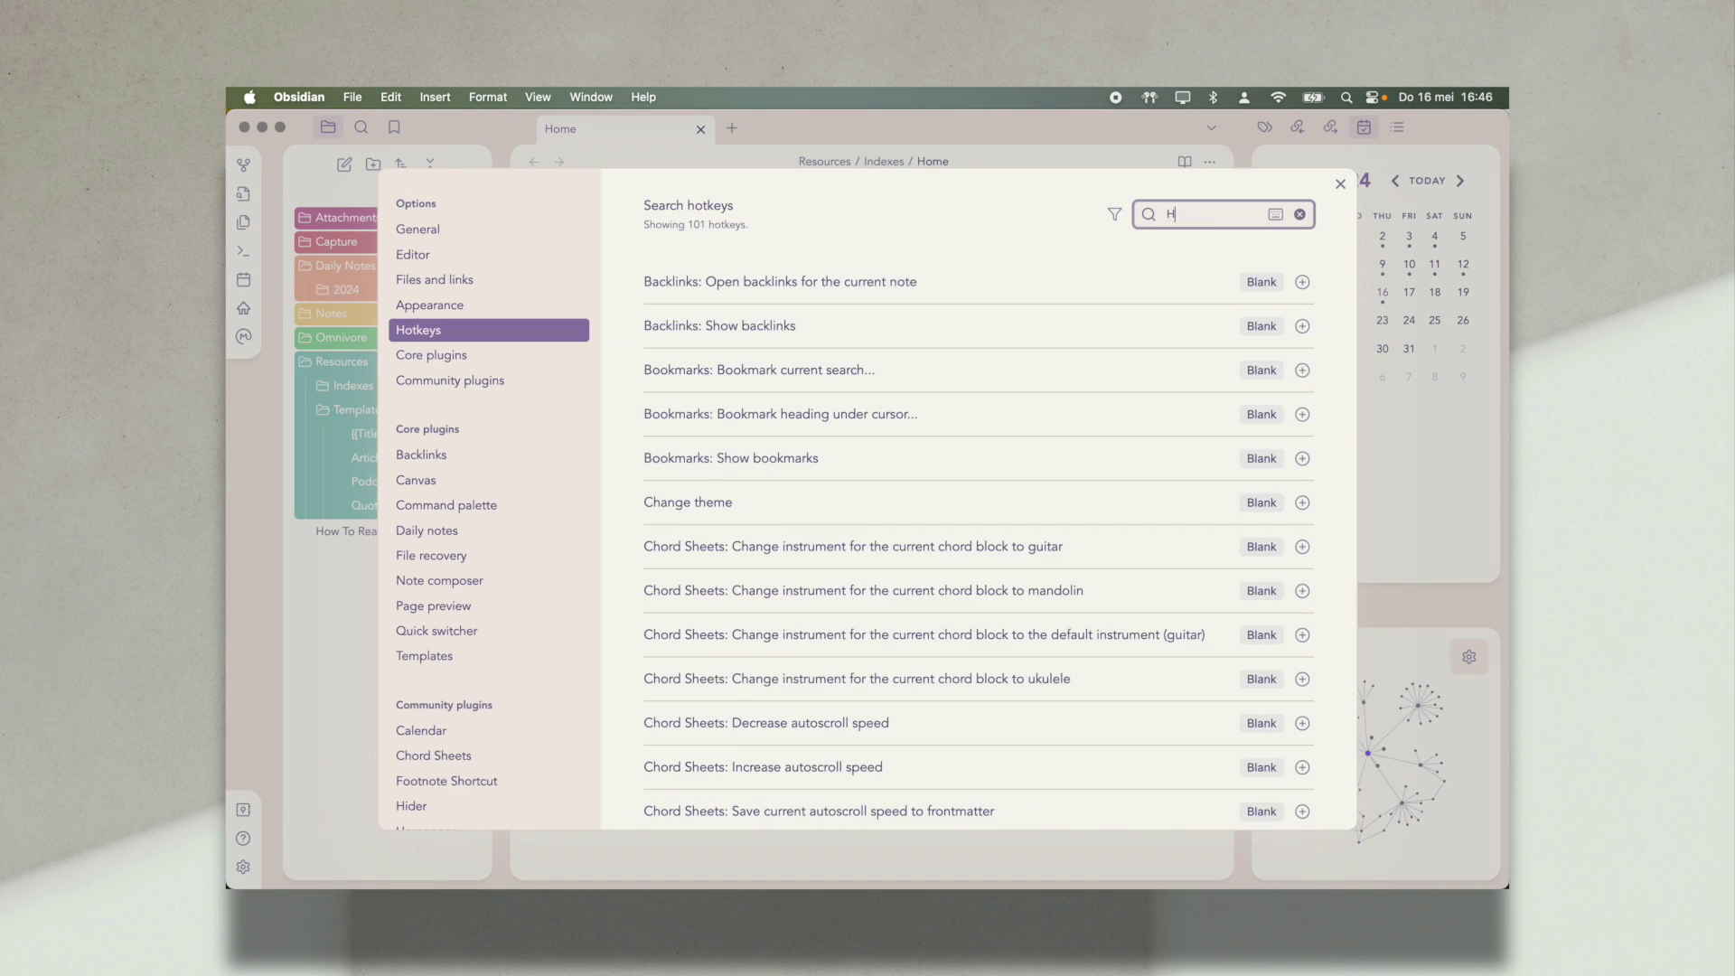
text(Home)
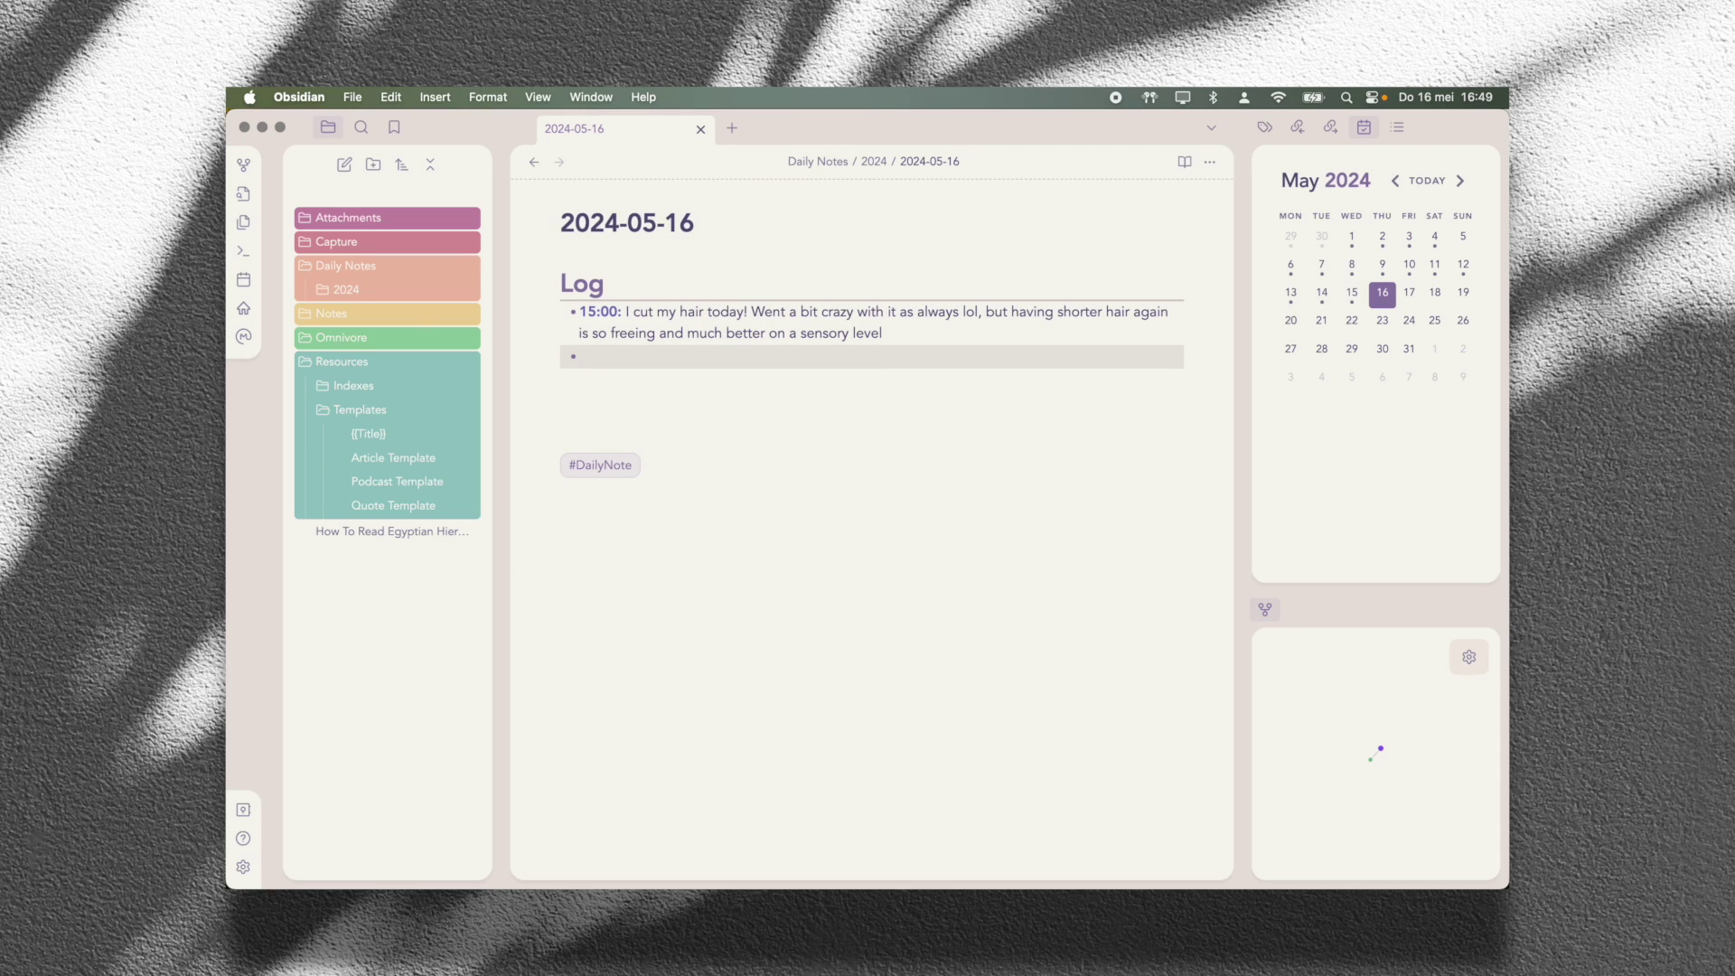
Step: Timestamp the Log bullet and type the entry about editing the next video
key(ctrl+shift+t)
text(Currently editing my next video!)
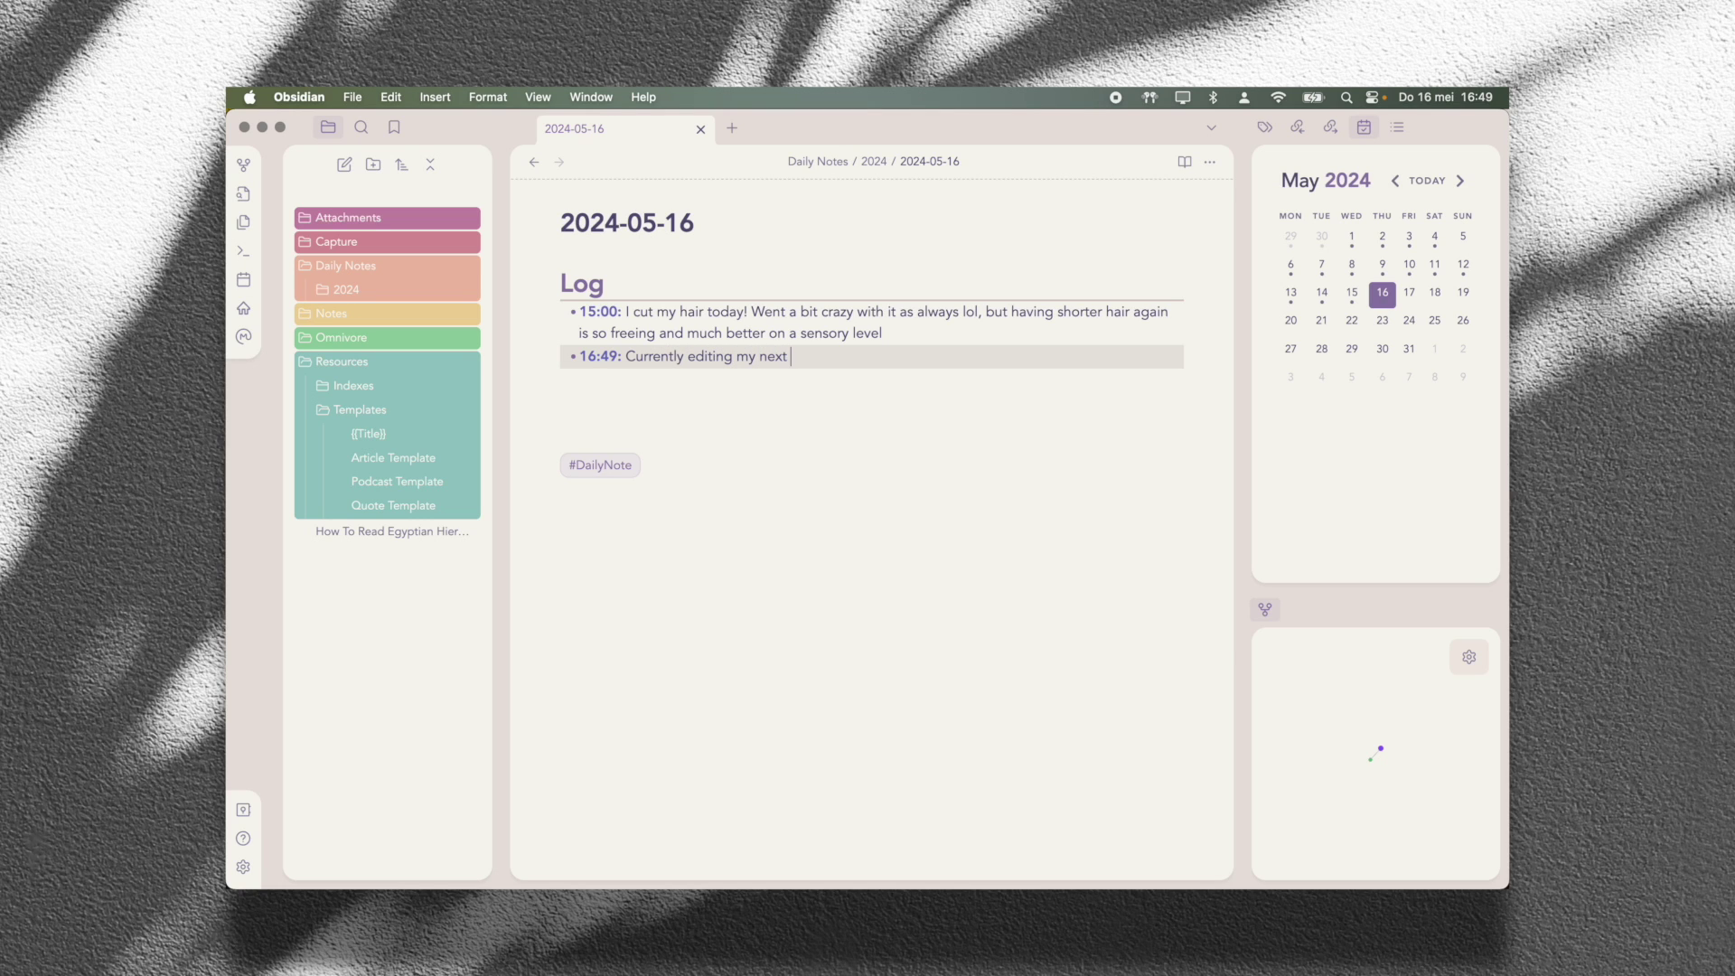
text( Trying something new going voic)
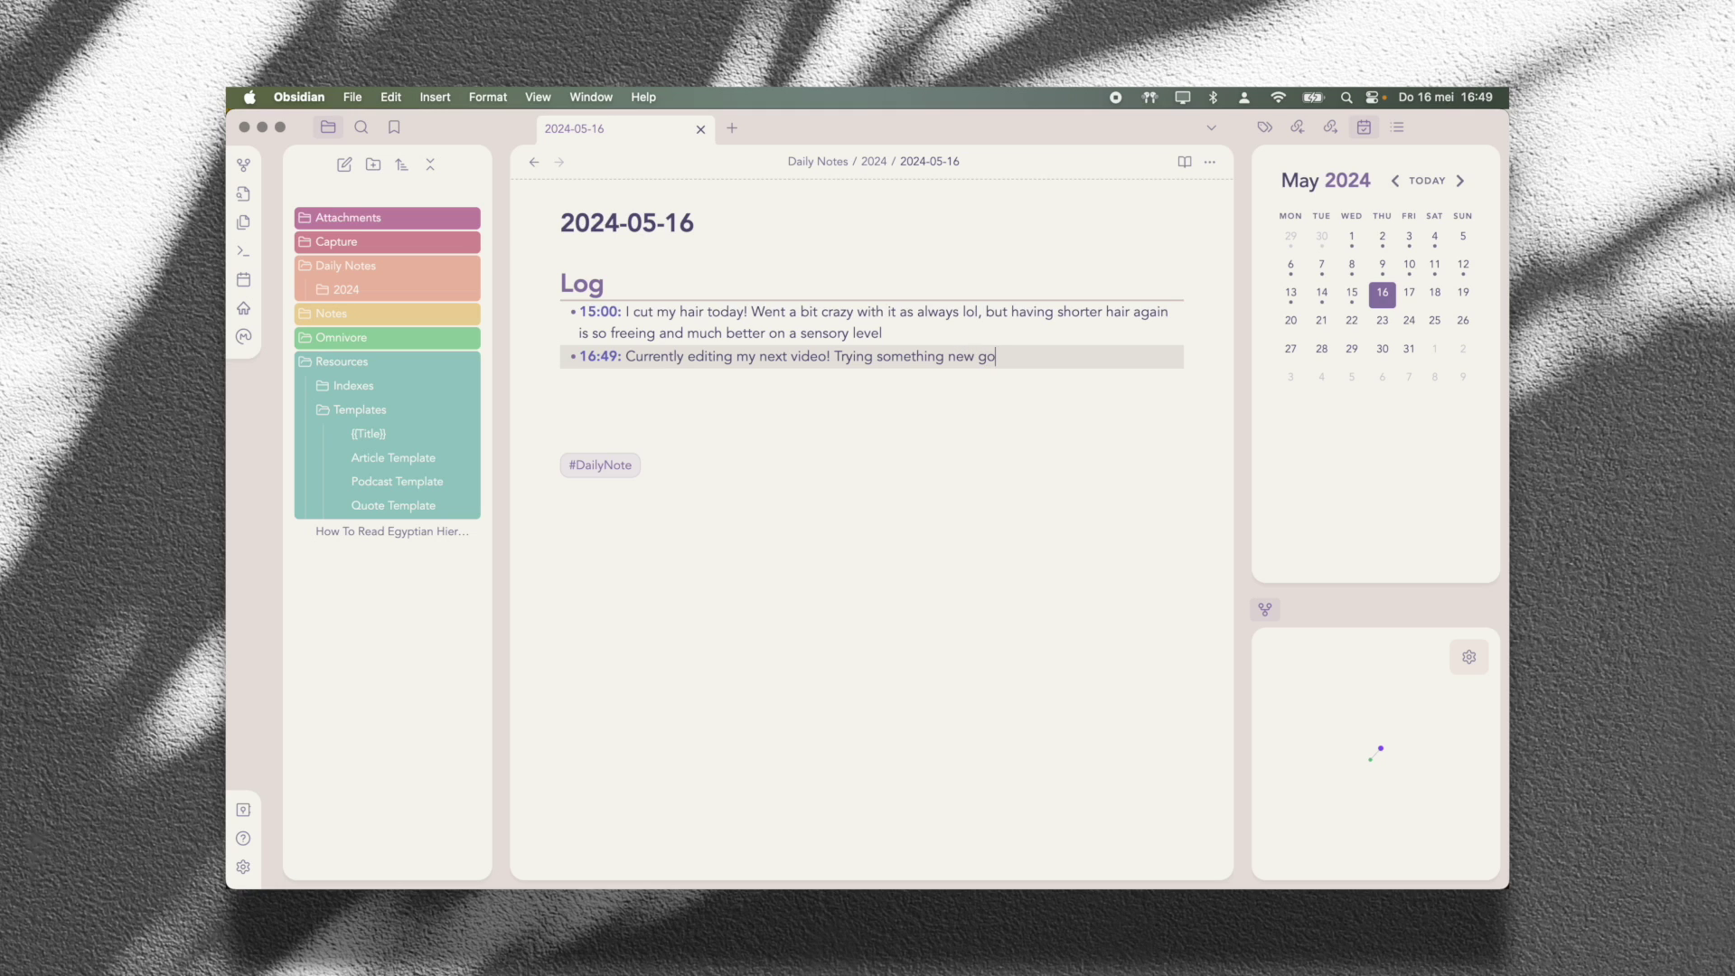
text(e-over only, instead of being a pair of dis)
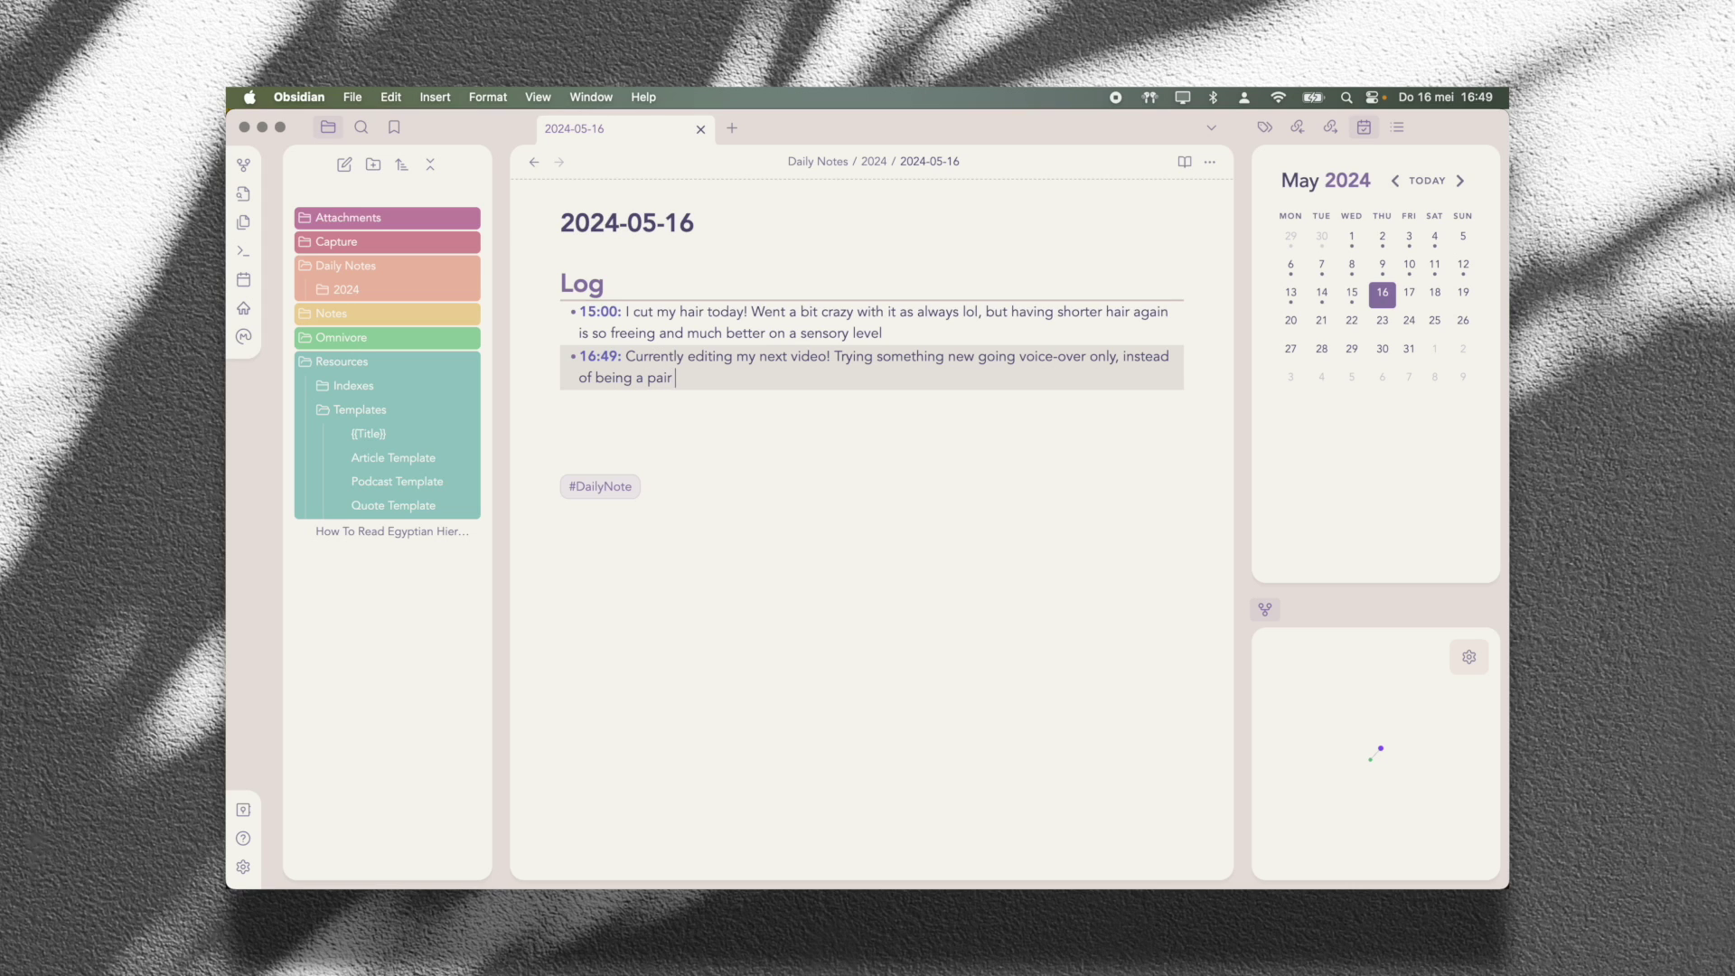
text(embodied hands)
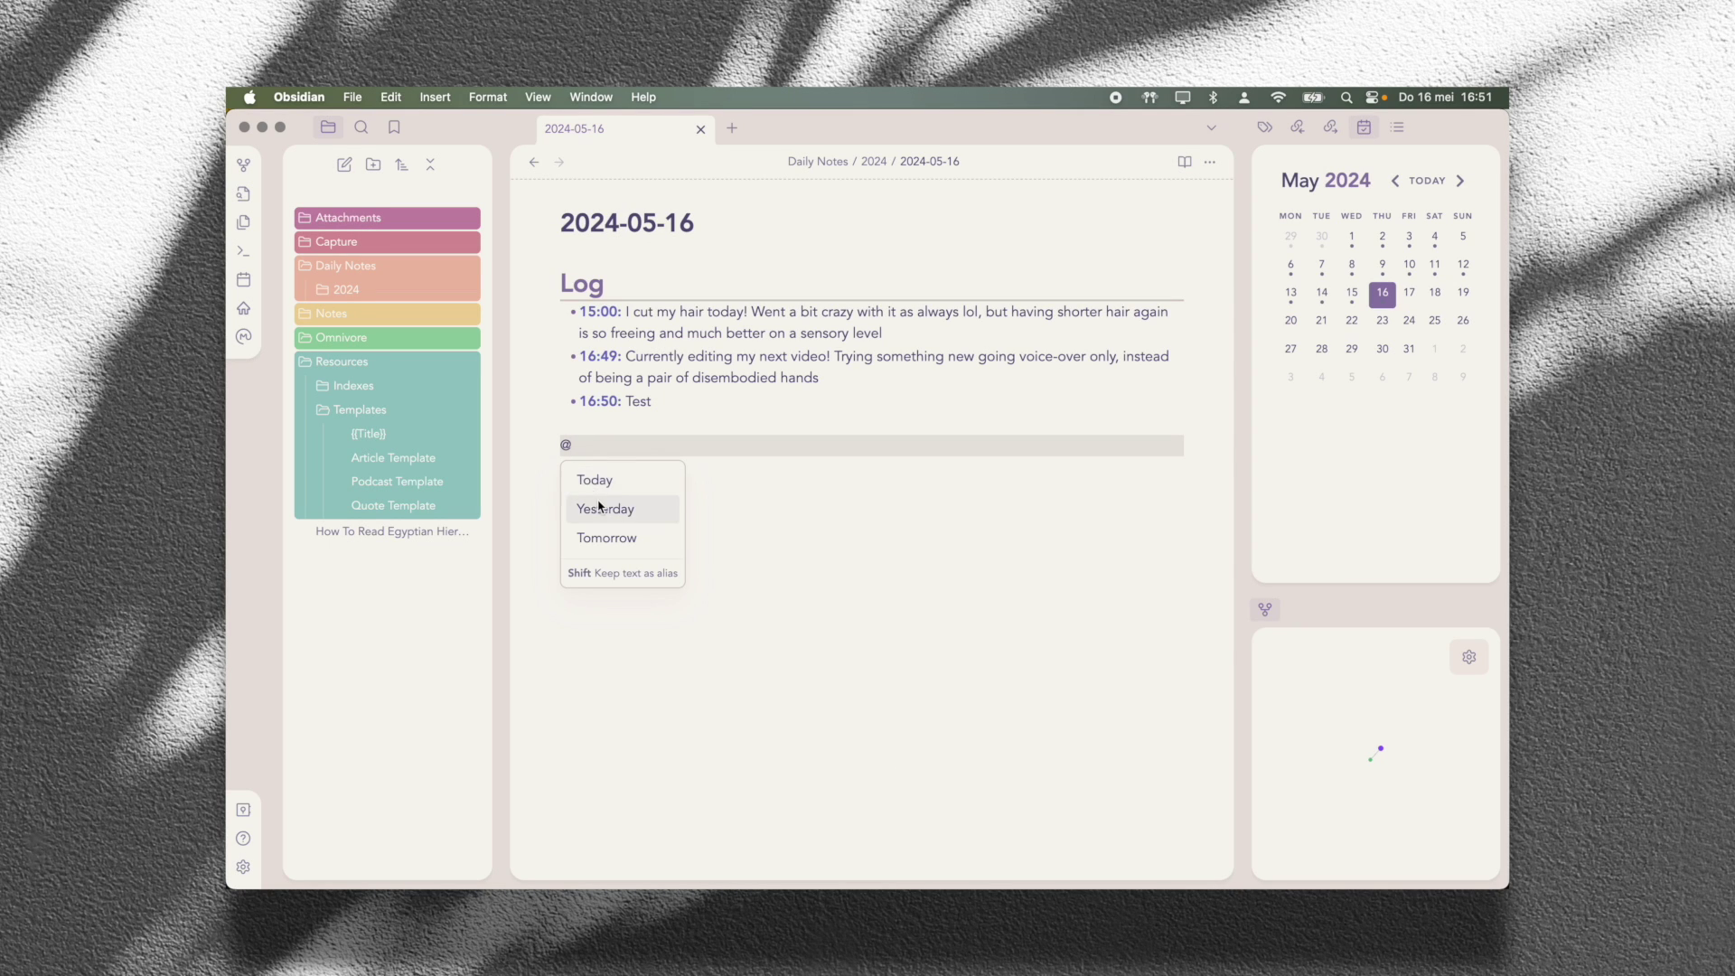
Step: Insert a link to yesterday's note, 2024-05-15, then continue with 'Autosuggest feature :)'
click(599, 503)
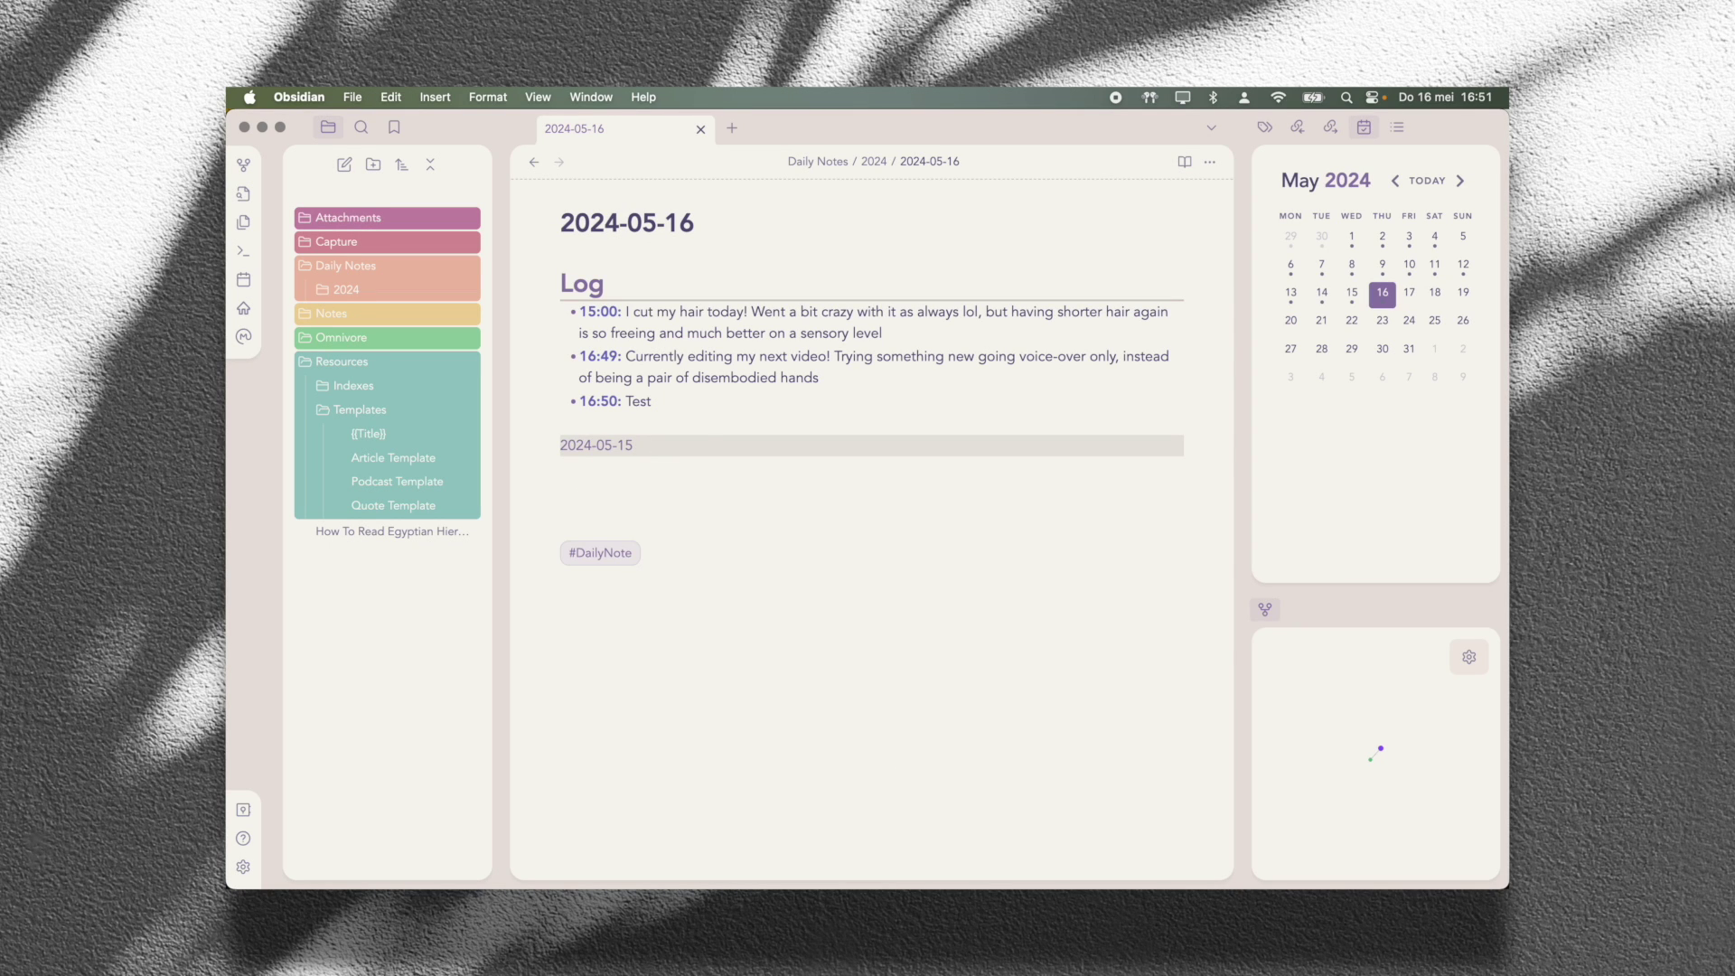
text(Autosuggest feature :)
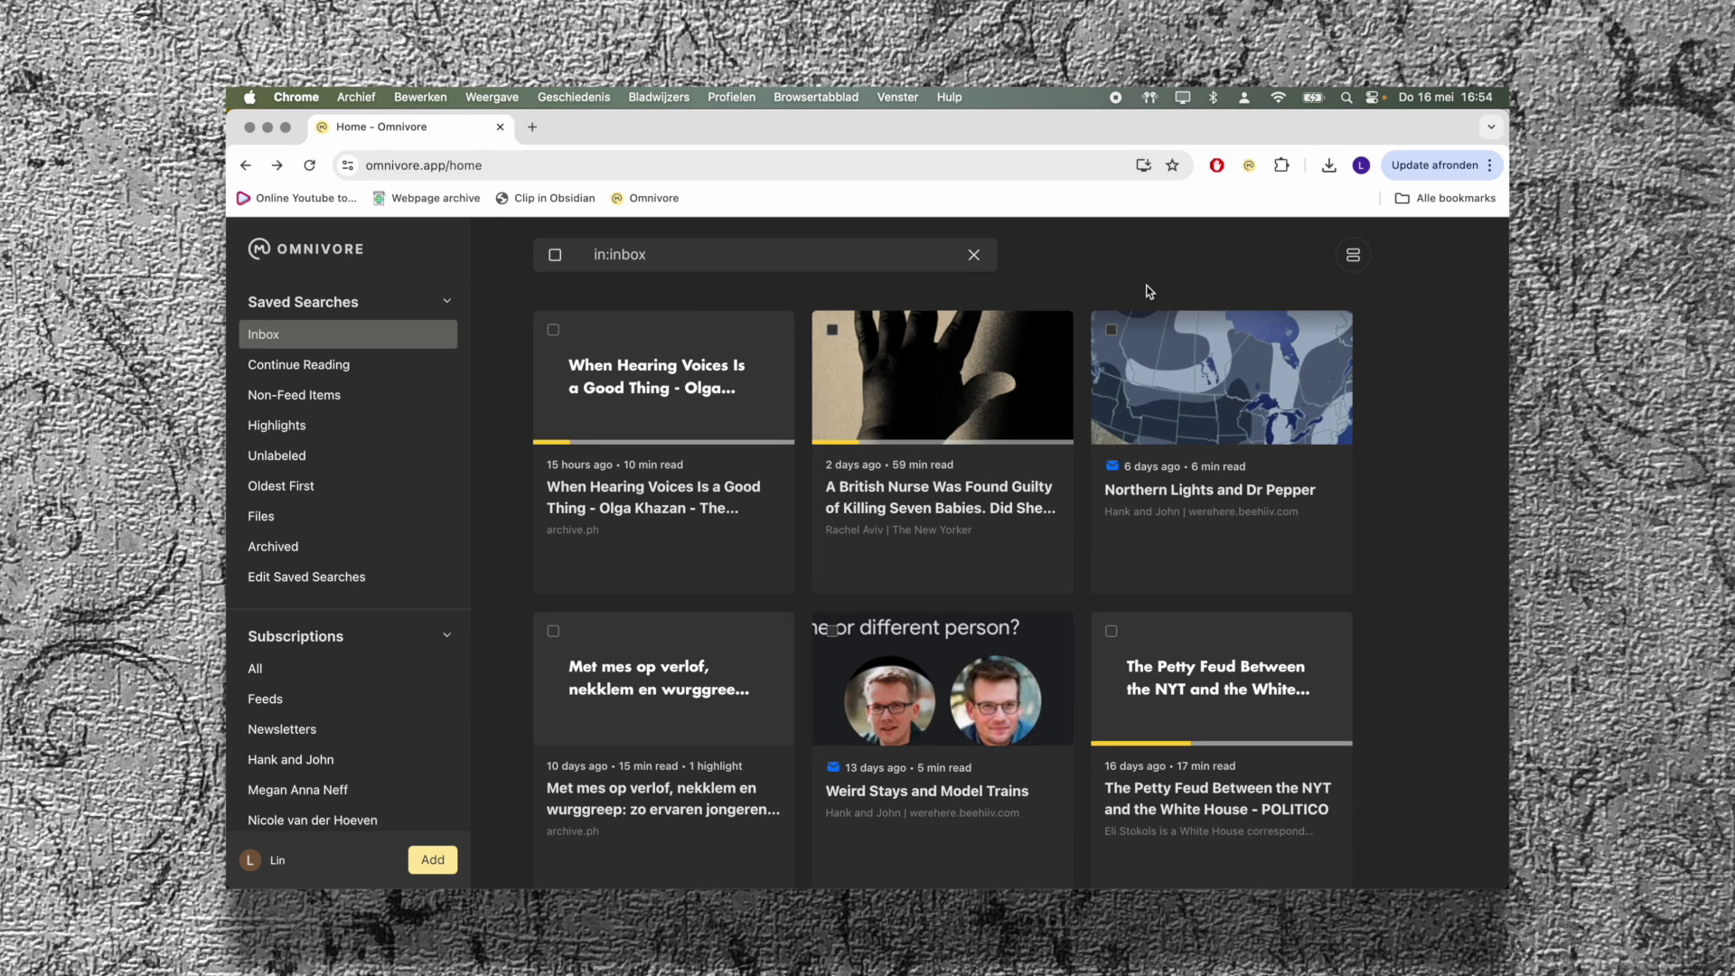
Step: Open the British nurse article in the reader and scroll through it
click(914, 514)
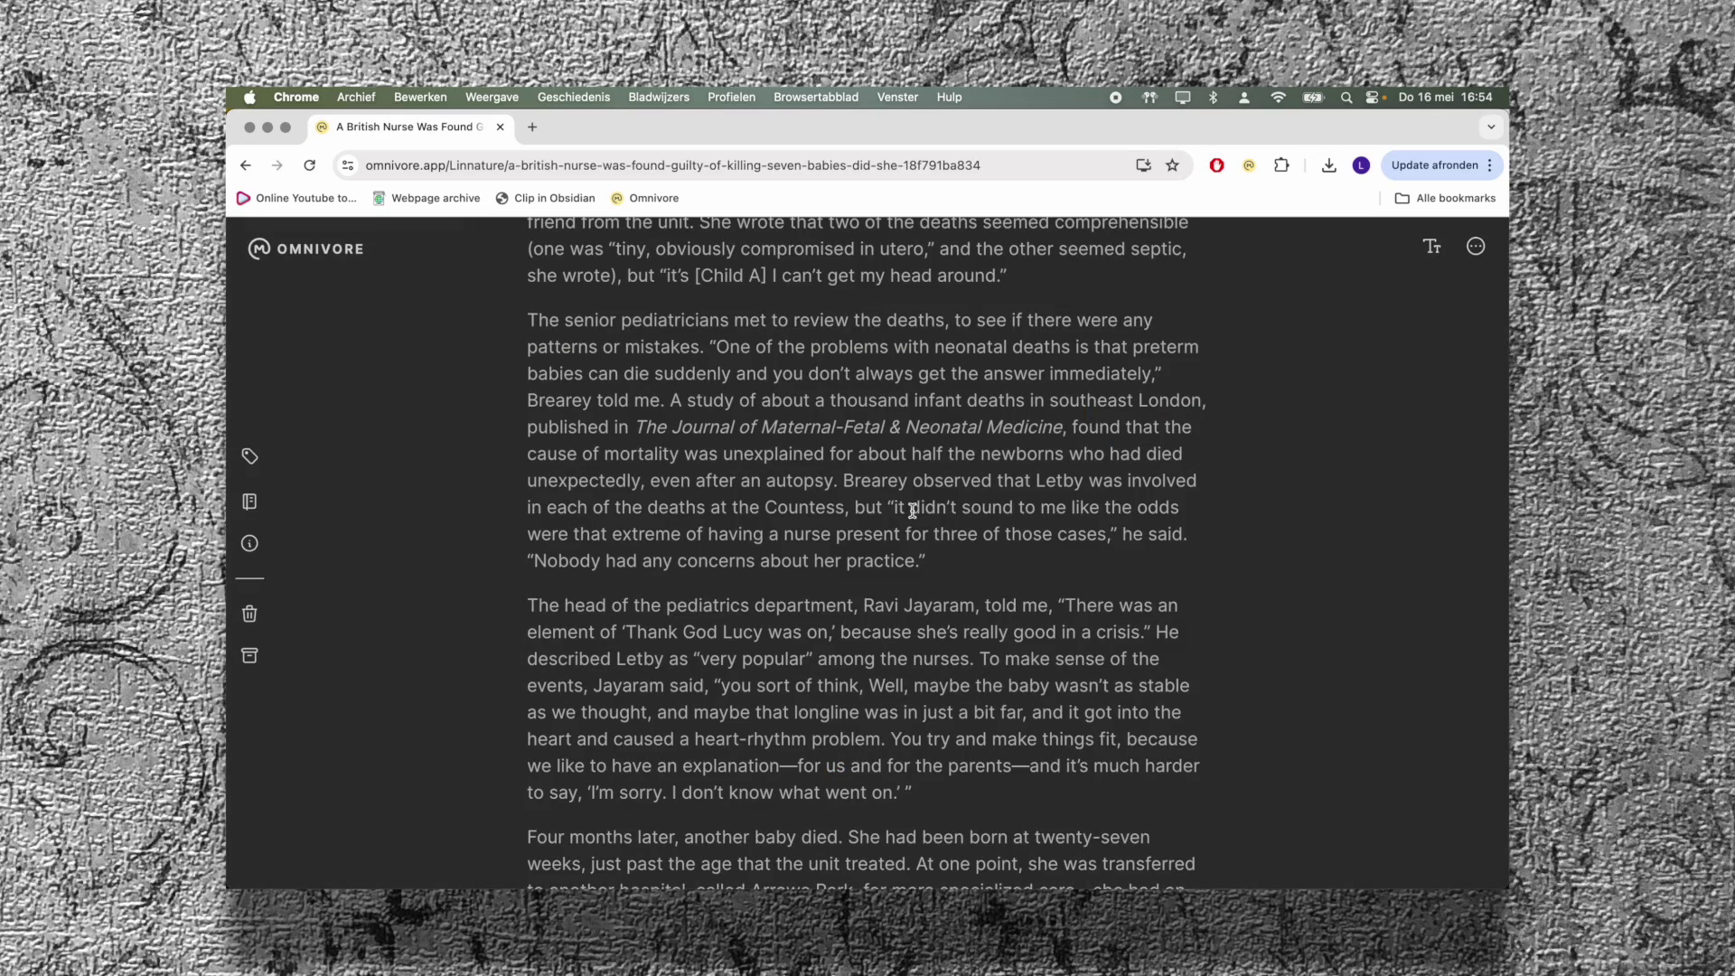
scroll(913, 512, up, 20)
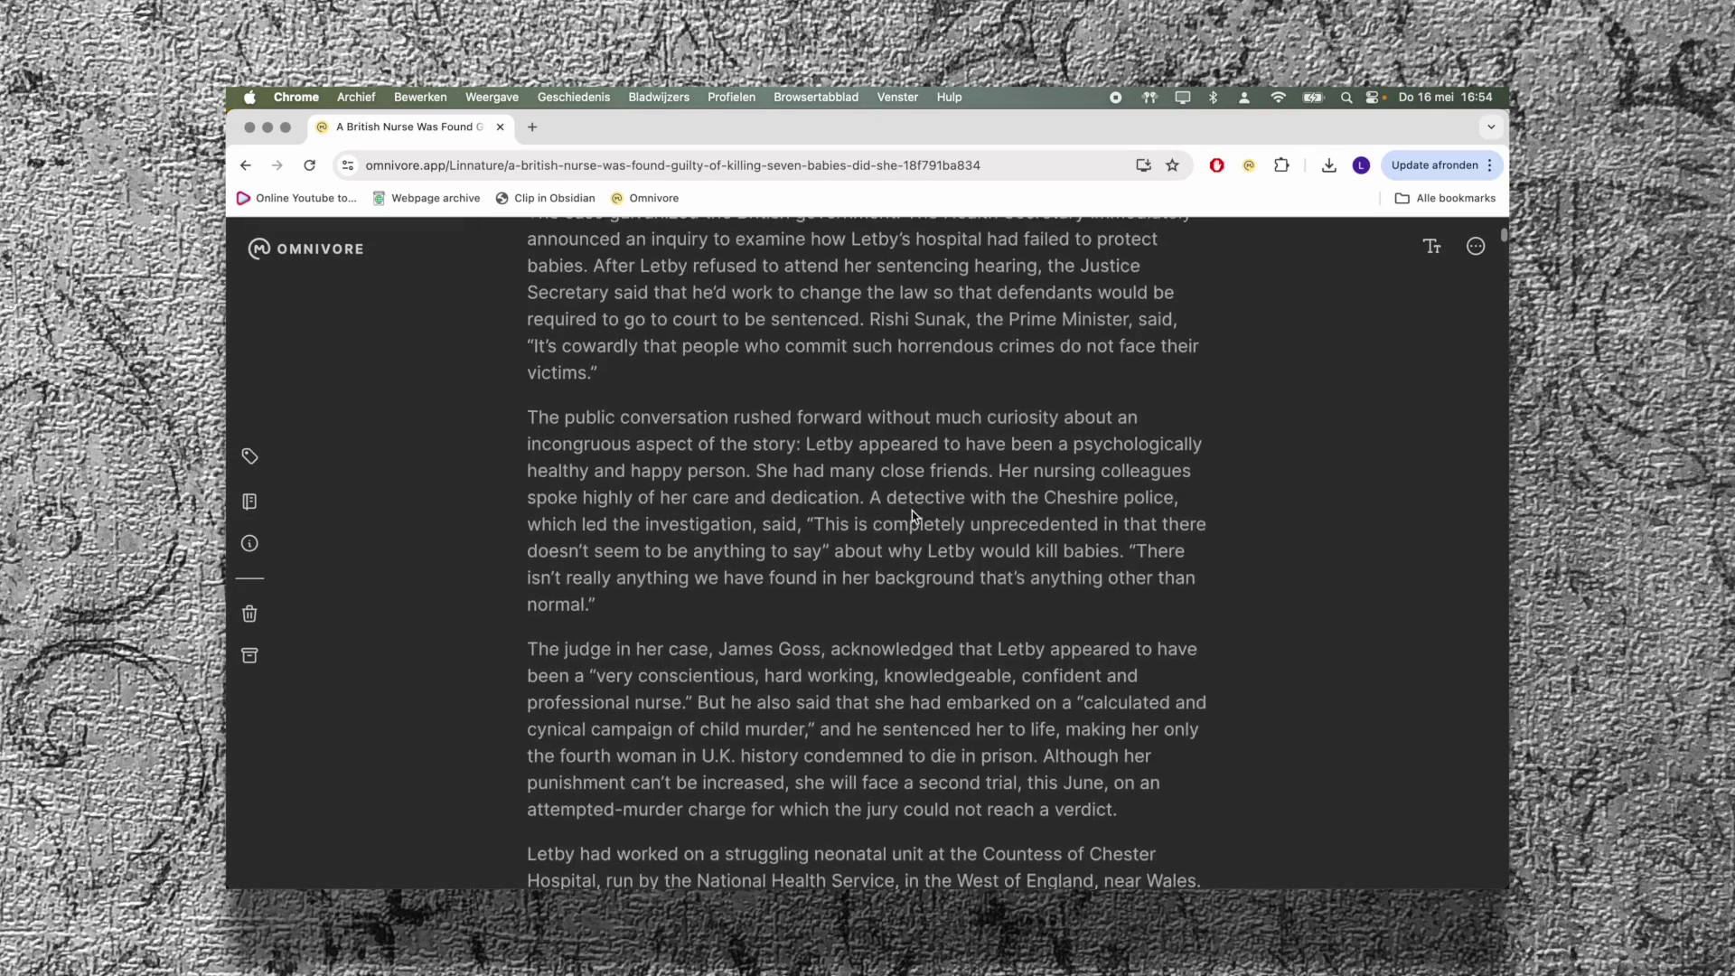
scroll(913, 511, up, 5)
scroll(913, 511, down, 15)
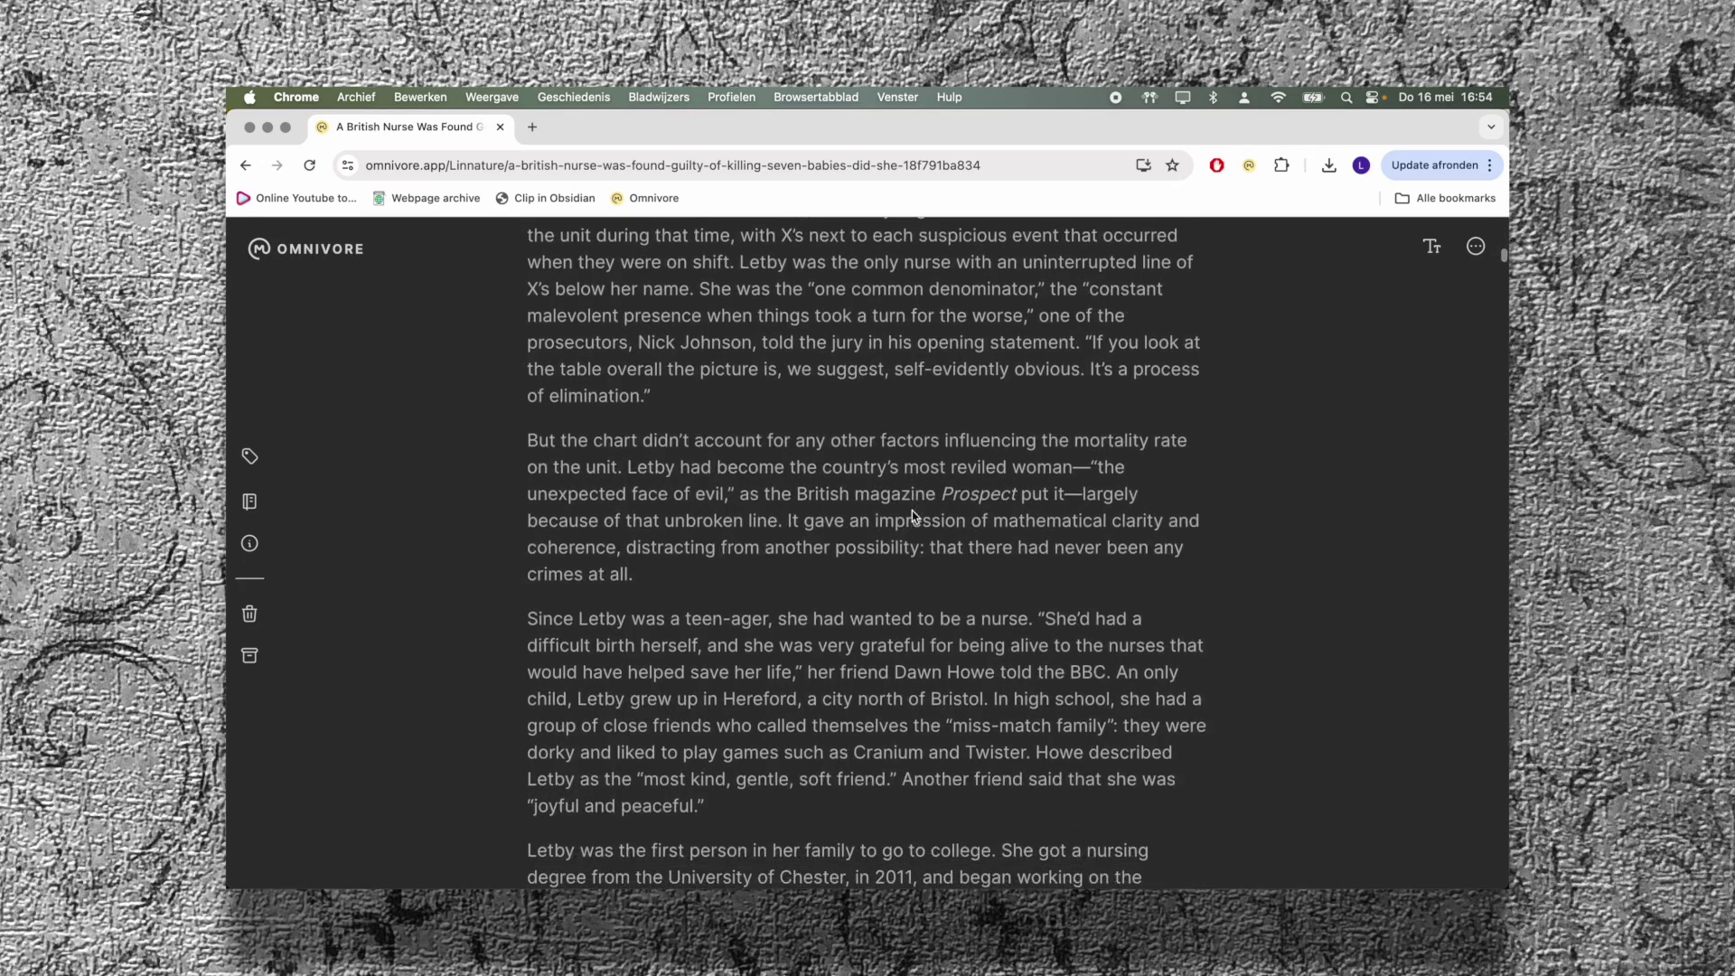
scroll(913, 511, up, 15)
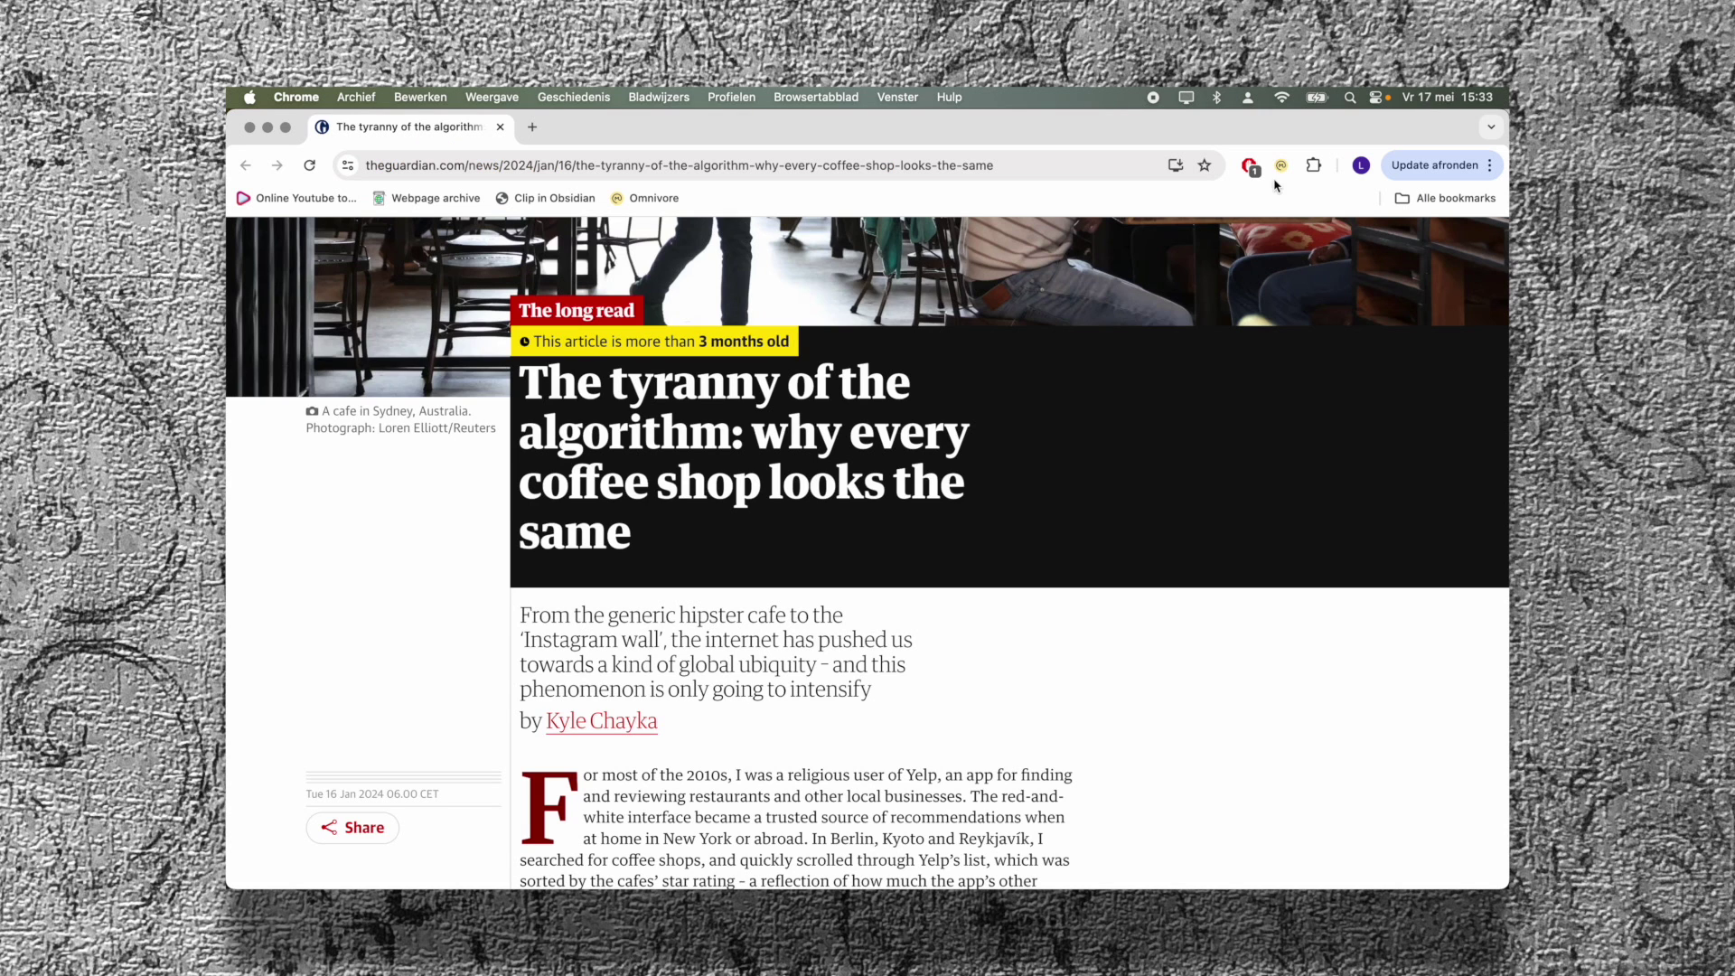
Step: Save the Guardian coffee-shop article to Omnivore and open it from the inbox
click(1282, 166)
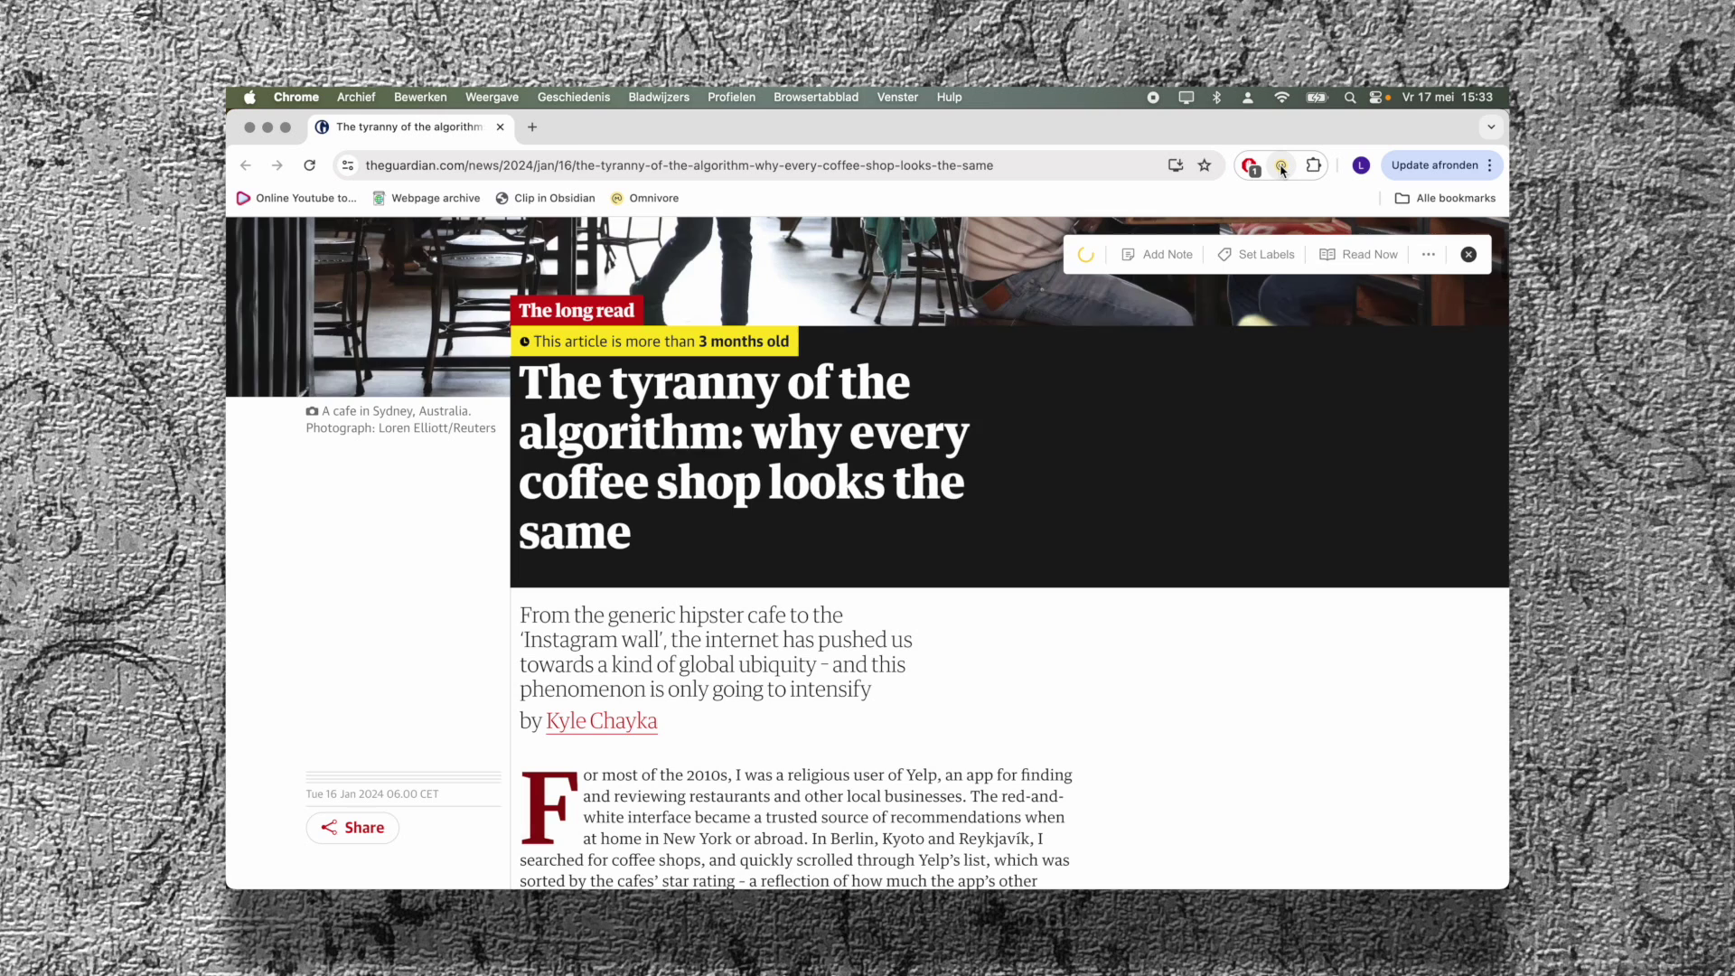
click(637, 200)
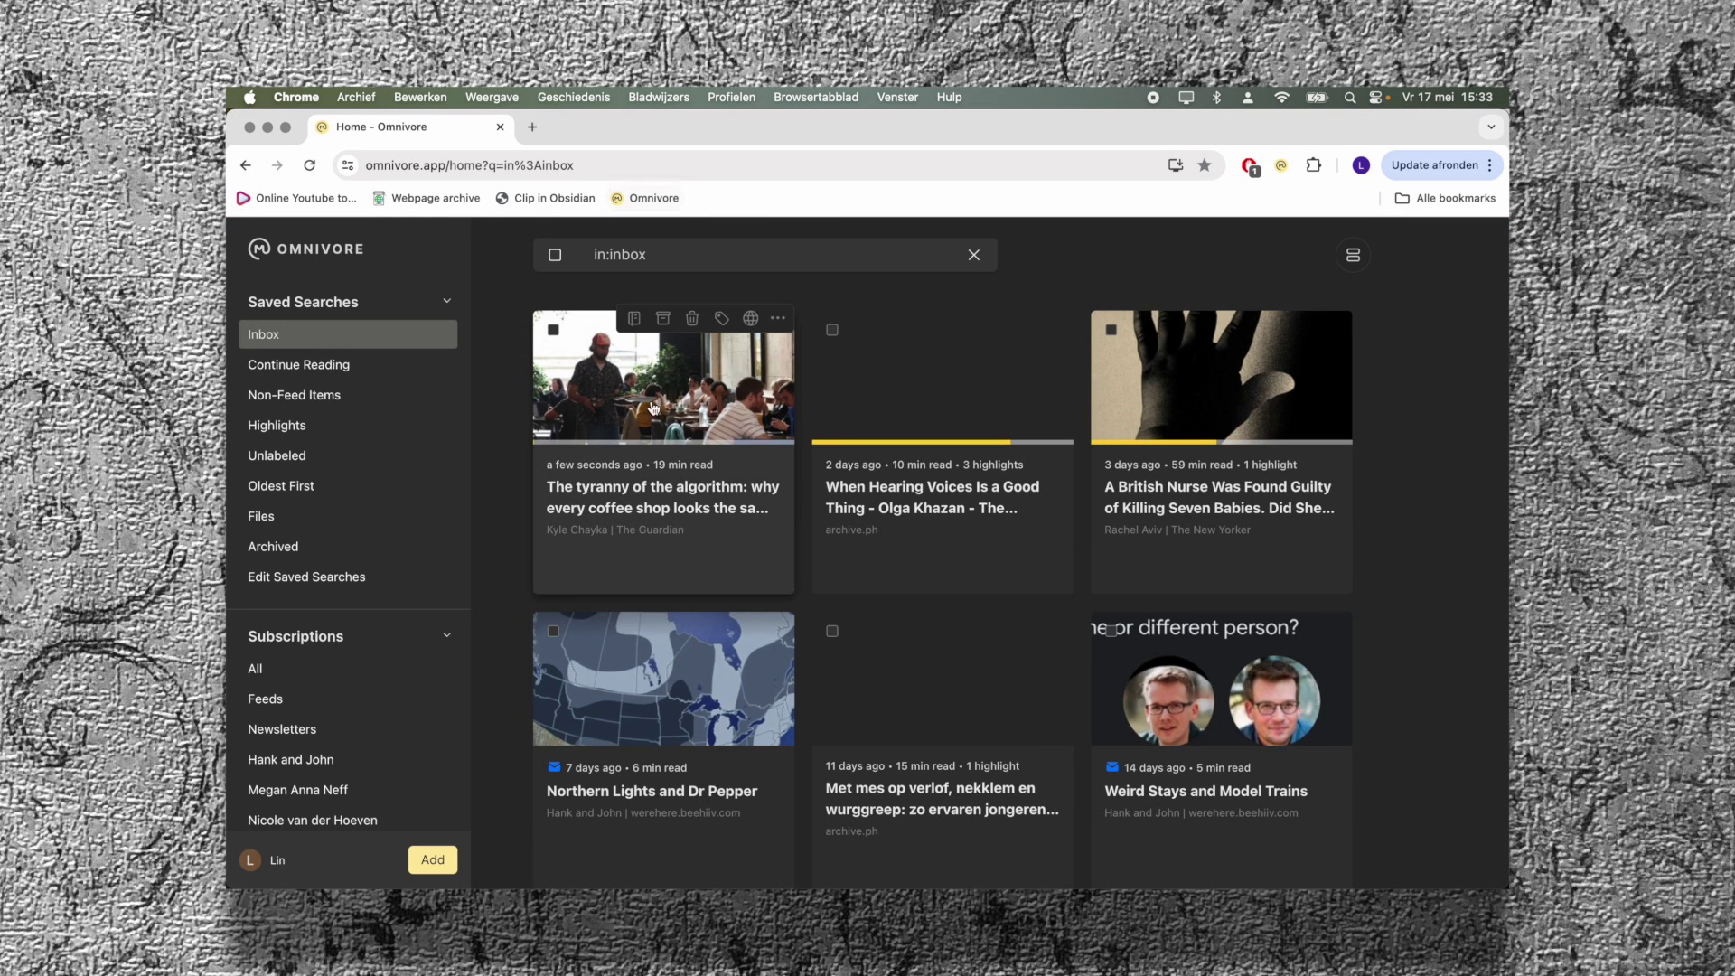
click(665, 500)
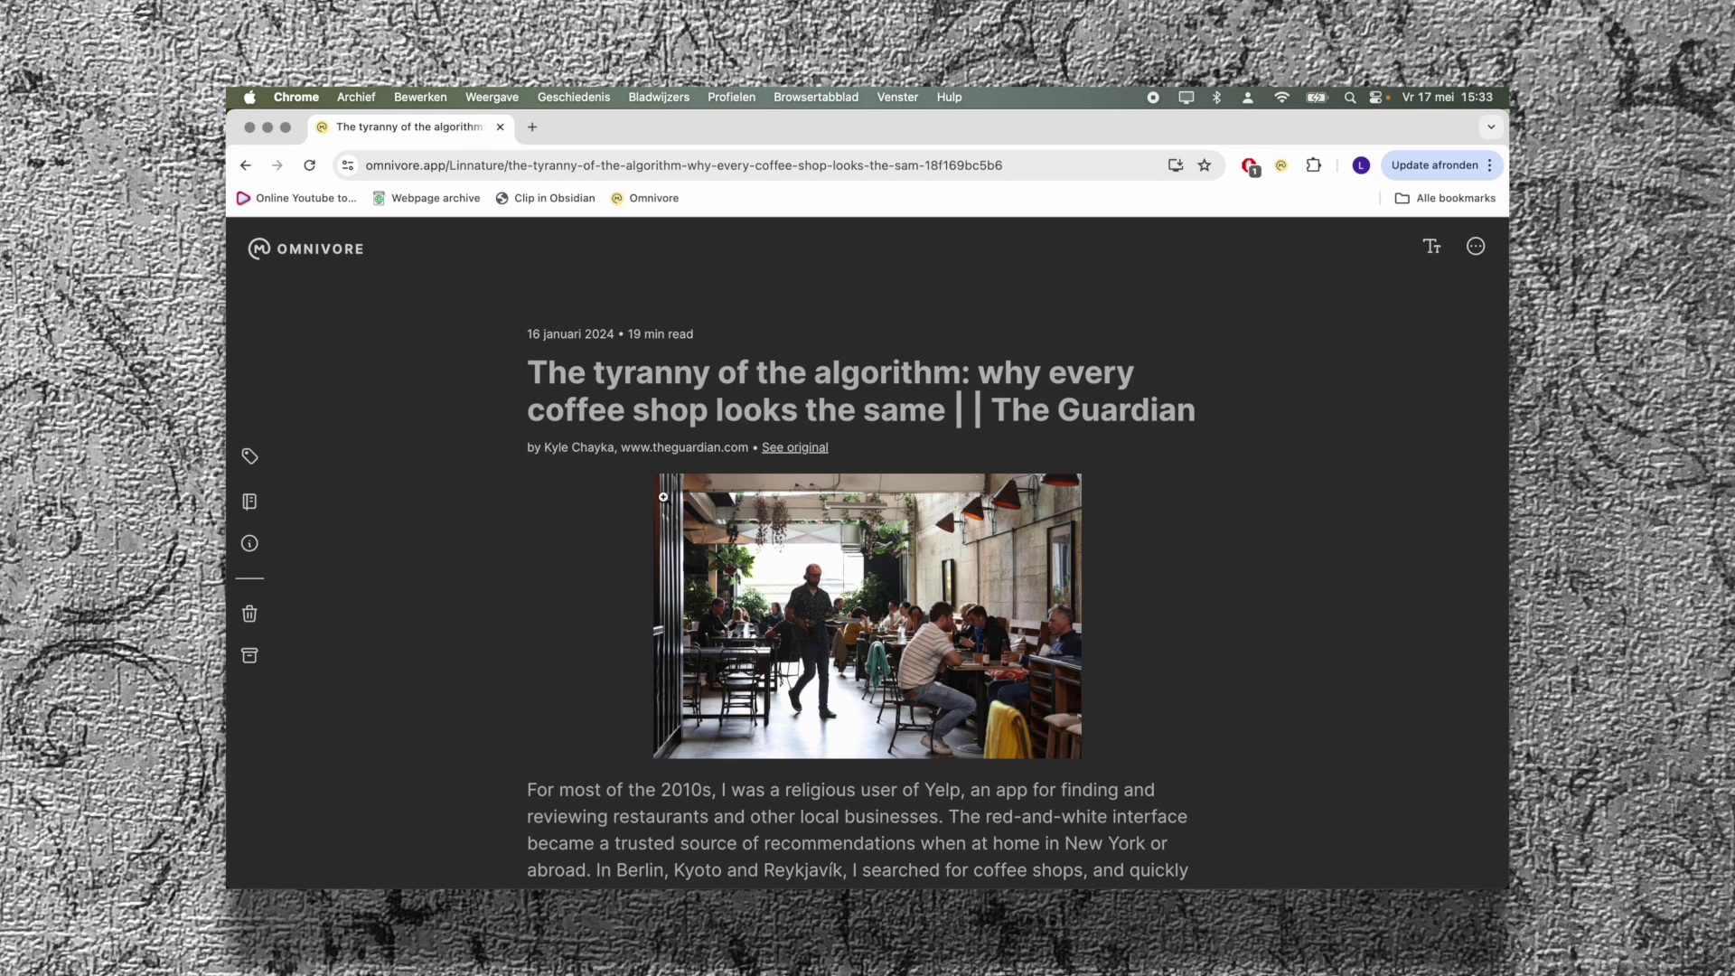
scroll(664, 498, down, 15)
Step: Highlight the paragraph beginning 'Of course' in yellow
drag(527, 462, 756, 624)
click(769, 653)
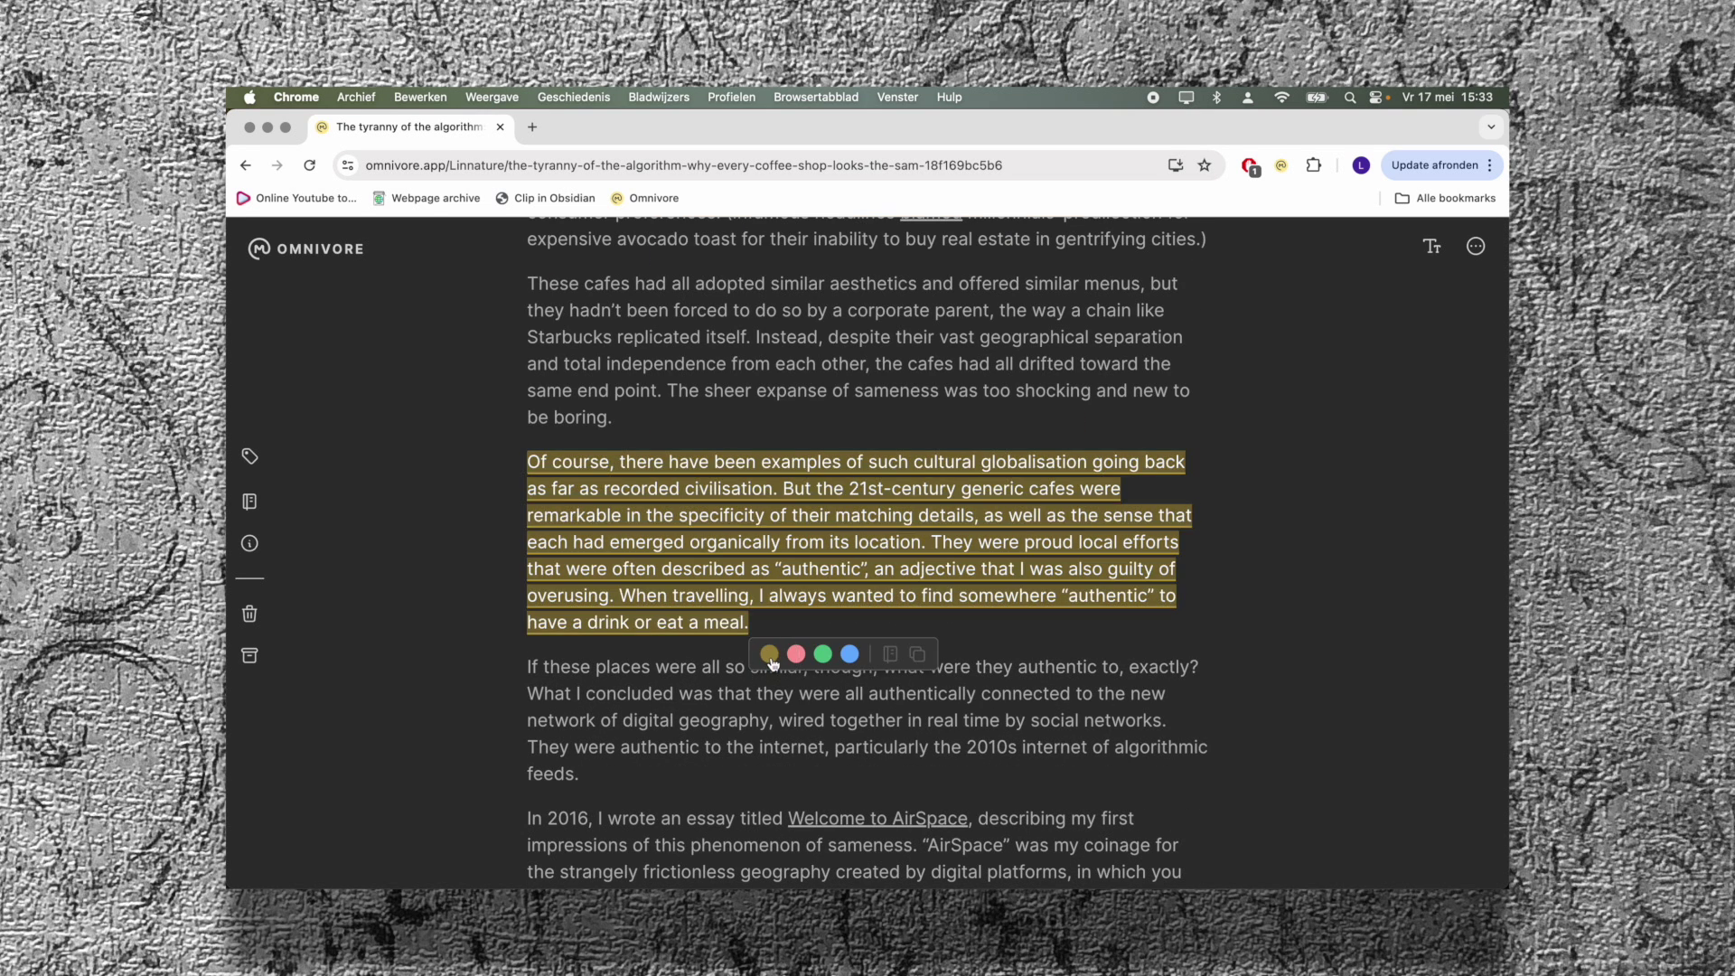
key(super+Tab)
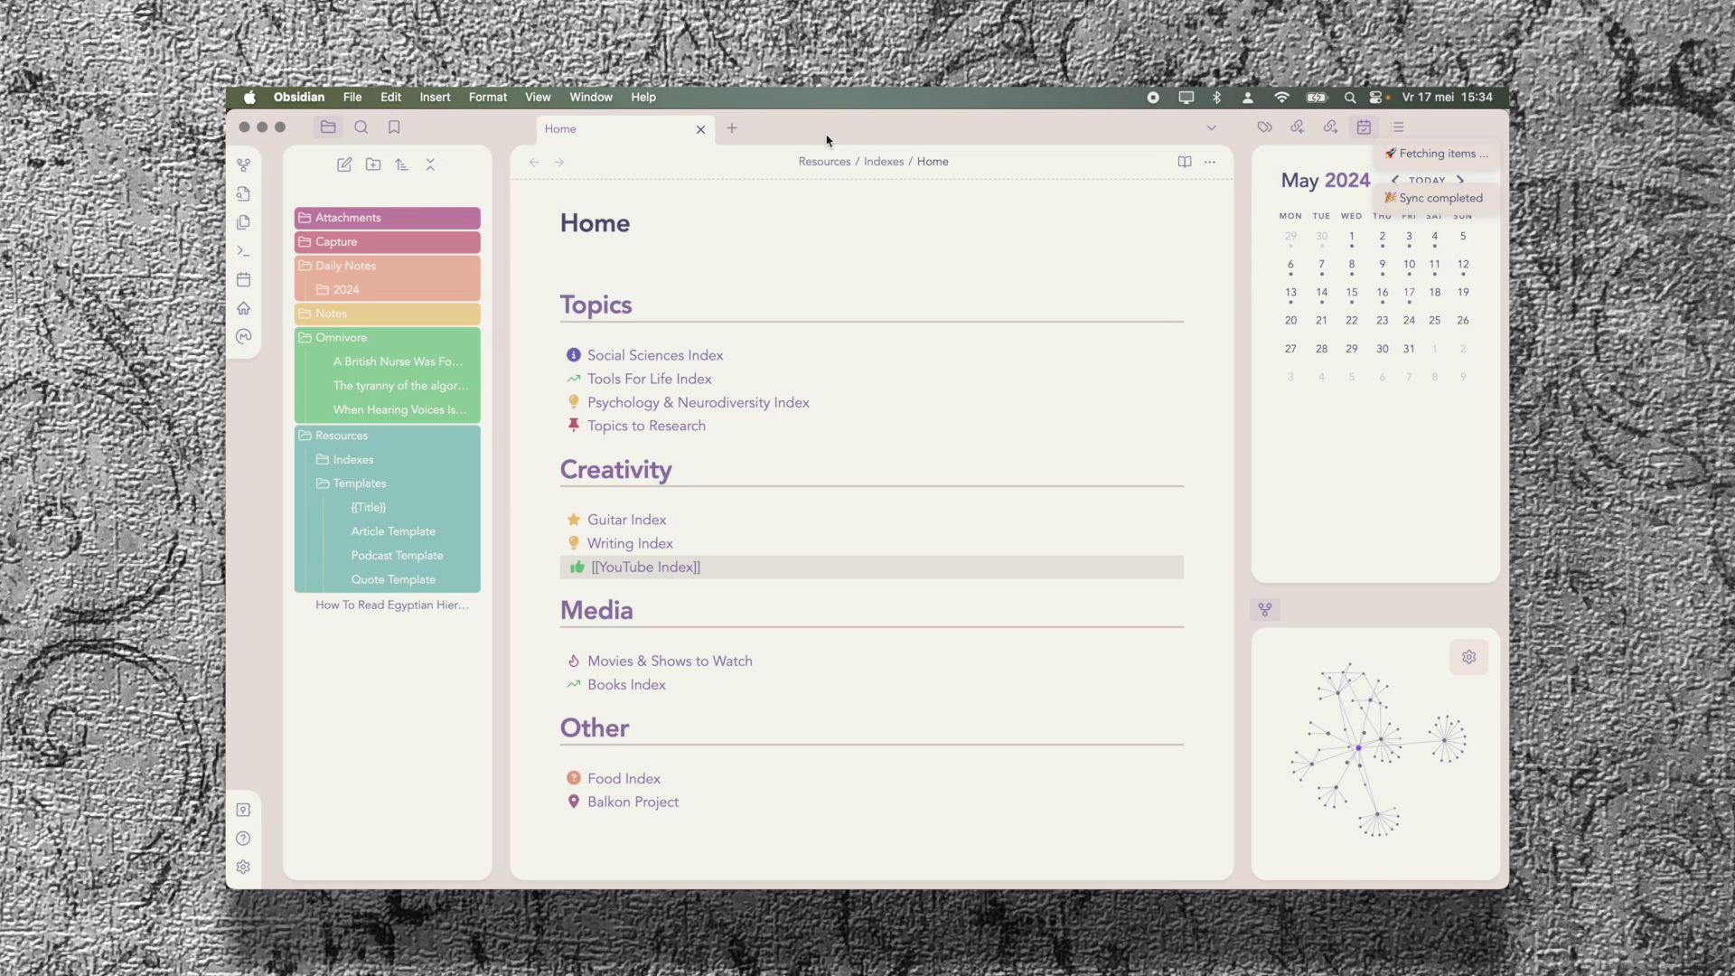
Step: Open the imported Guardian article note, scroll its Highlights, and keep it in the Omnivore folder
click(415, 387)
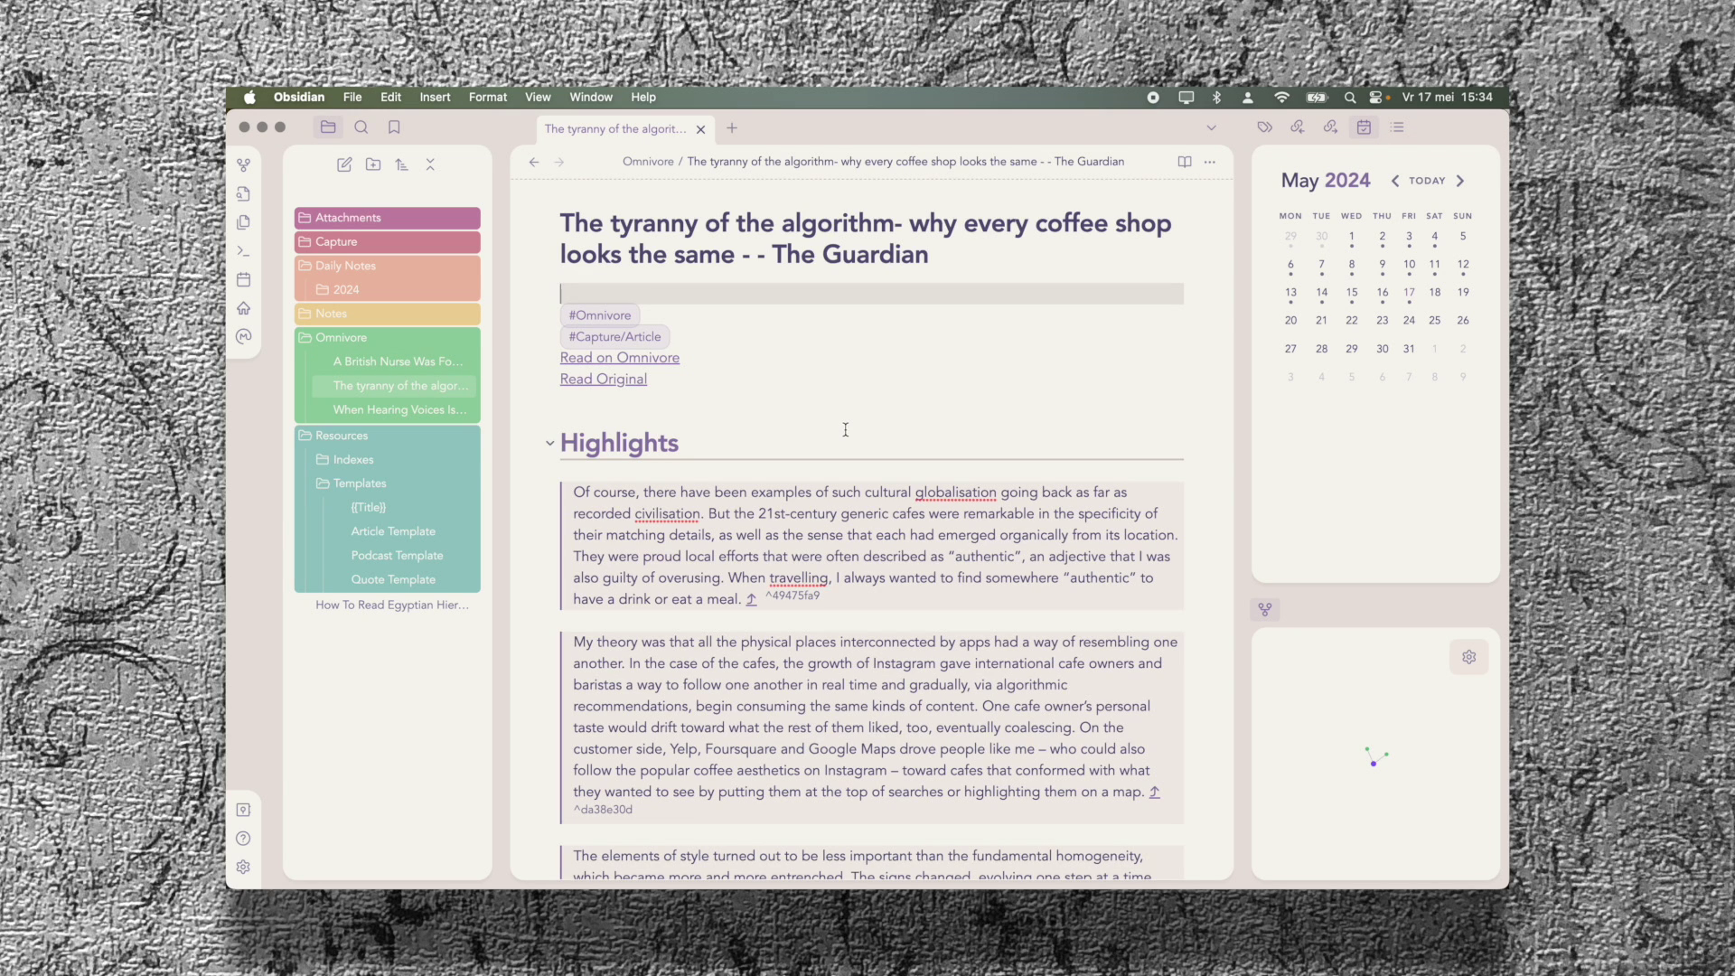
scroll(846, 429, down, 5)
scroll(846, 429, up, 5)
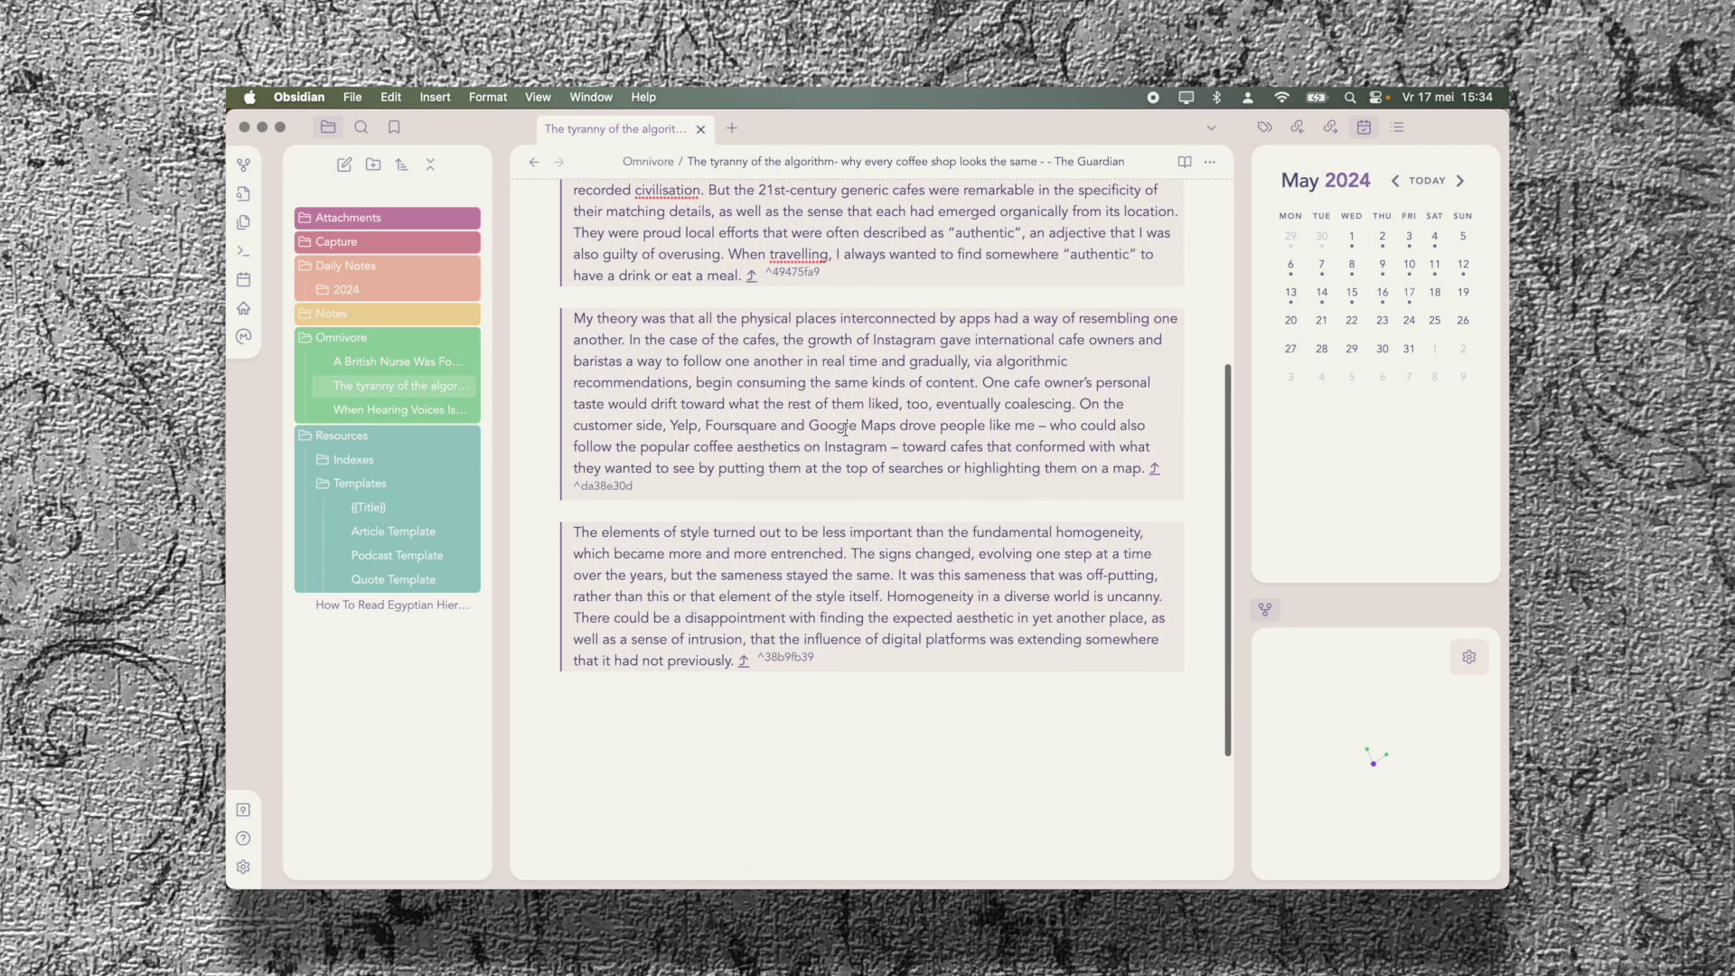
scroll(846, 429, down, 2)
scroll(846, 430, up, 2)
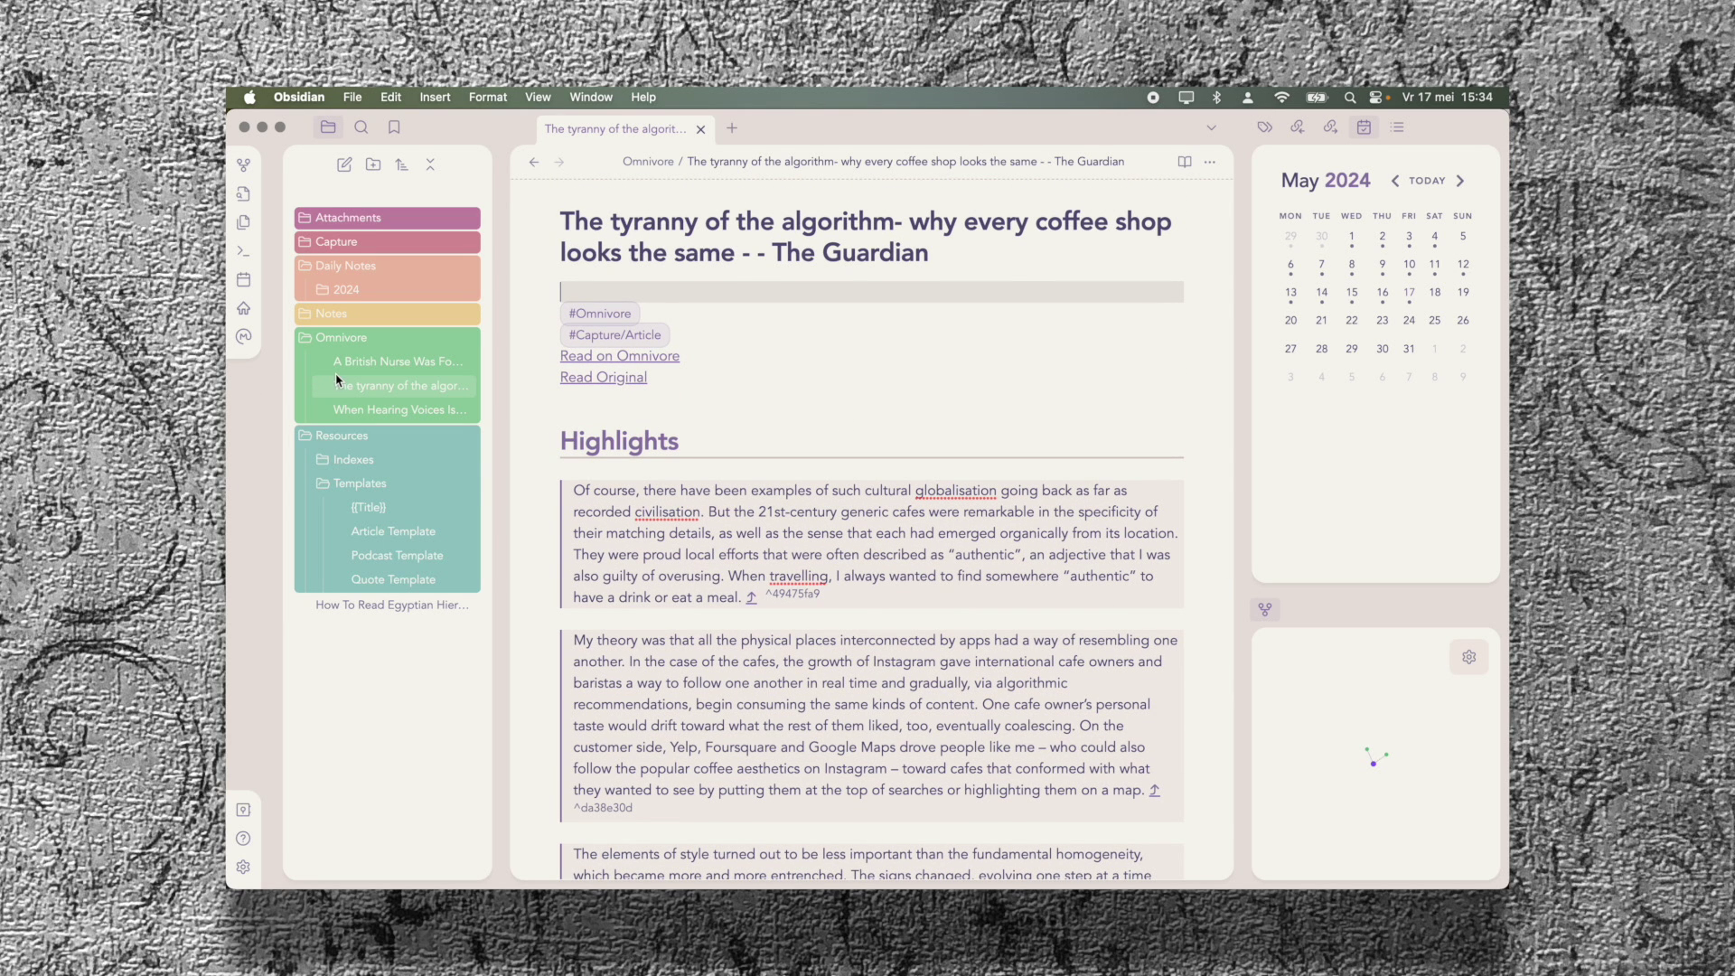
mouse_move(349, 389)
mouse_down()
mouse_move(364, 386)
mouse_move(333, 249)
mouse_move(342, 392)
mouse_up()
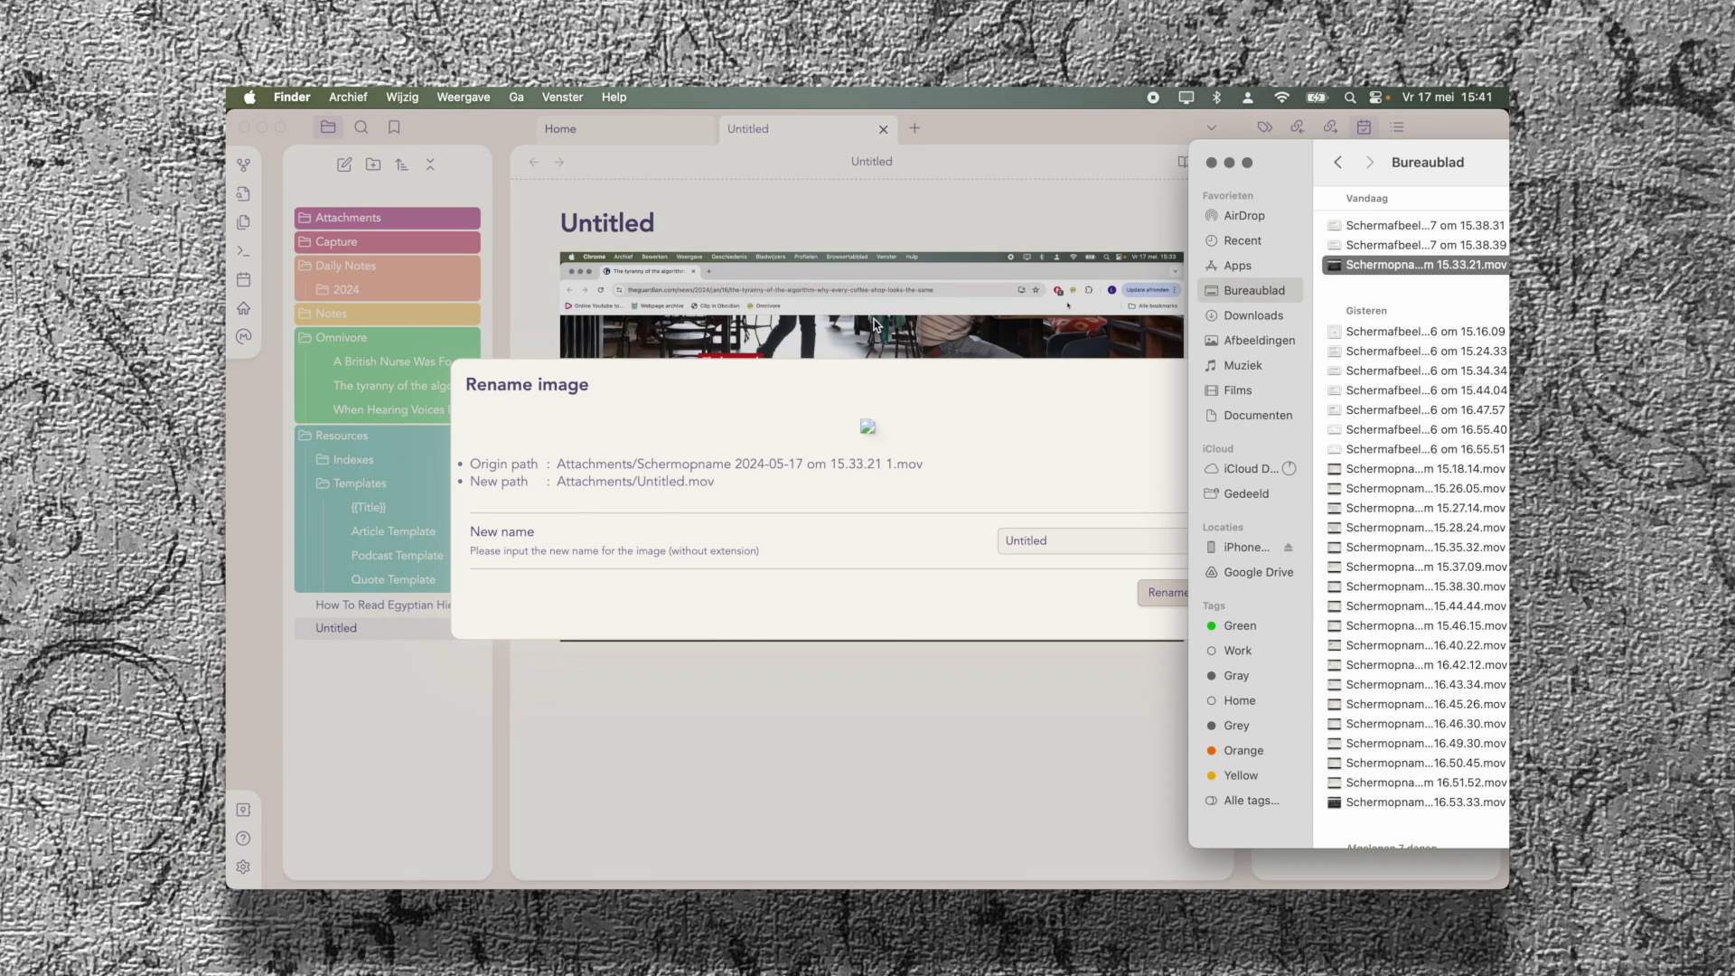
Step: Replace the default name Untitled with 'Paste Image Rename in Action :)' for the recording
click(974, 420)
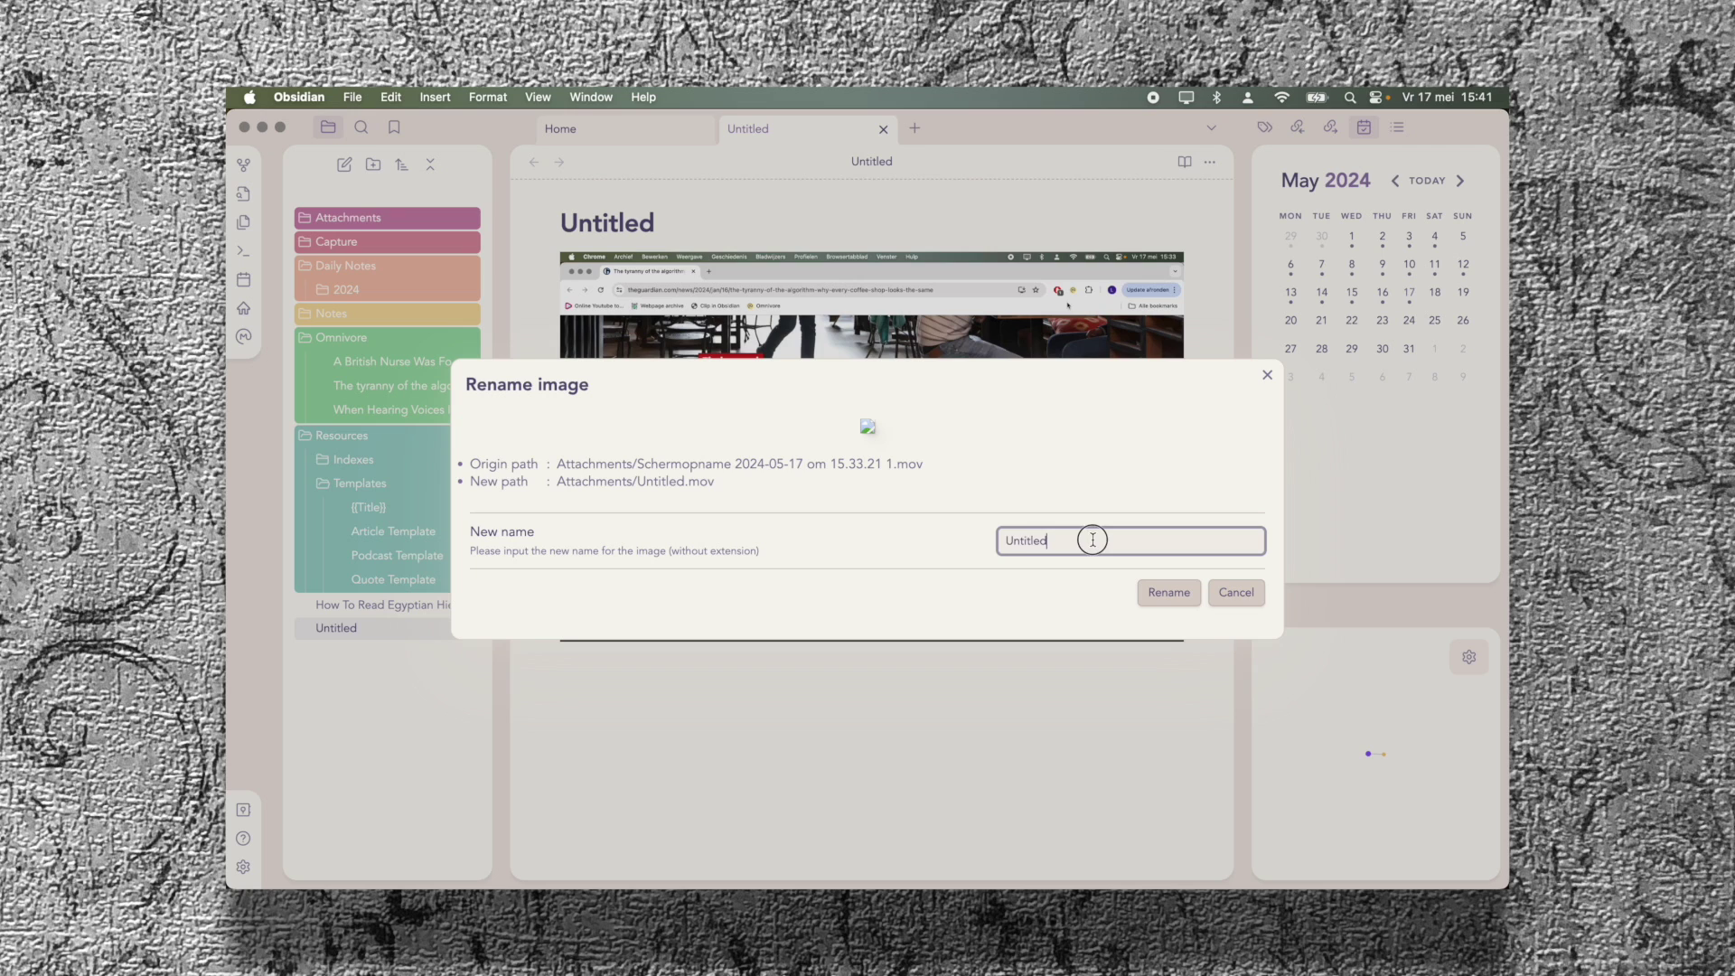
drag(1093, 540, 883, 542)
text(Paste Image Rename in Action :))
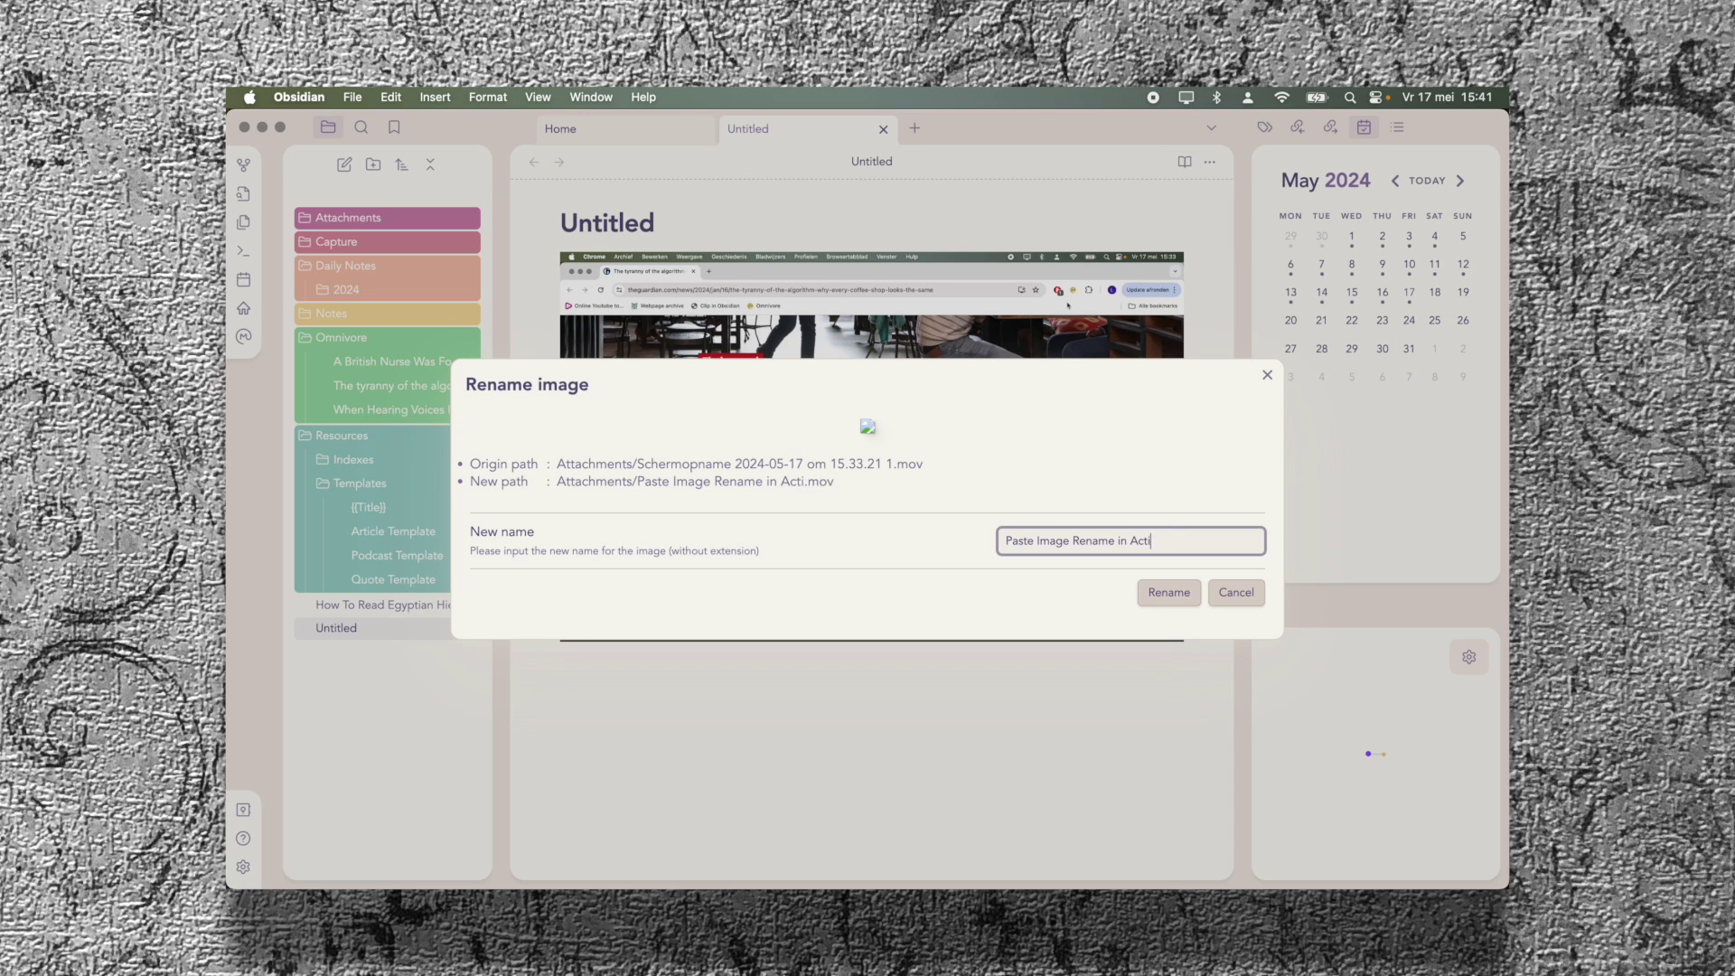
click(1169, 593)
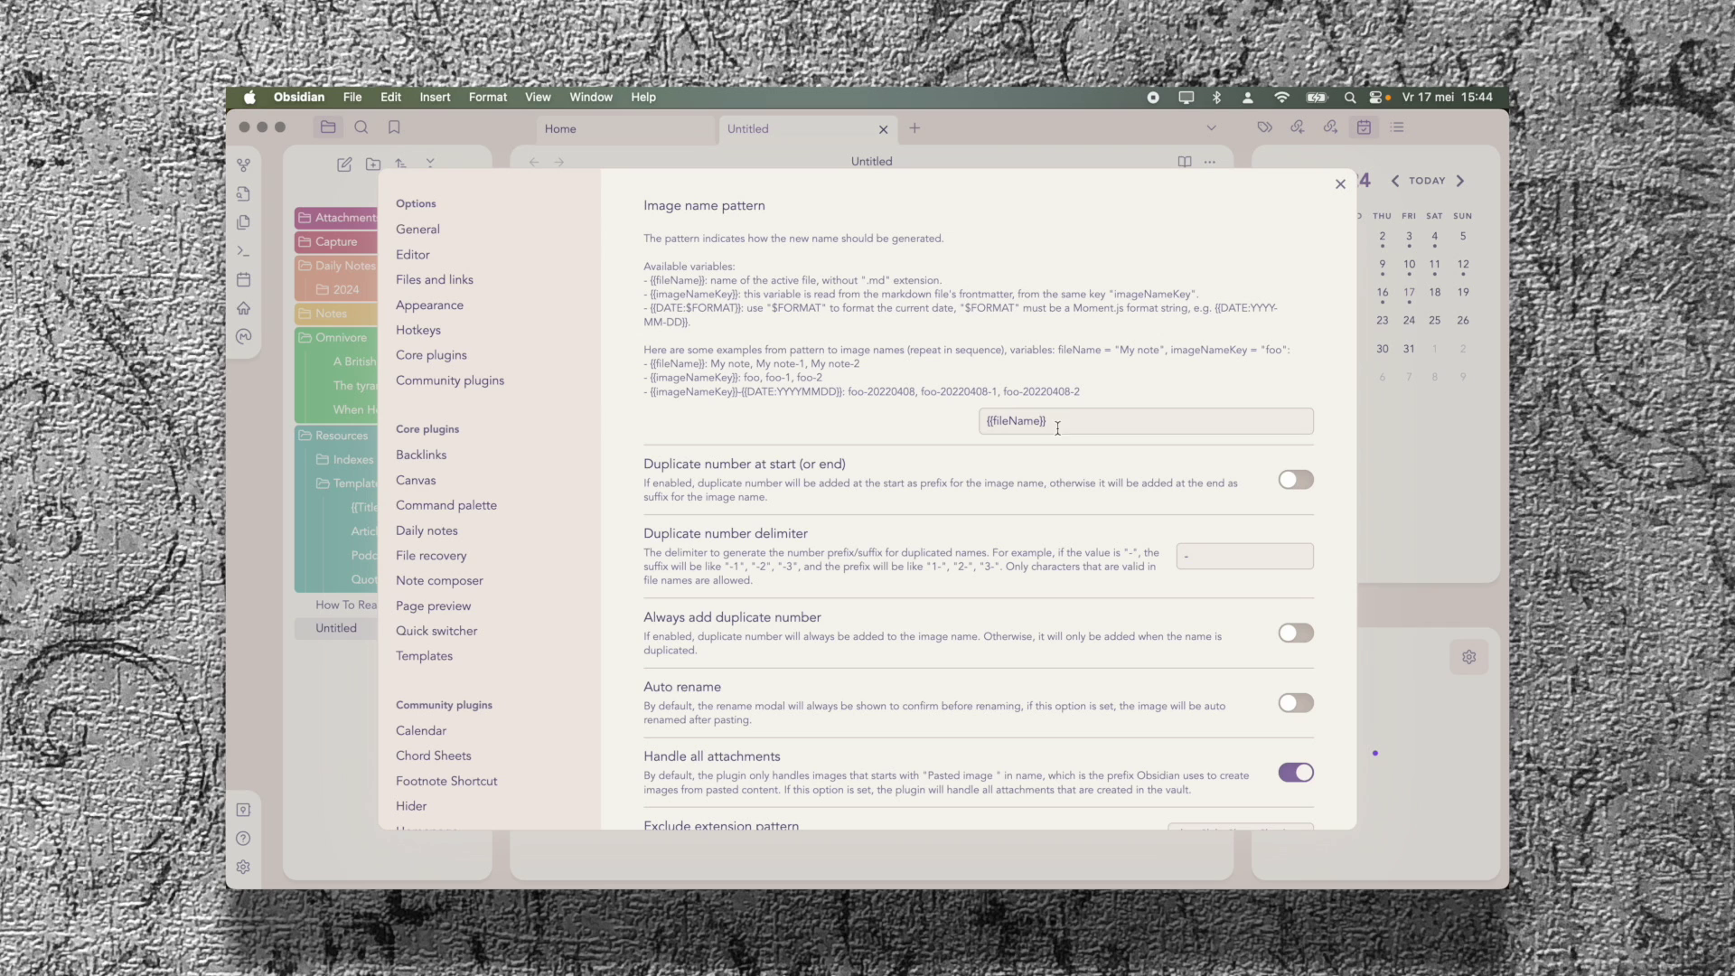
Step: Check the {{fileName}} image name pattern and toggle Auto rename on, then back off
click(1063, 421)
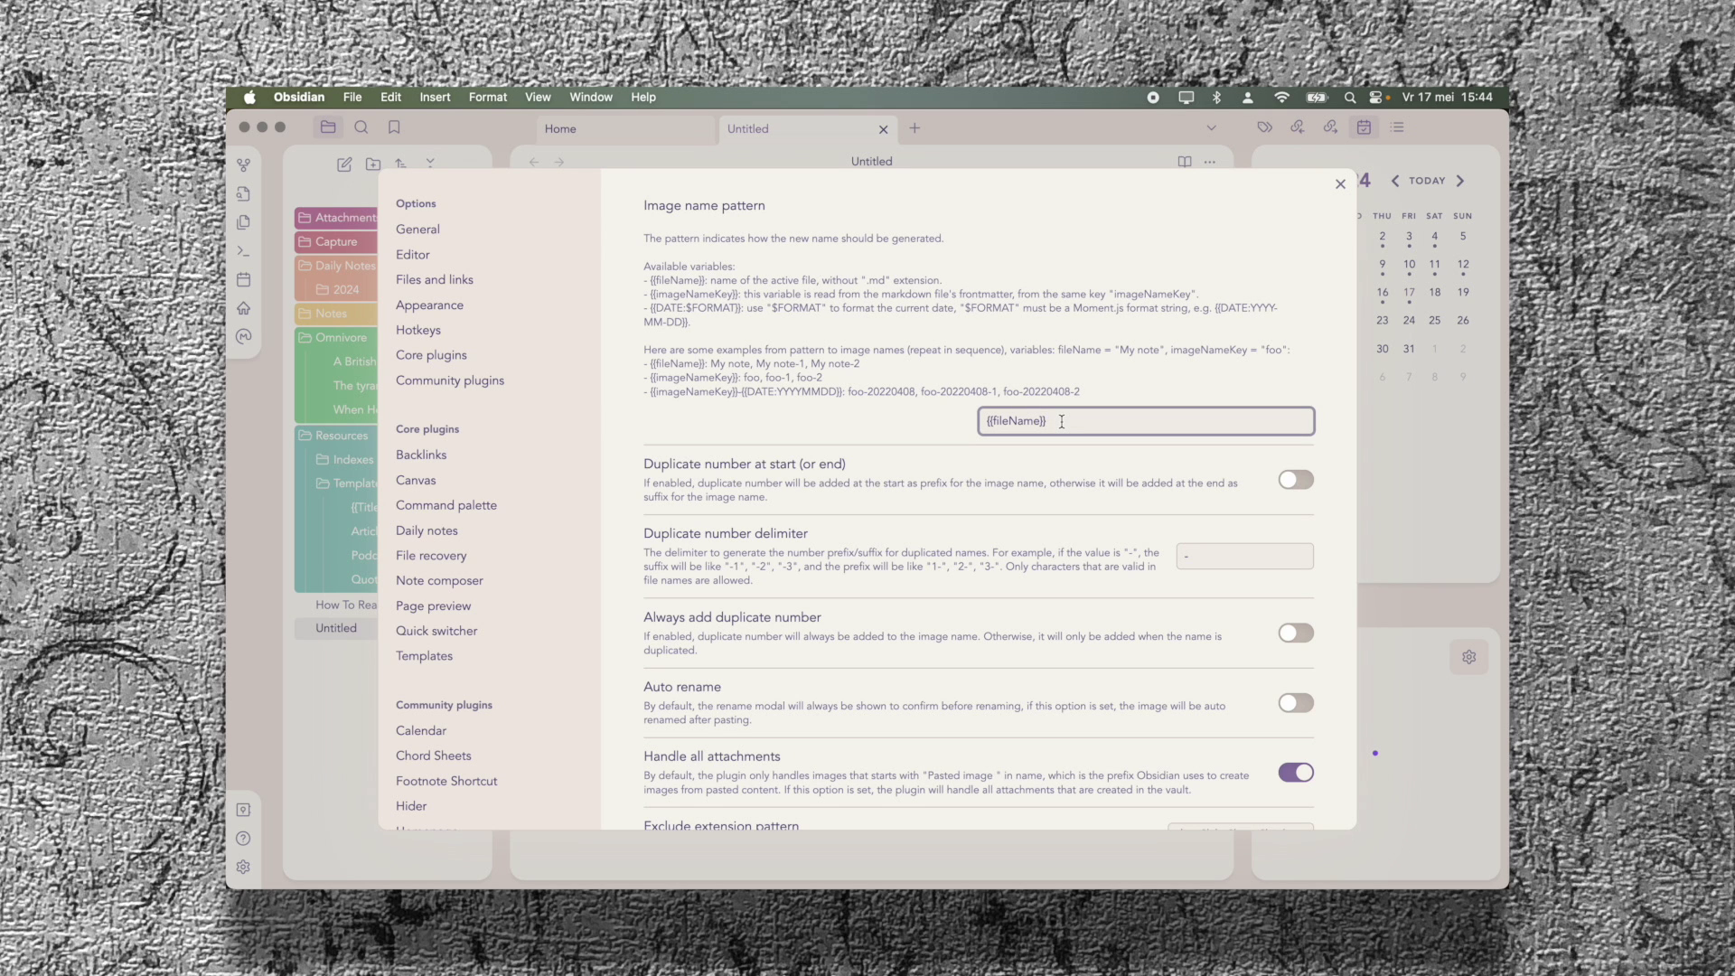
scroll(1064, 442, down, 3)
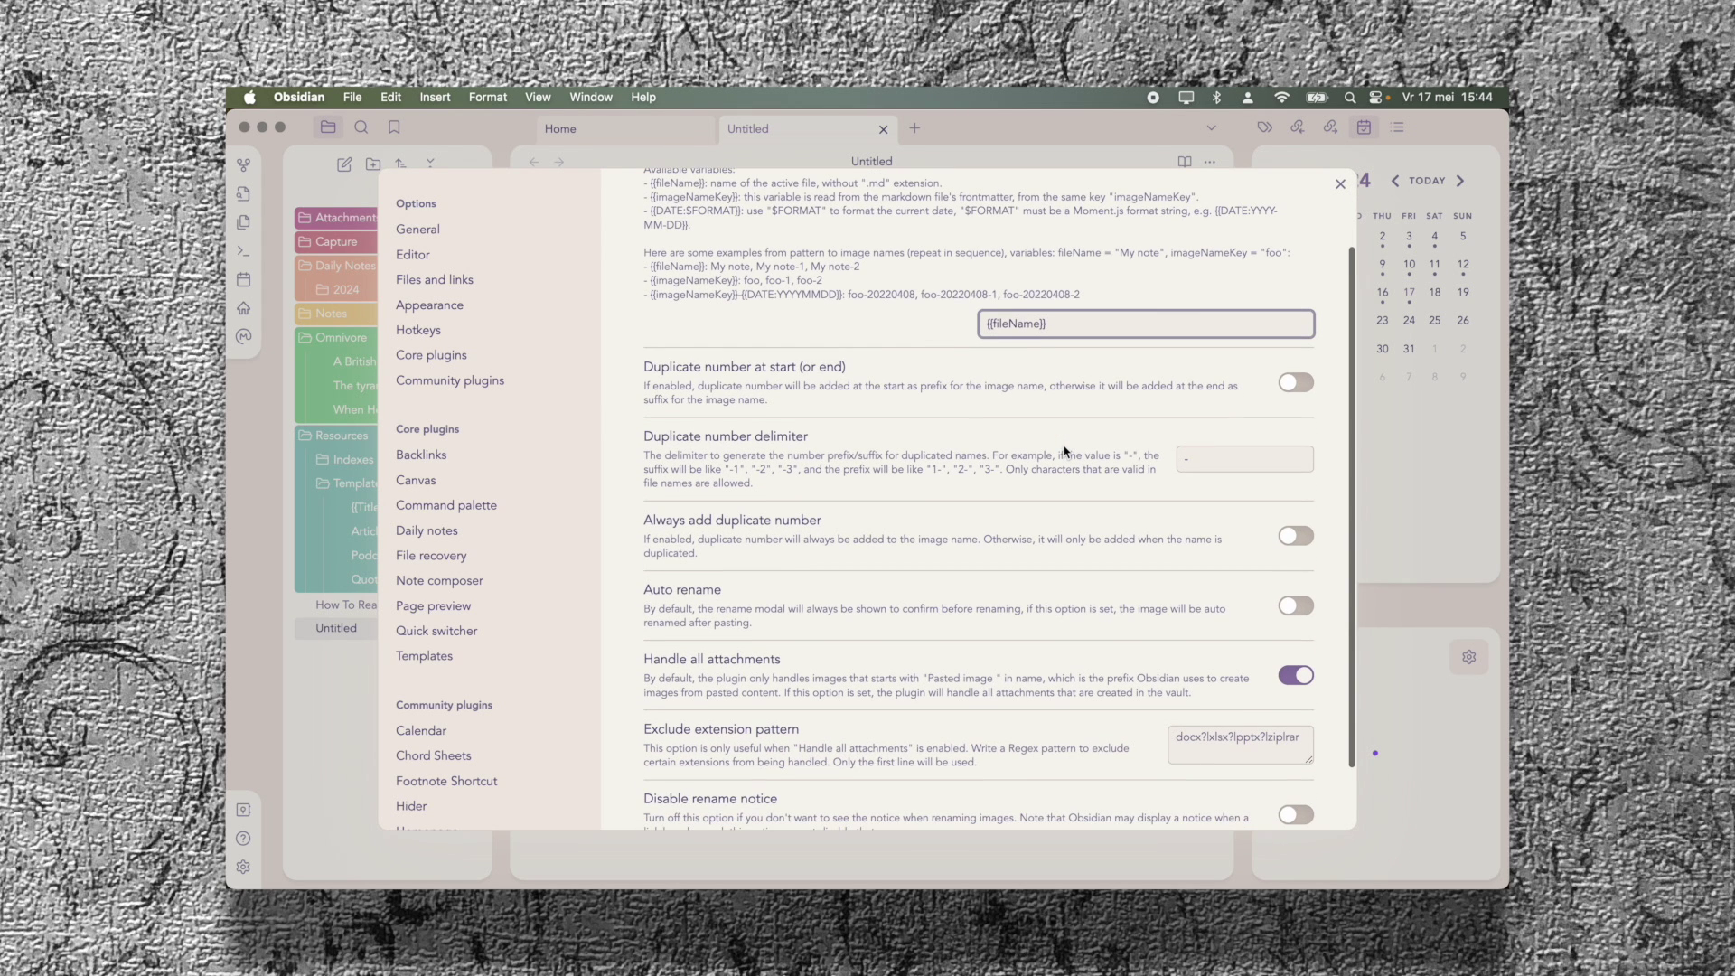
scroll(1065, 449, down, 2)
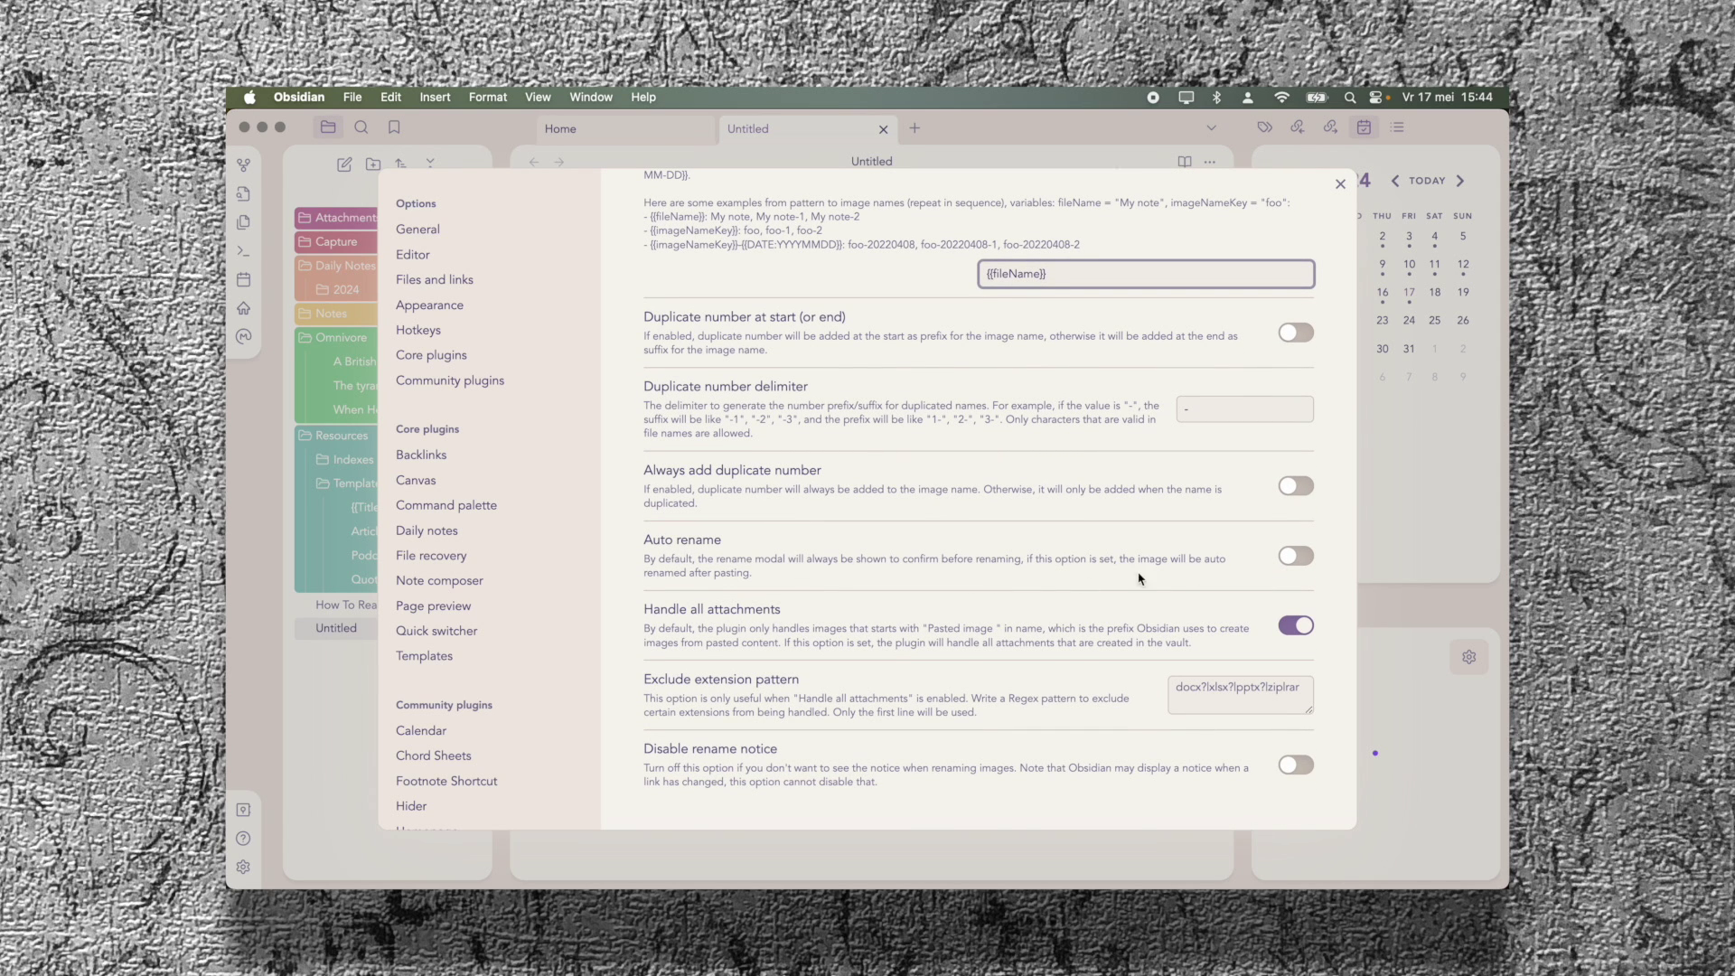
click(1294, 558)
click(1294, 561)
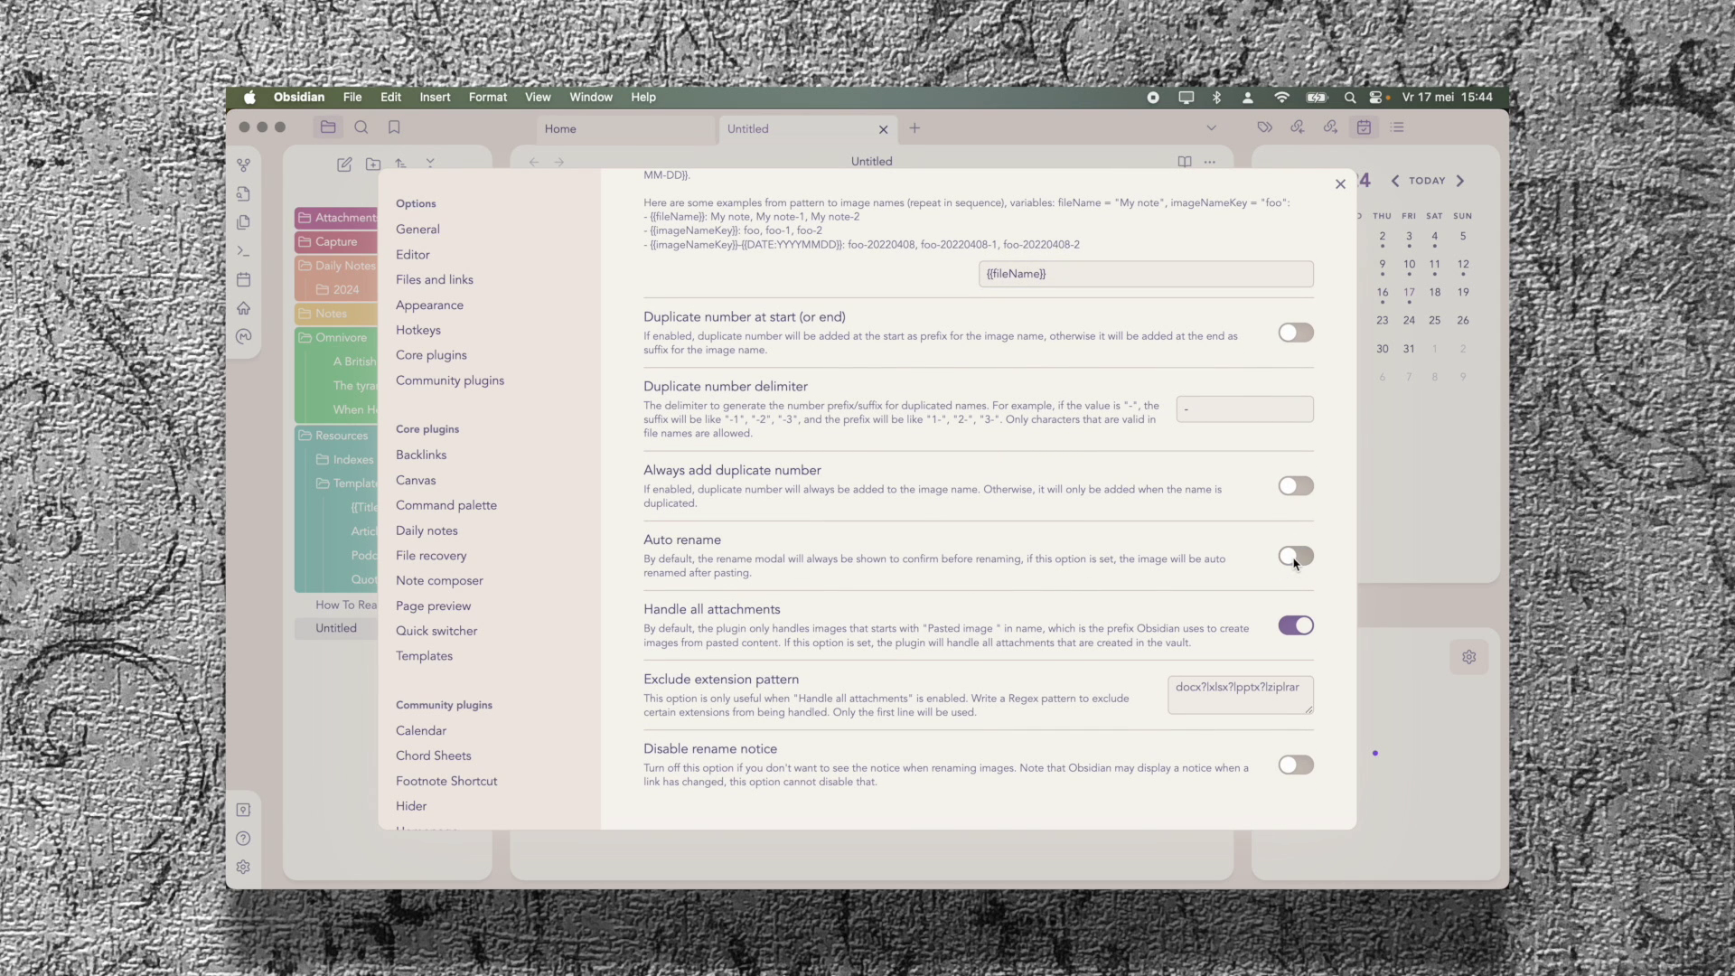
scroll(1231, 633, down, 1)
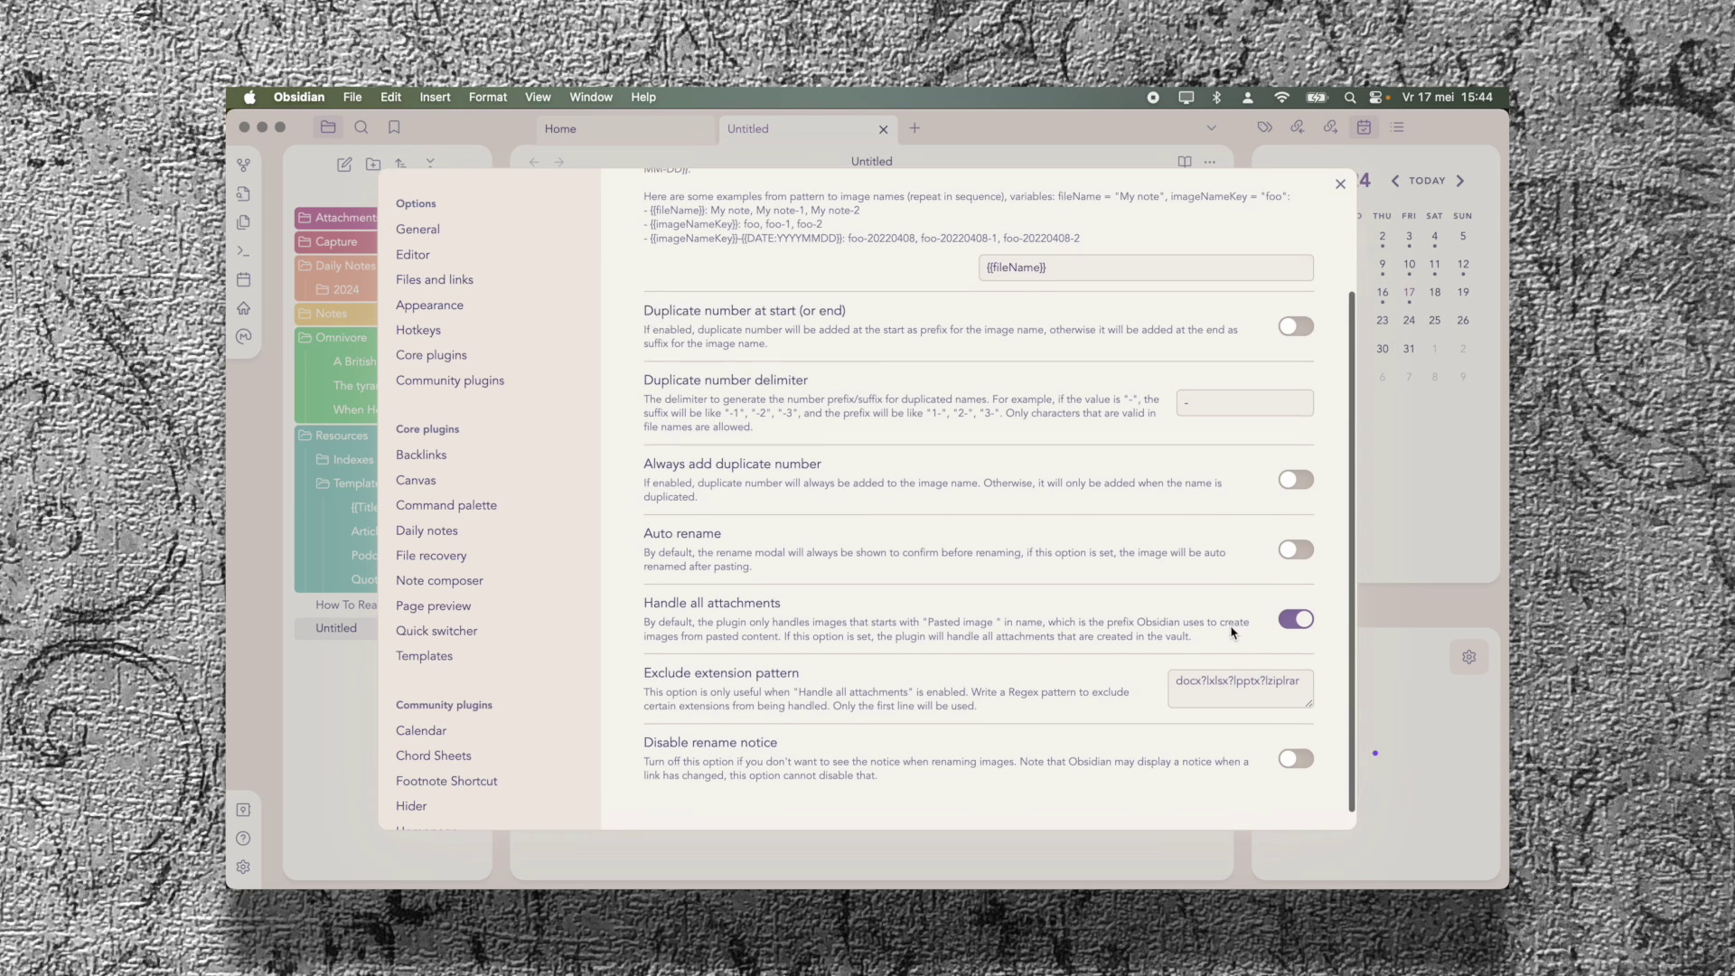
scroll(1231, 633, up, 5)
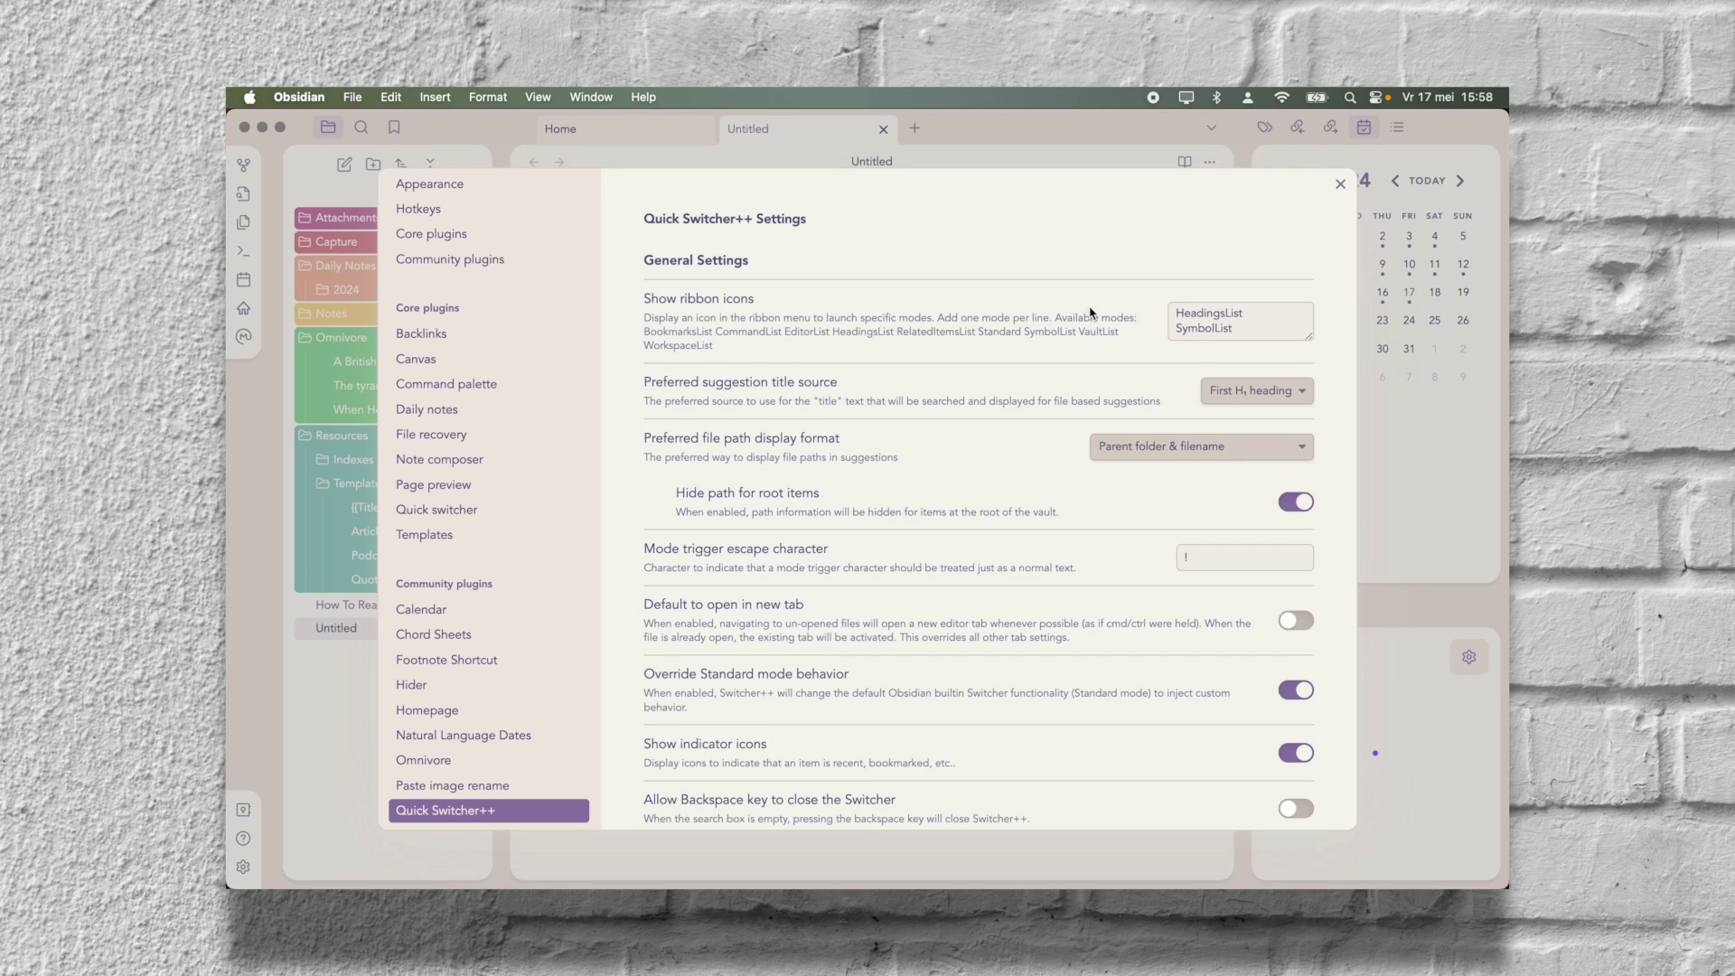
Step: Scroll through every Quick Switcher++ option down to the vault list settings, then close Settings
scroll(1090, 312, down, 2)
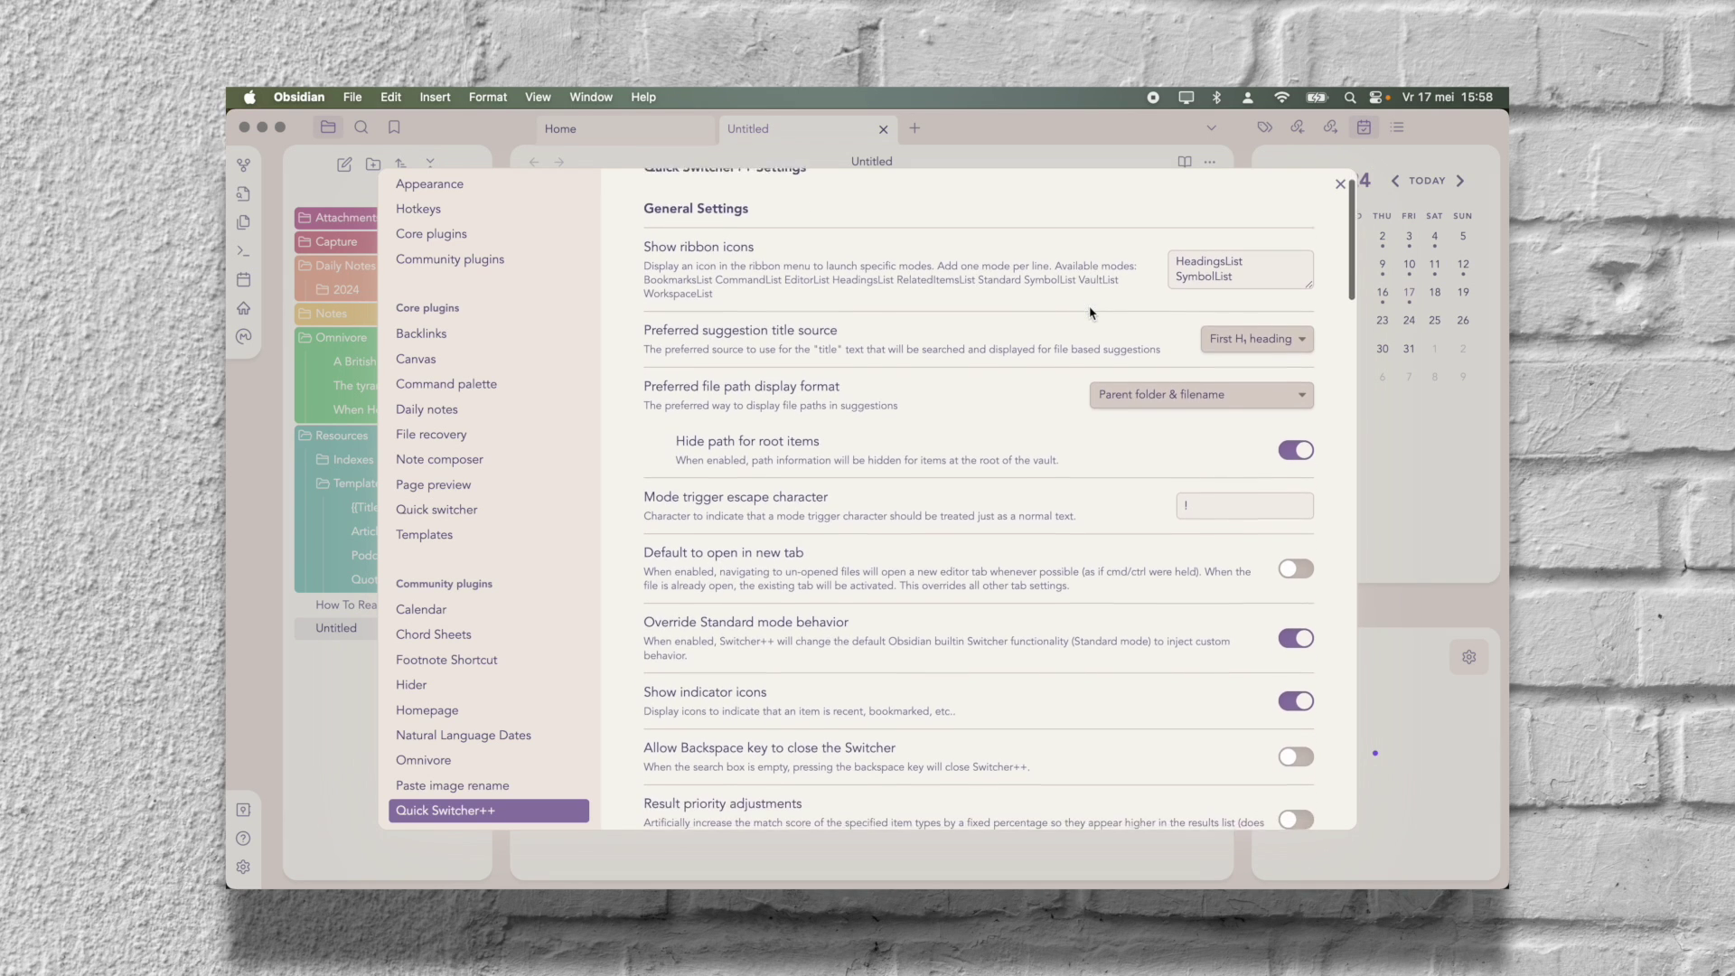
scroll(1090, 312, down, 5)
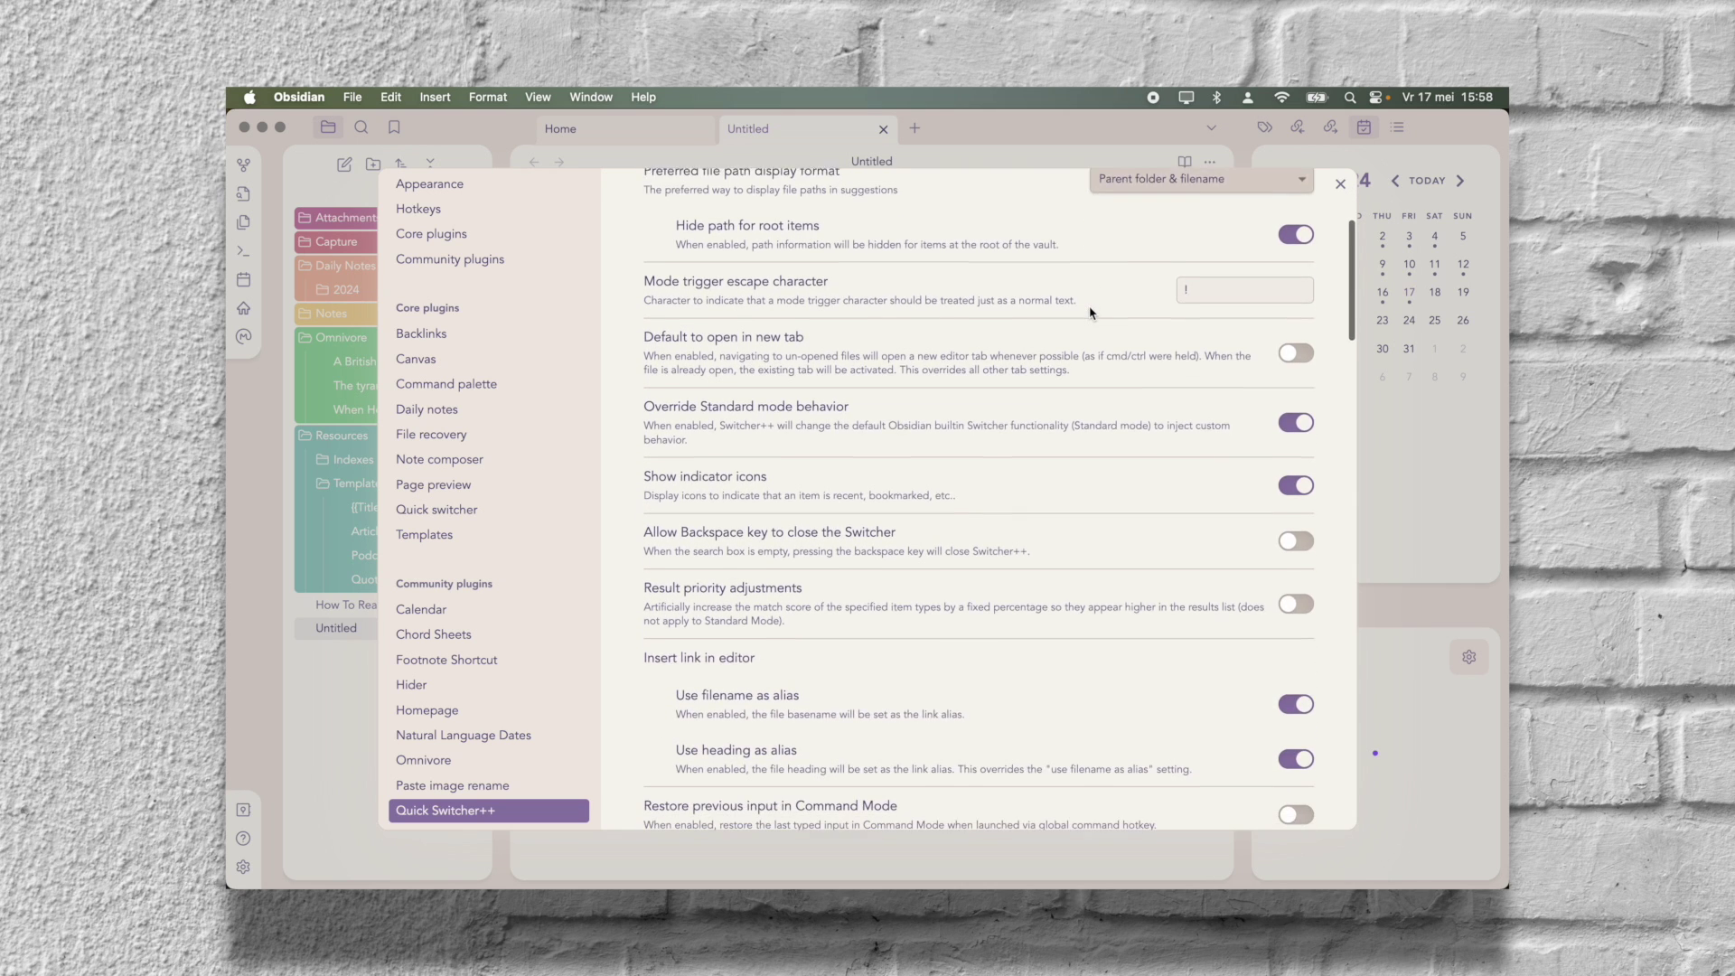
scroll(1090, 313, down, 5)
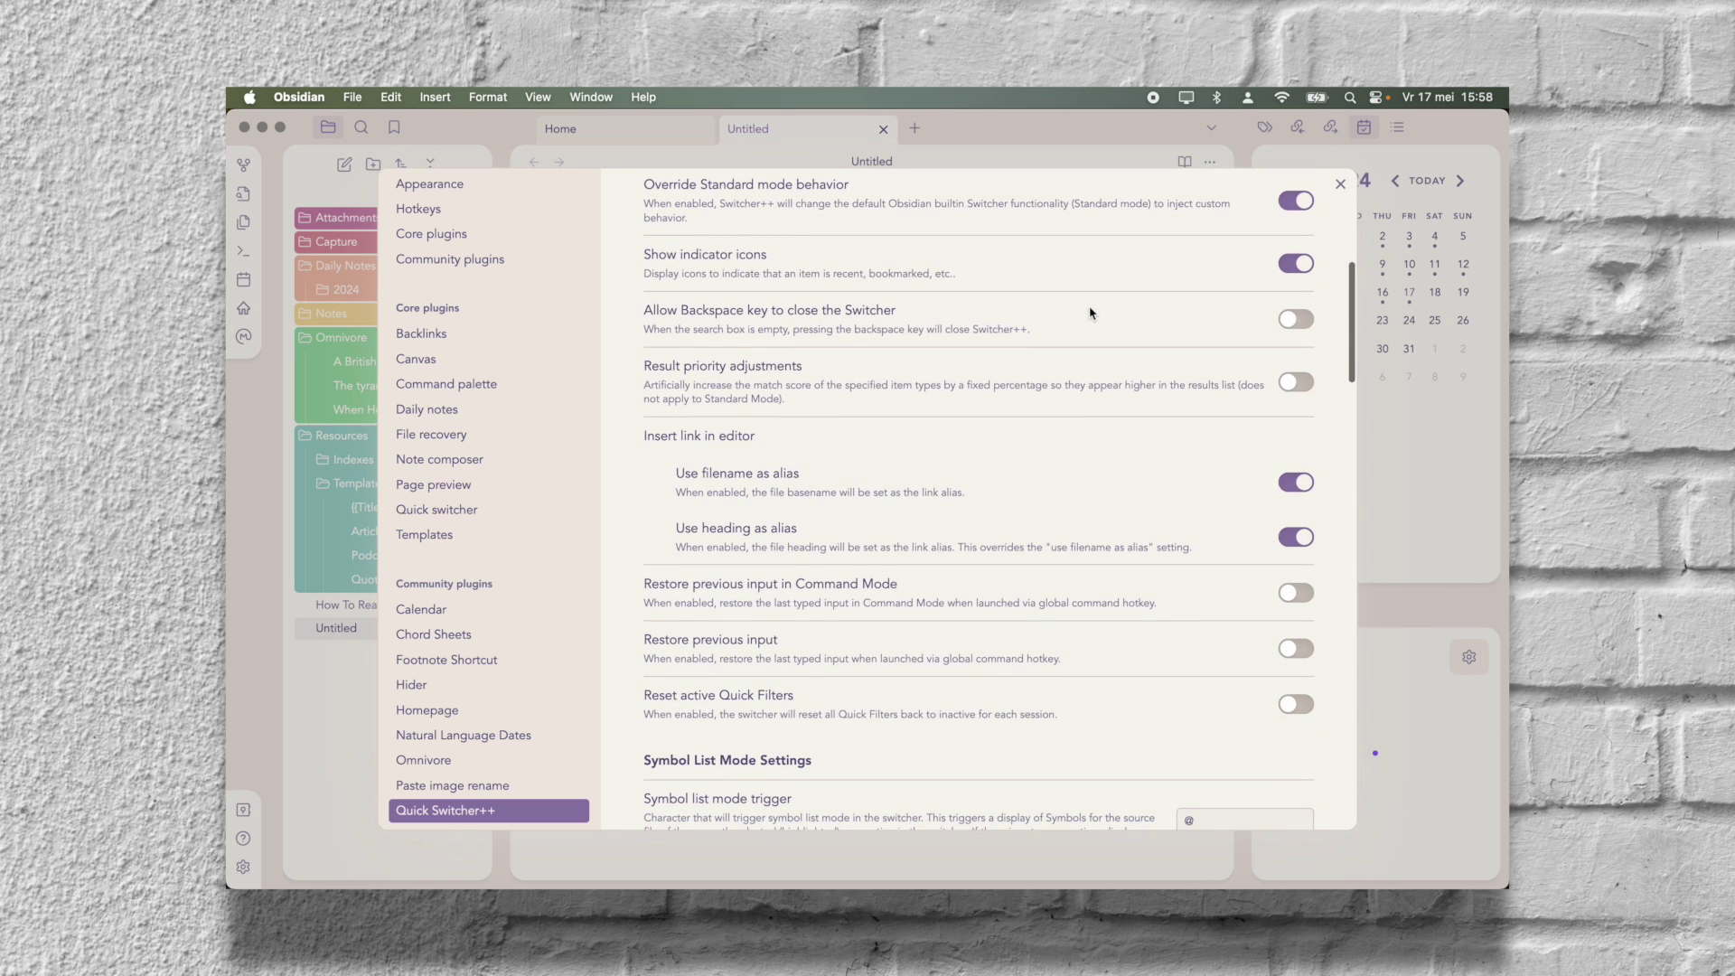
scroll(1090, 313, down, 2)
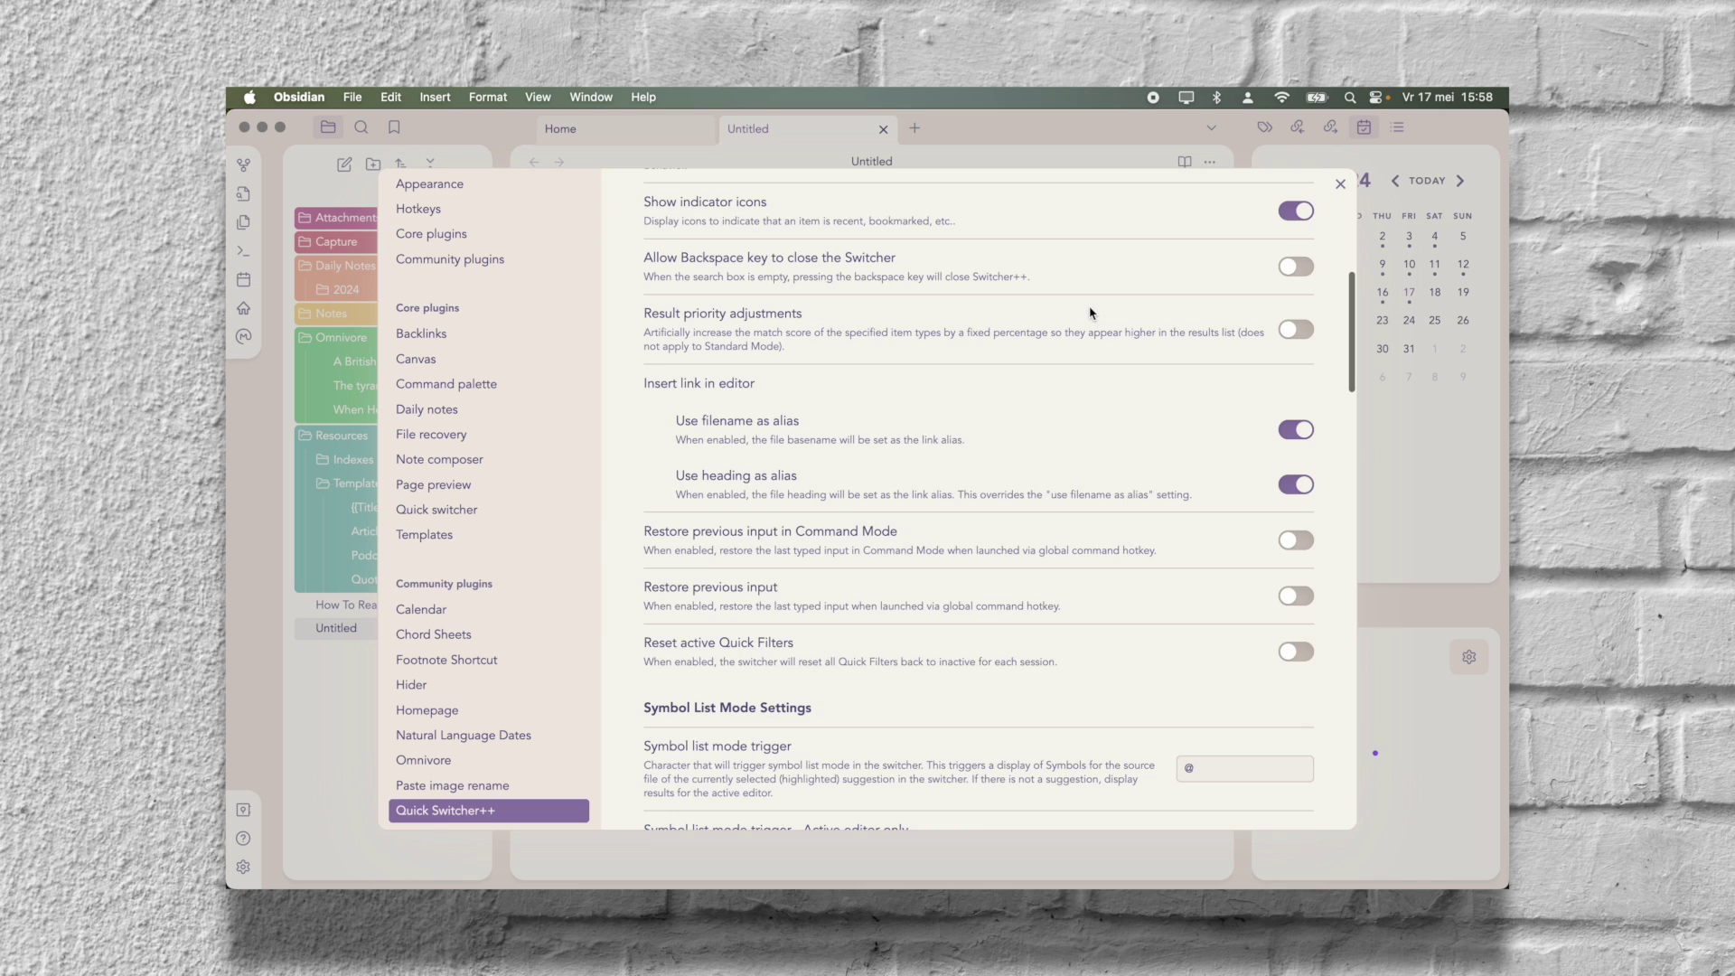
scroll(1090, 313, down, 6)
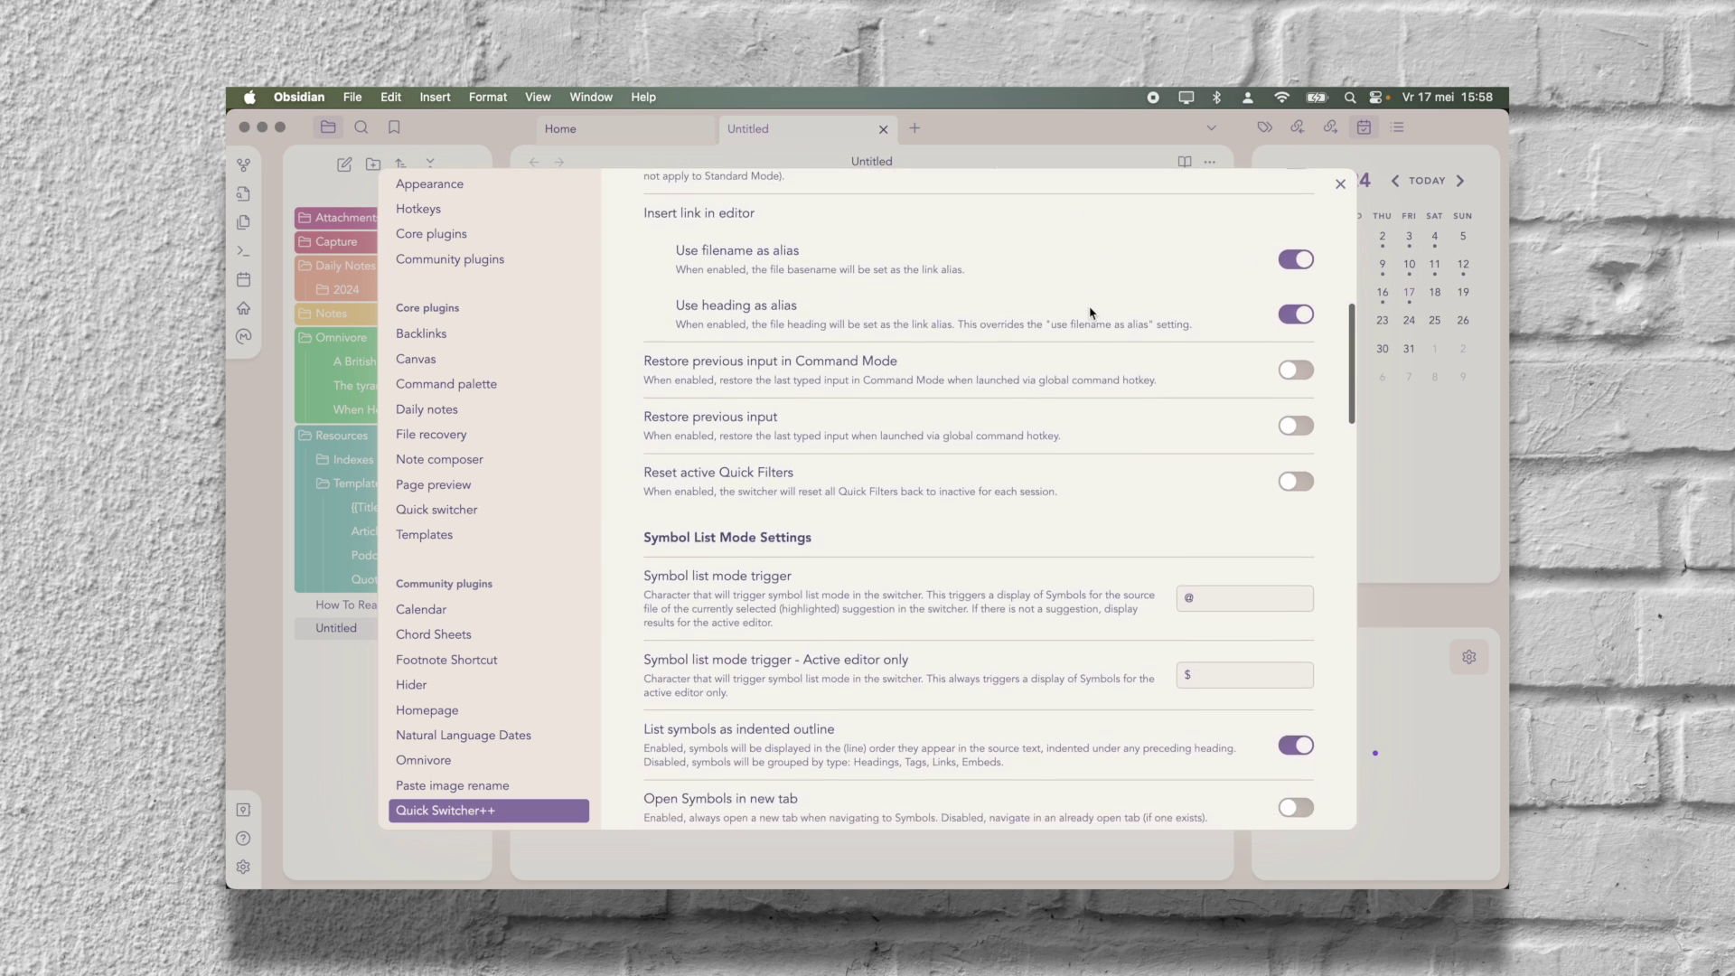
scroll(1090, 313, down, 15)
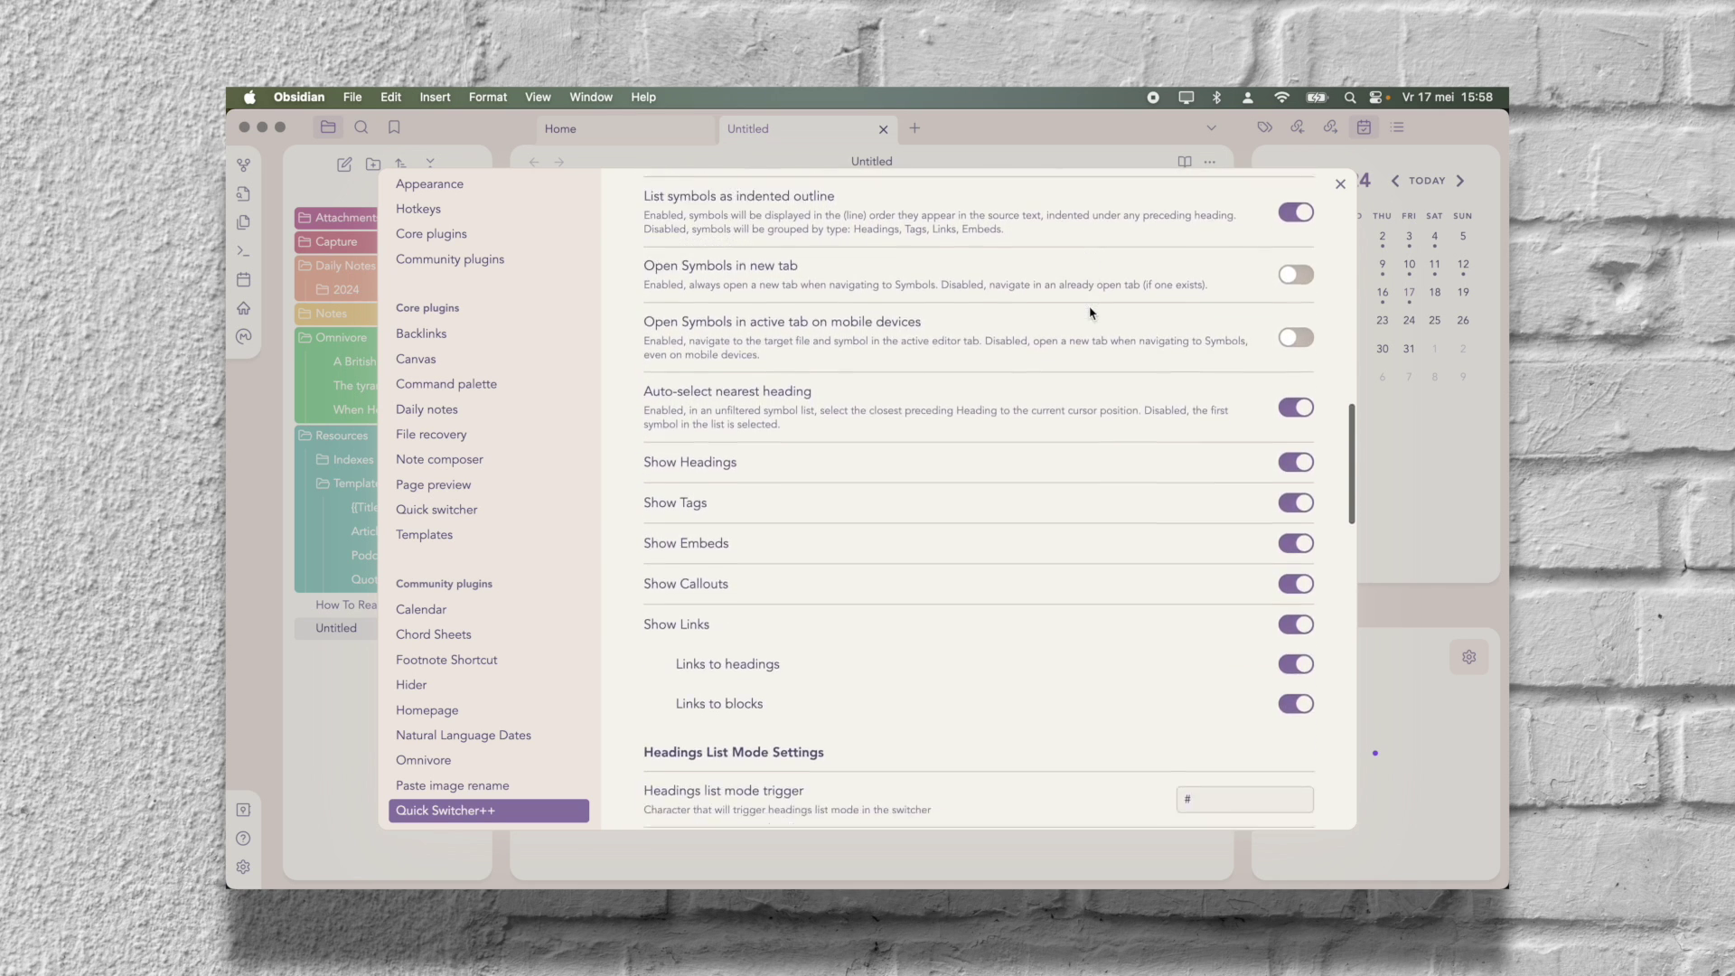
scroll(1091, 313, down, 12)
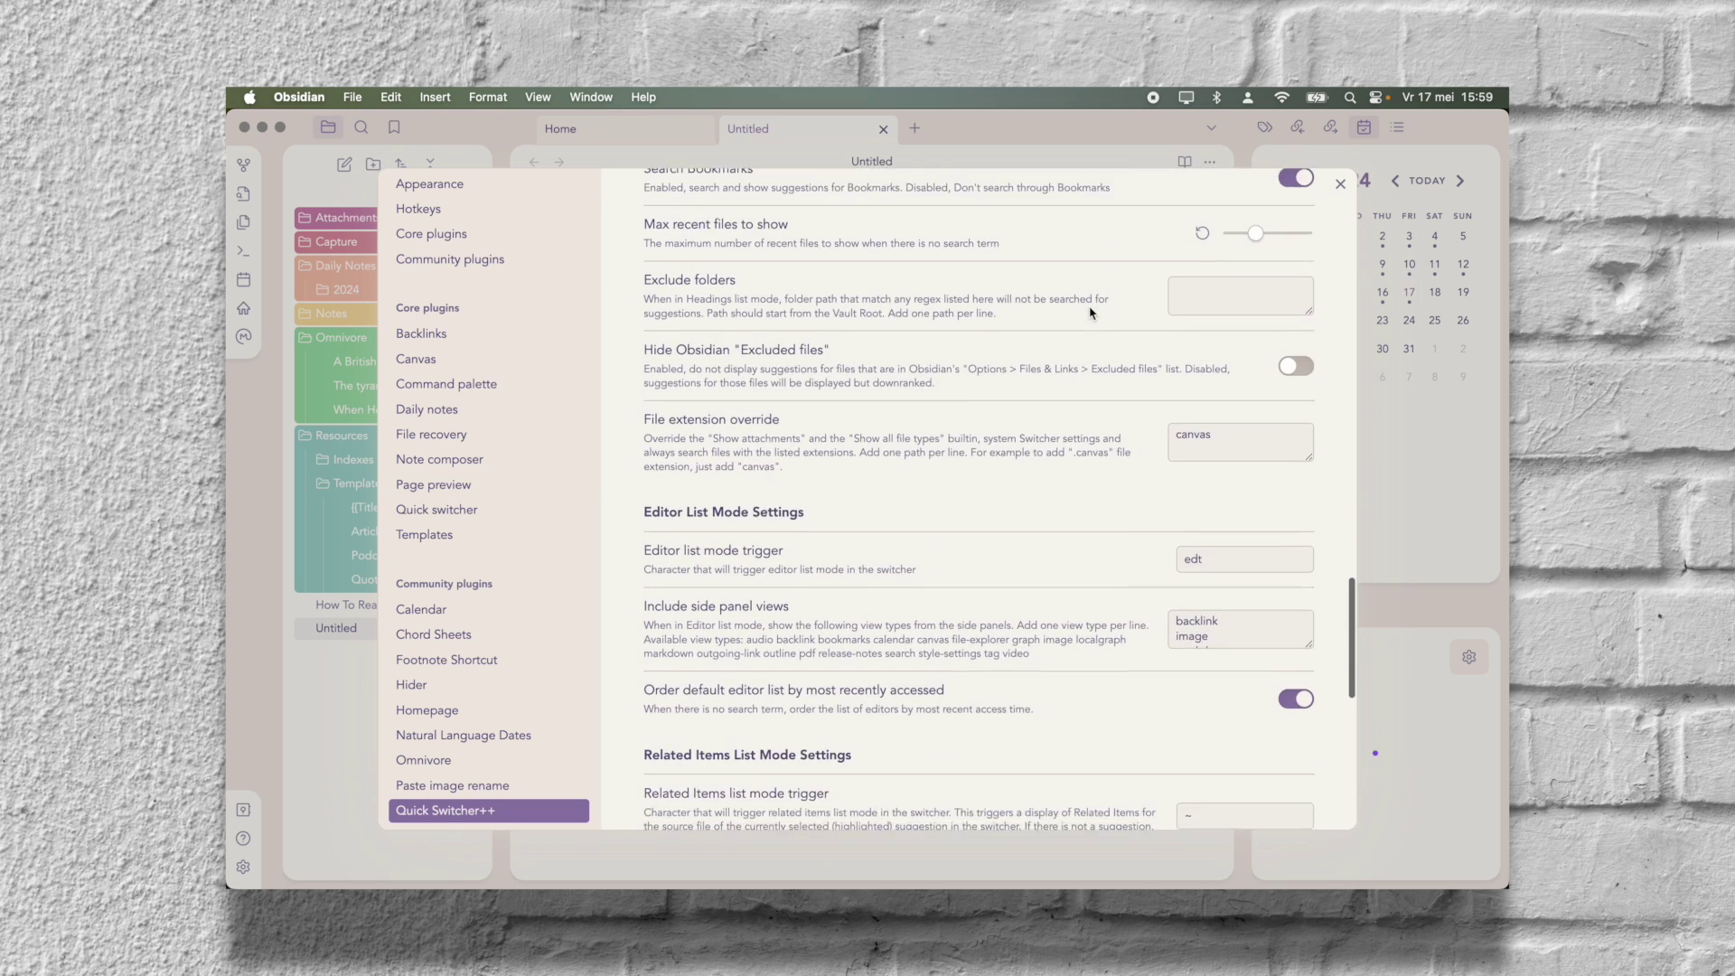
scroll(1090, 313, down, 10)
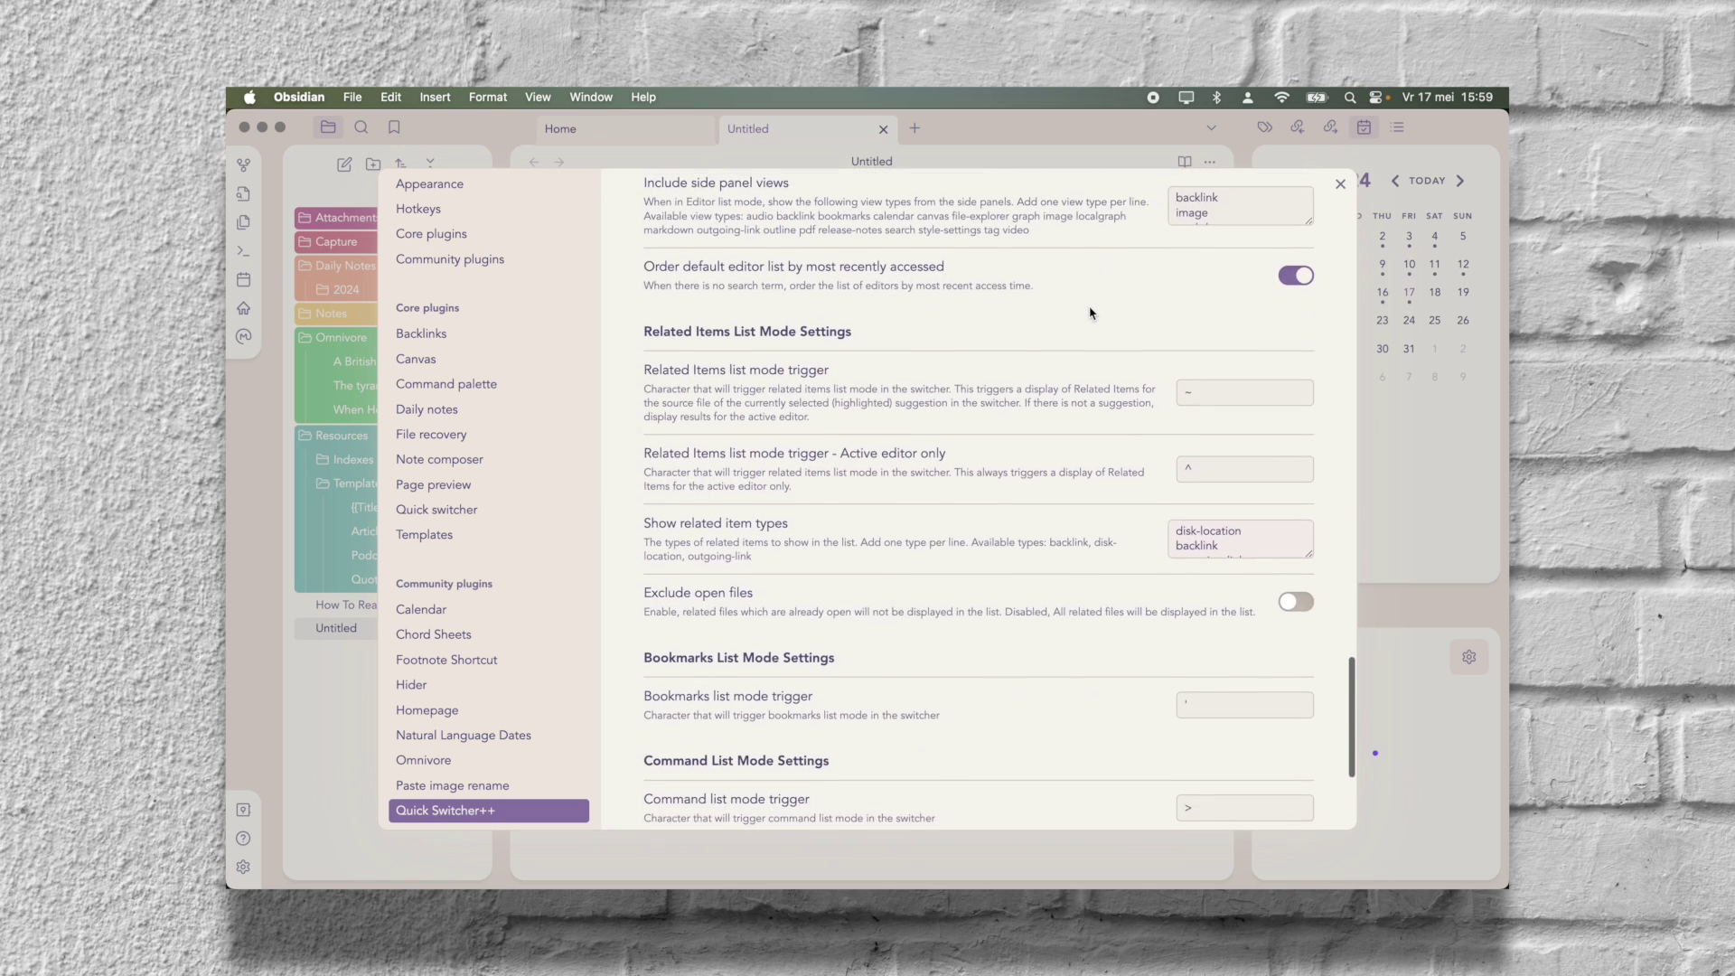
scroll(1090, 312, down, 3)
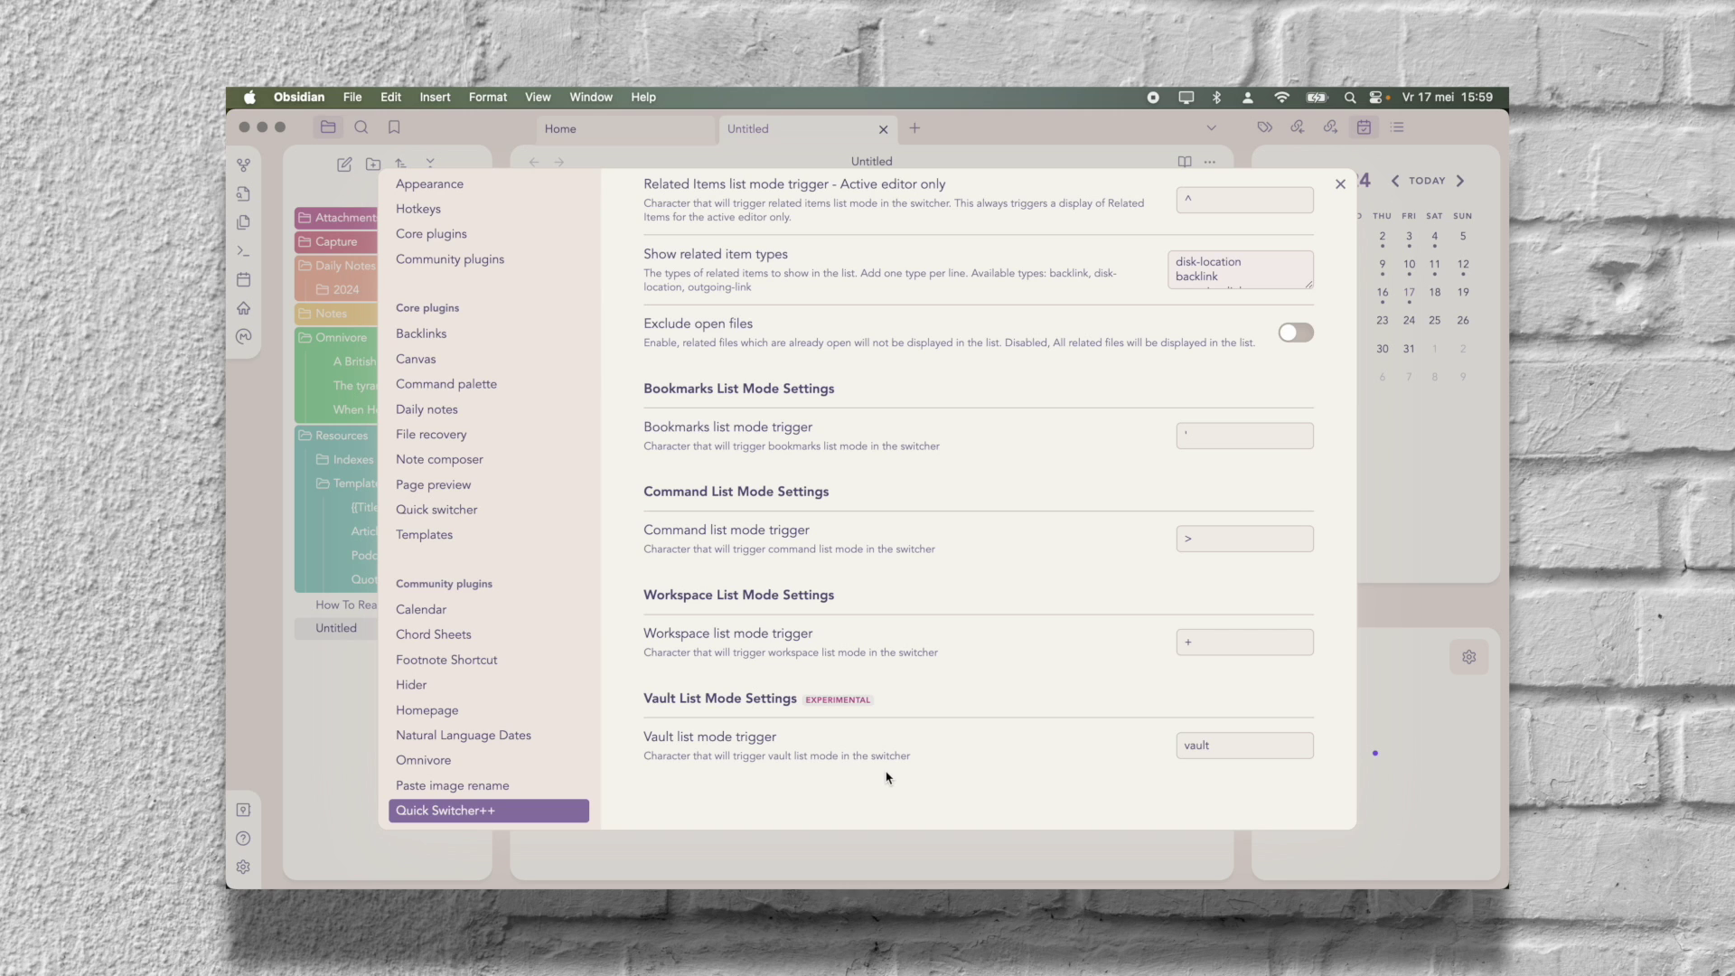
click(1341, 183)
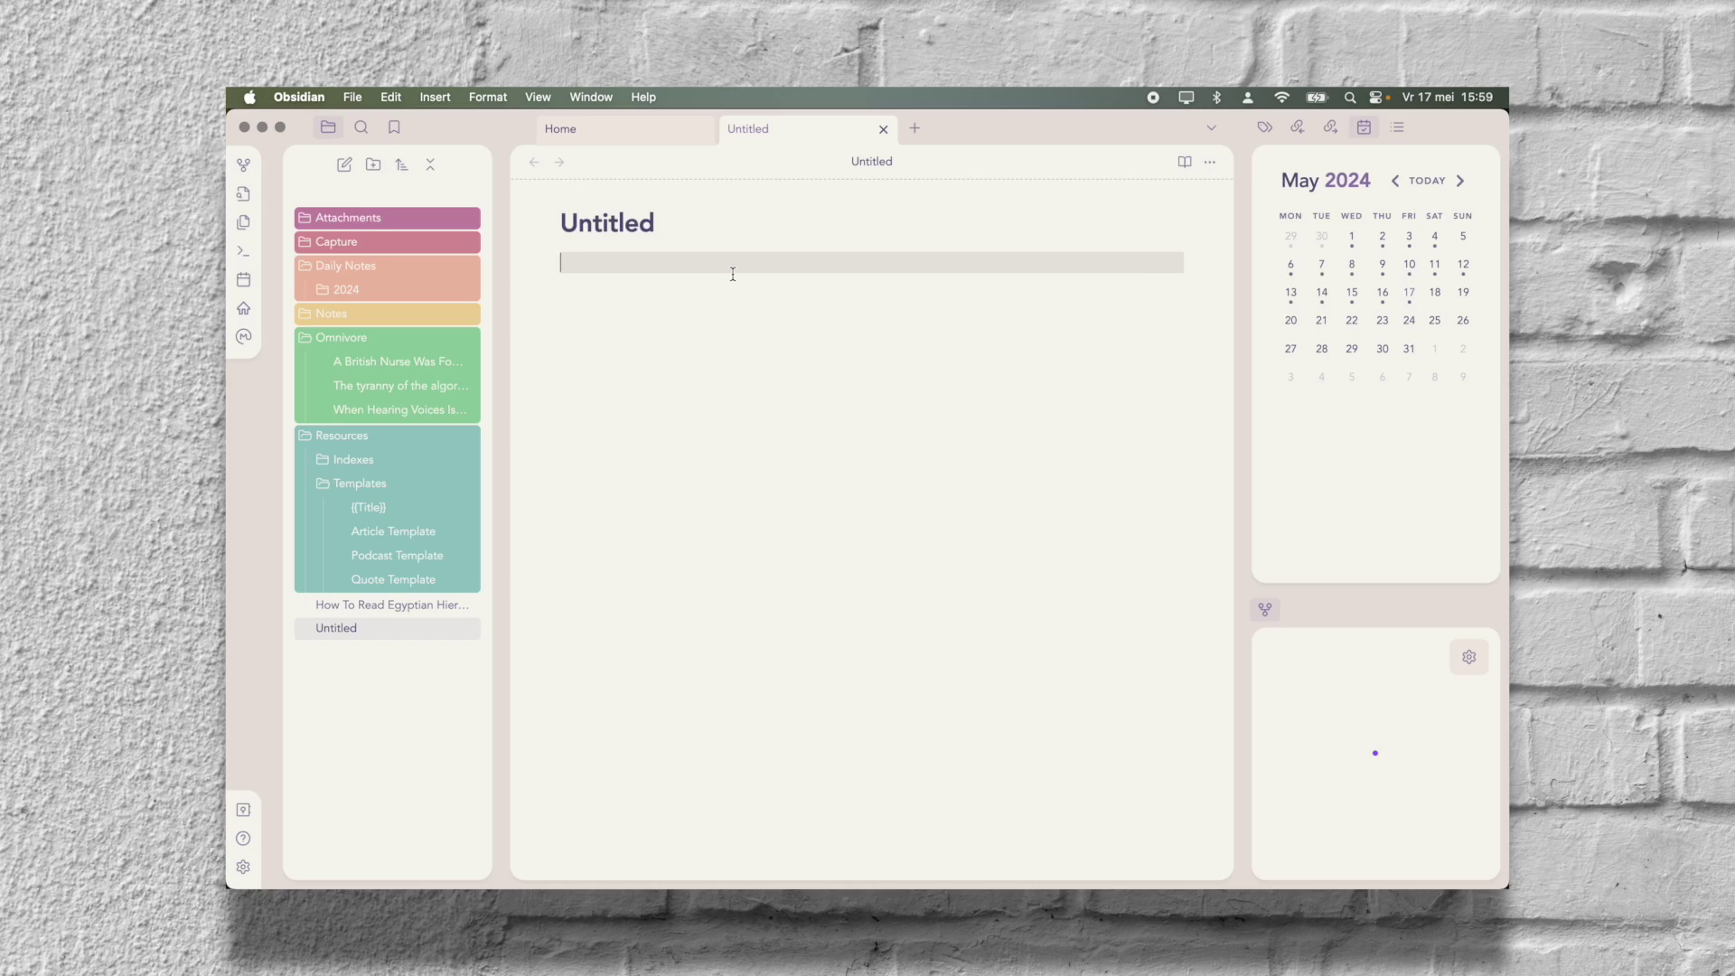
Step: Browse the recent files listed in the Quick Switcher
key(super+o)
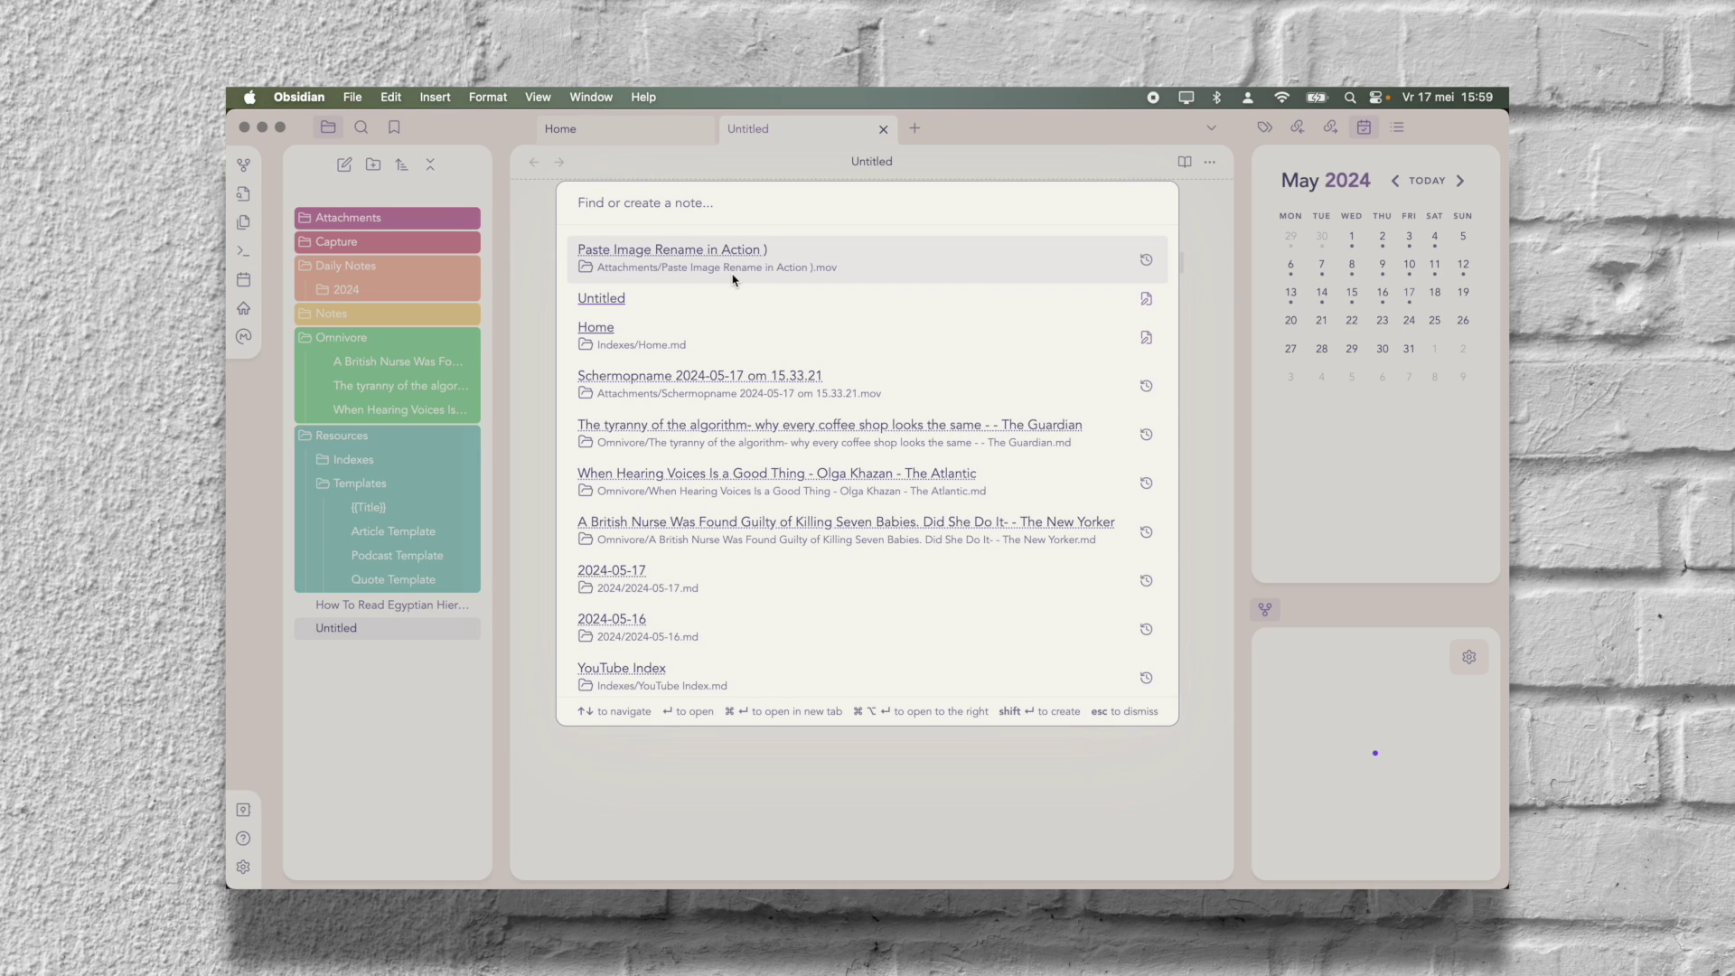
scroll(725, 513, down, 1)
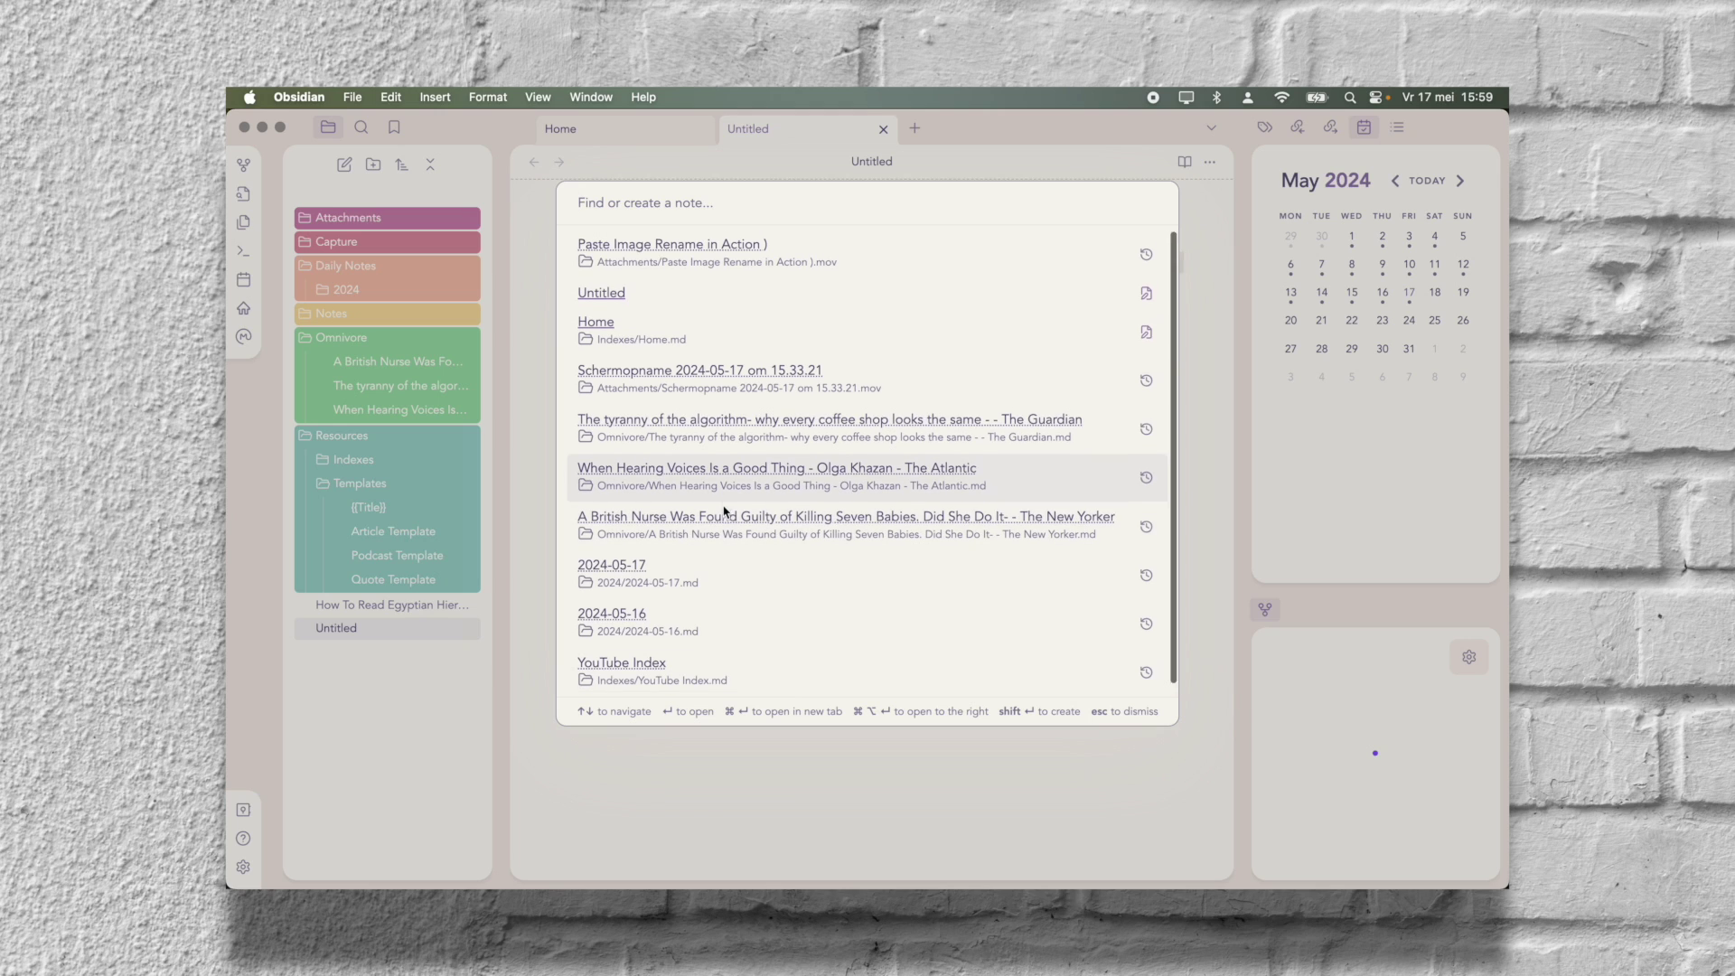
scroll(725, 513, up, 1)
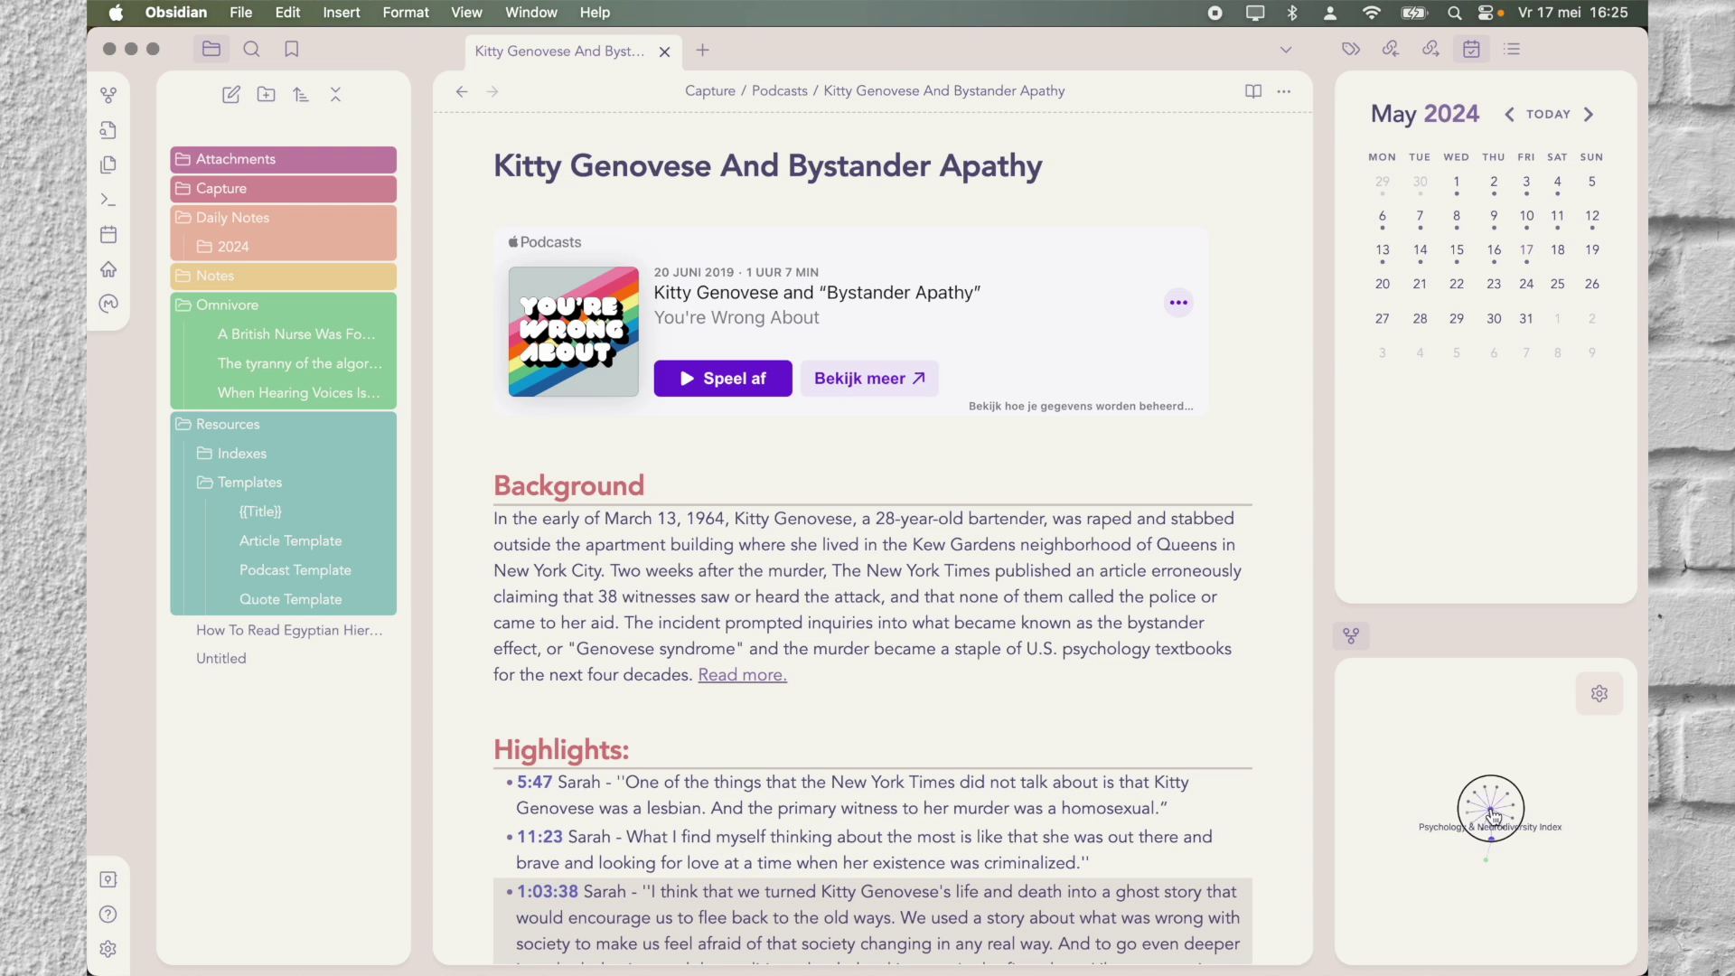
Step: Open and close an empty tab, then open Kitty Genovese And Bystander Apathy via the Quick Switcher
click(1490, 830)
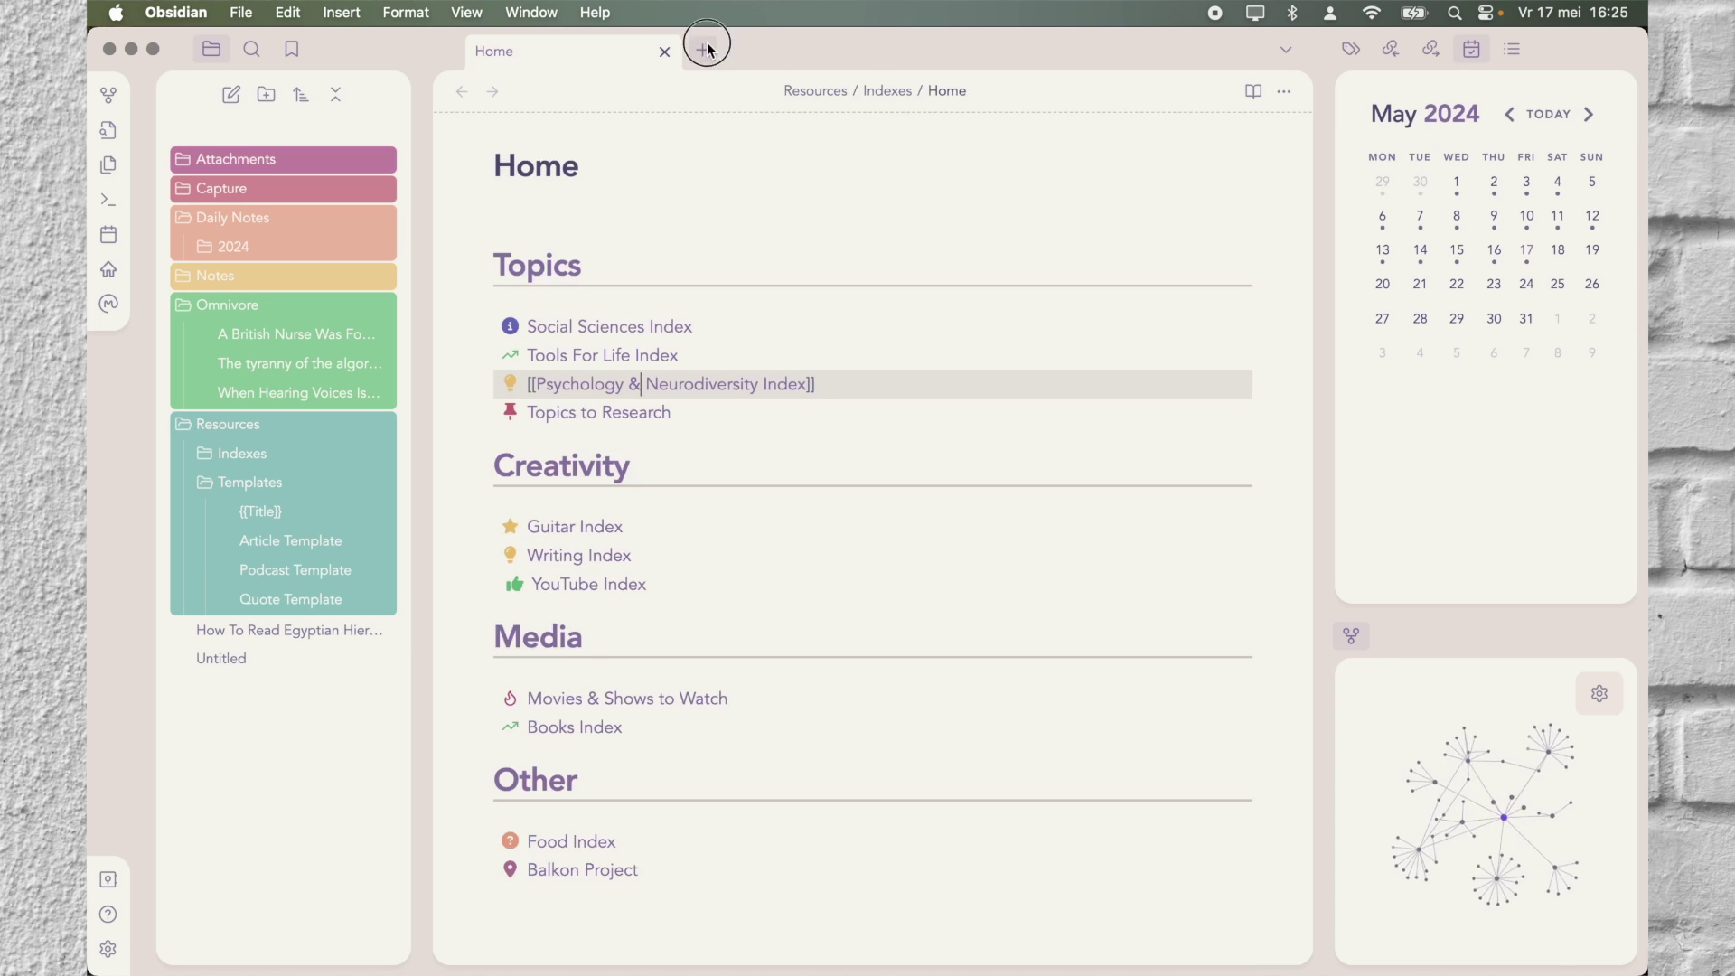
click(704, 49)
key(super+w)
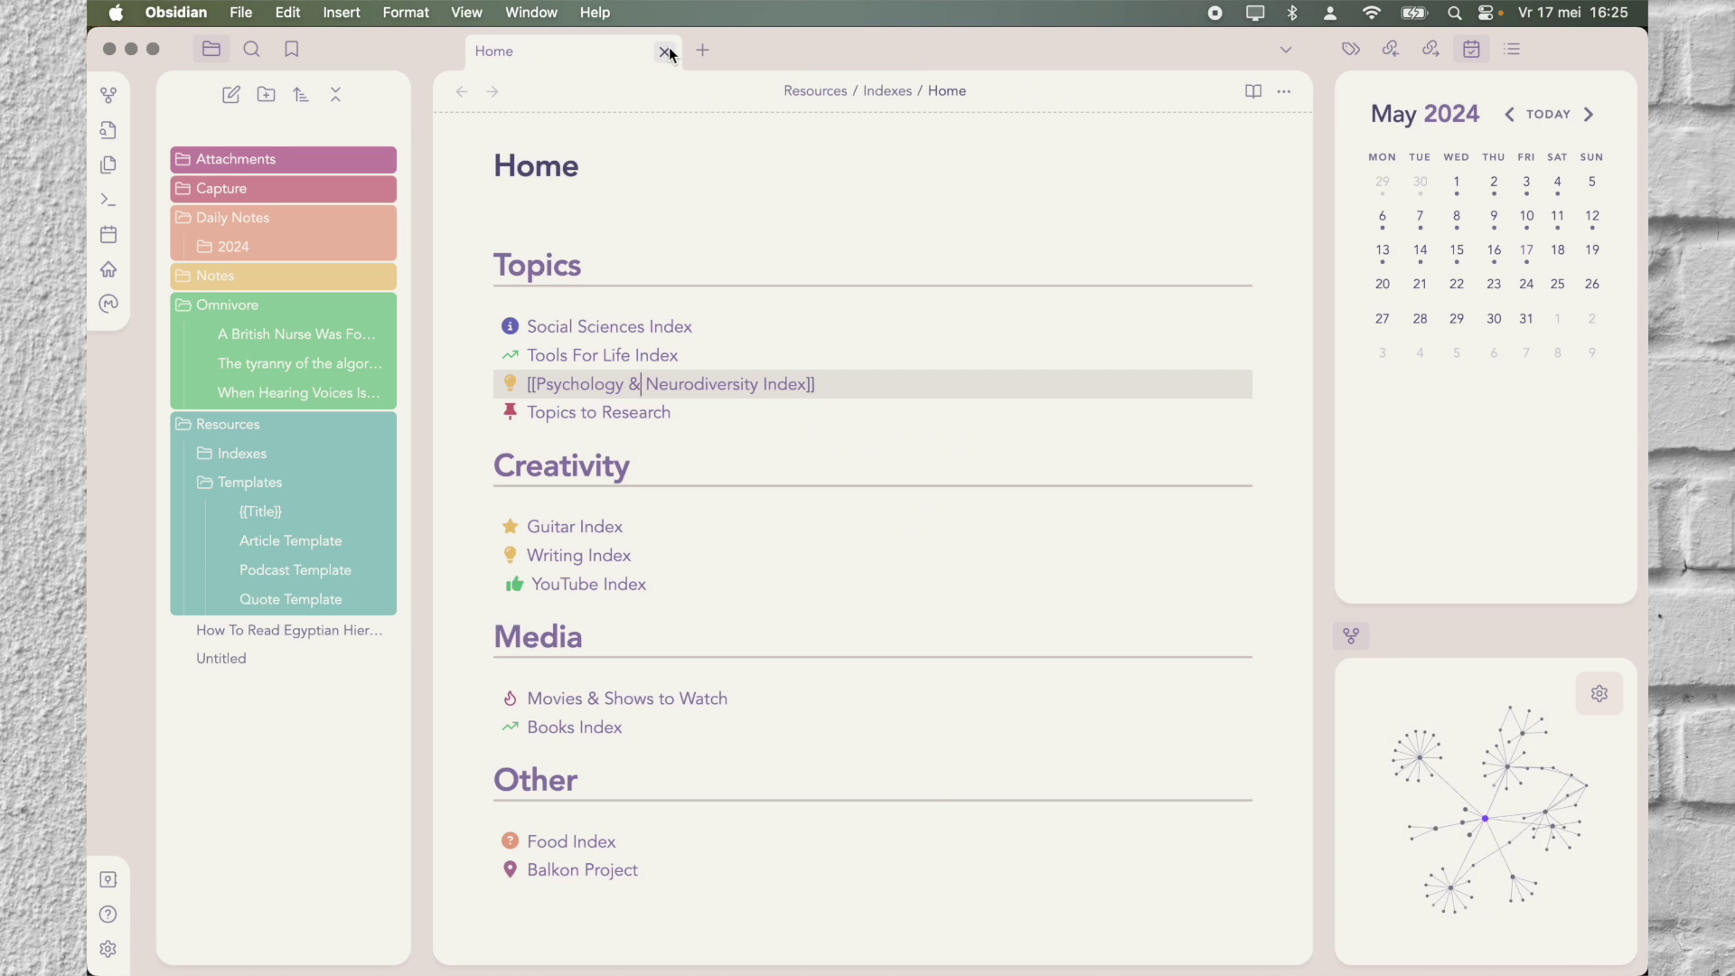
key(super+o)
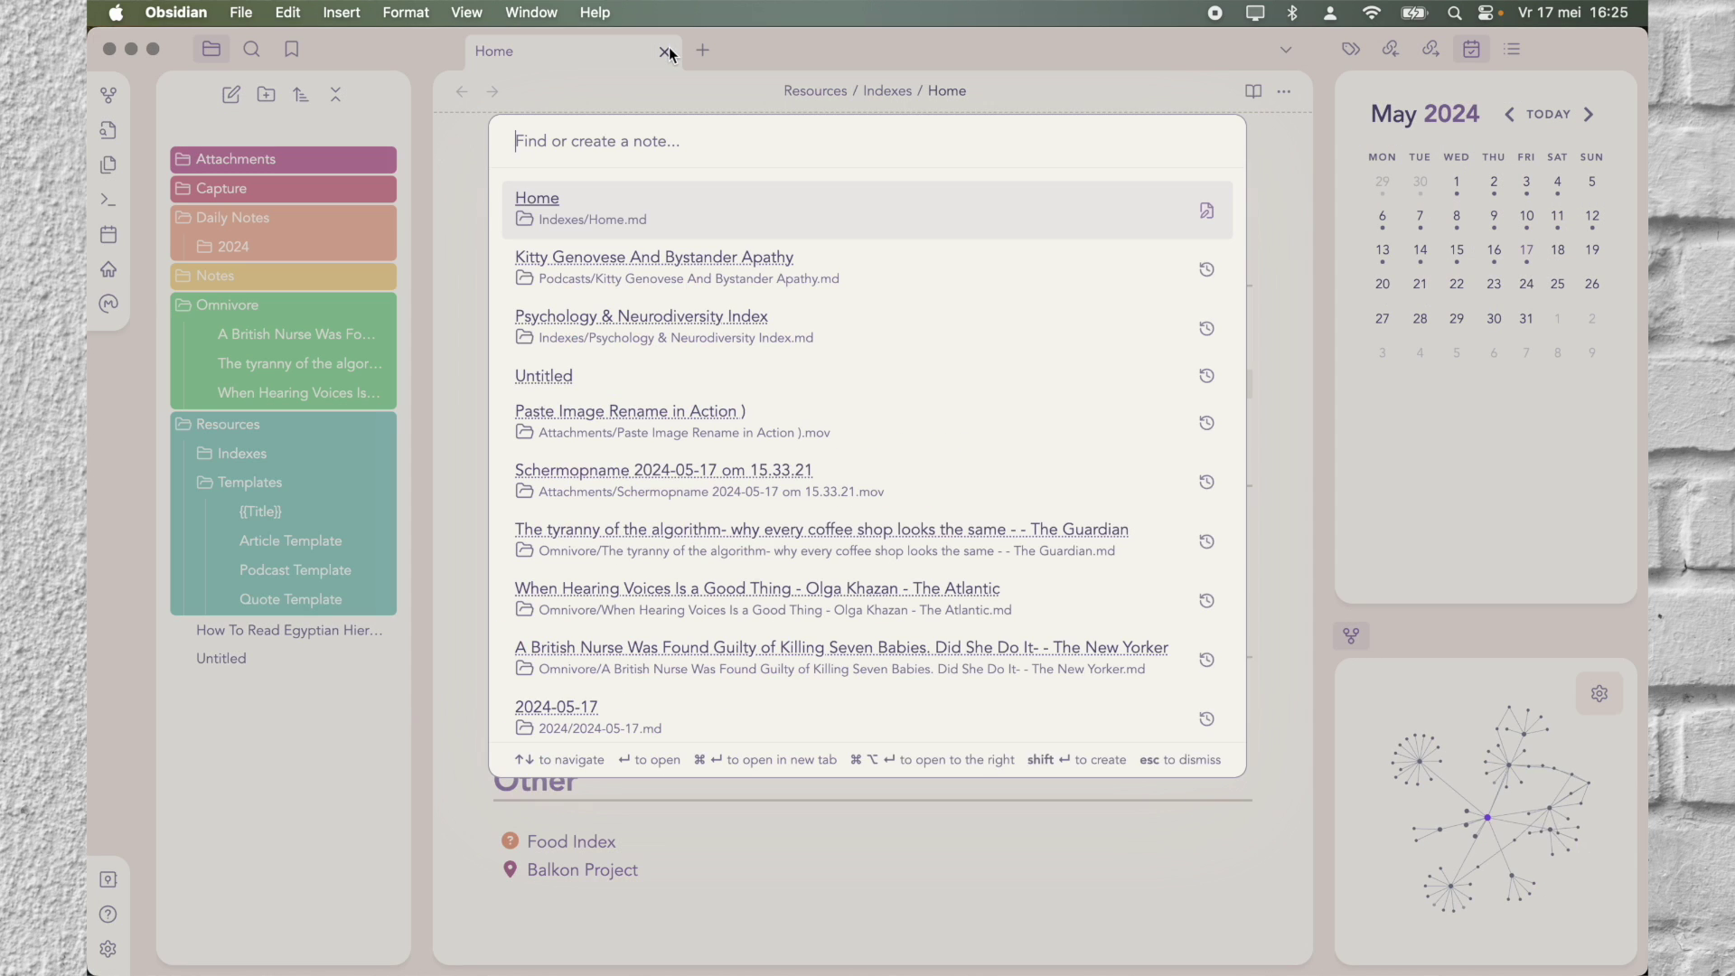
click(723, 259)
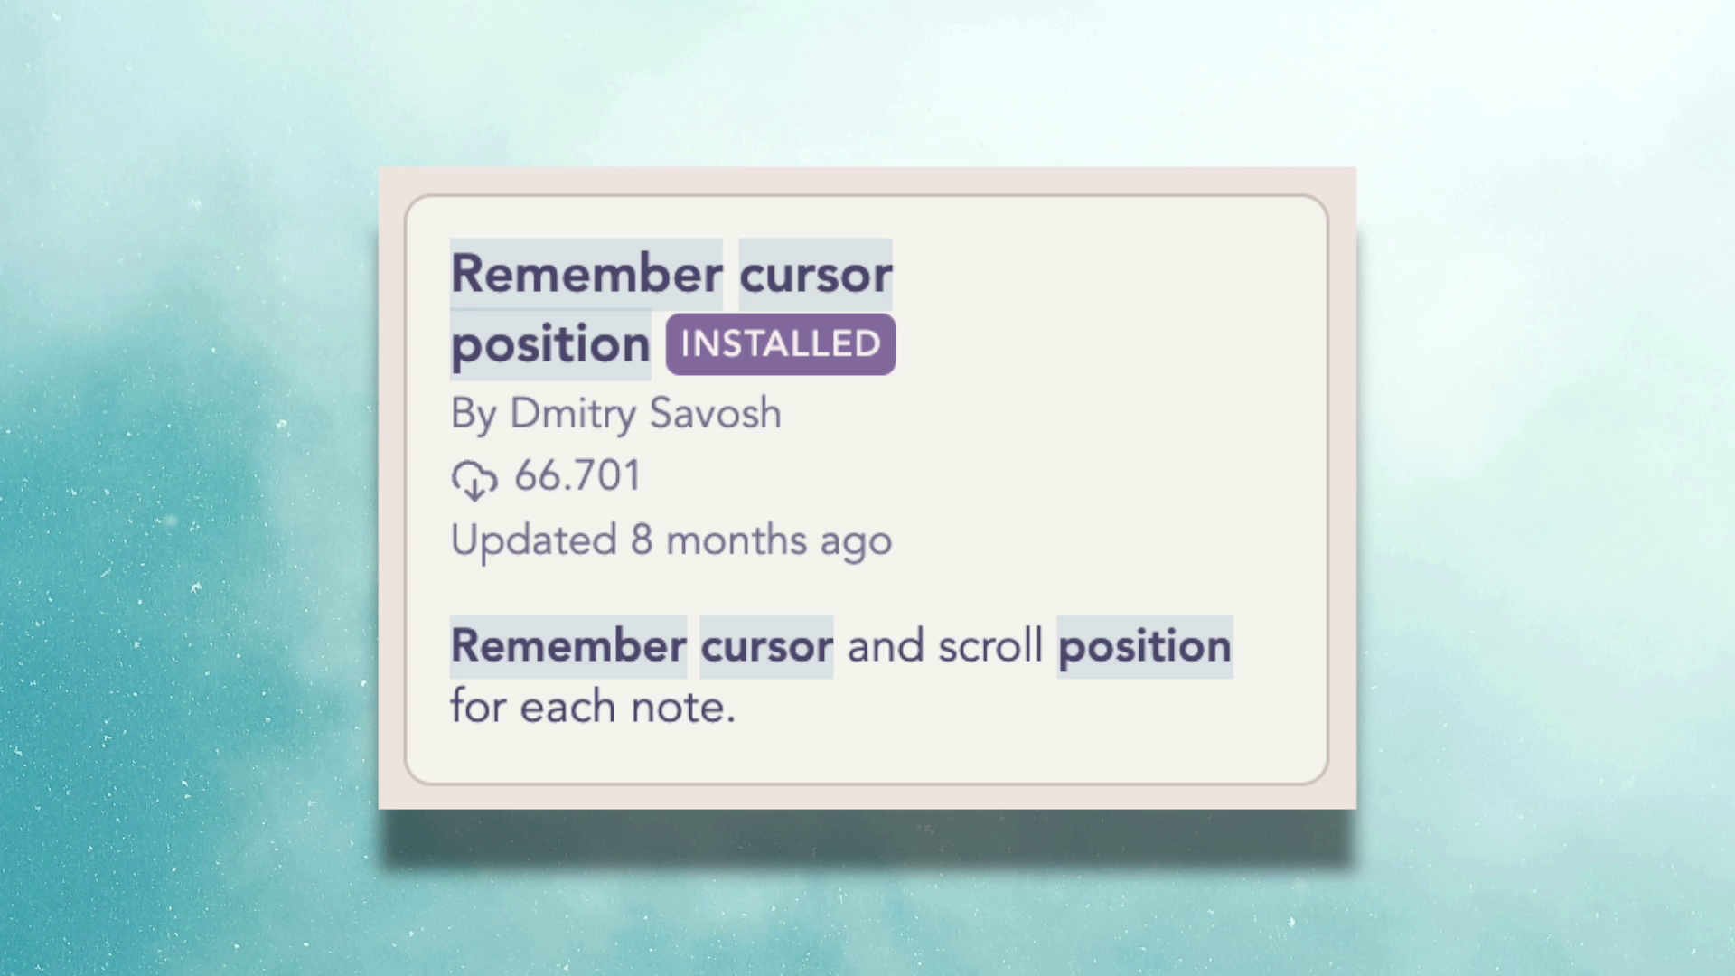
Step: After typing 'ipsum', add a 'Test :)' line after 'no respect.' in The Chicks vs. The Iraq War
text(ipsum)
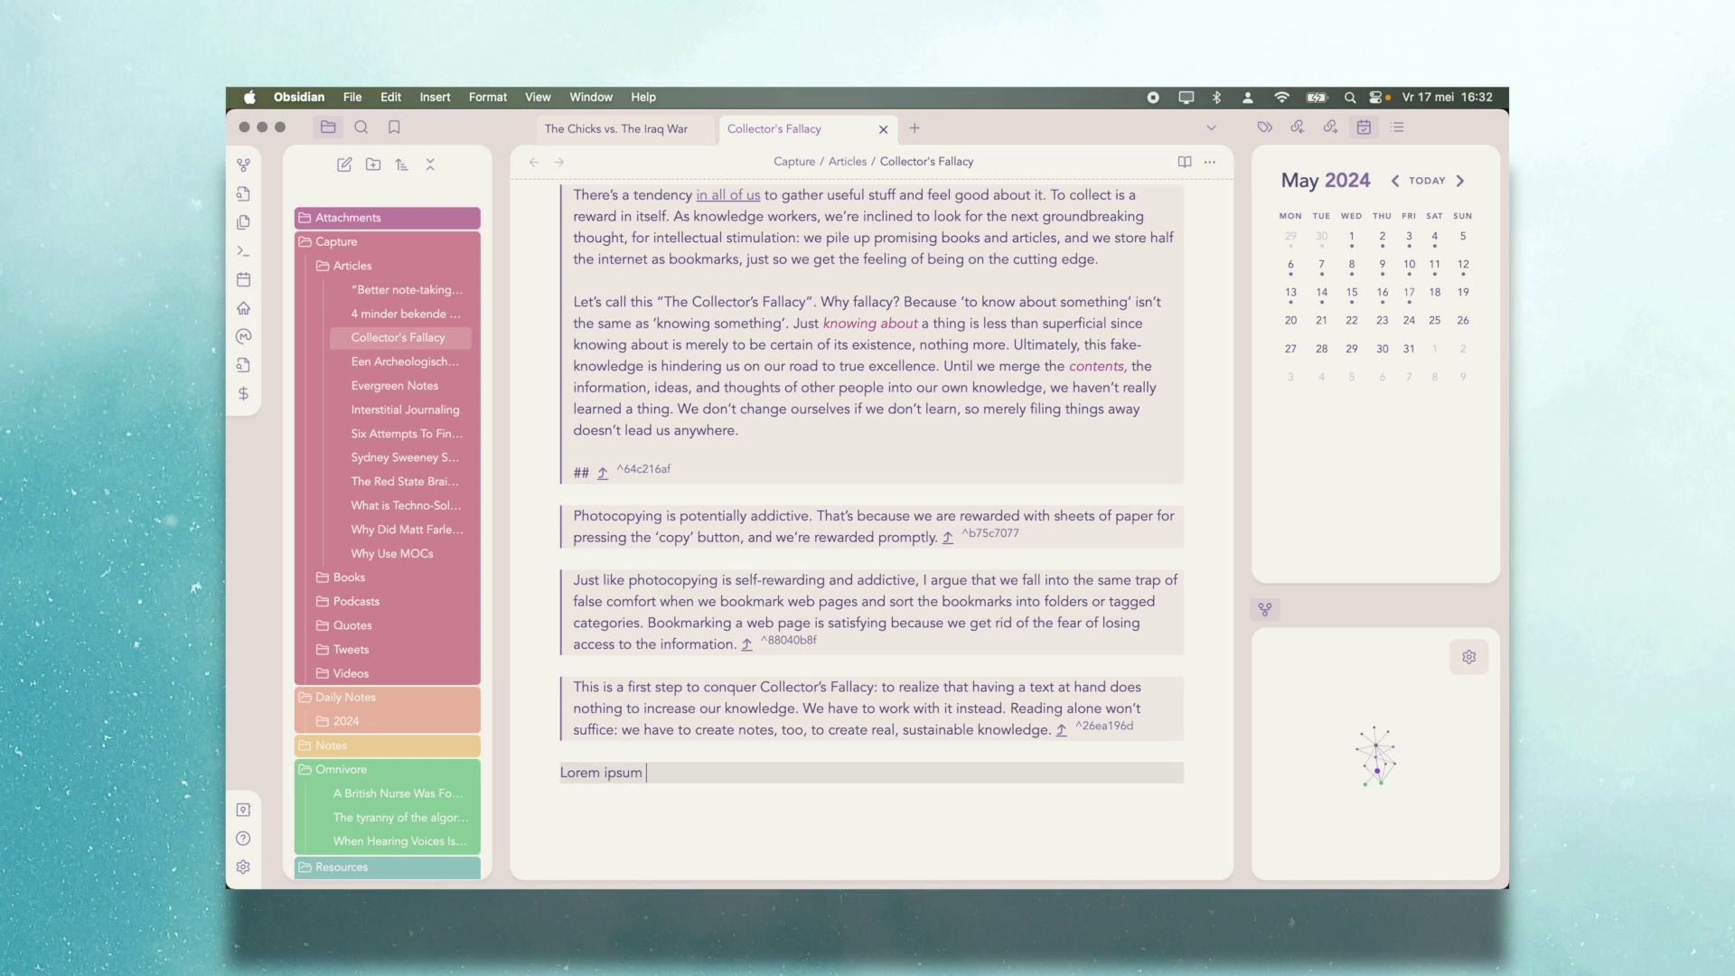
click(576, 128)
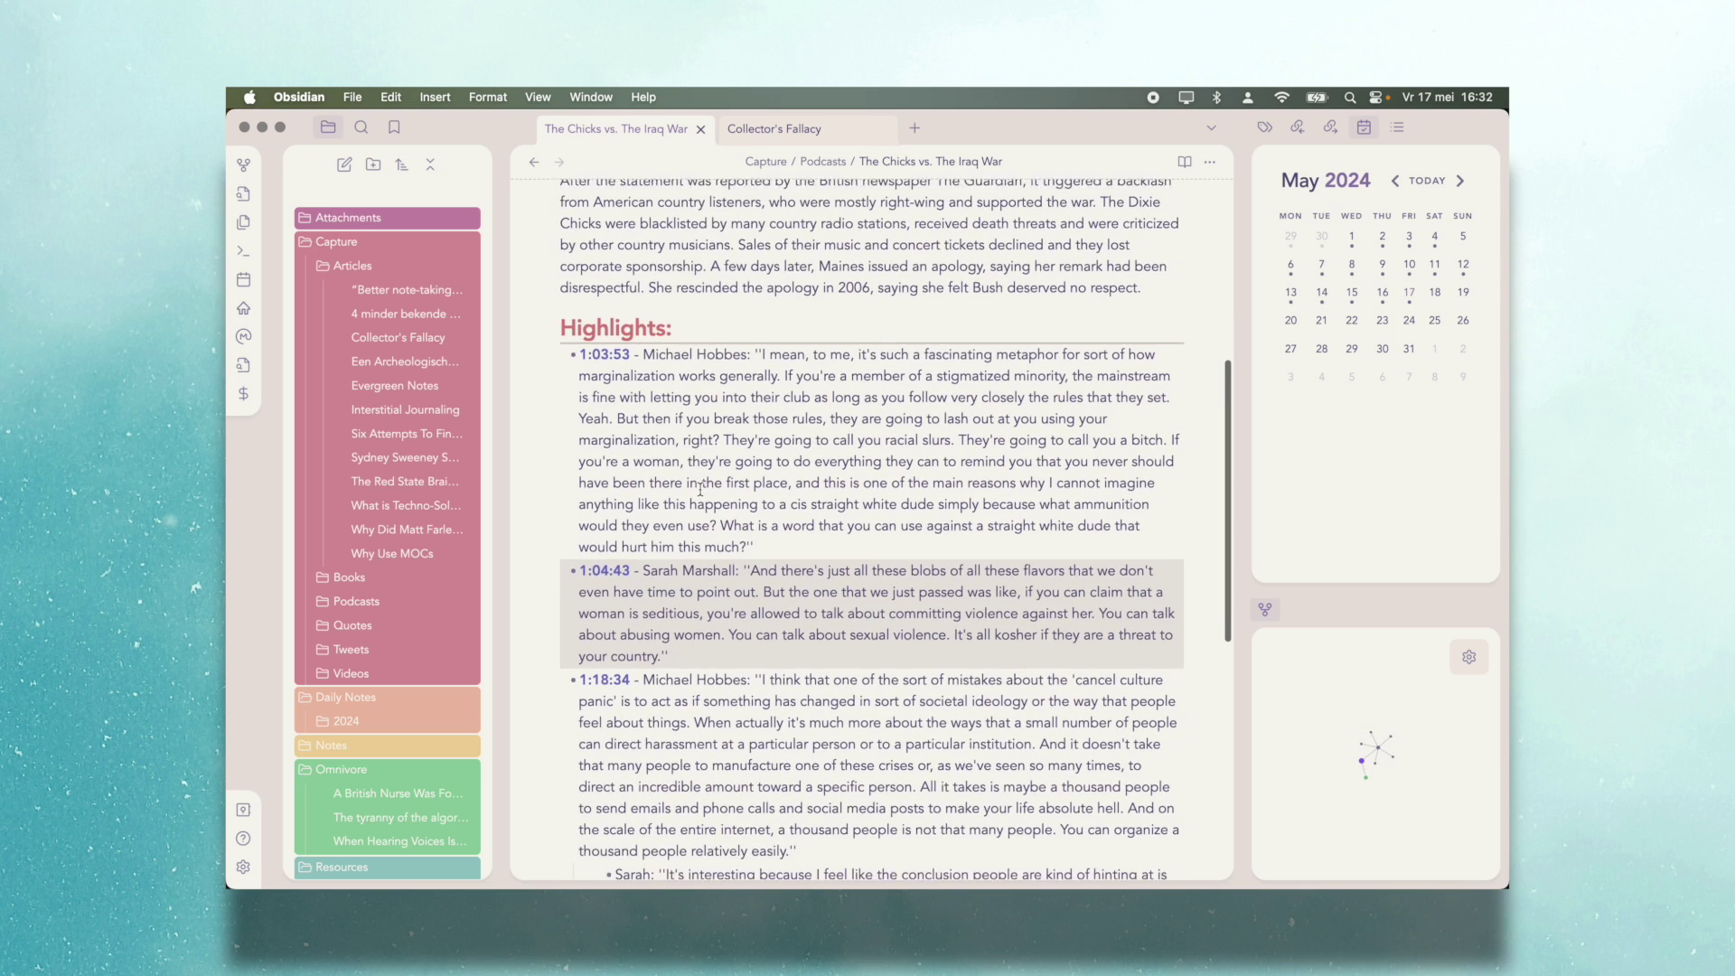
click(1144, 406)
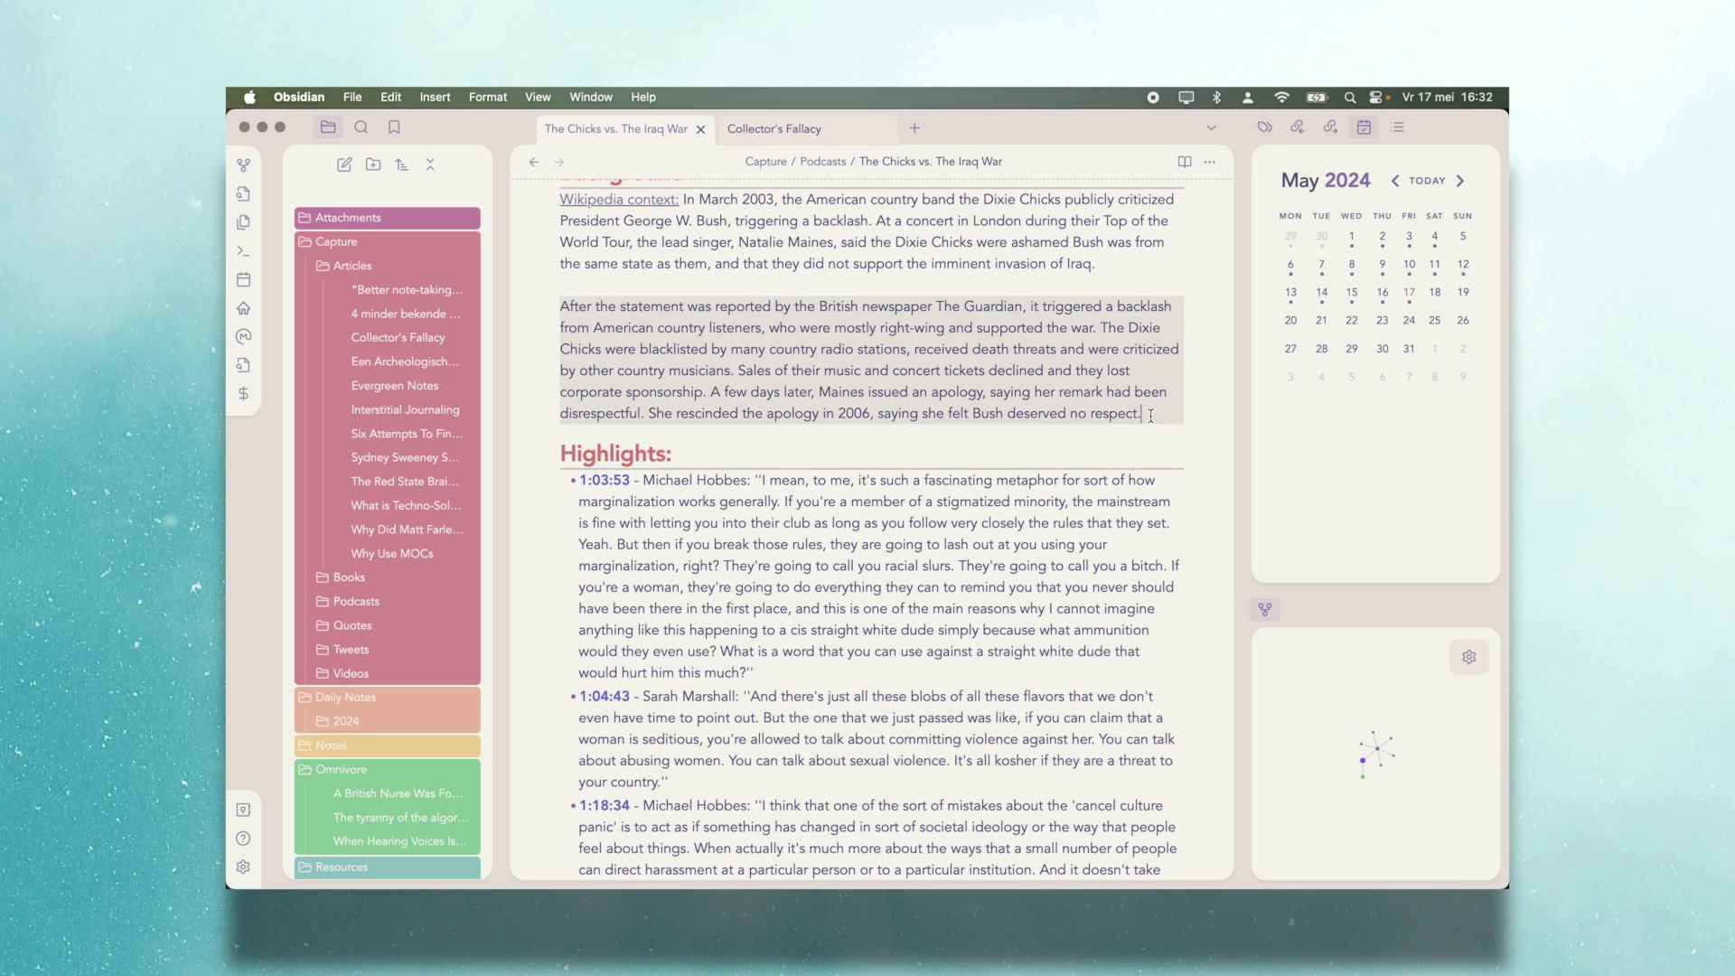
key(Return)
key(Return)
text(Test :))
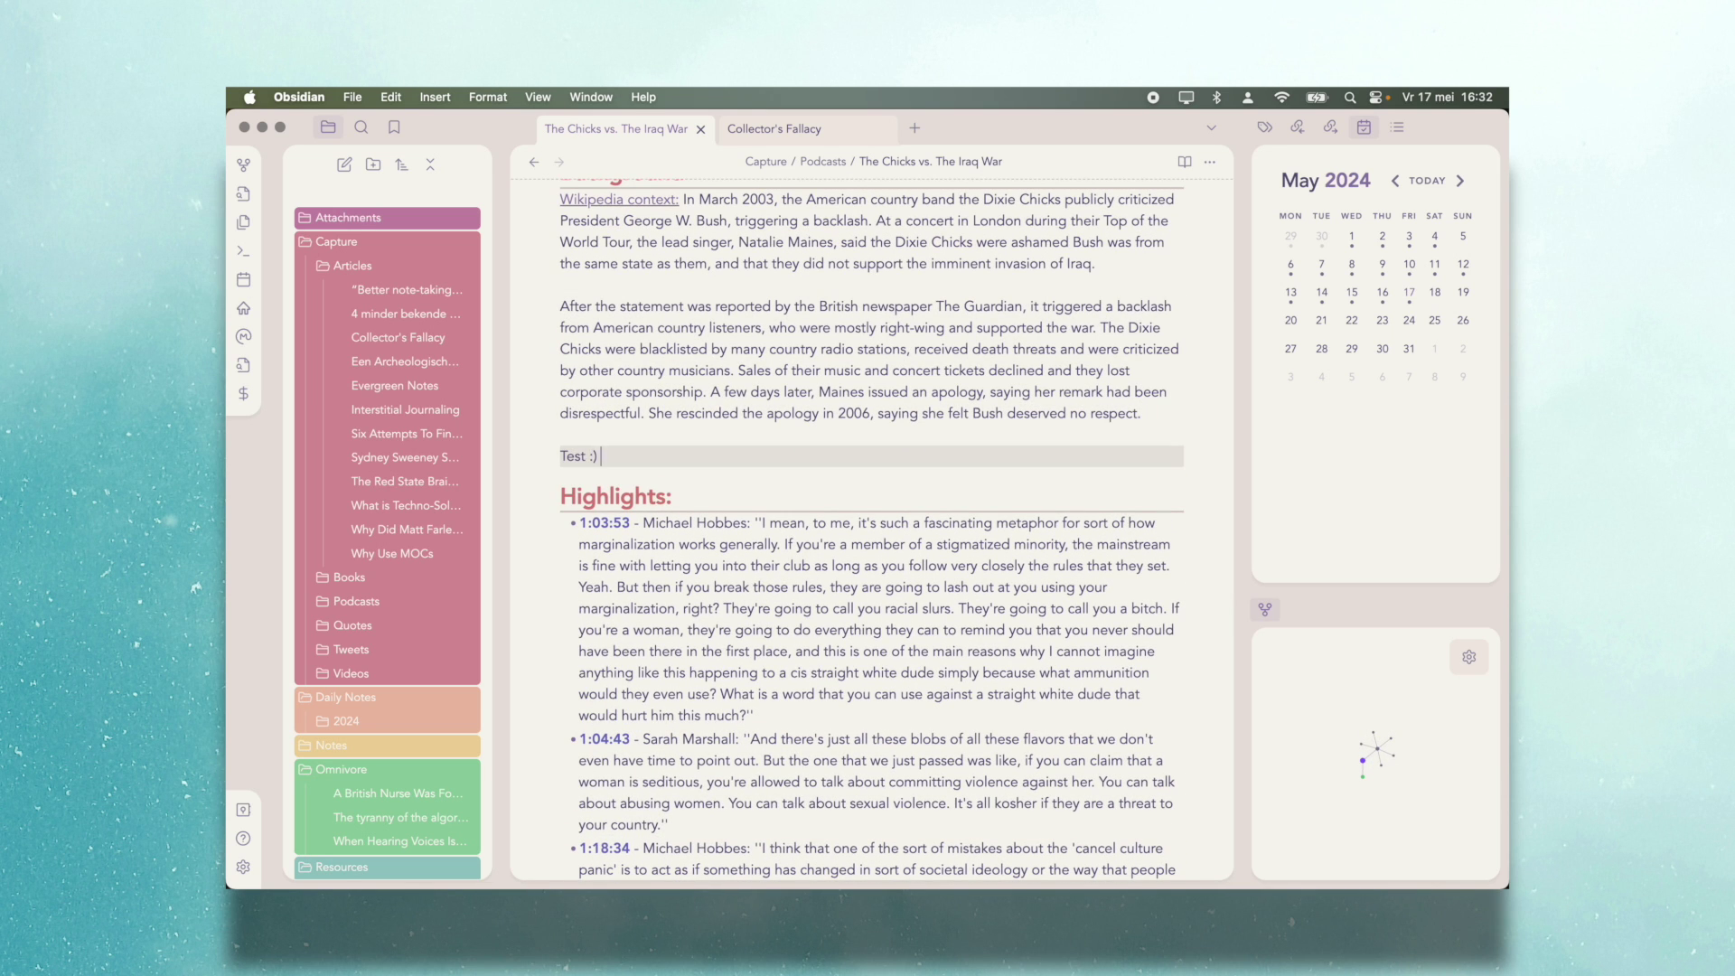
scroll(872, 529, down, 2)
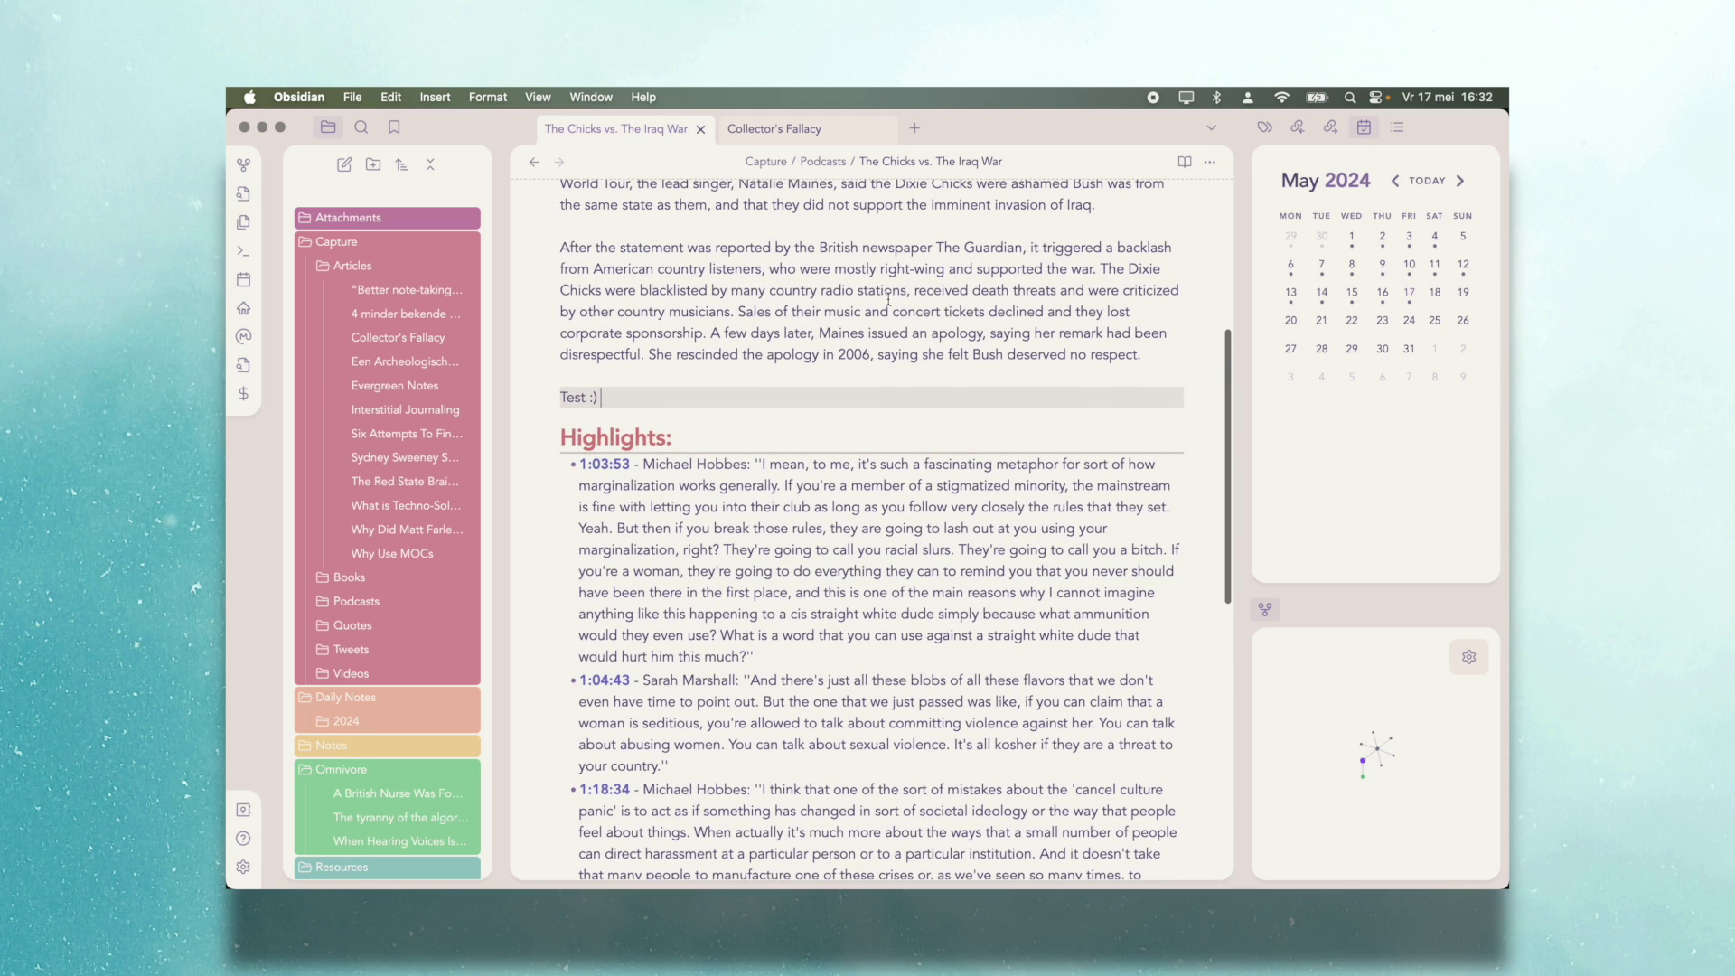
click(809, 131)
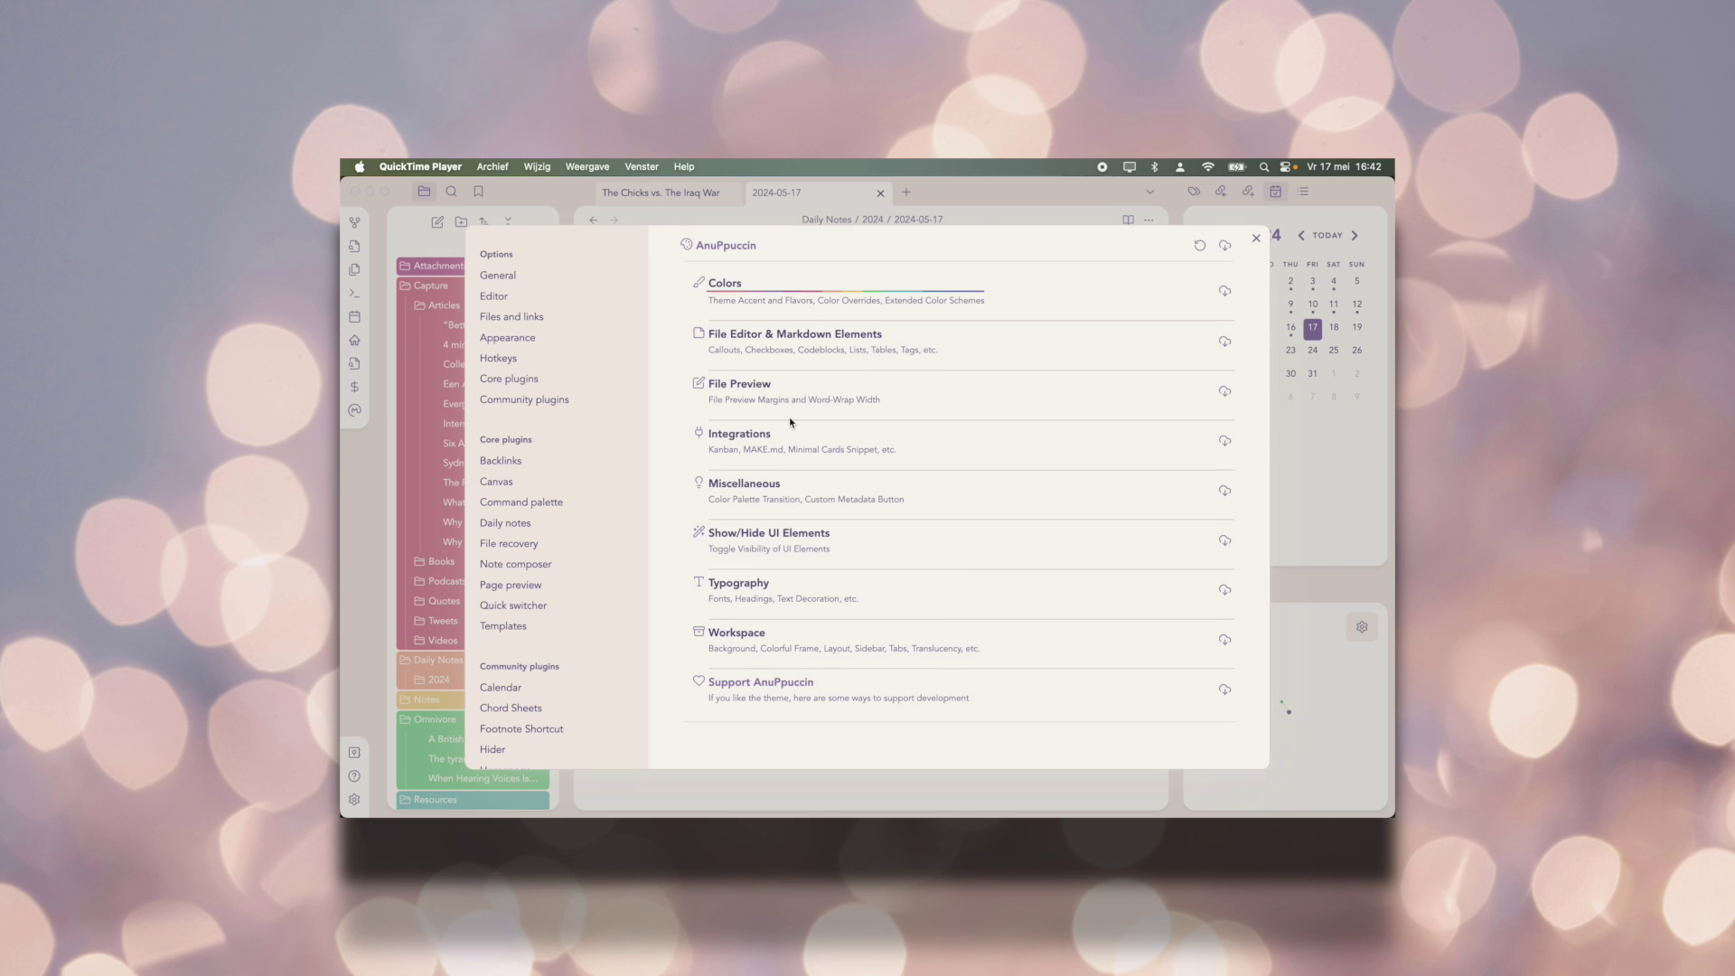
Step: Expand and review the AnuPpuccin Colors settings, then expand Typography
scroll(795, 416, up, 1)
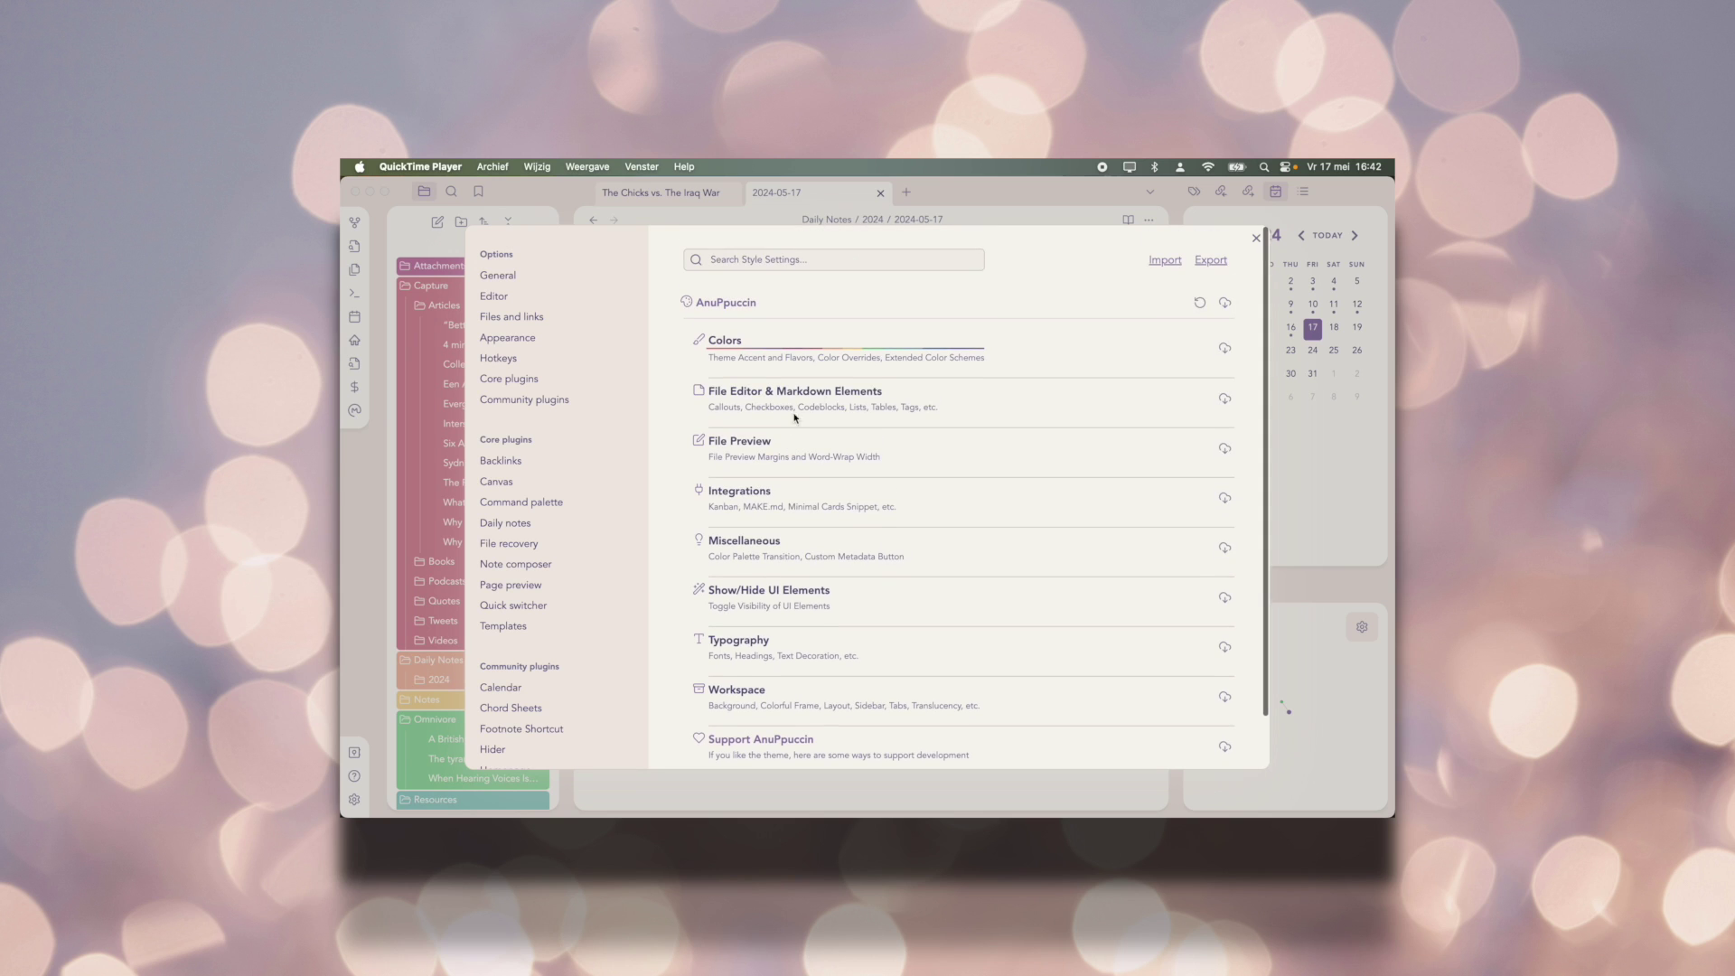
click(856, 365)
click(858, 359)
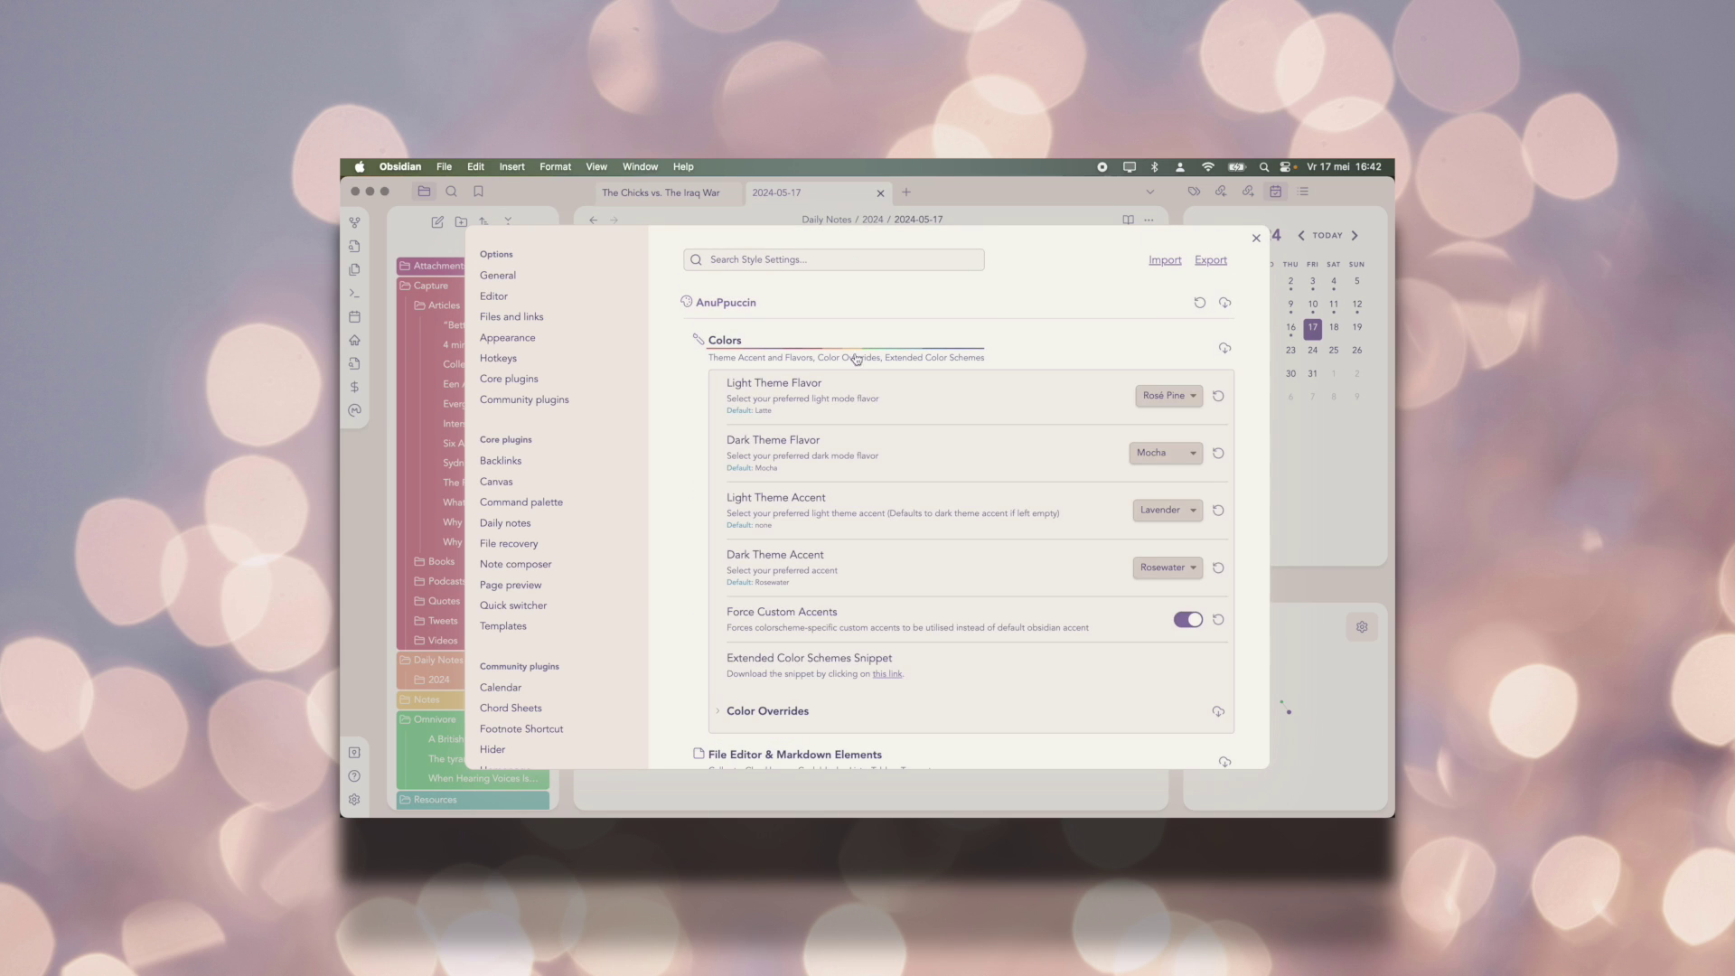
scroll(861, 447, down, 2)
scroll(861, 447, up, 1)
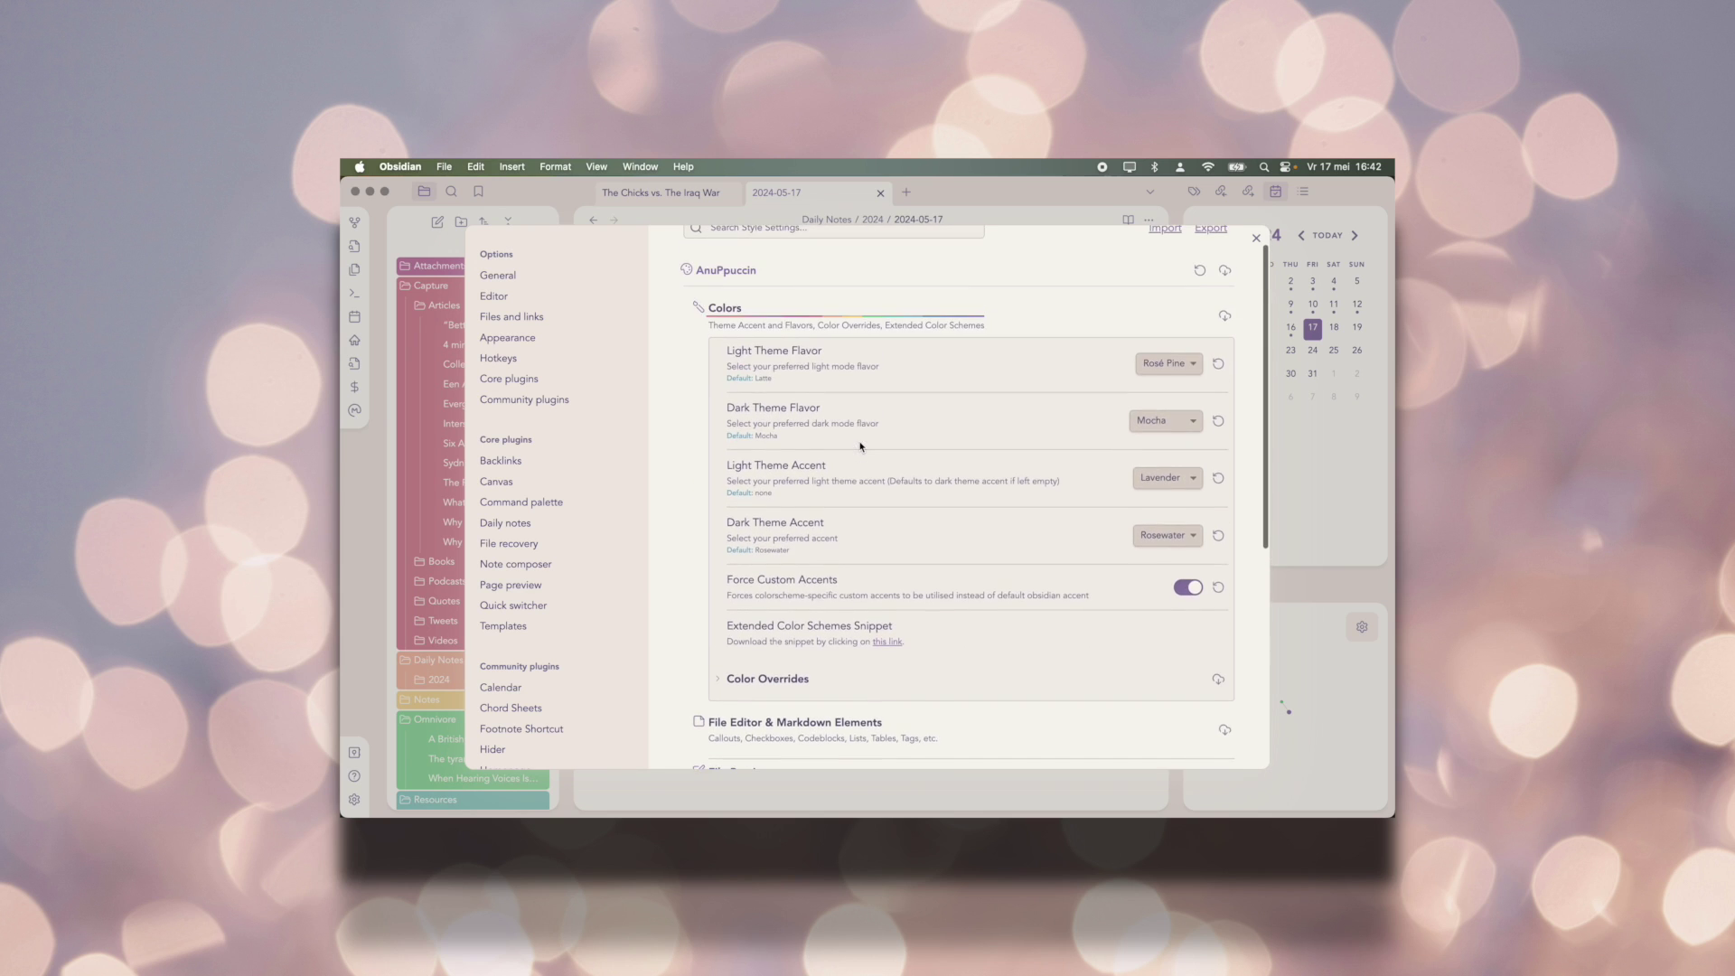
click(804, 327)
click(743, 587)
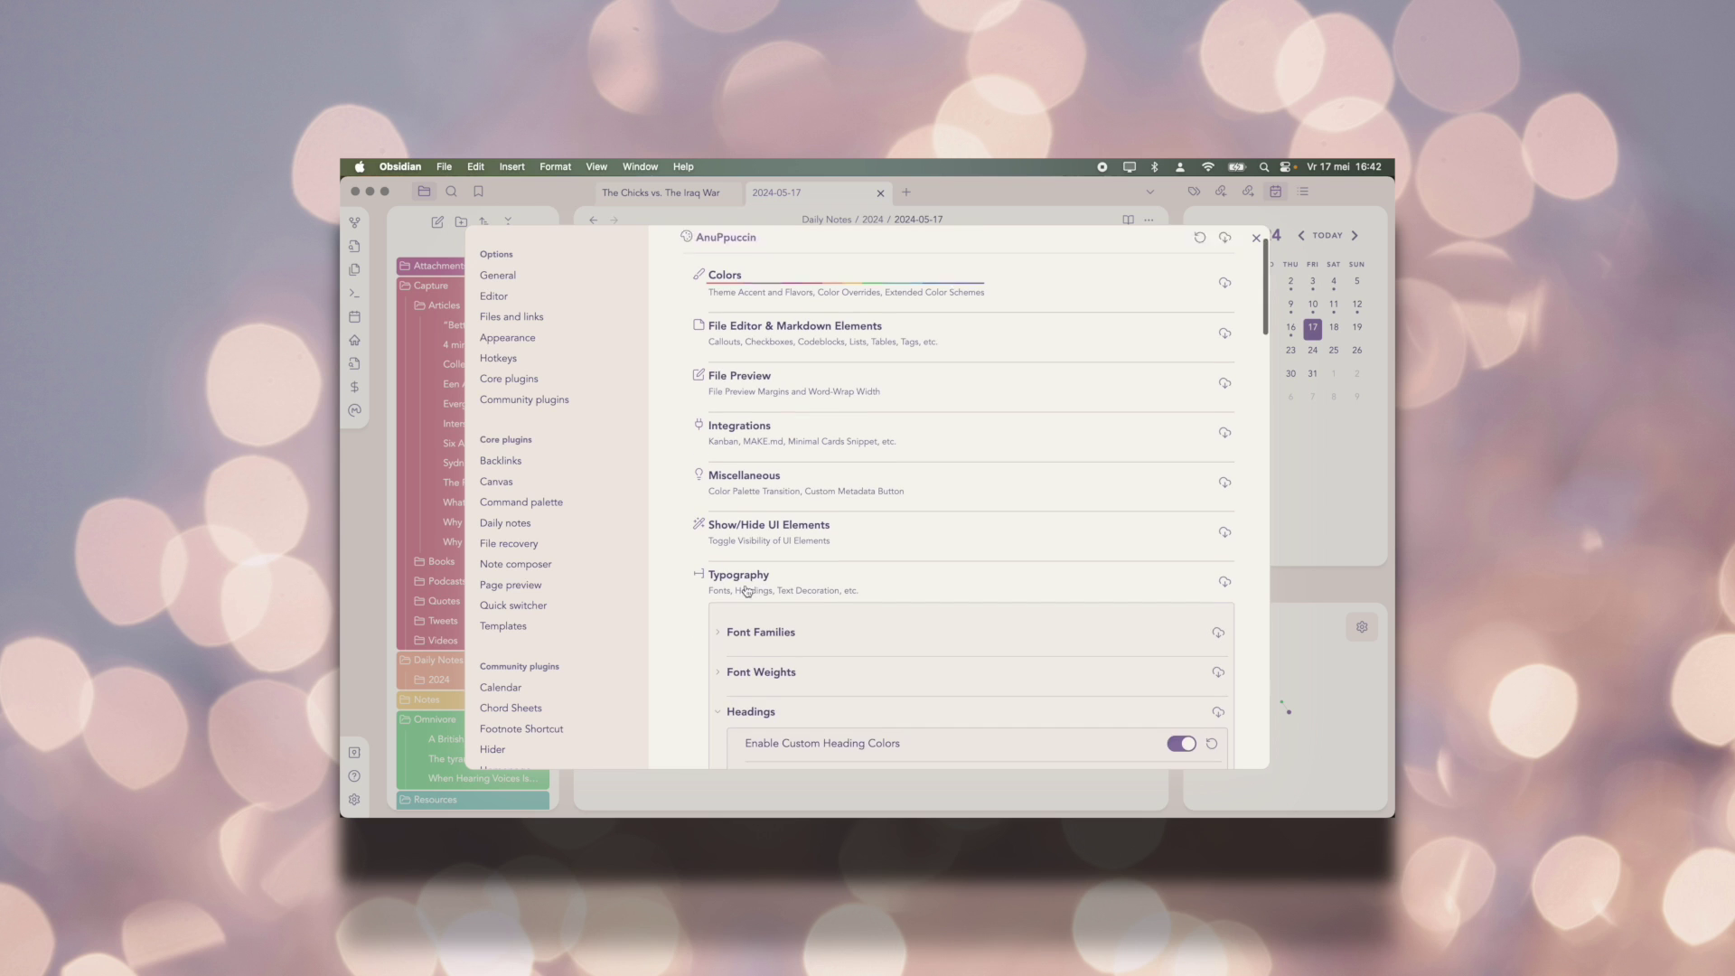
scroll(747, 590, down, 3)
scroll(747, 589, down, 5)
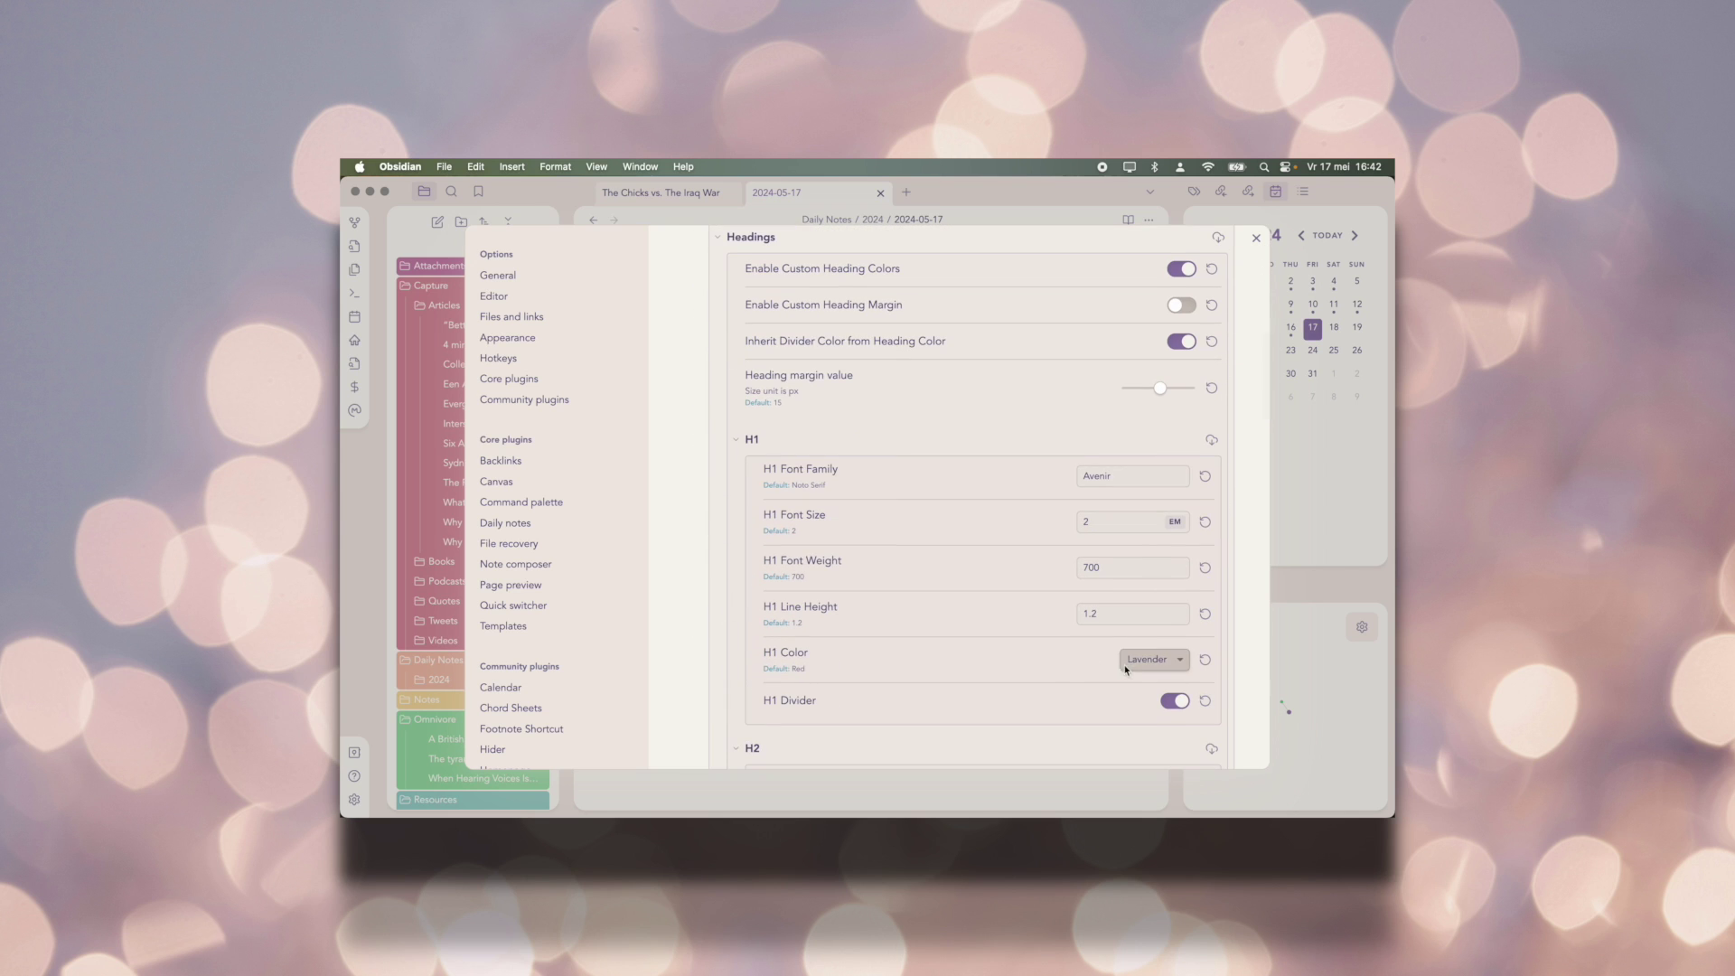
Step: Keep Lavender as the H1 colour, check the H2 colours, and copy the exported settings JSON
click(1147, 660)
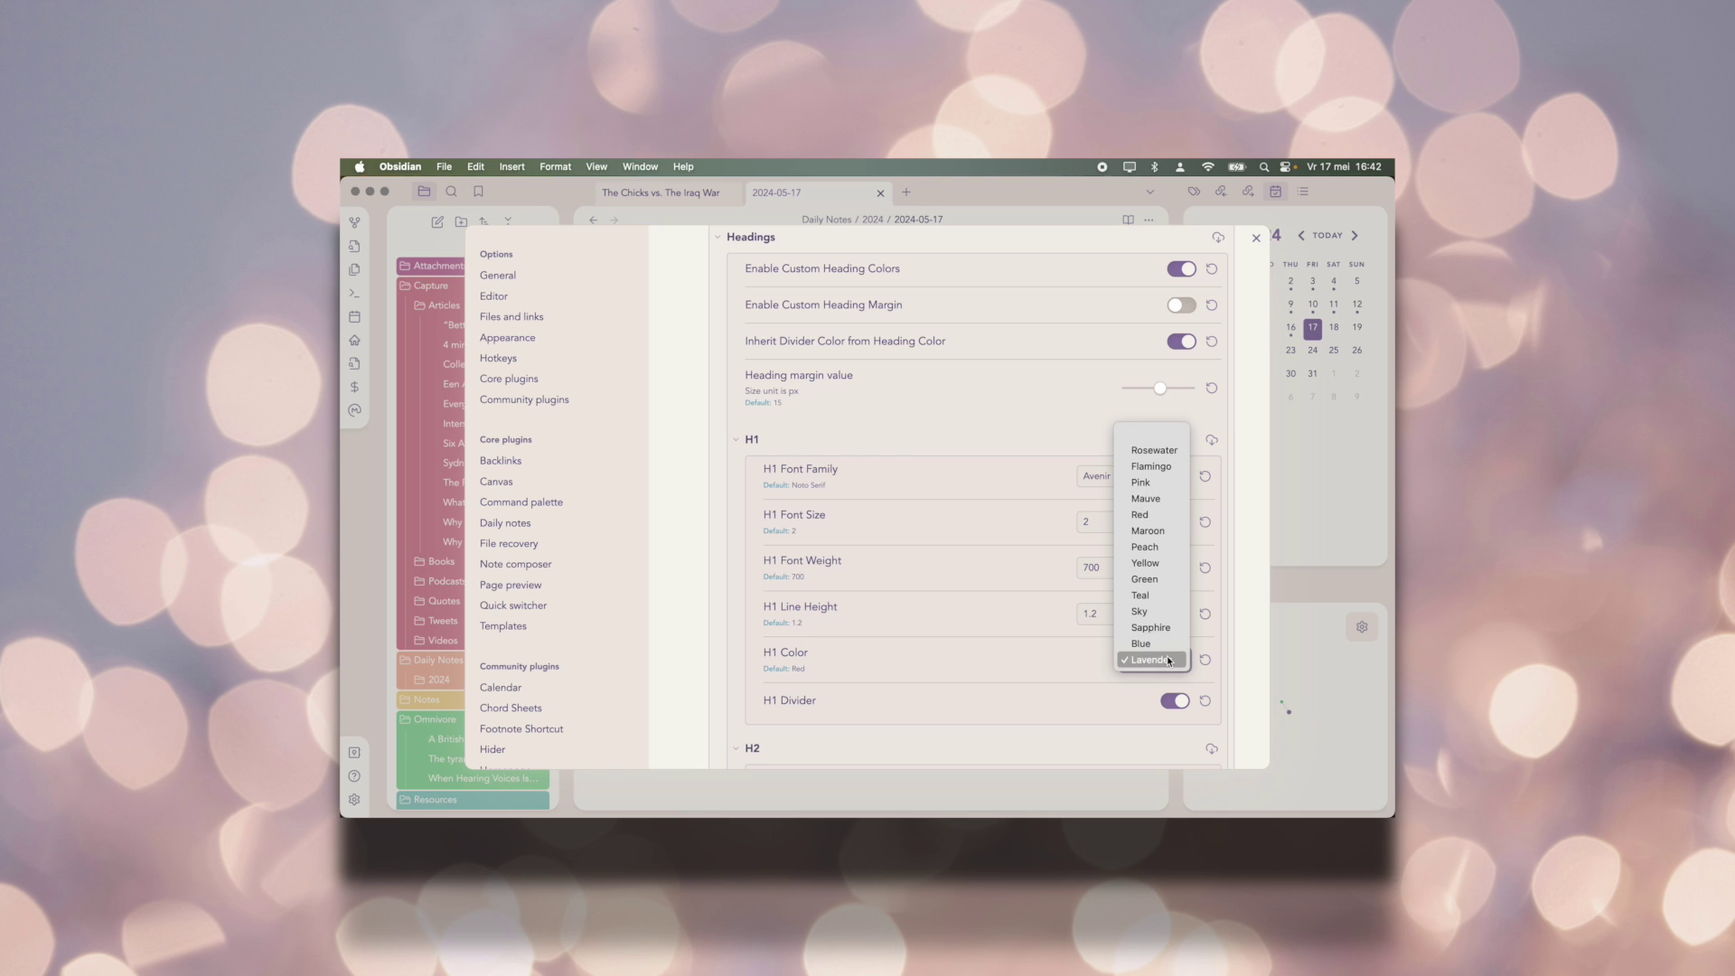
click(1164, 659)
scroll(1042, 616, down, 5)
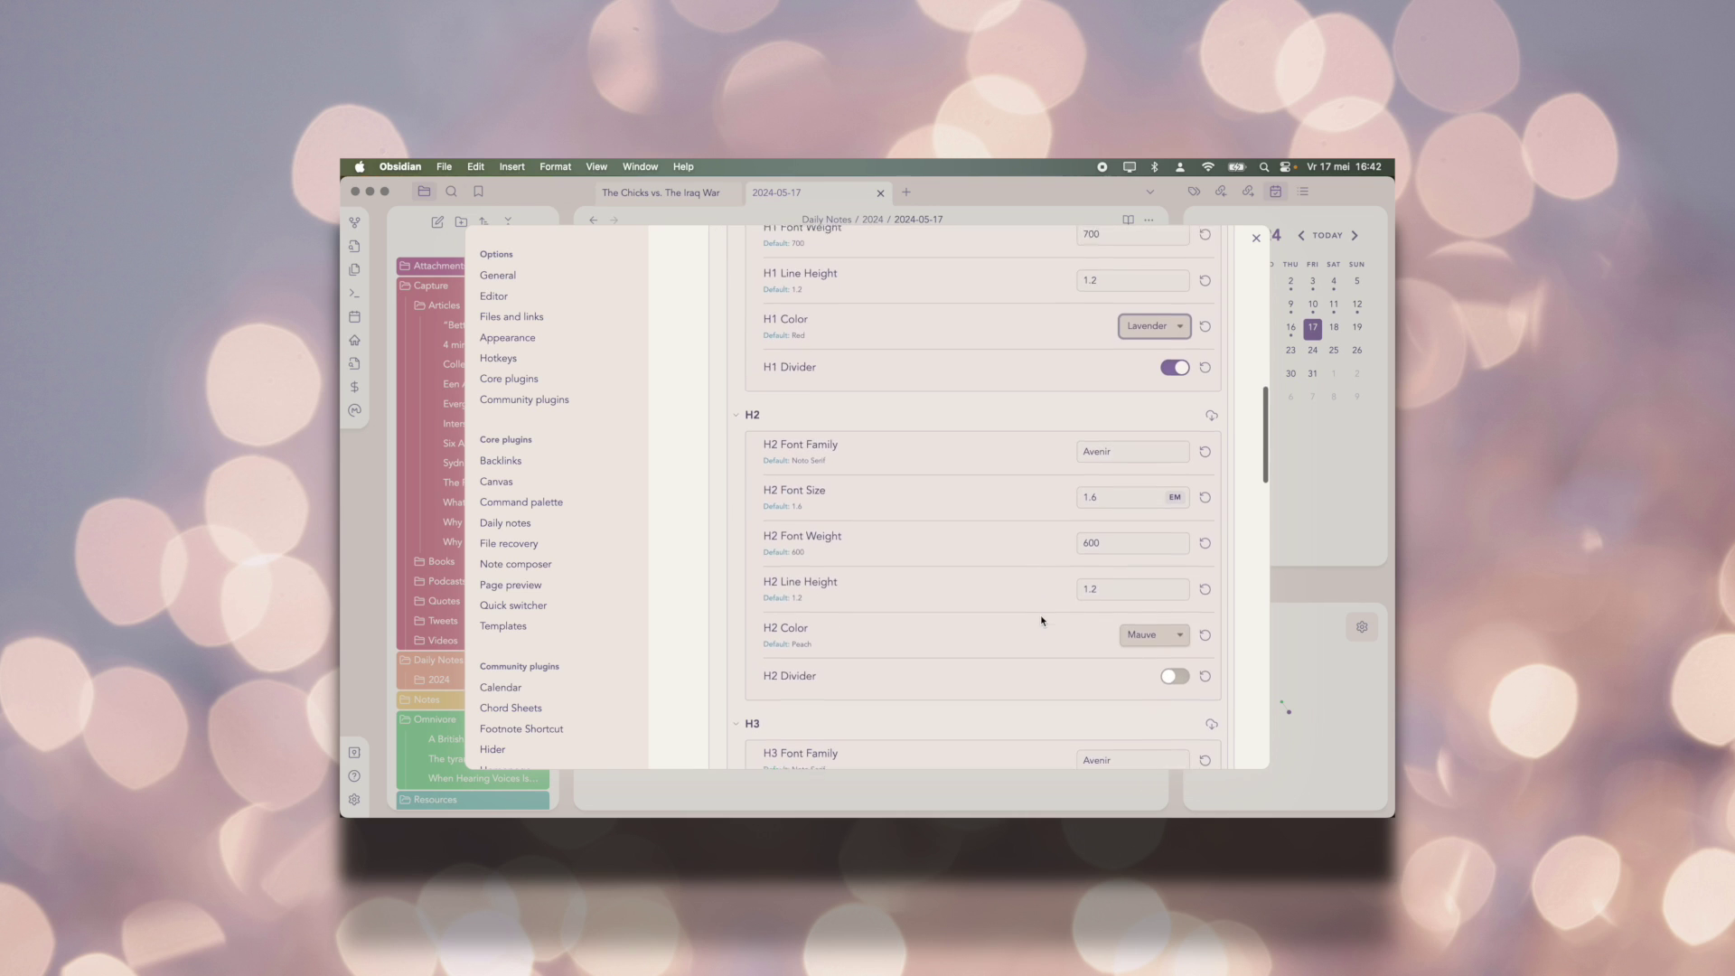
click(1149, 630)
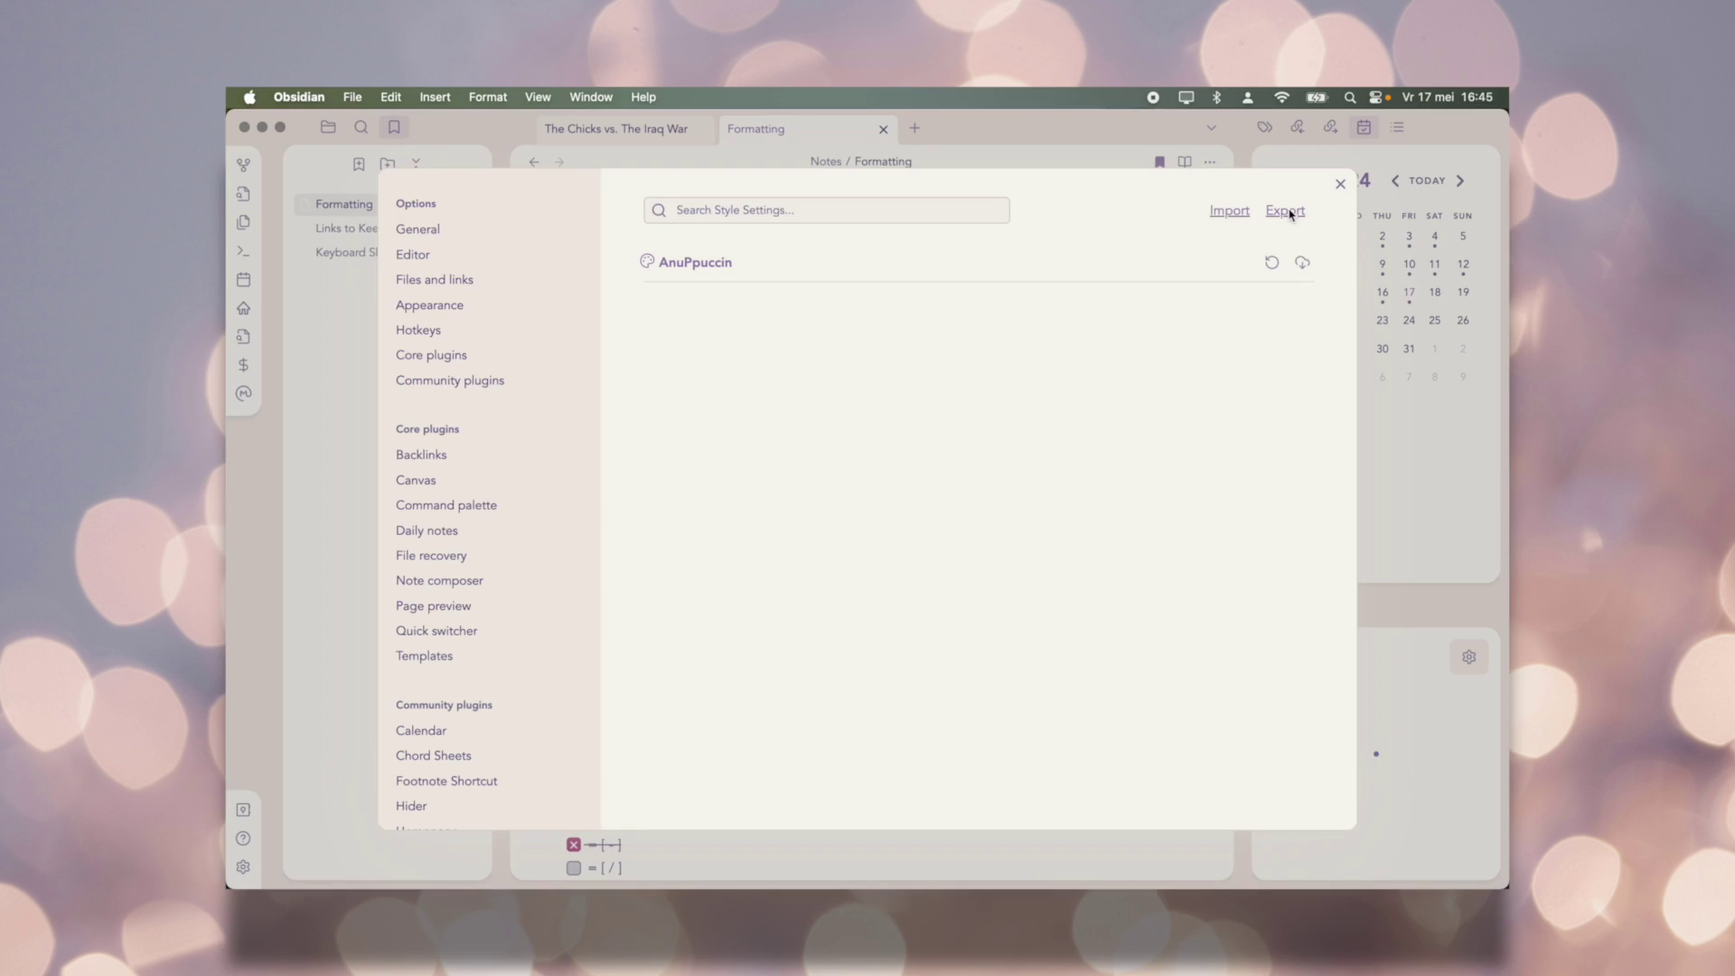
click(1287, 213)
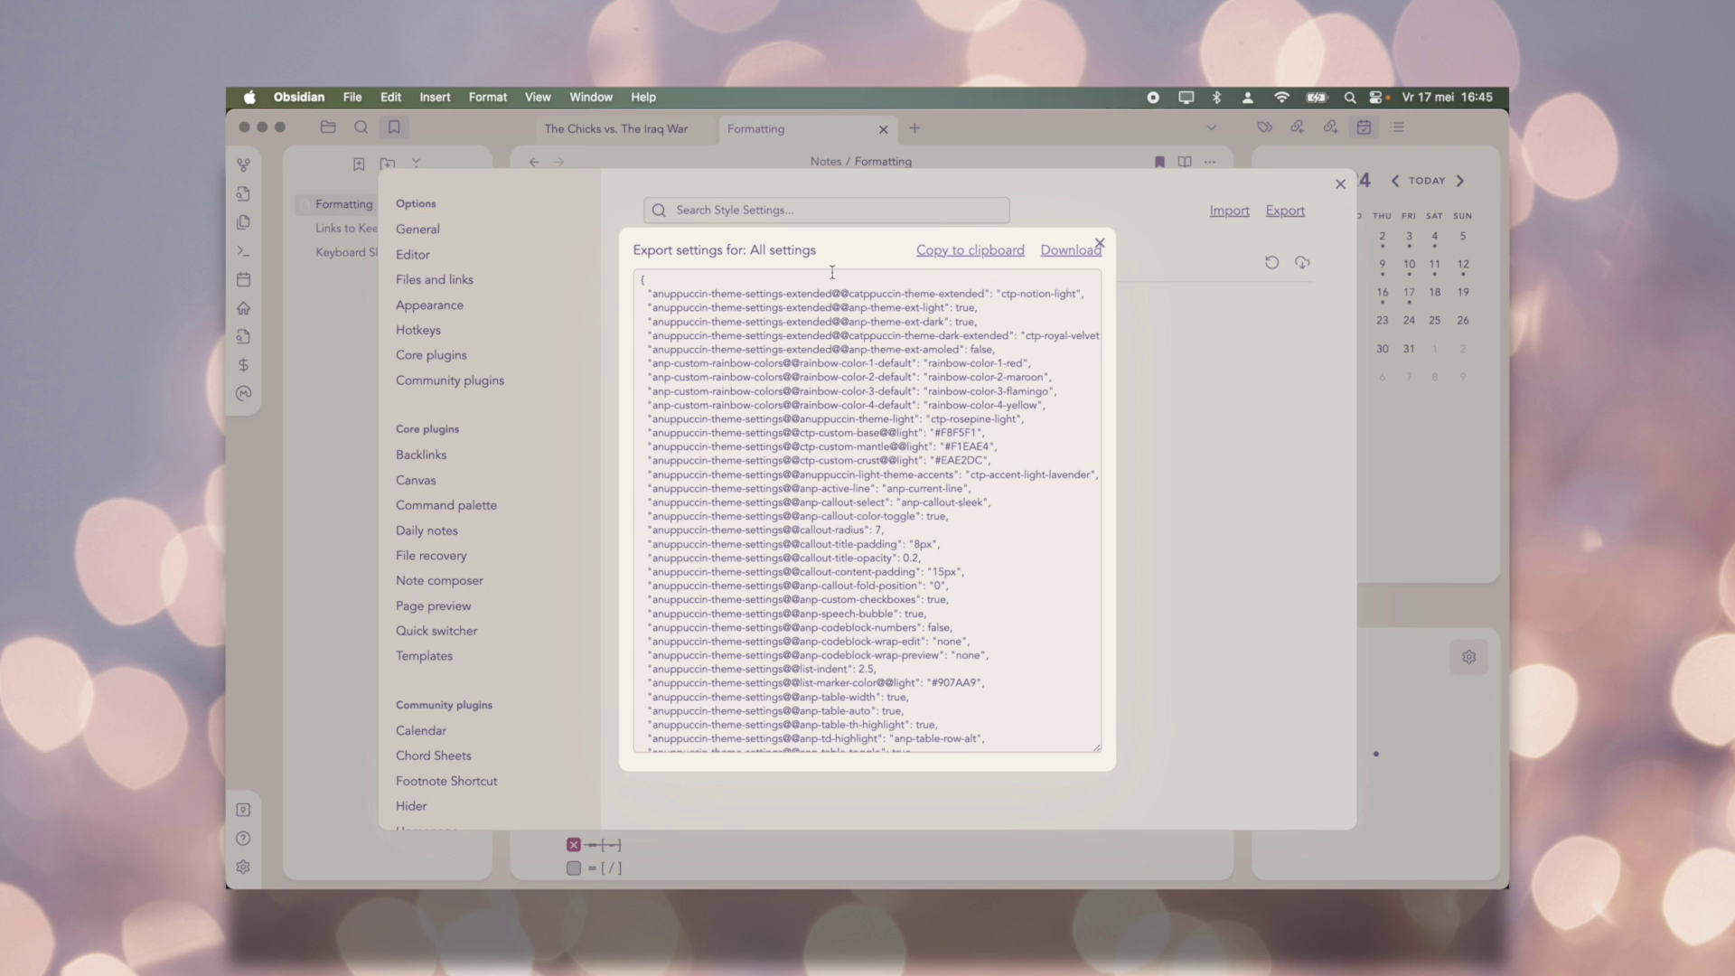
click(992, 253)
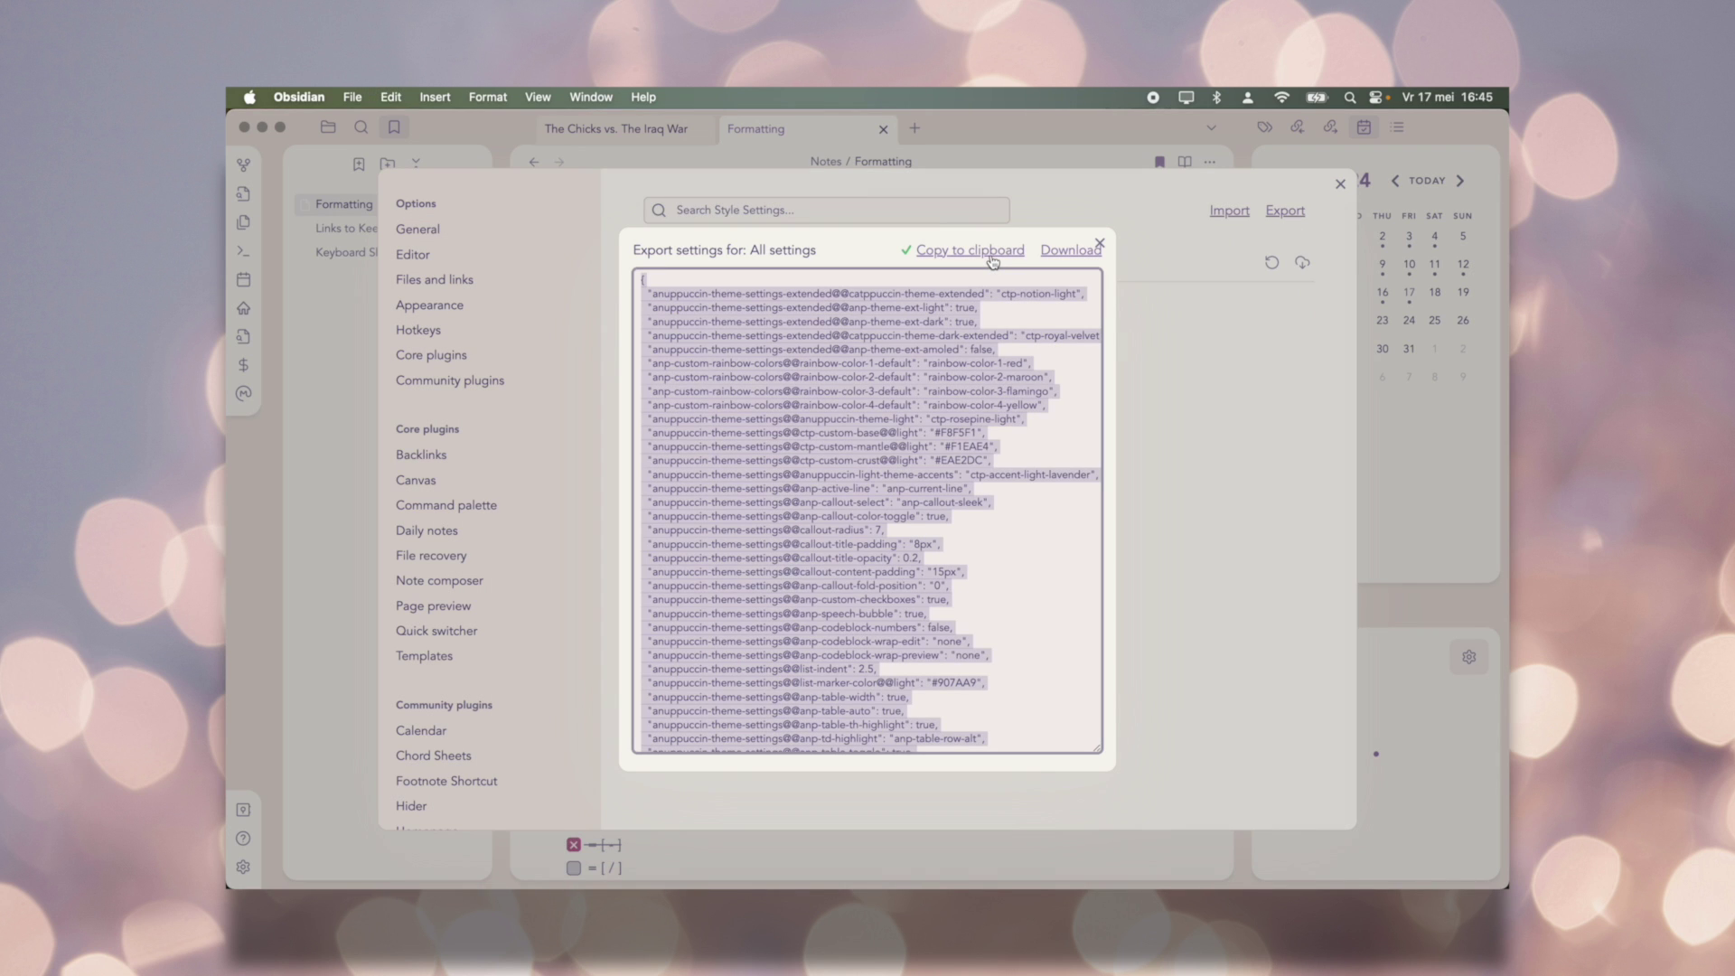
Step: Paste the AnuPpuccin settings JSON into Pastebin, create the guest paste, and select its JSON lines
click(830, 848)
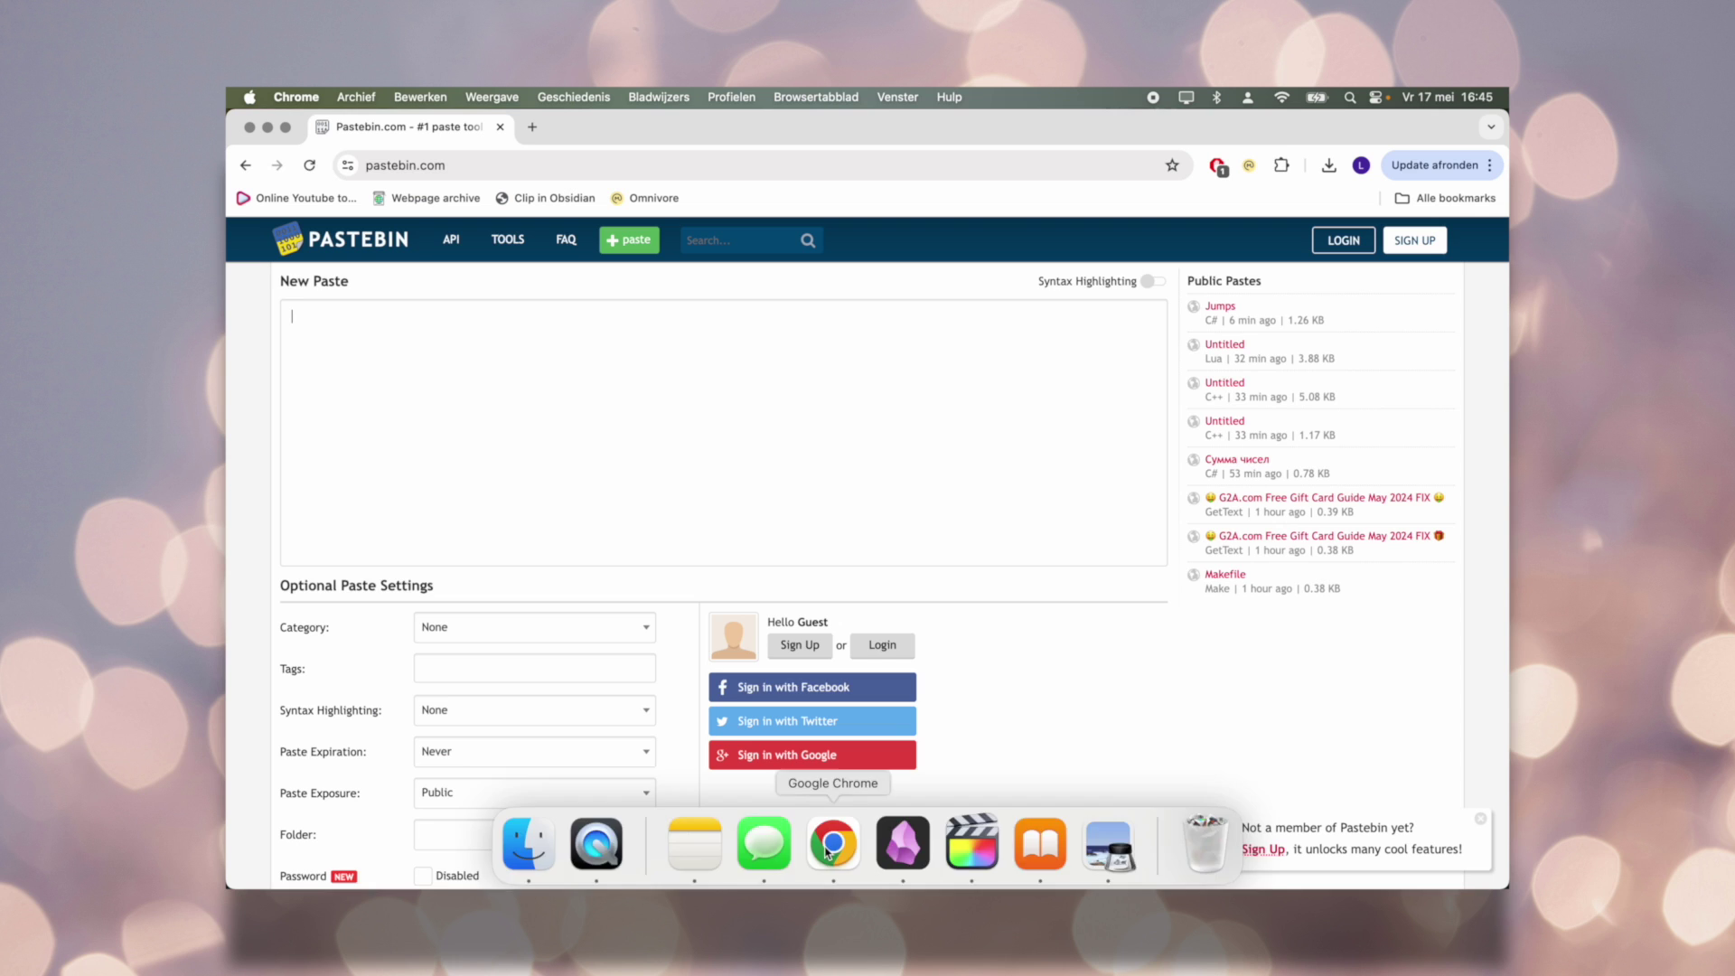
key(super+v)
scroll(524, 587, down, 6)
click(507, 774)
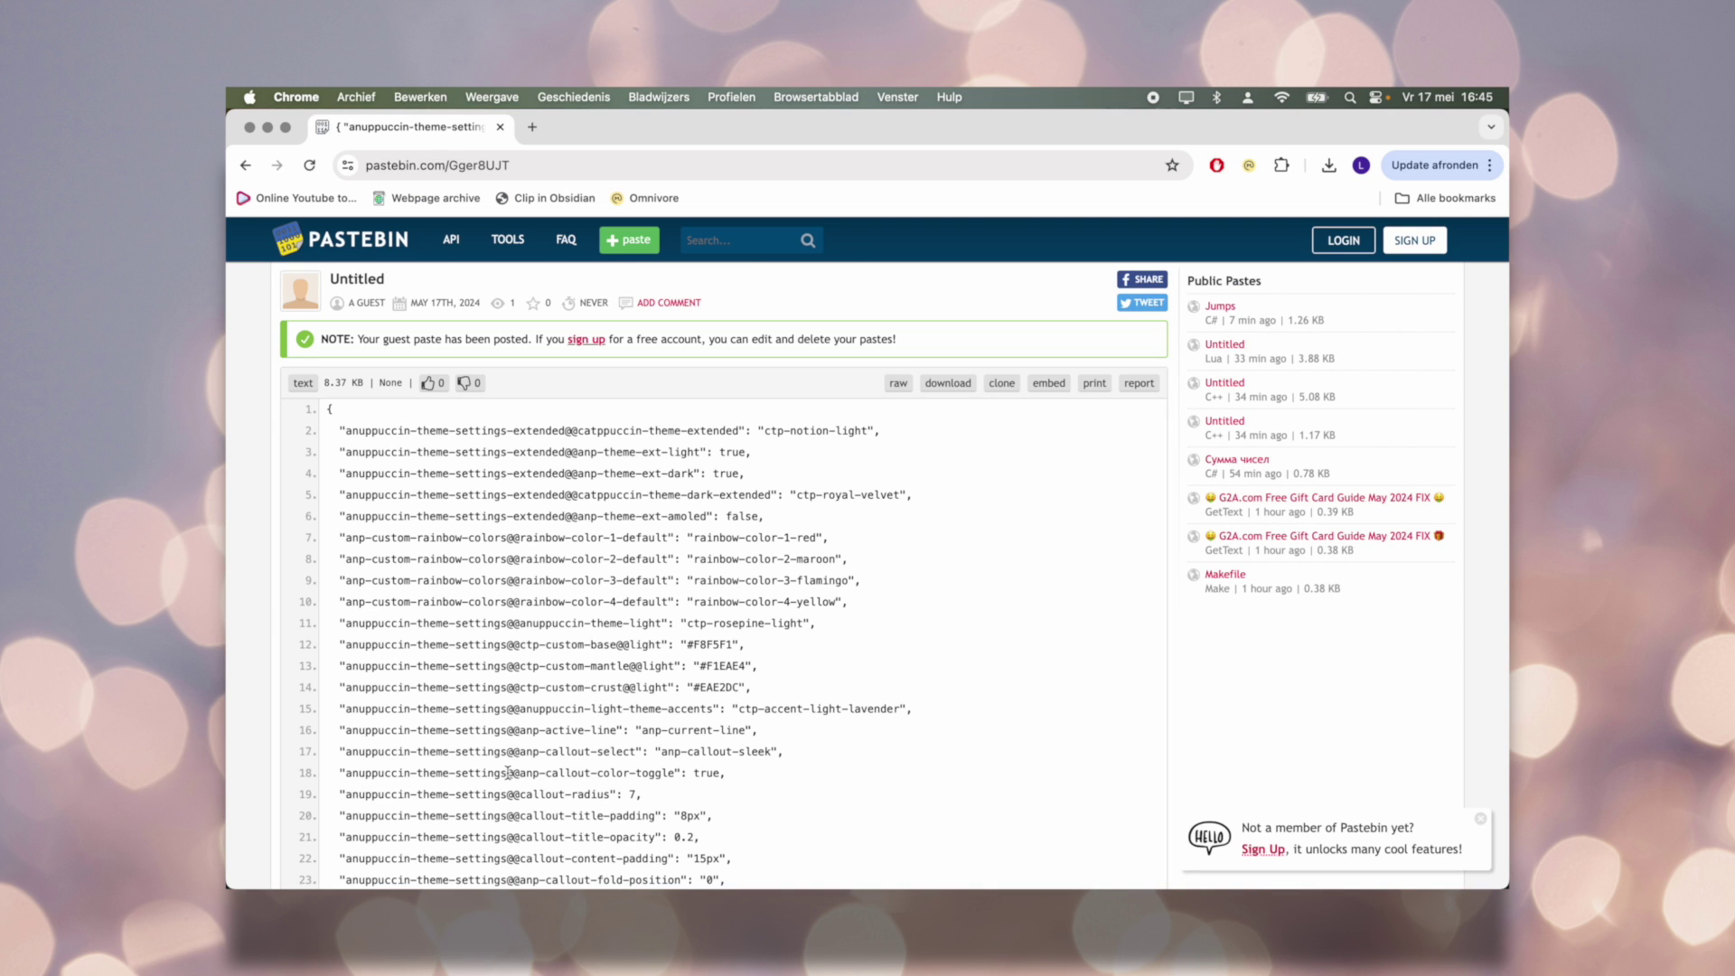
drag(508, 773, 759, 821)
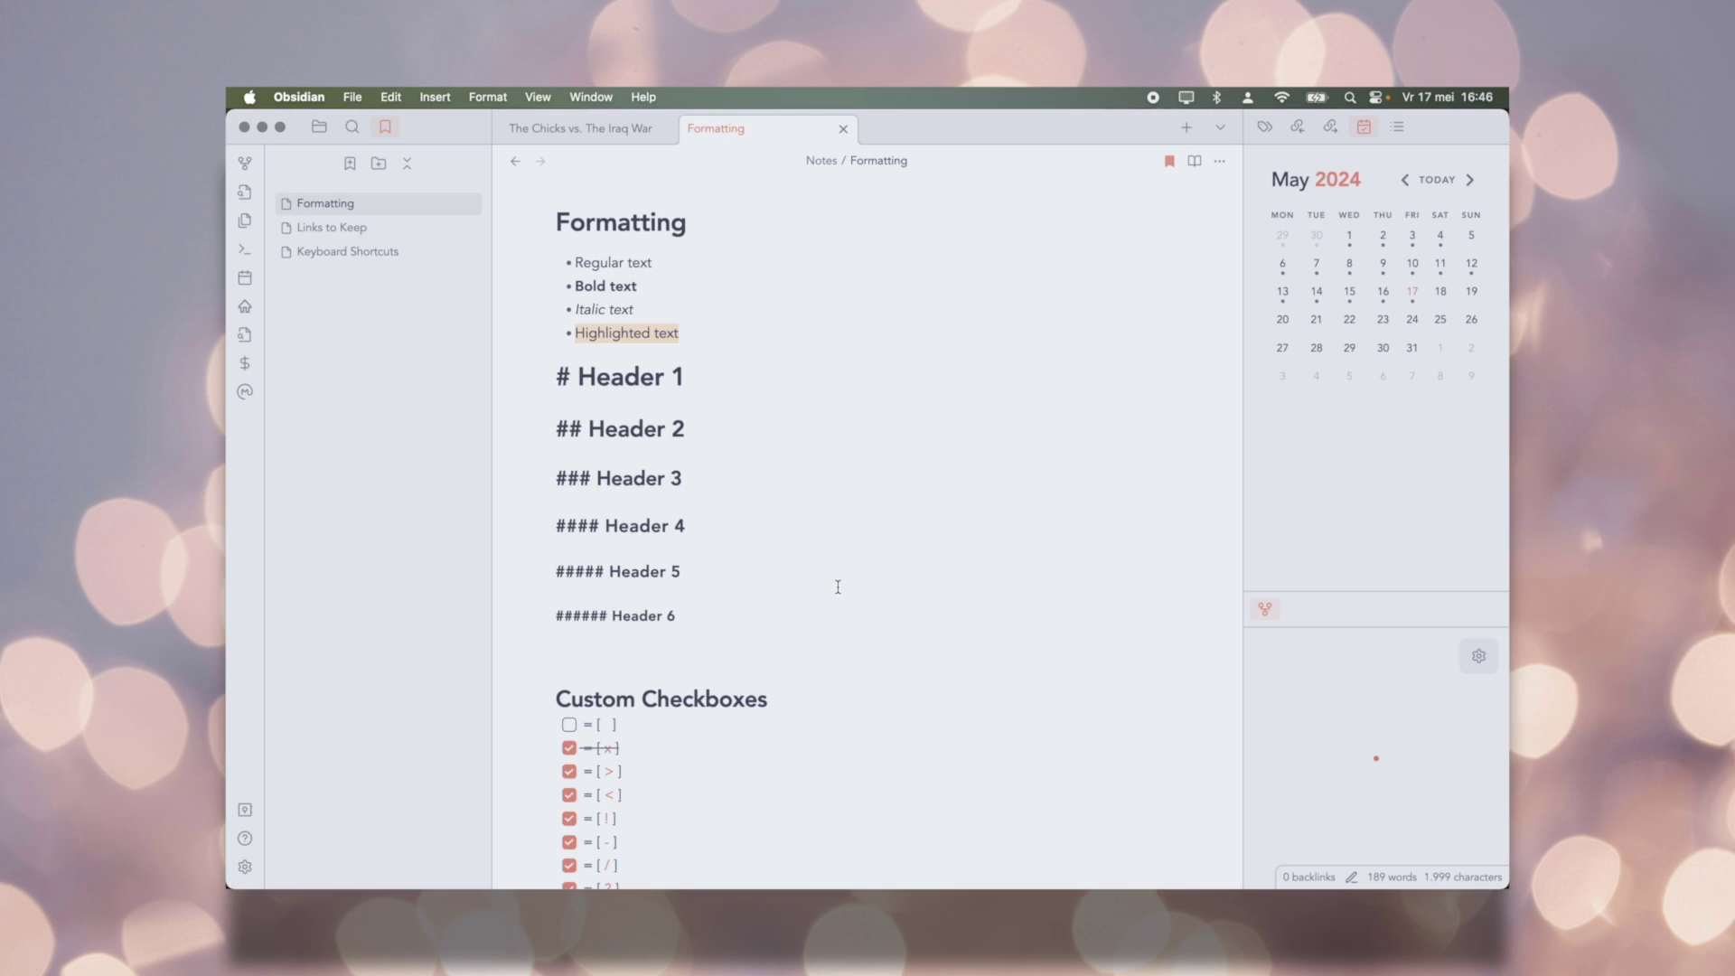
Step: Import the copied configuration into Style Settings and save it
scroll(838, 587, down, 3)
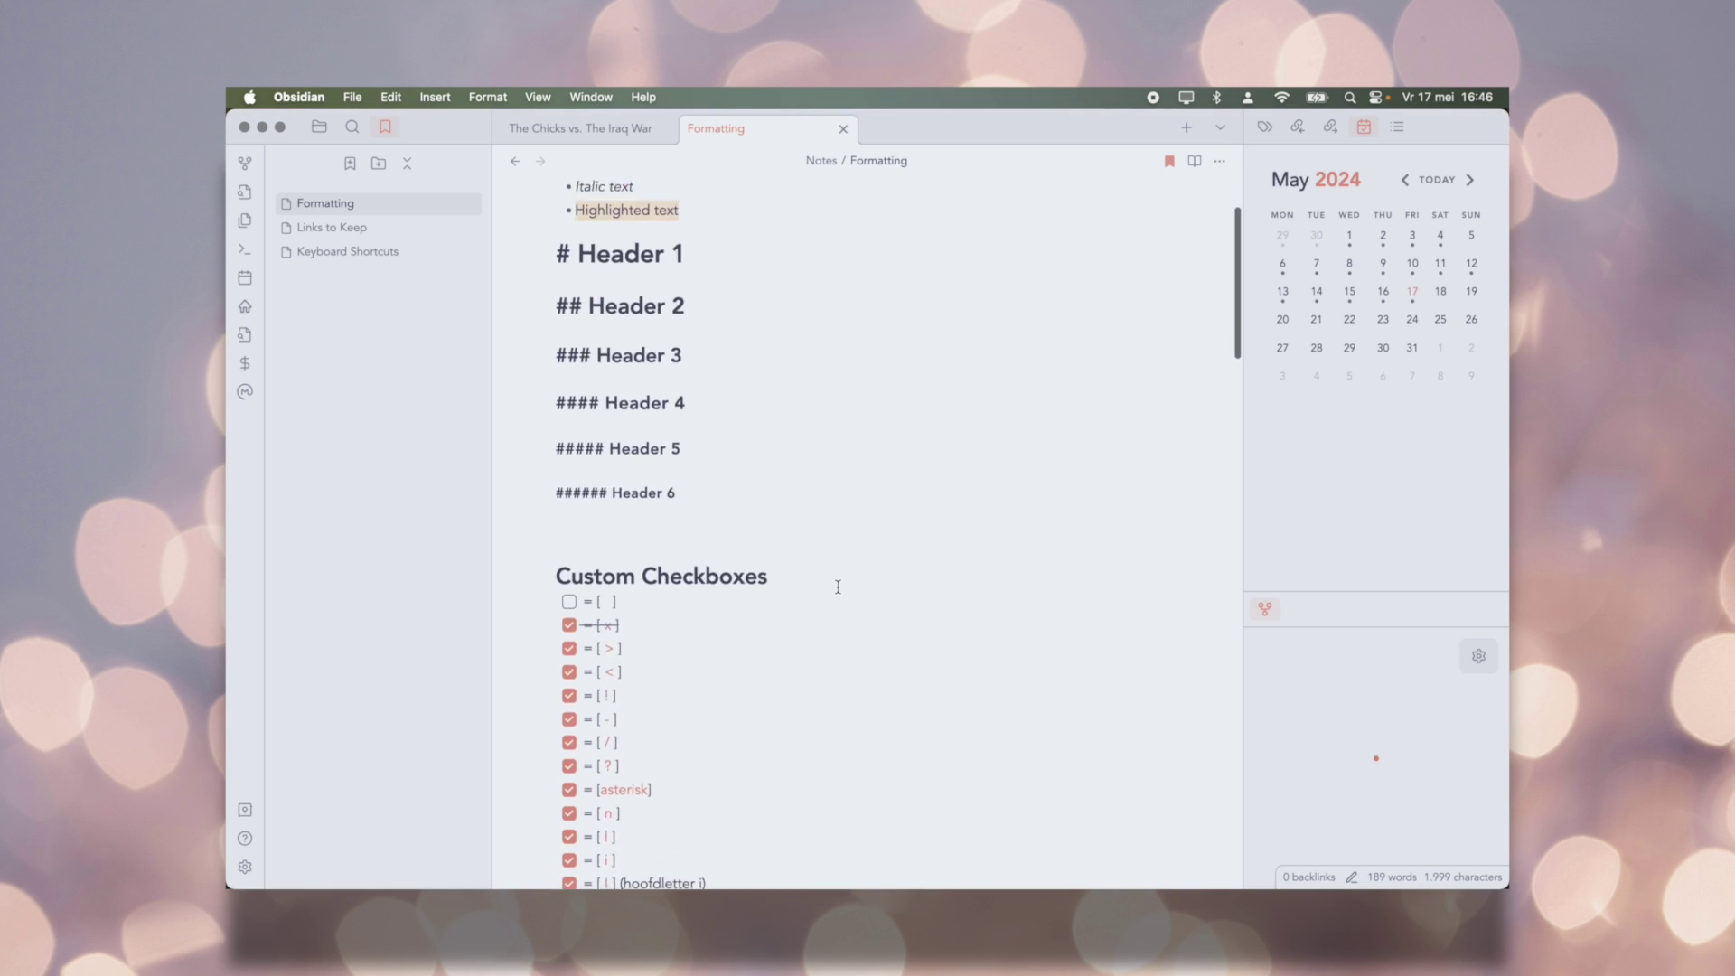
scroll(838, 587, up, 3)
key(super+comma)
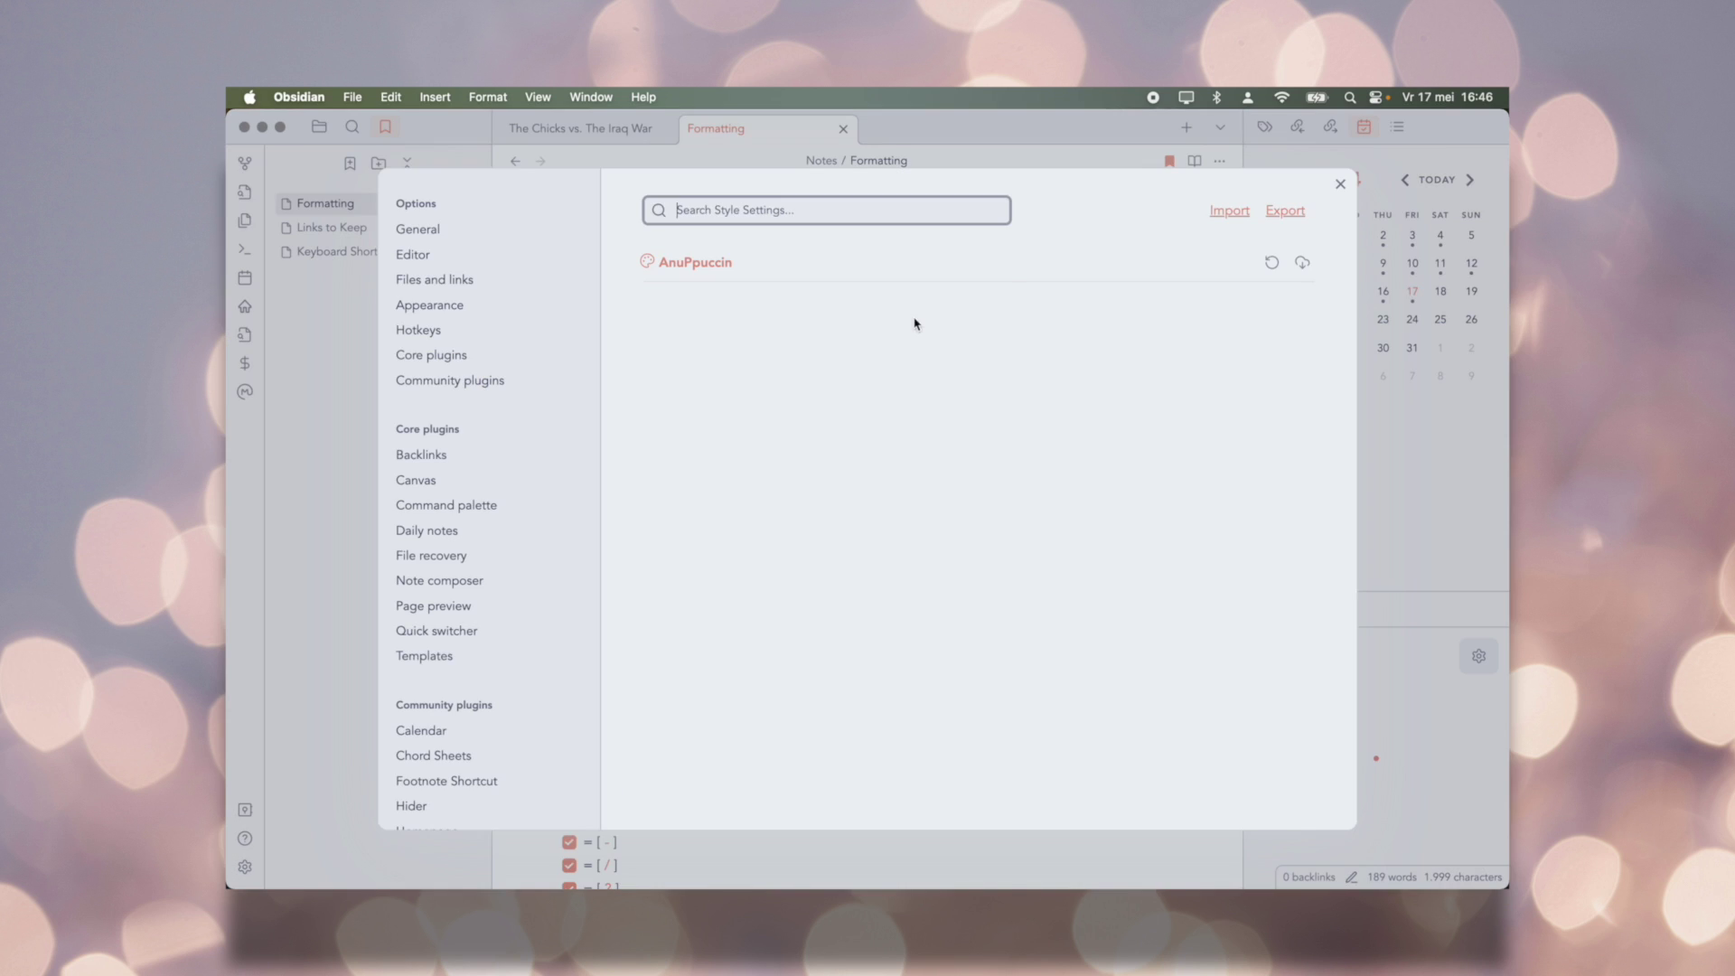
click(1229, 210)
click(902, 379)
key(super+v)
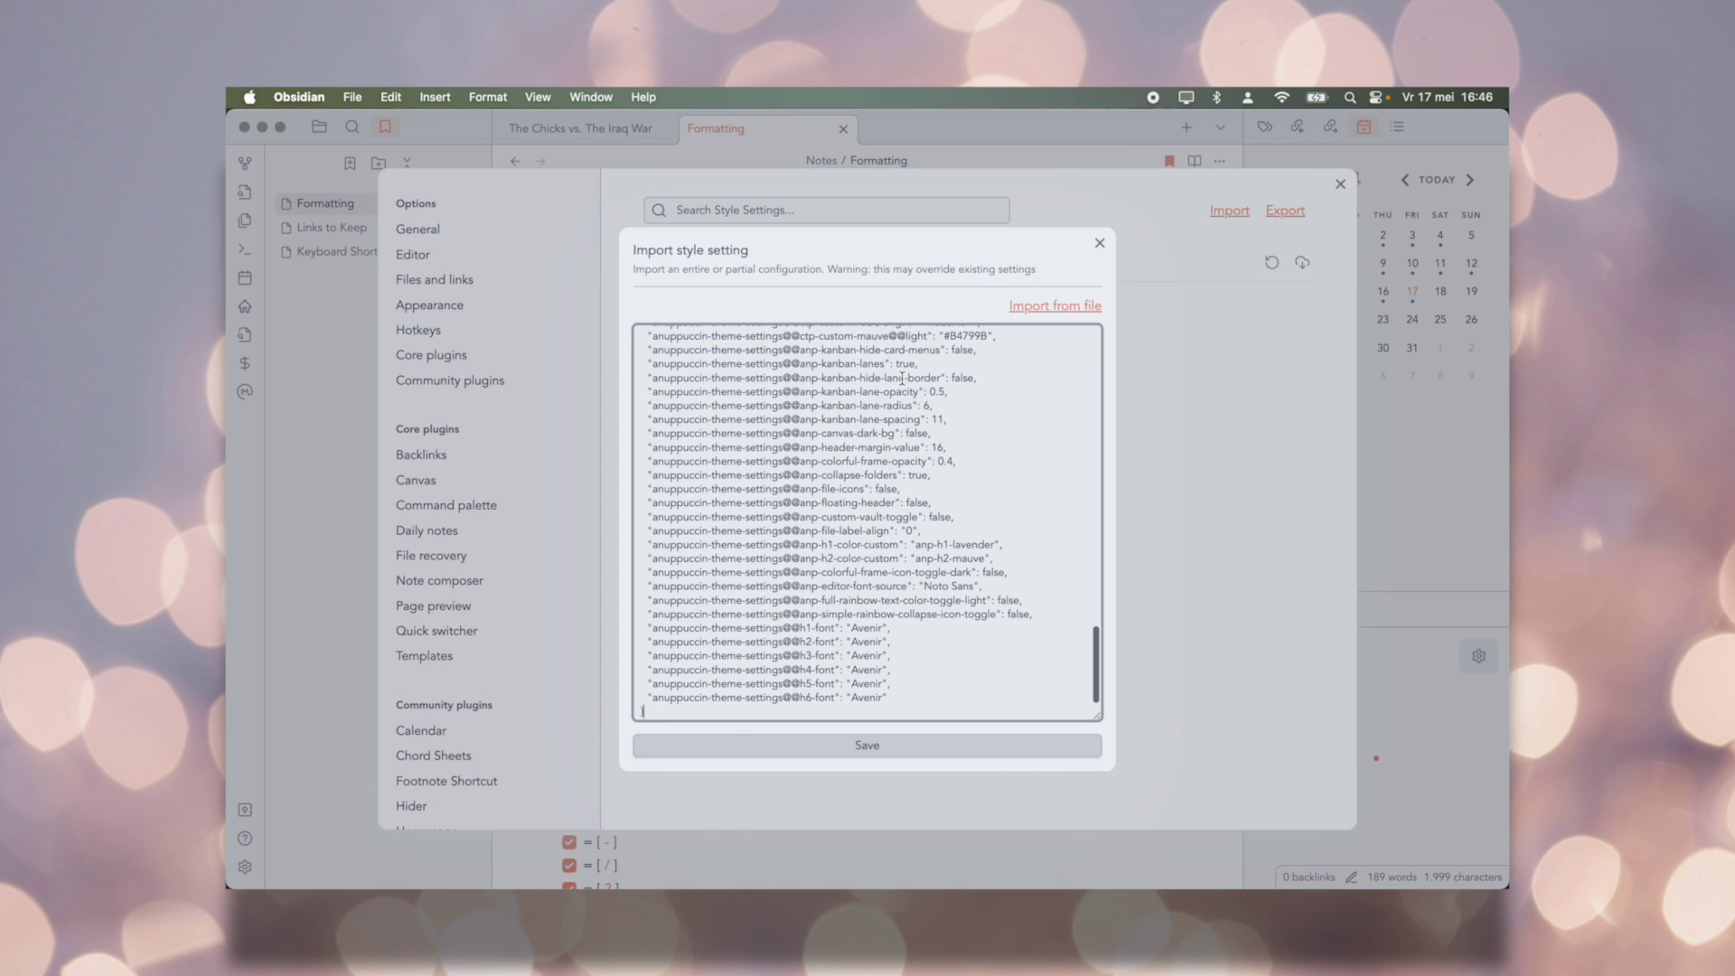
click(809, 745)
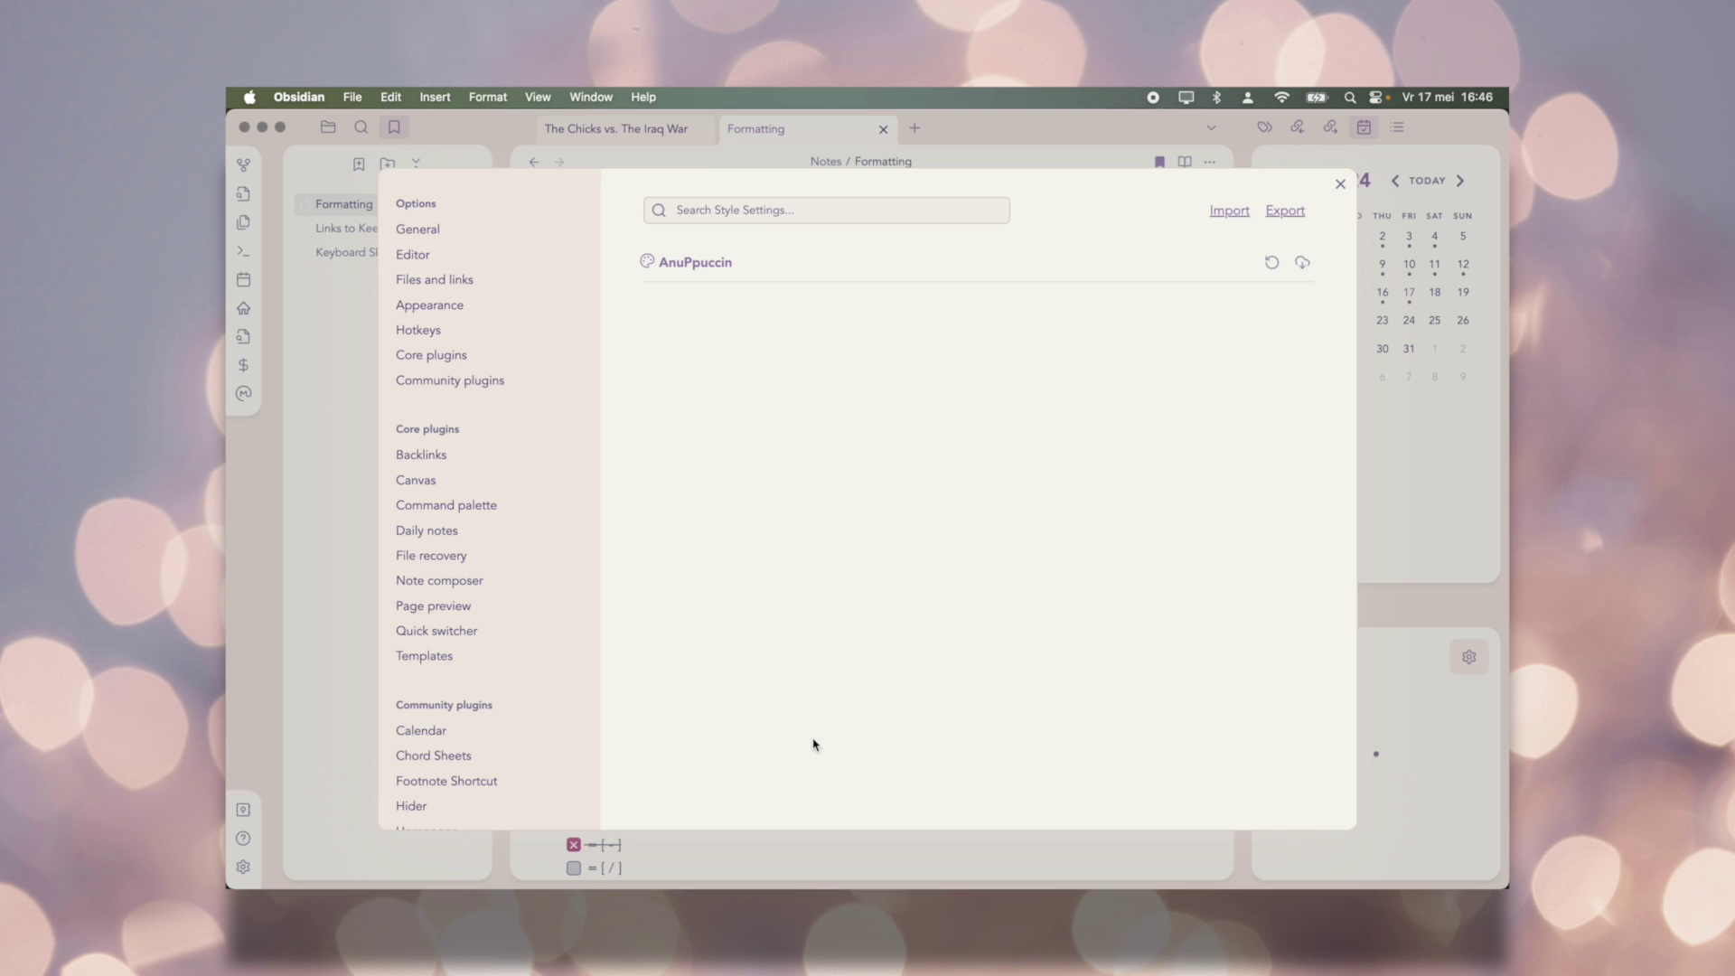
Step: Close the settings and scroll through the restyled Formatting note
click(1340, 184)
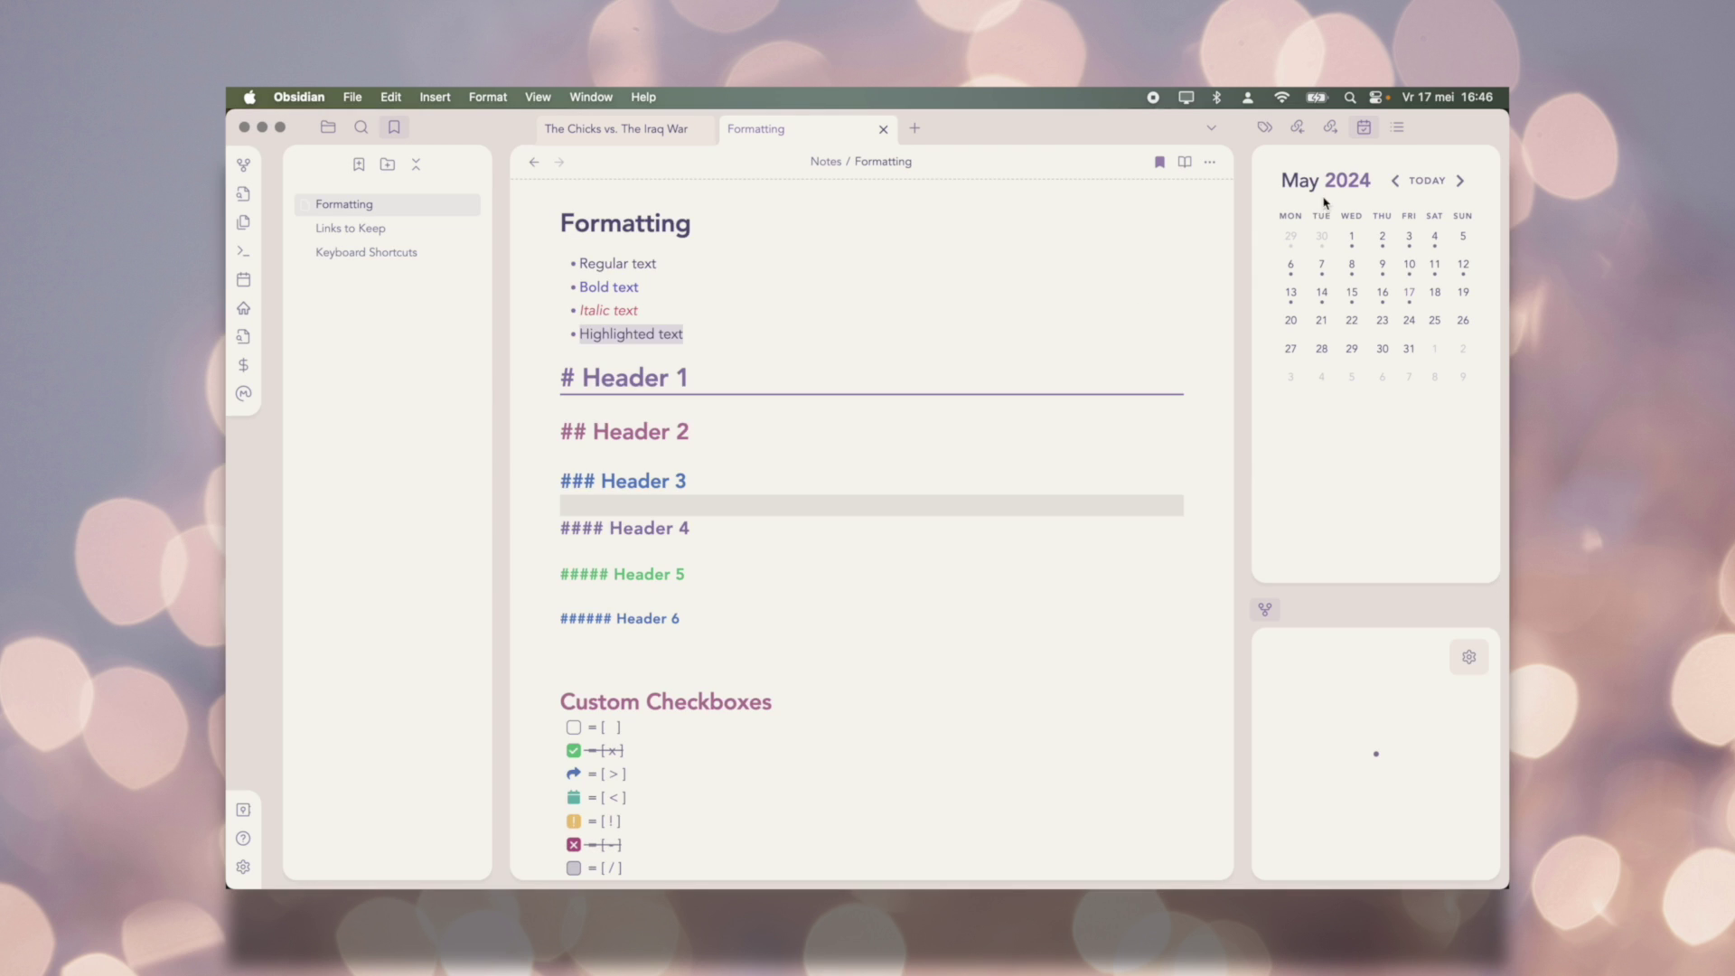
scroll(831, 691, down, 10)
scroll(832, 690, up, 10)
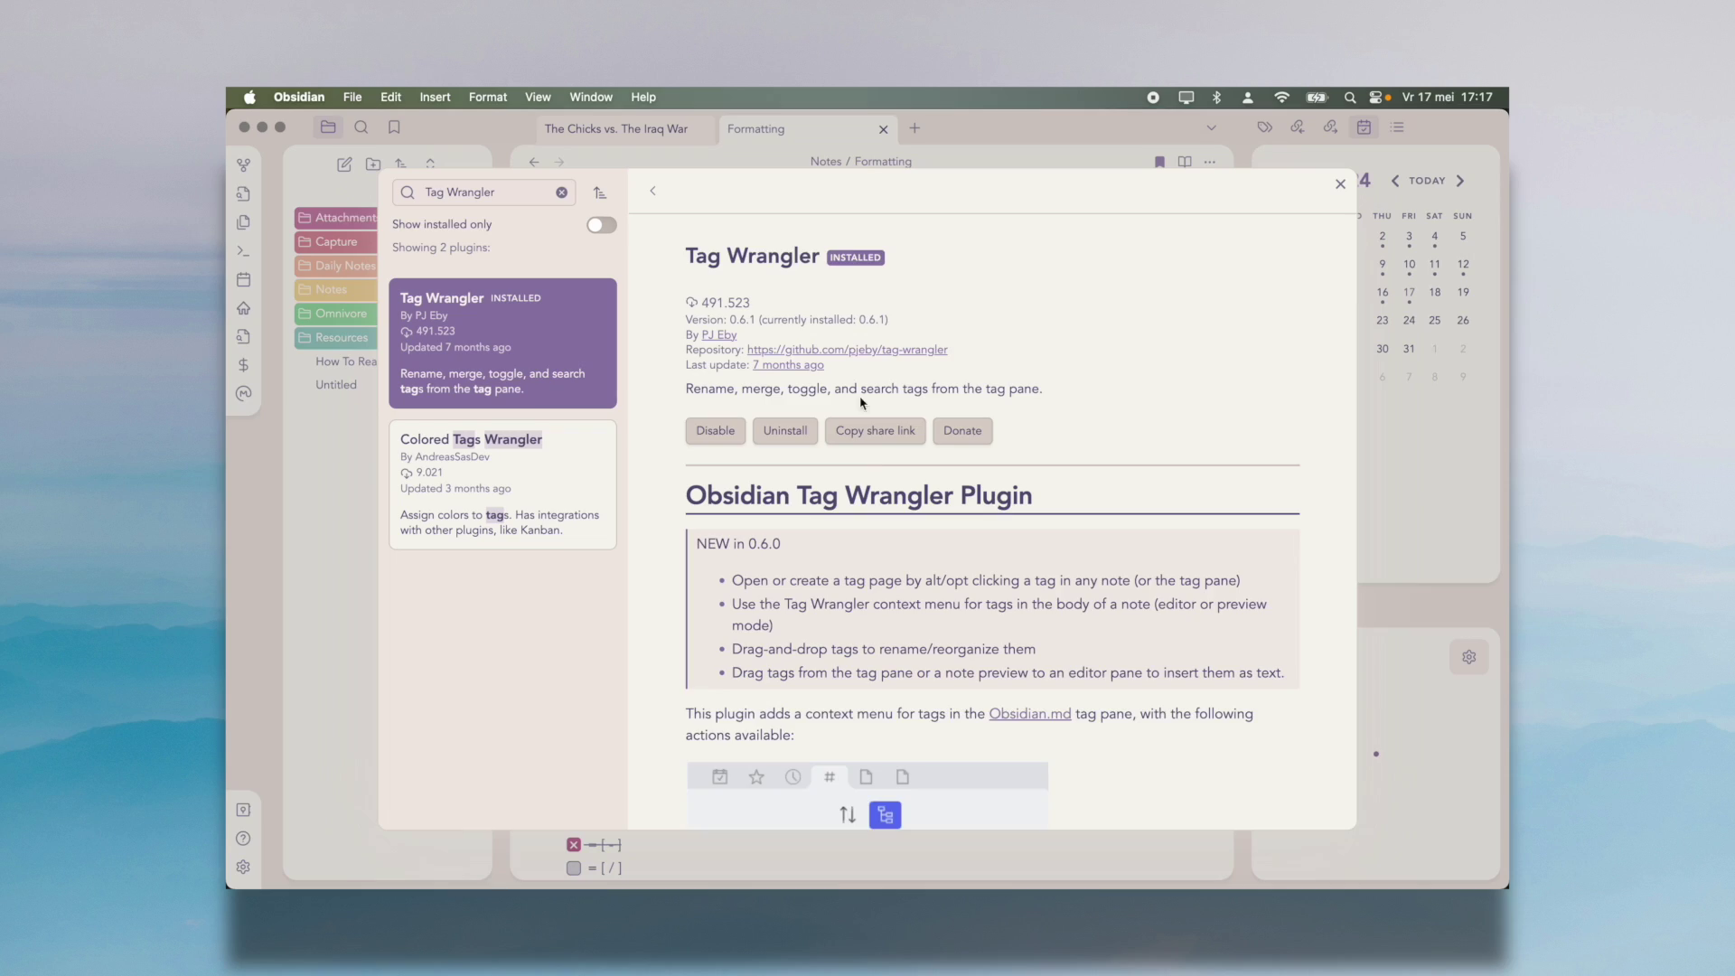
Step: Add #Capture/Podcast to the Untitled note, then list notes tagged Capture/Article and Capture/Podcast
scroll(993, 531, down, 5)
scroll(993, 532, down, 5)
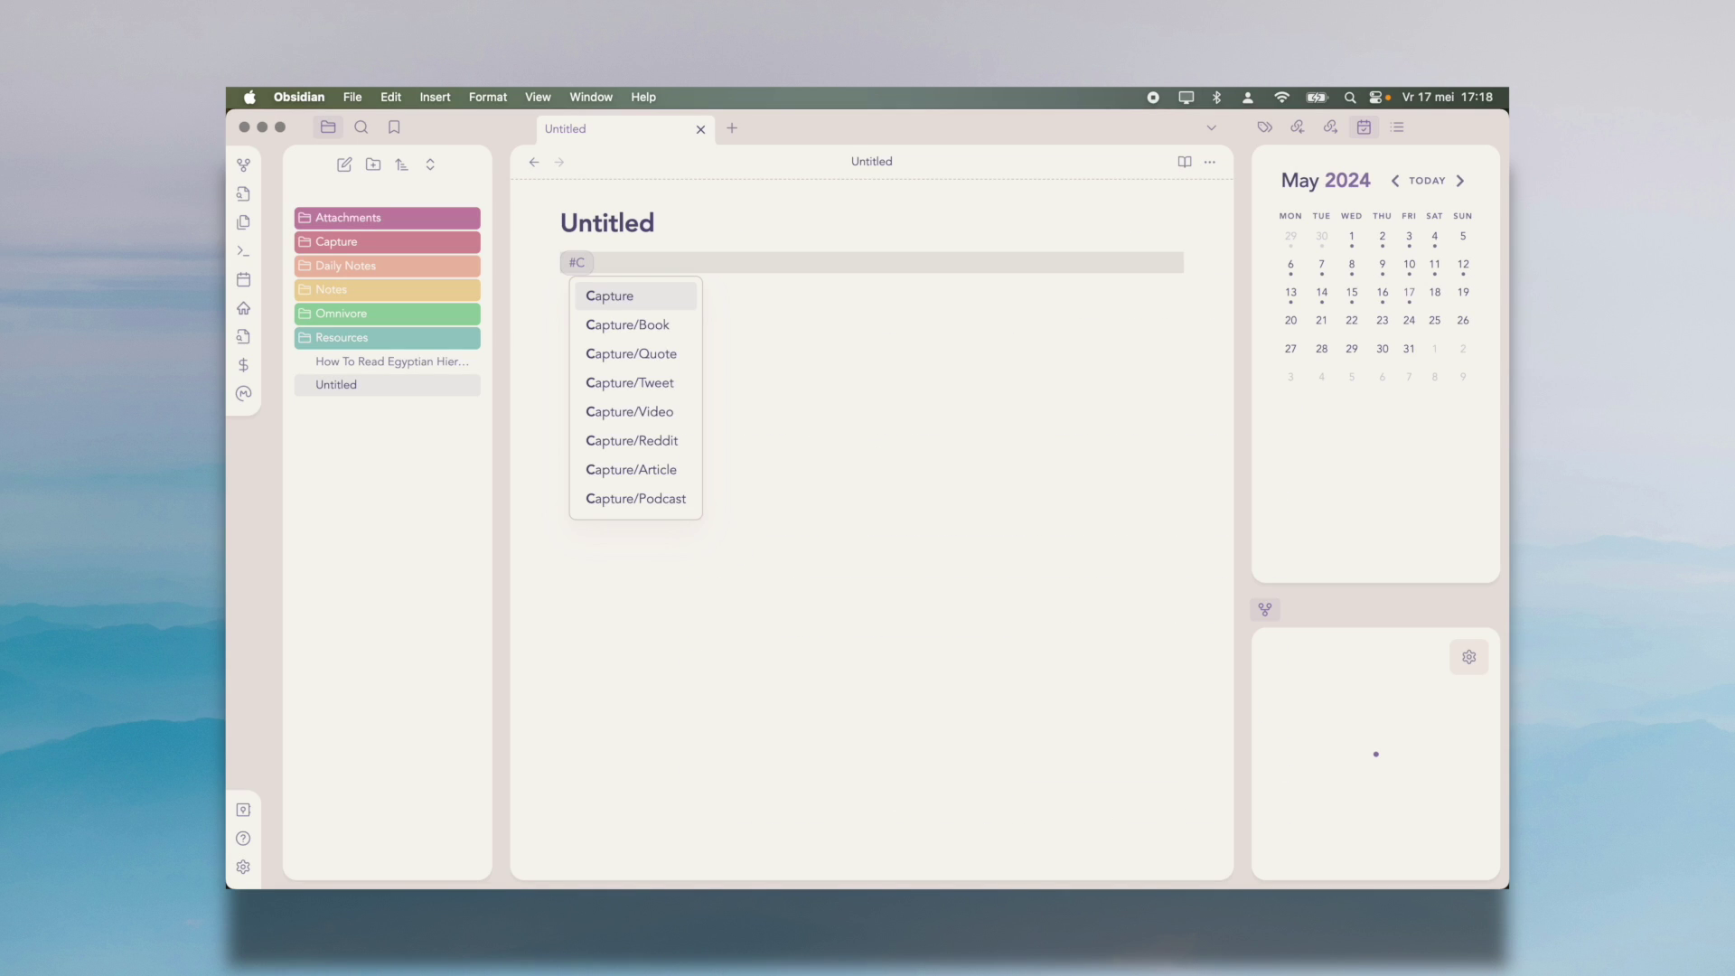
text(apture/)
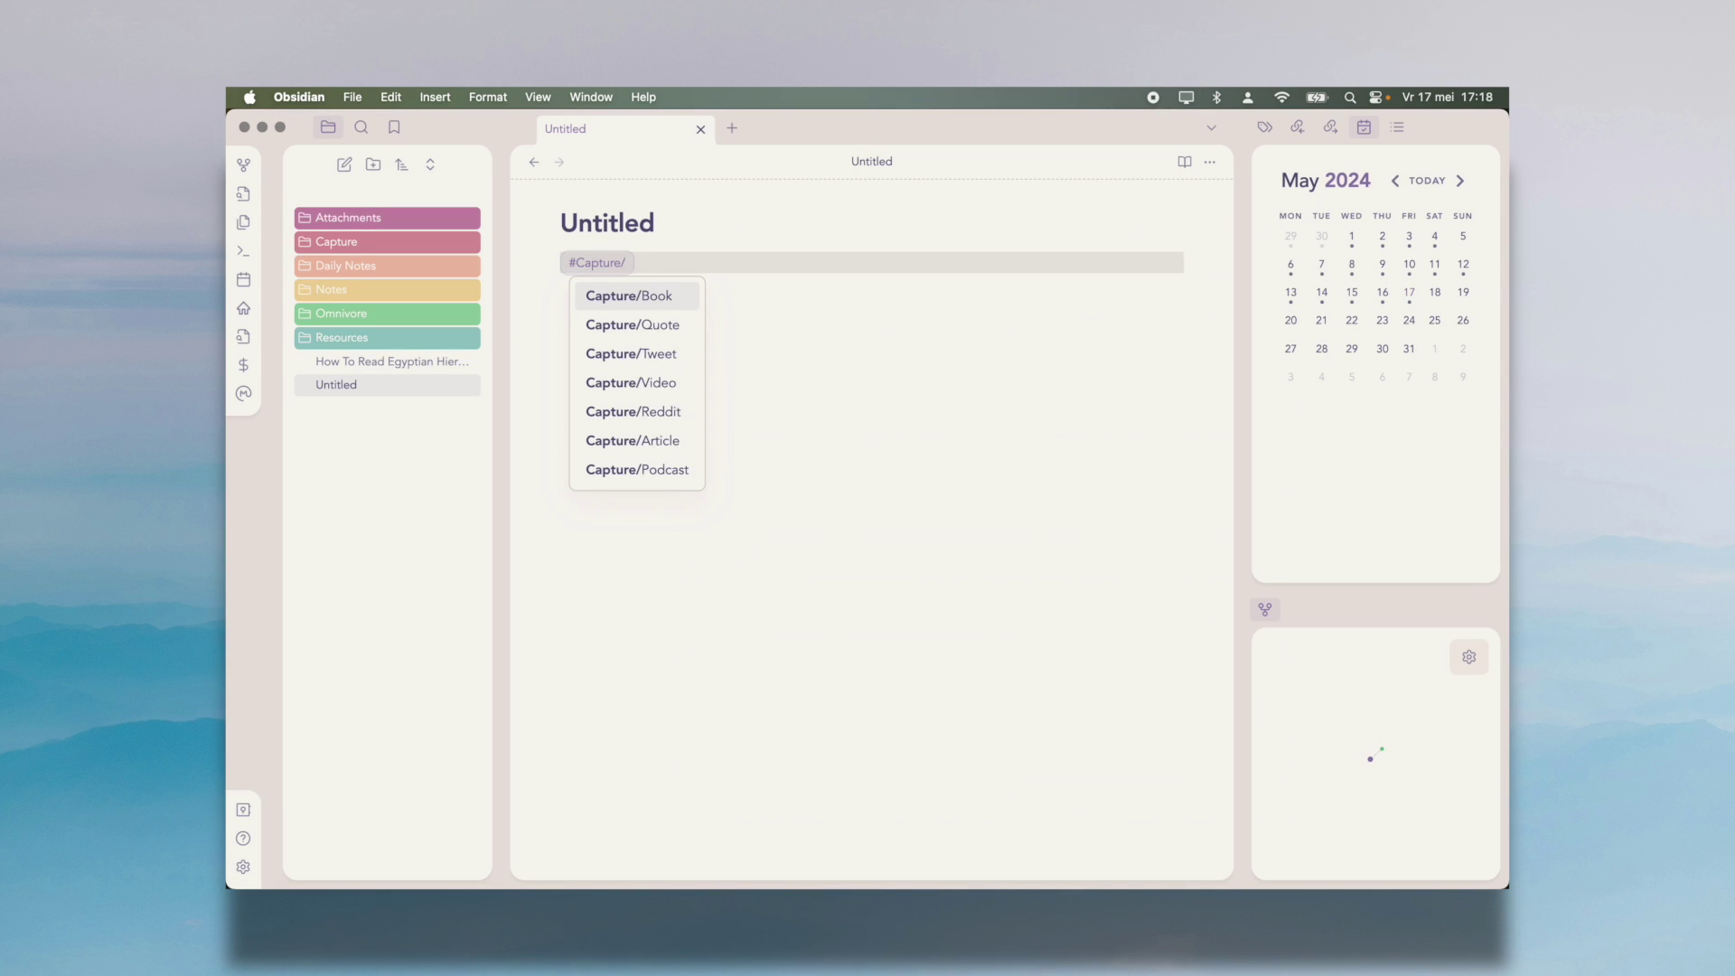
click(687, 472)
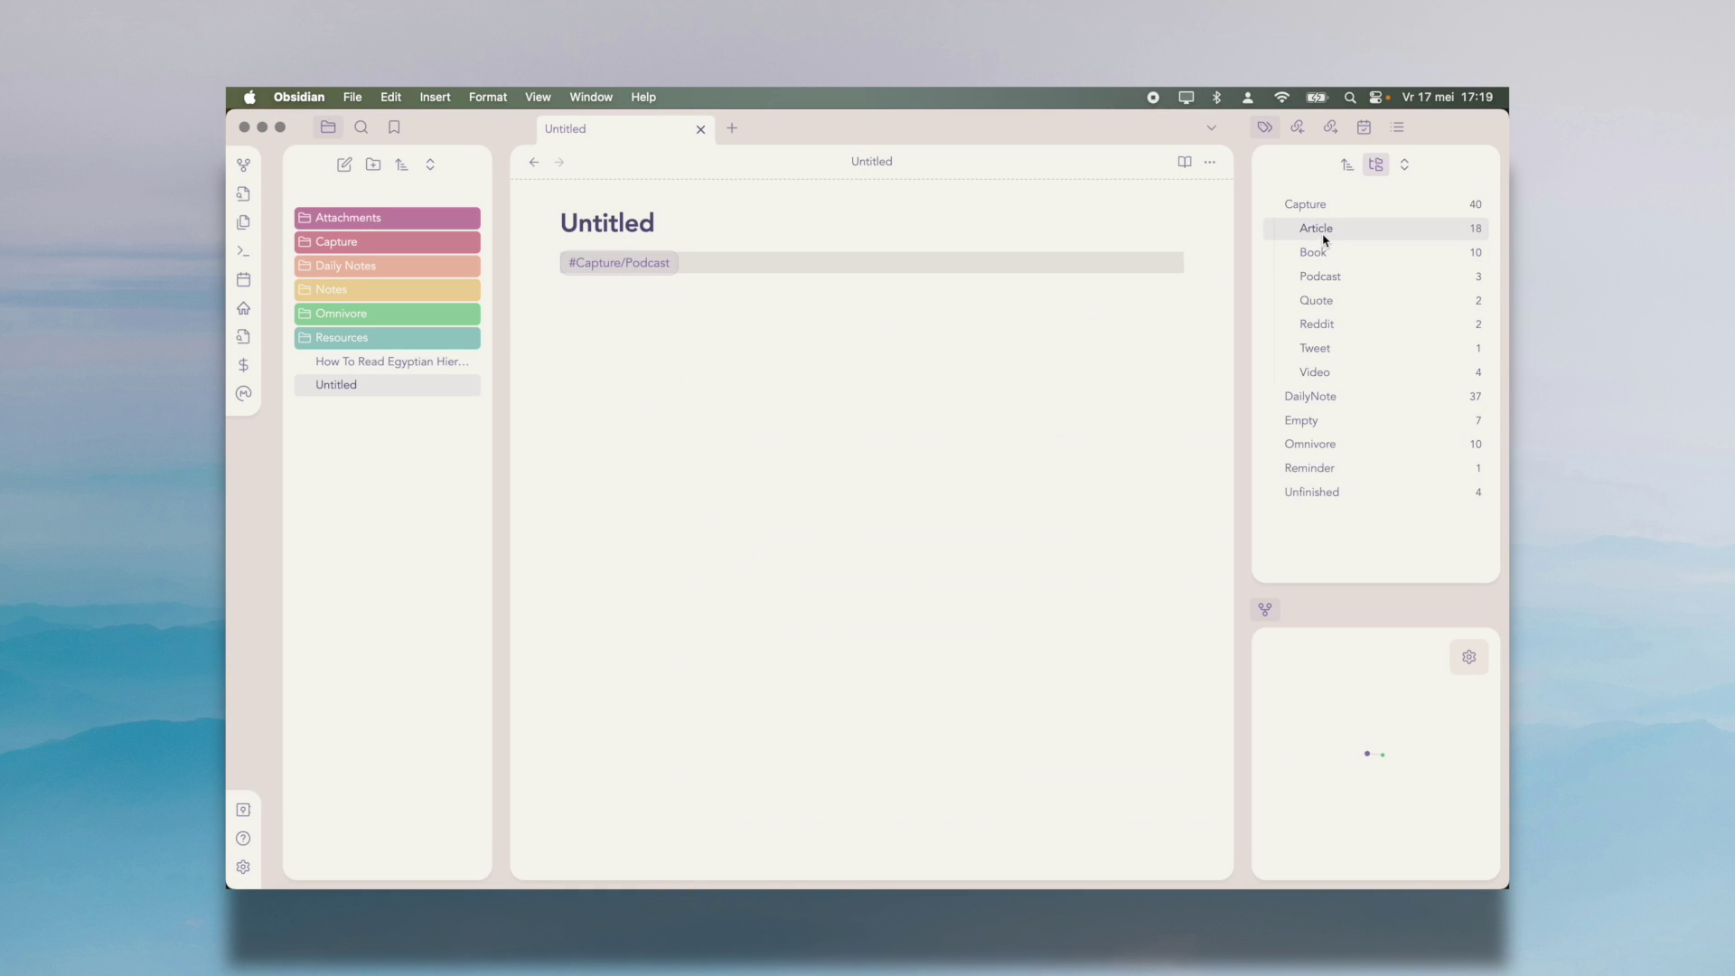
click(1322, 234)
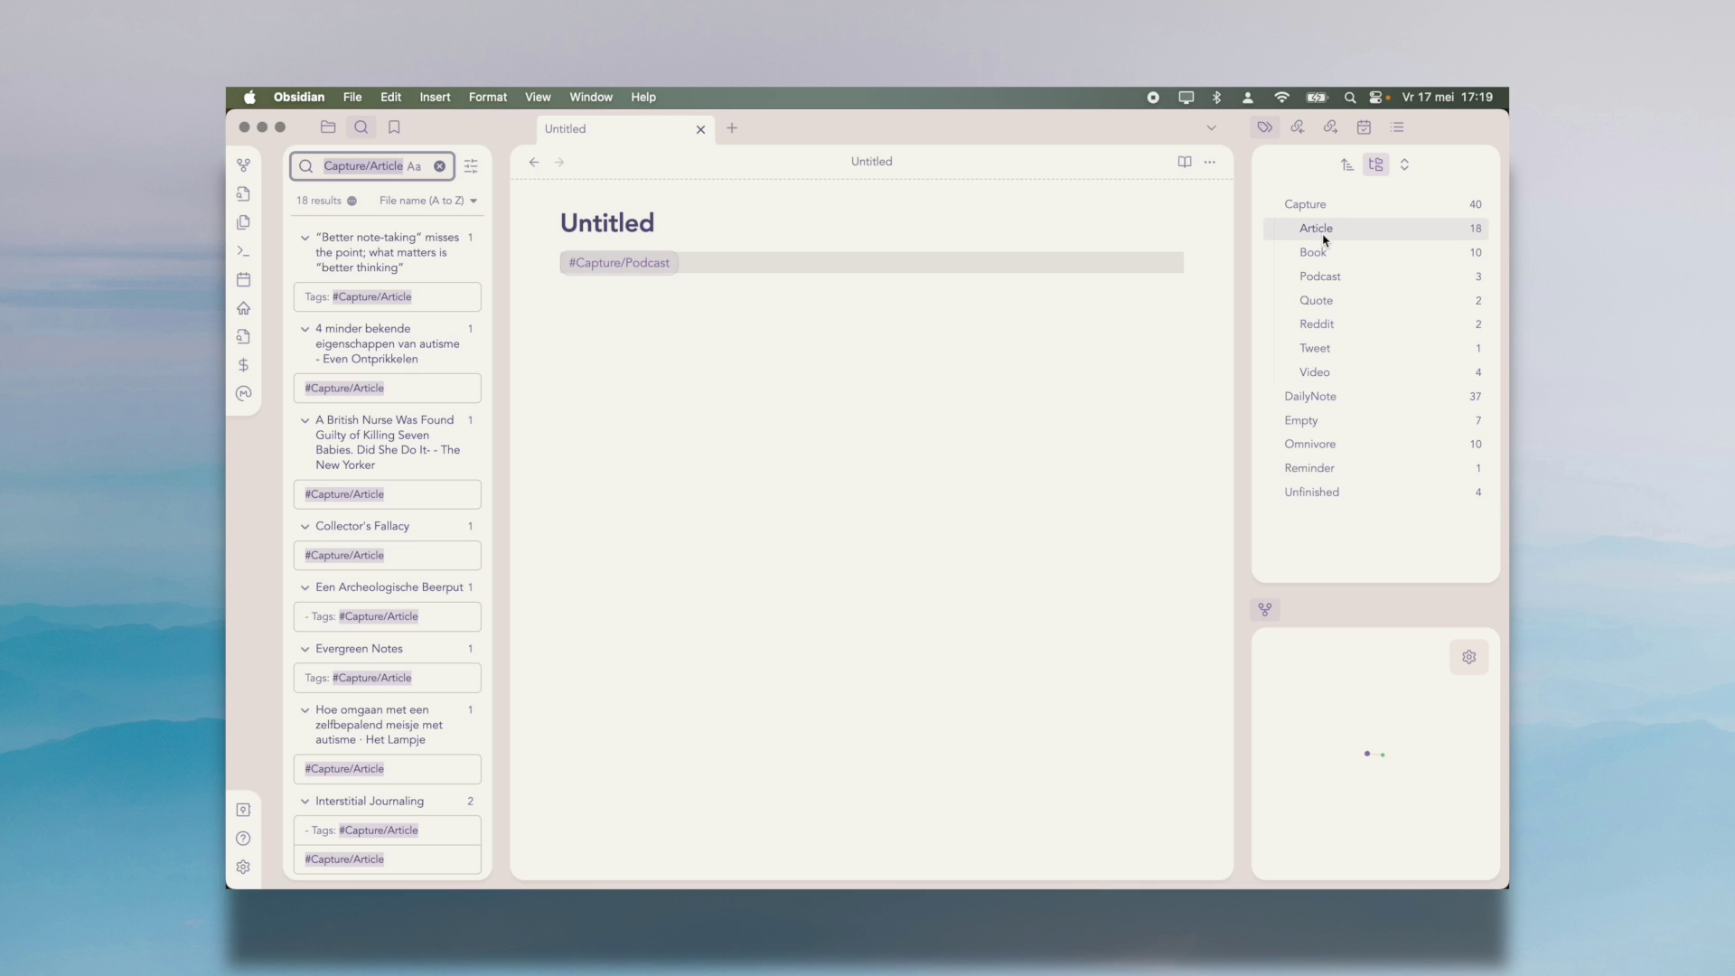
click(1326, 276)
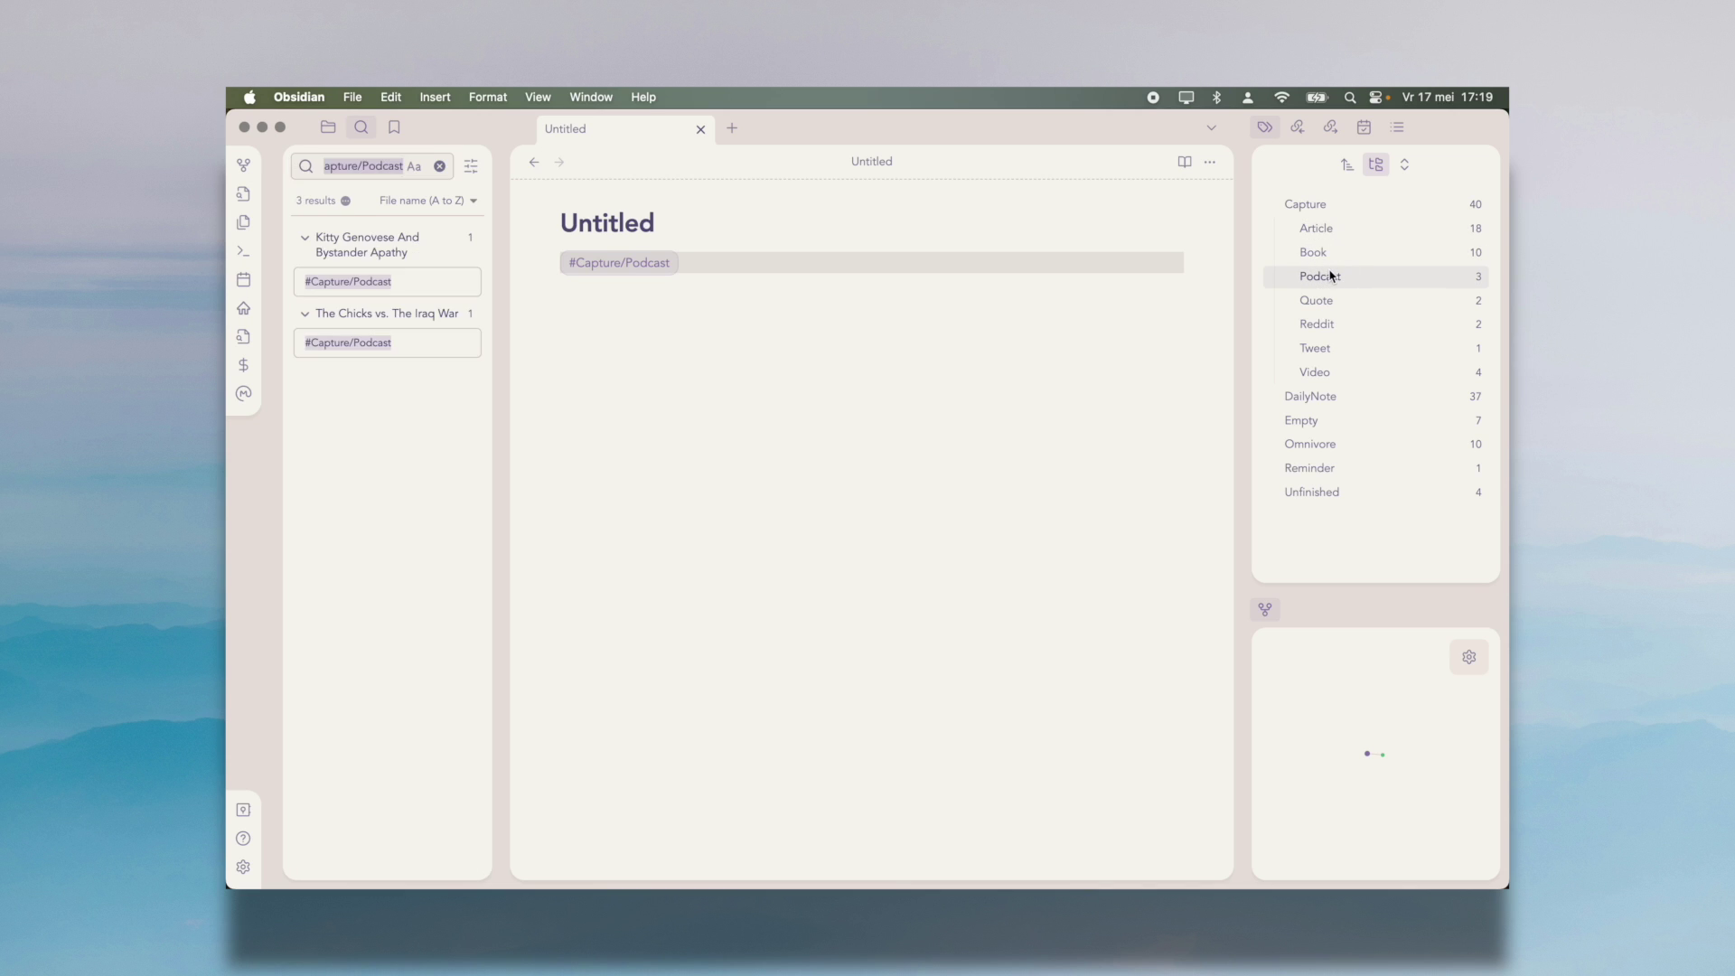
Step: Rename the DailyNote tag to DailyNote2024 across all 37 notes using it
right_click(1310, 395)
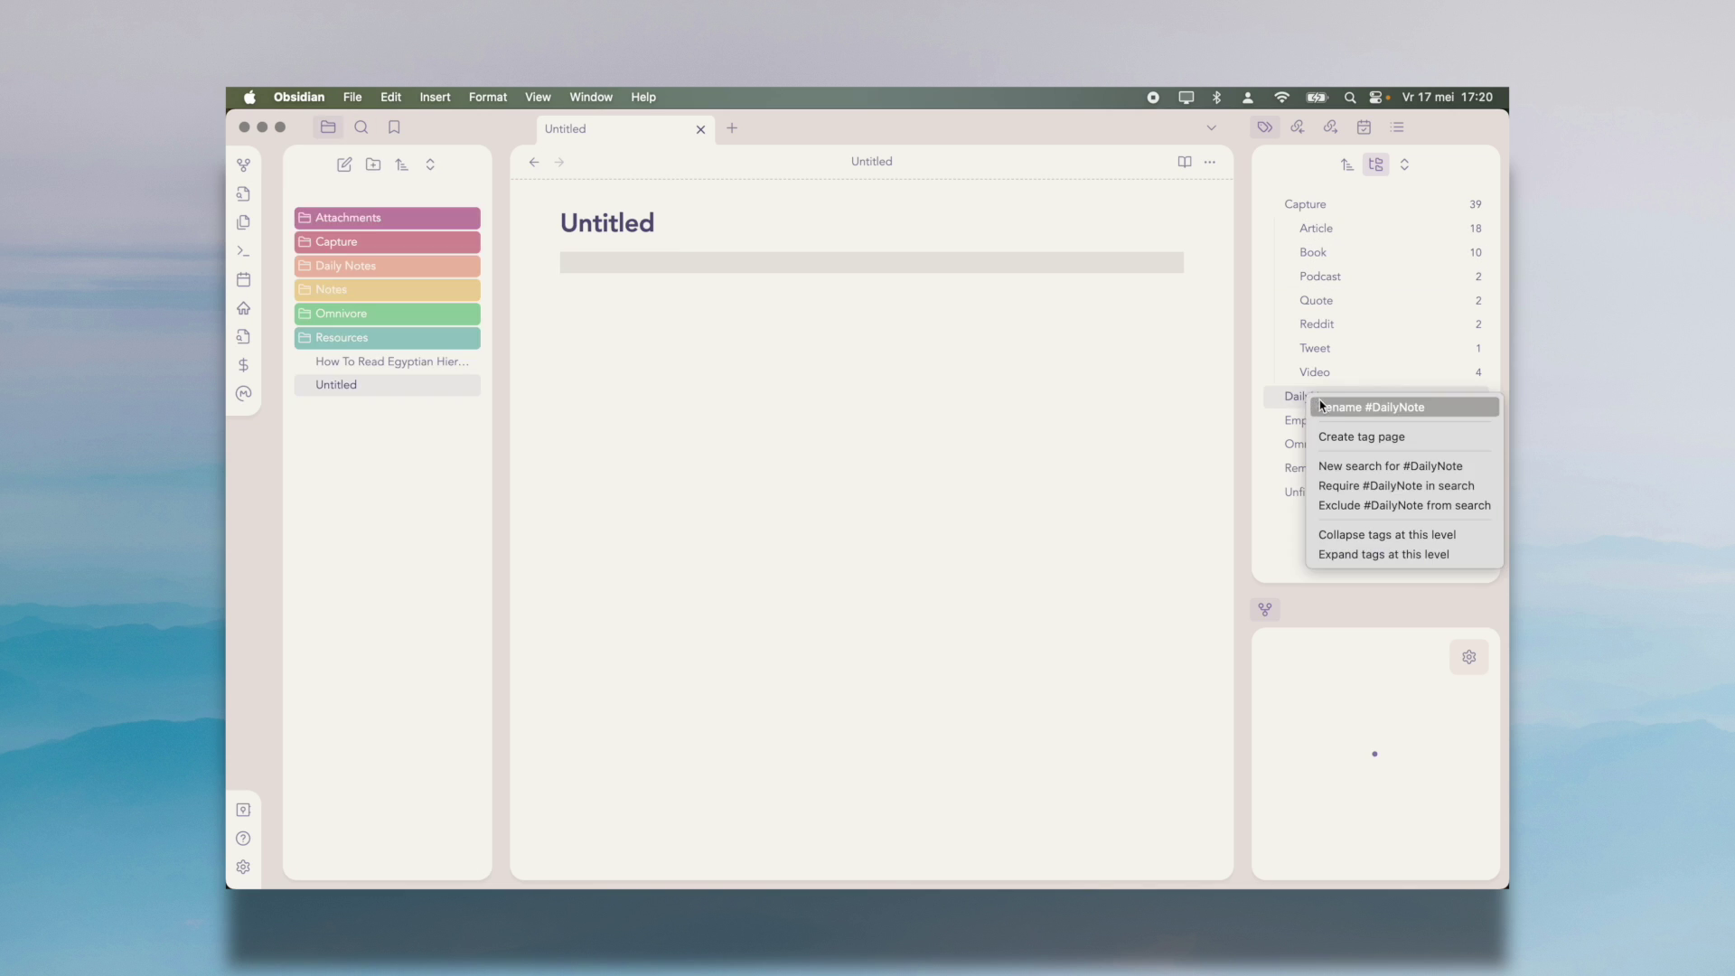
click(1321, 399)
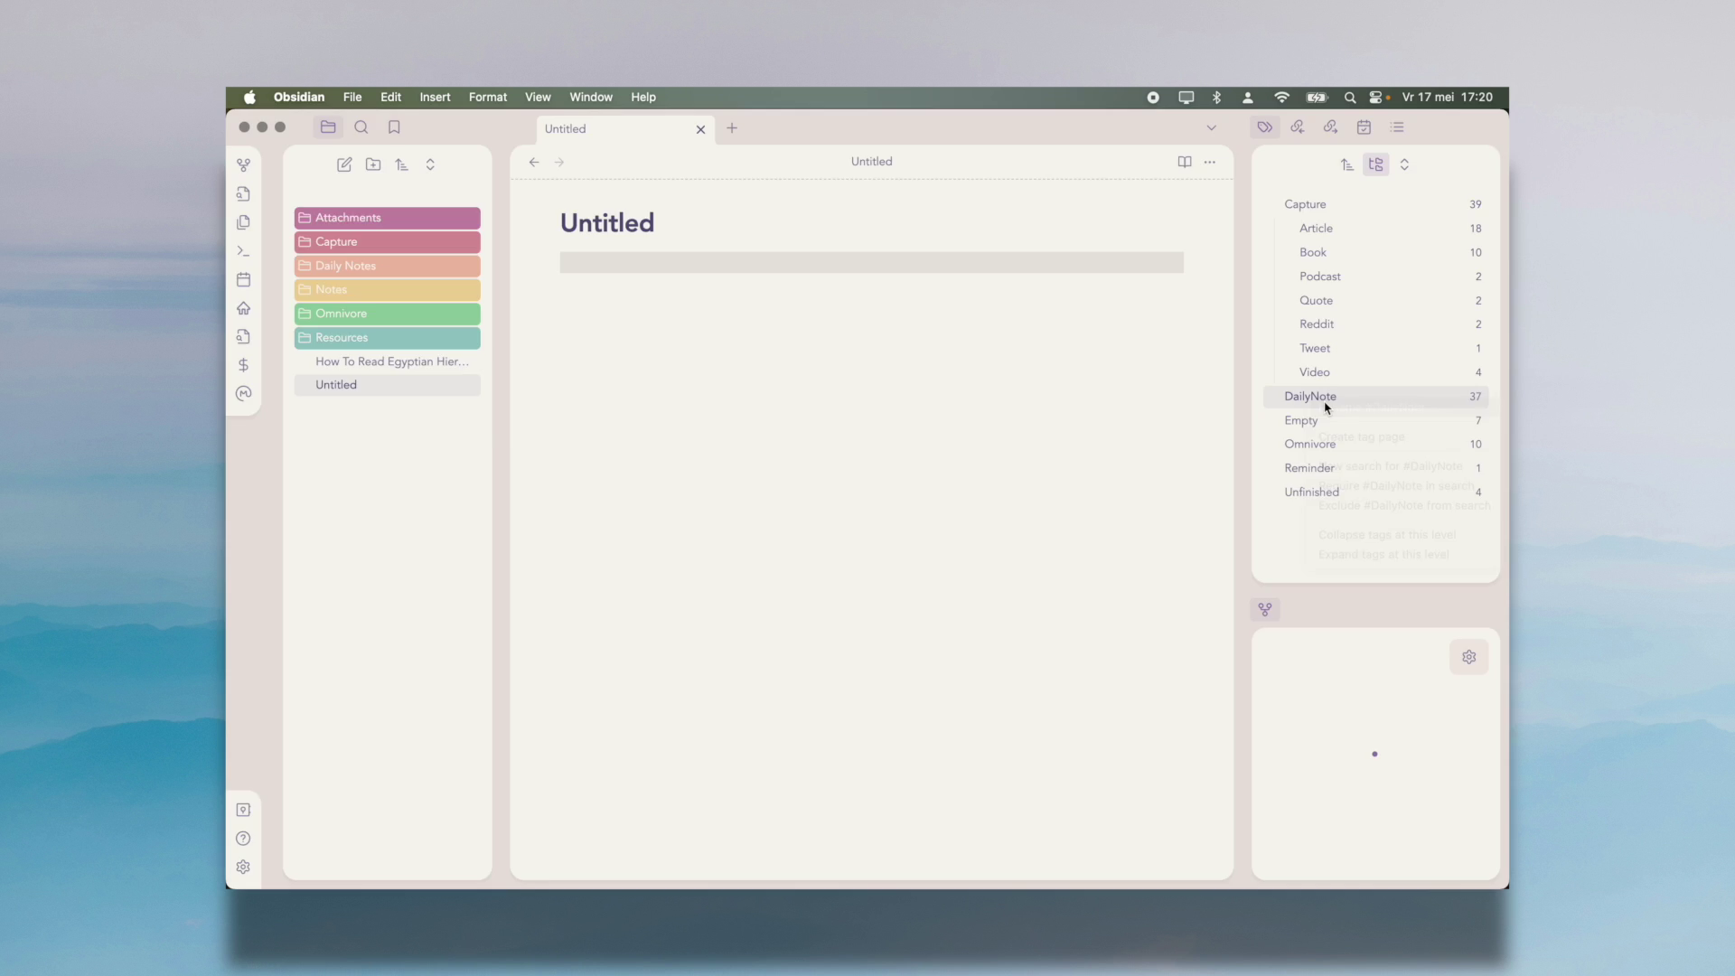
key(Right)
text(2024)
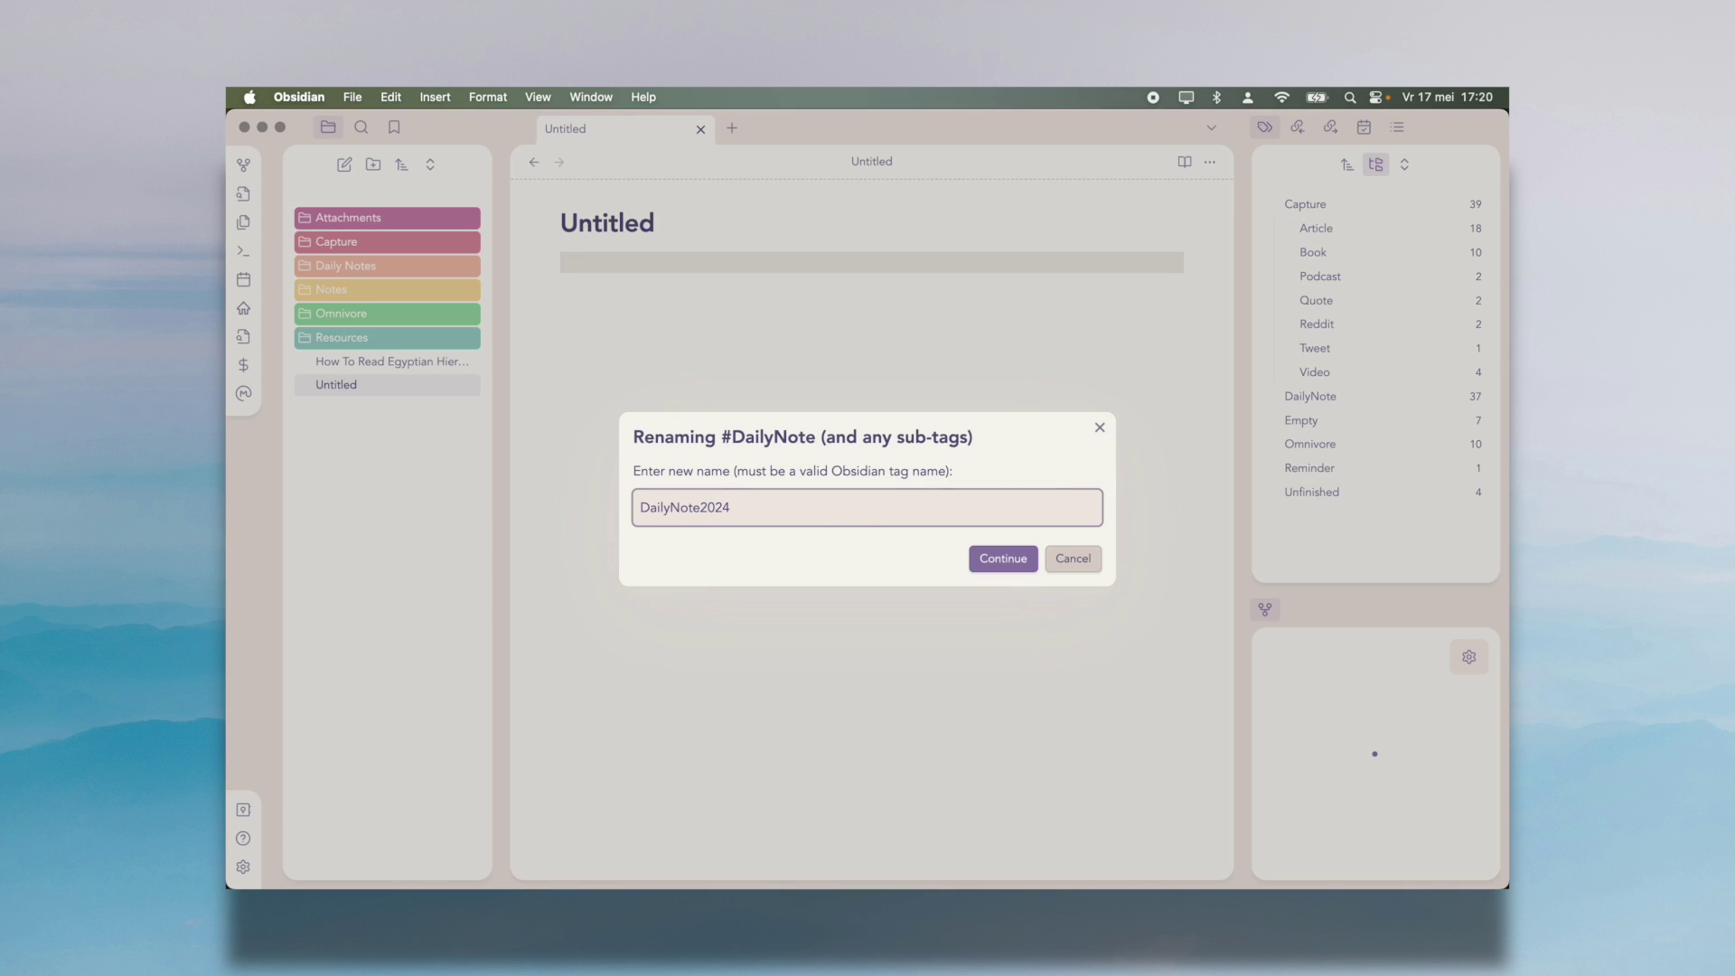
click(978, 561)
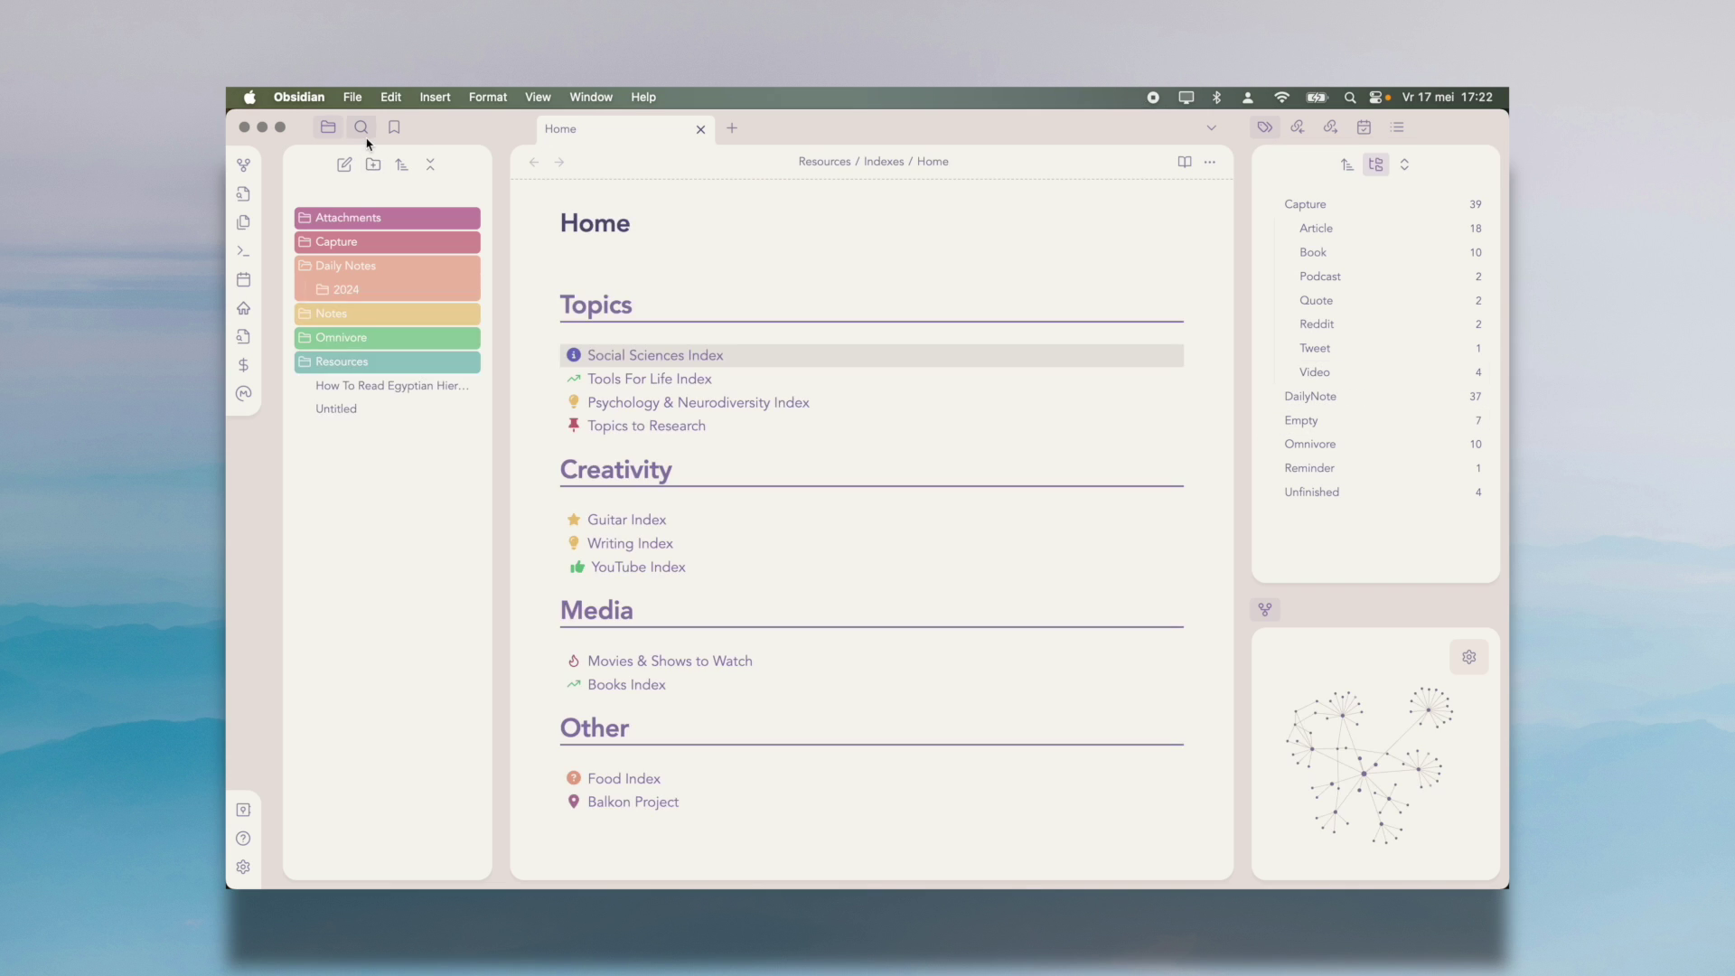
click(360, 127)
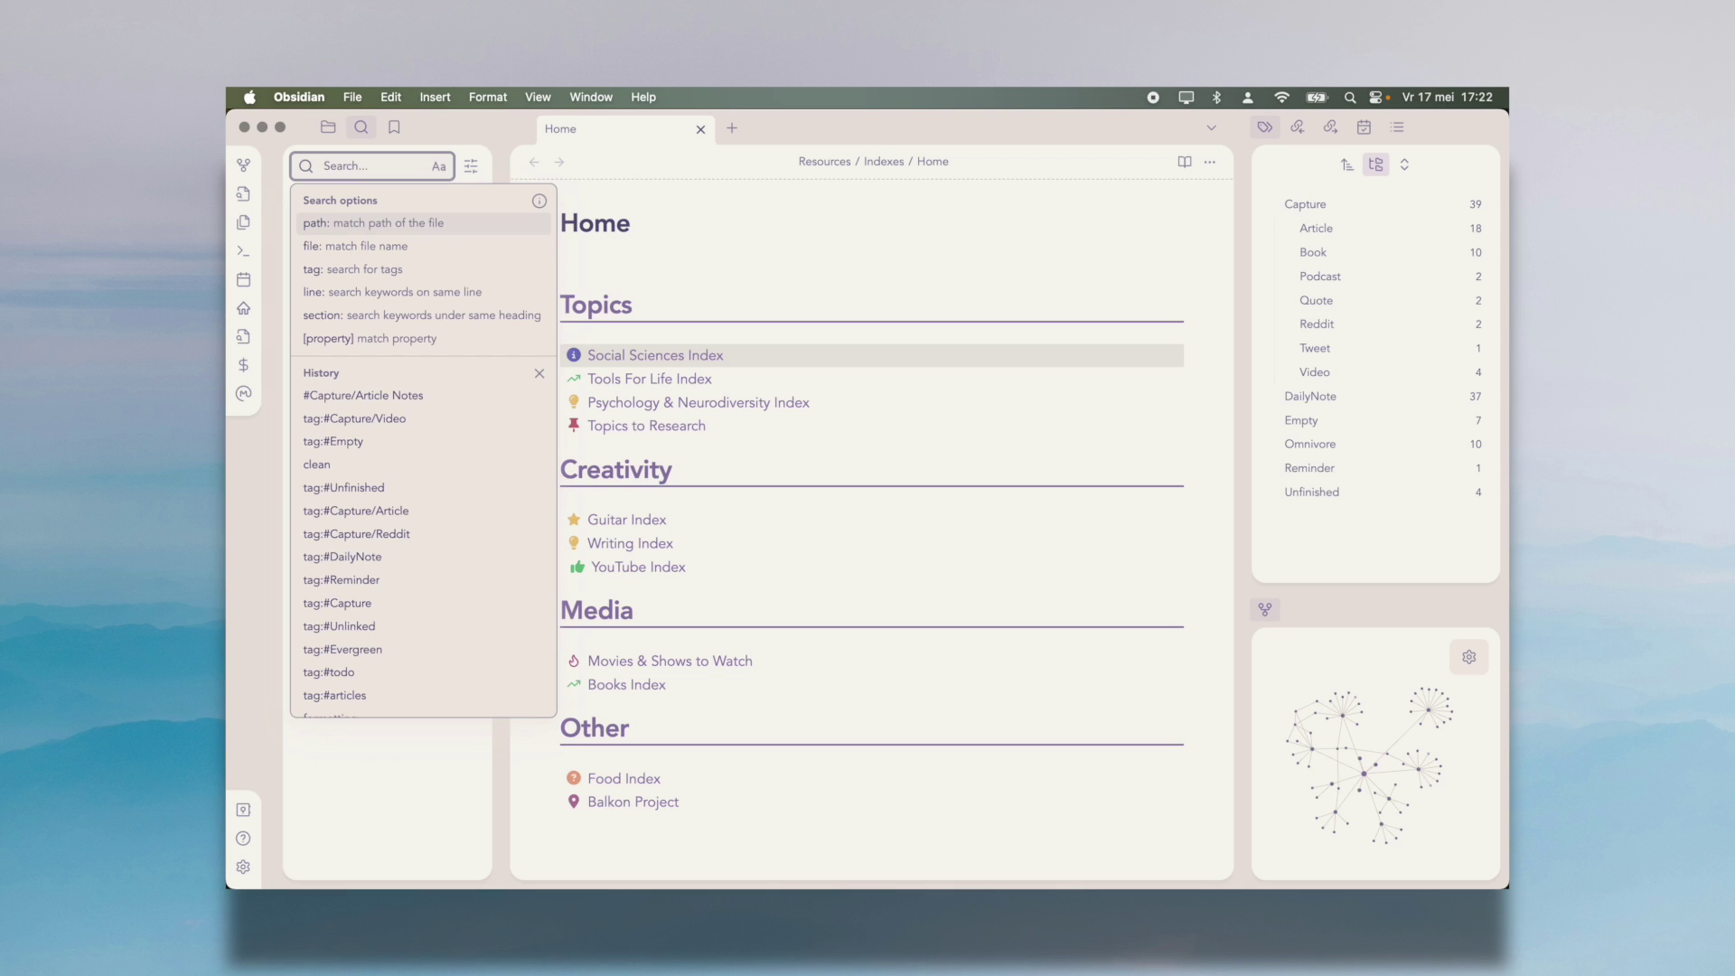
Step: Search the vault for '#DailyNote Meet' to find the daily note mentioning a meeting
text(#DailyNote)
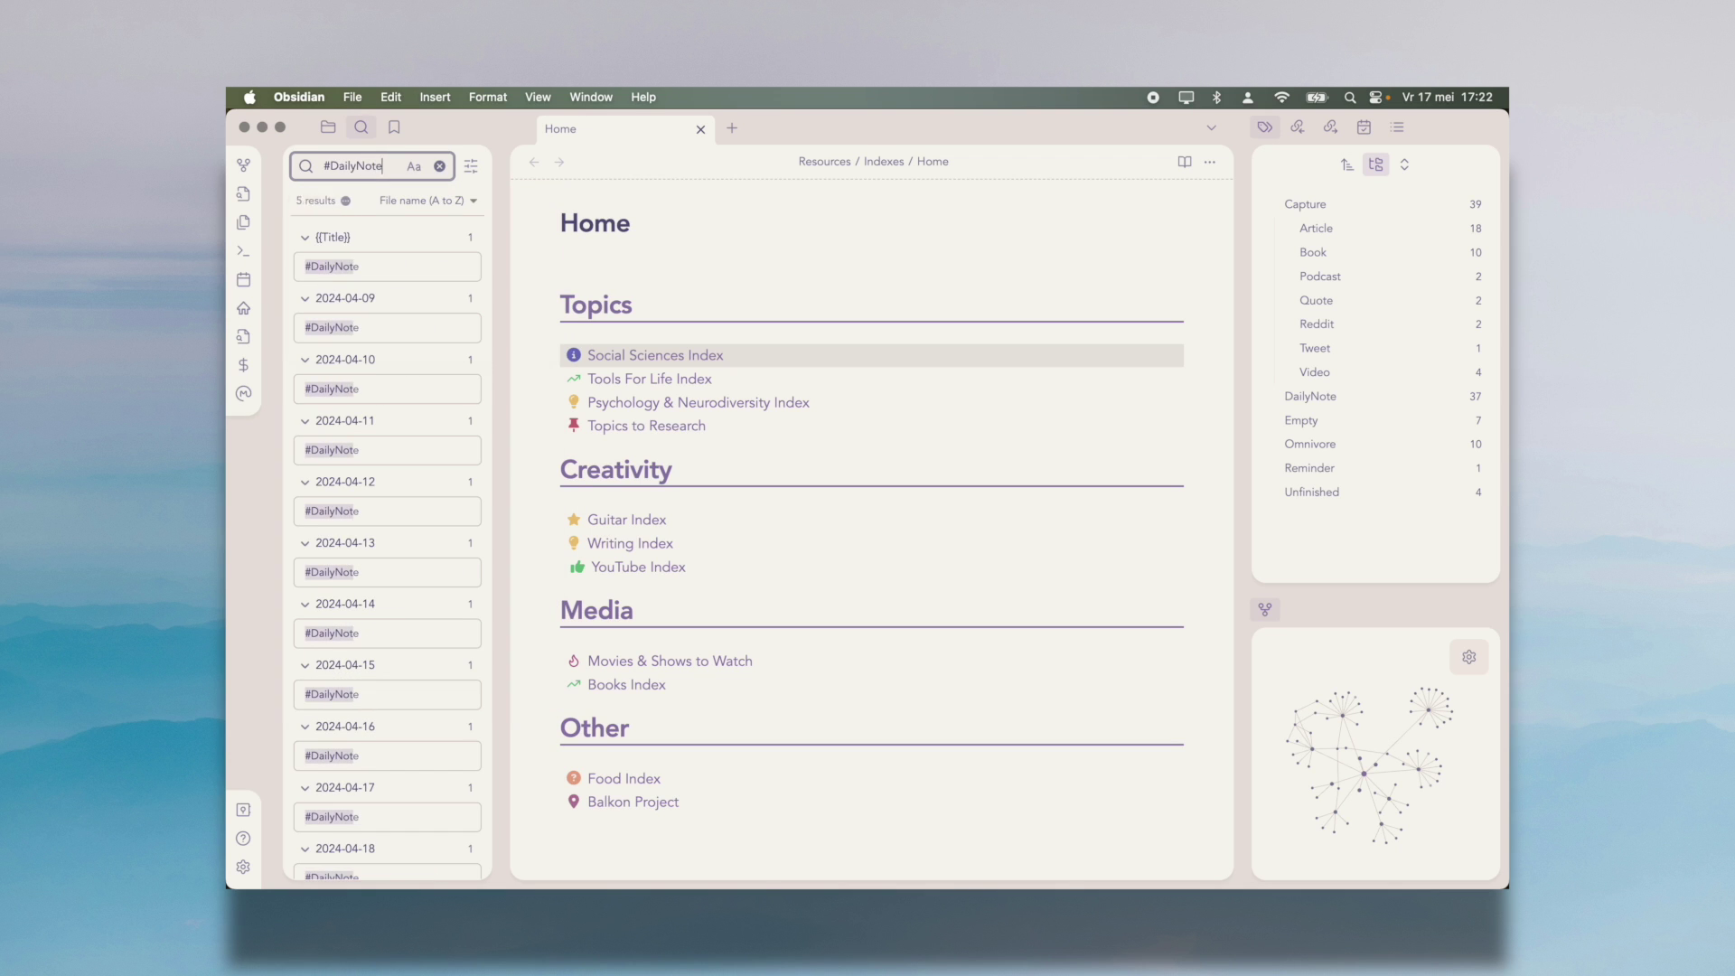
text( Meet)
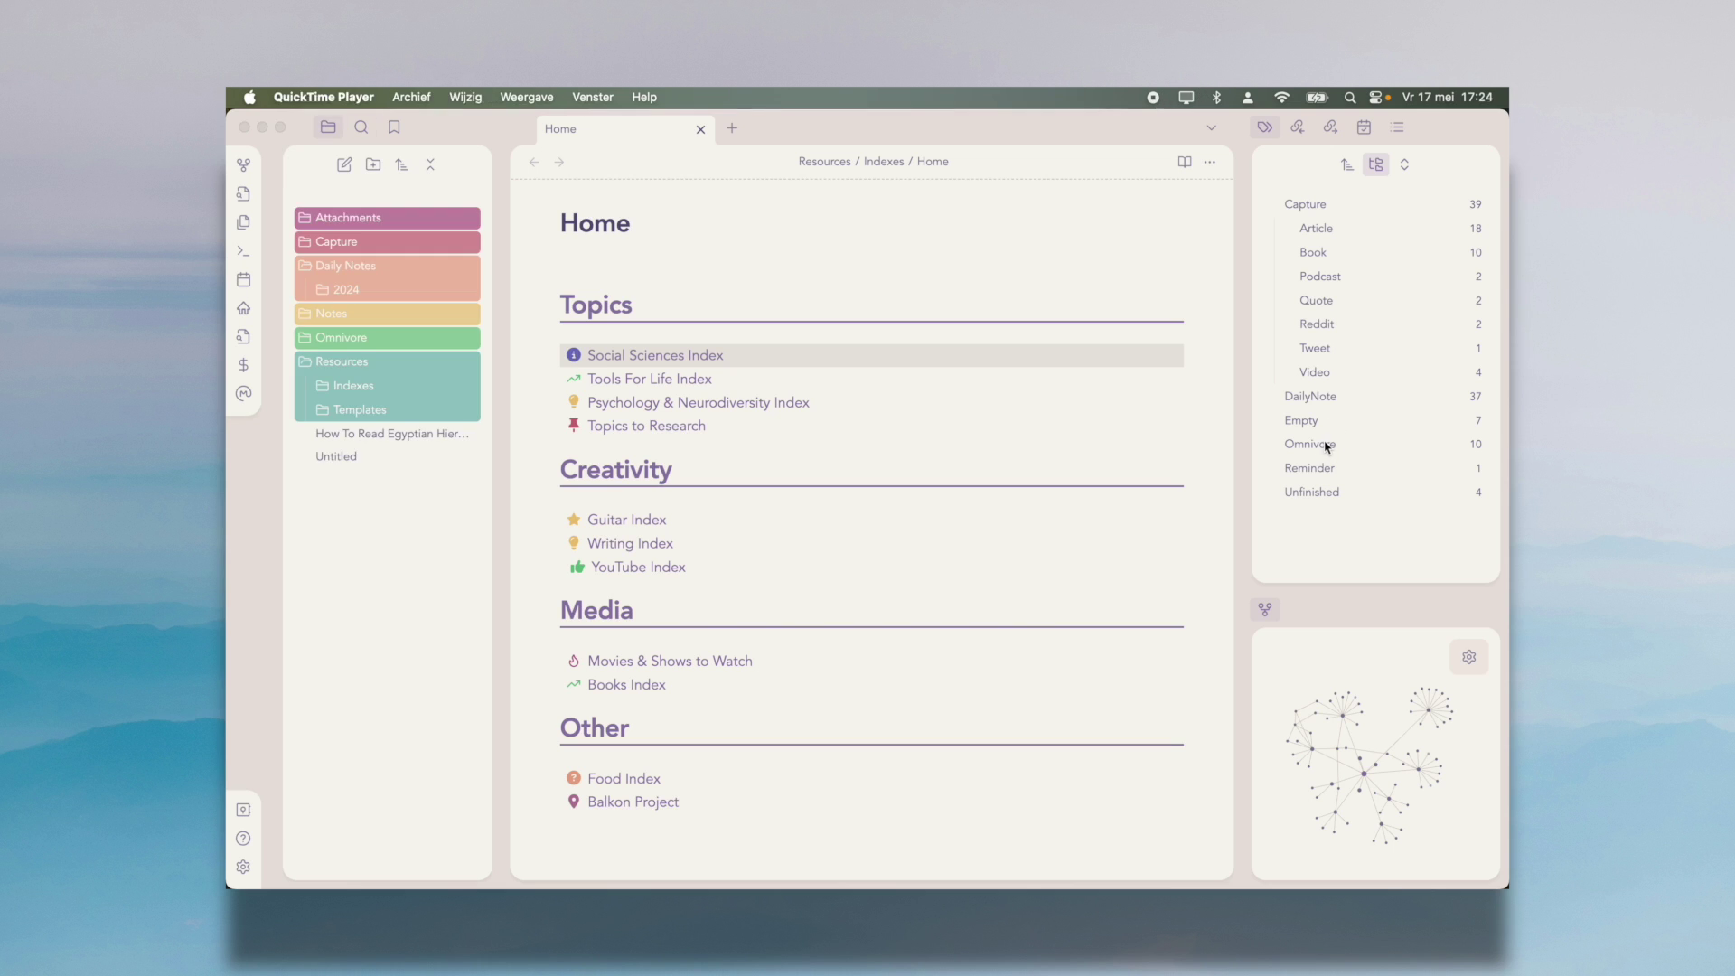
Step: Create a tag page for Omnivore and write 'This is how you create a tag page' on it
click(1327, 447)
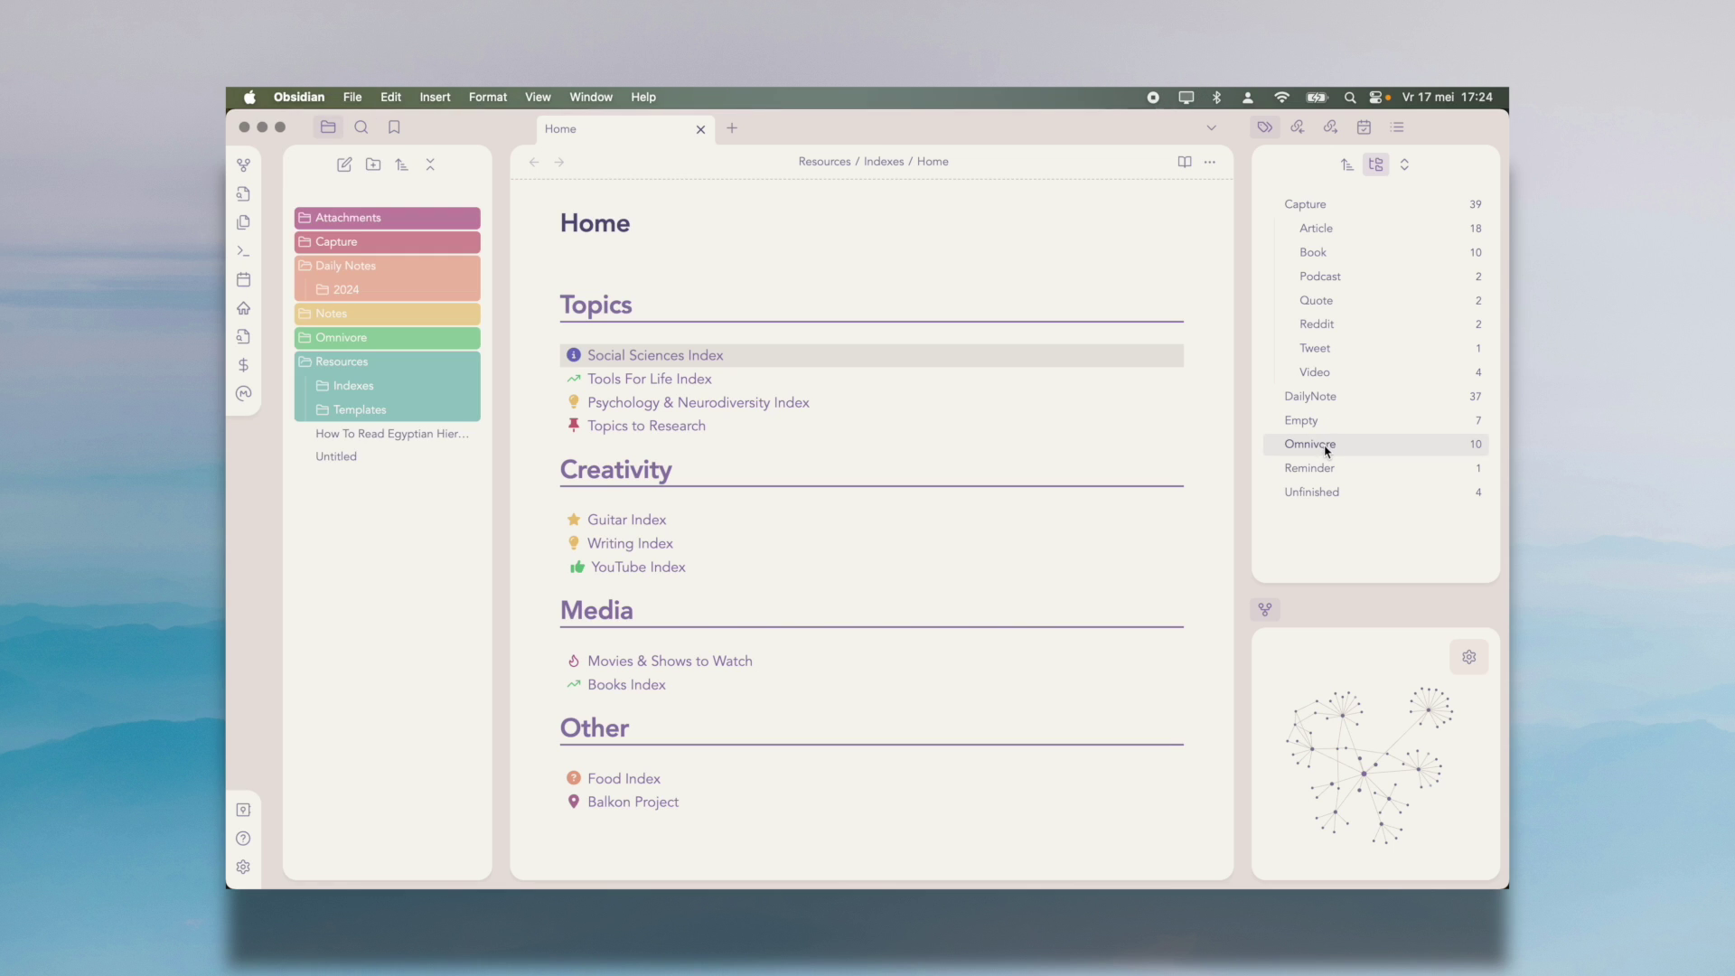
right_click(1327, 447)
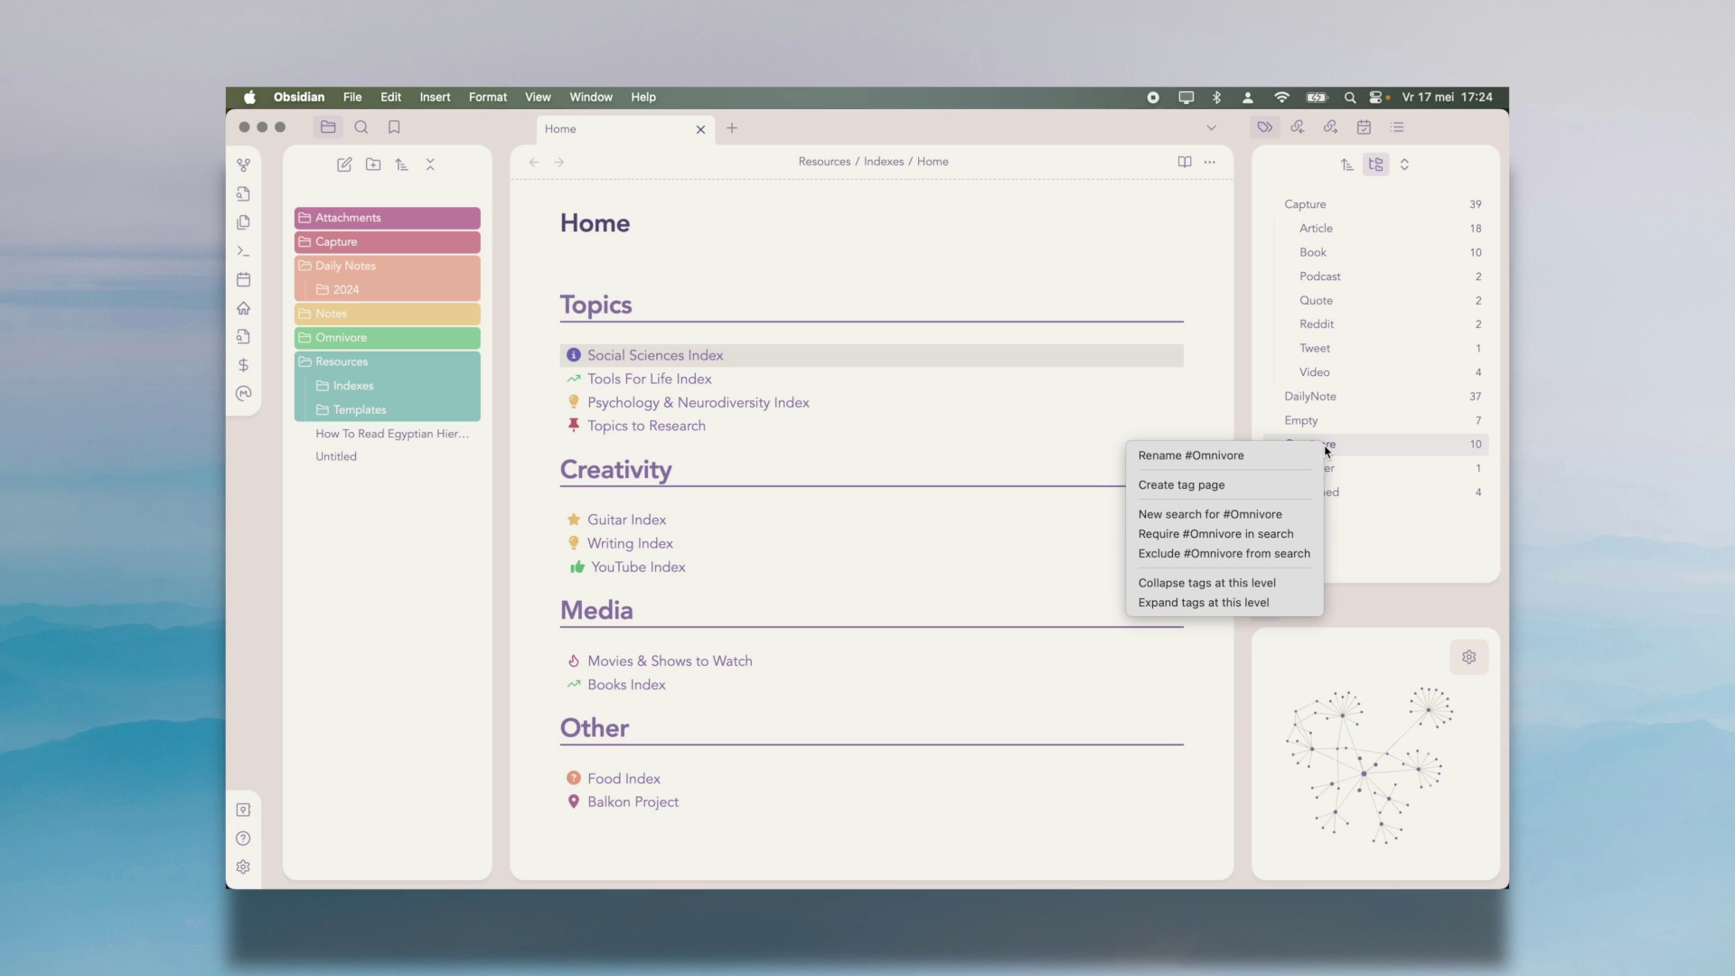
click(1256, 486)
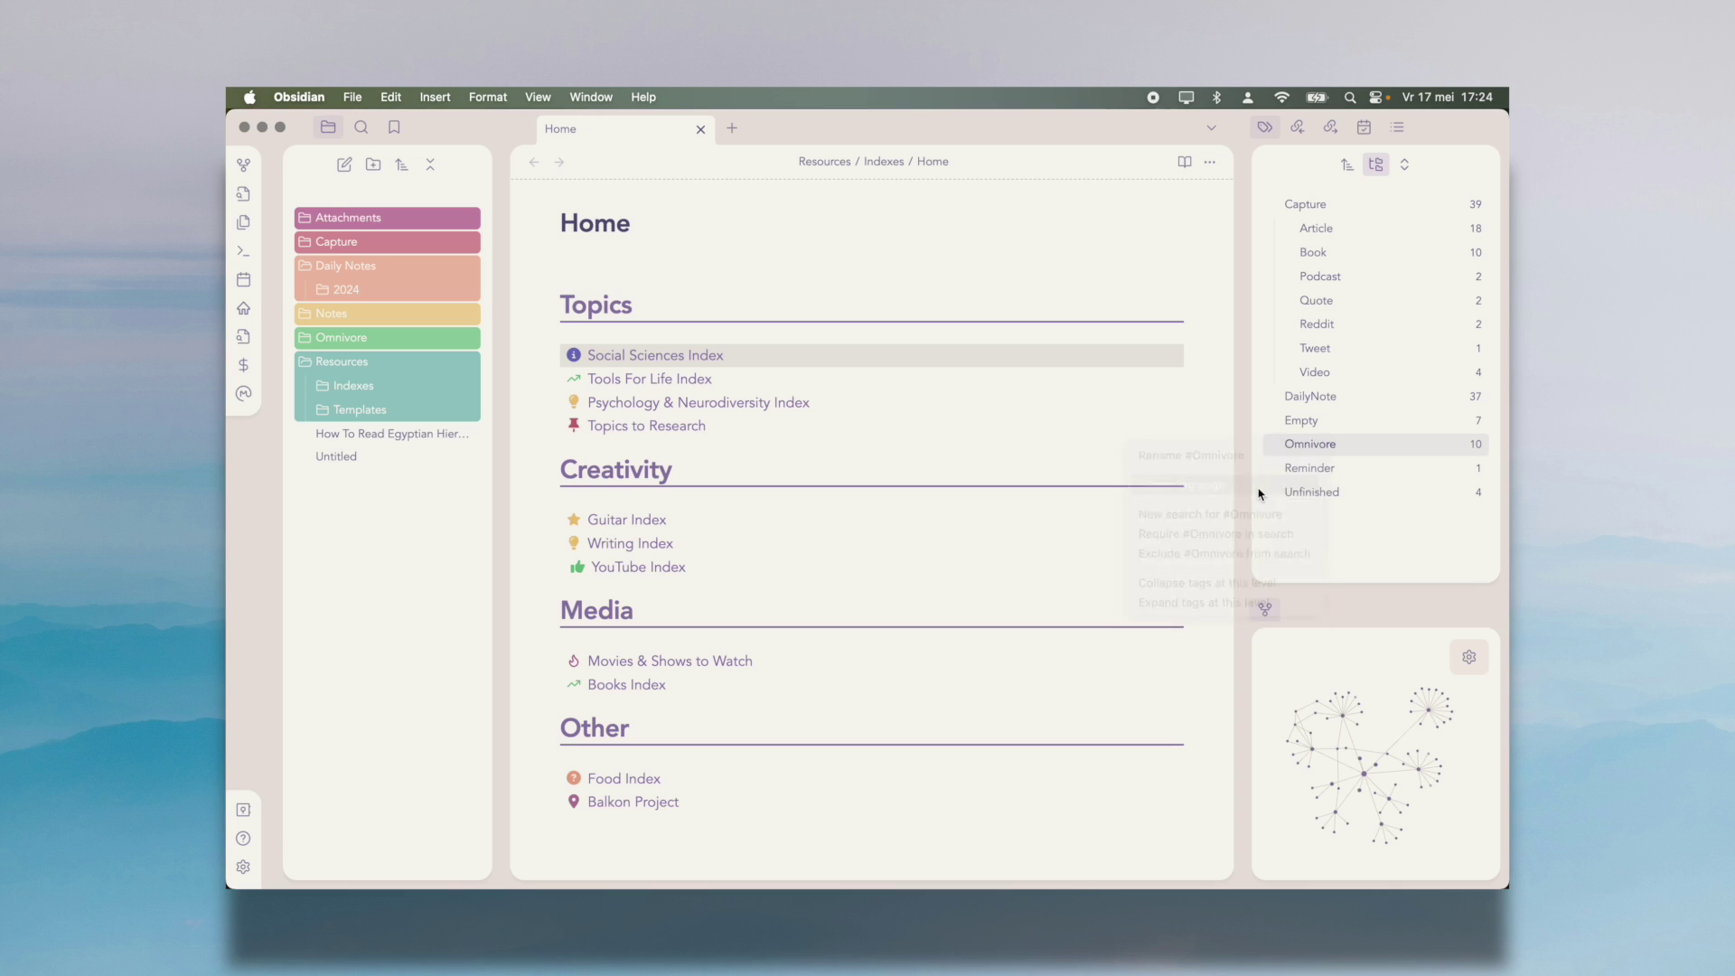
click(741, 274)
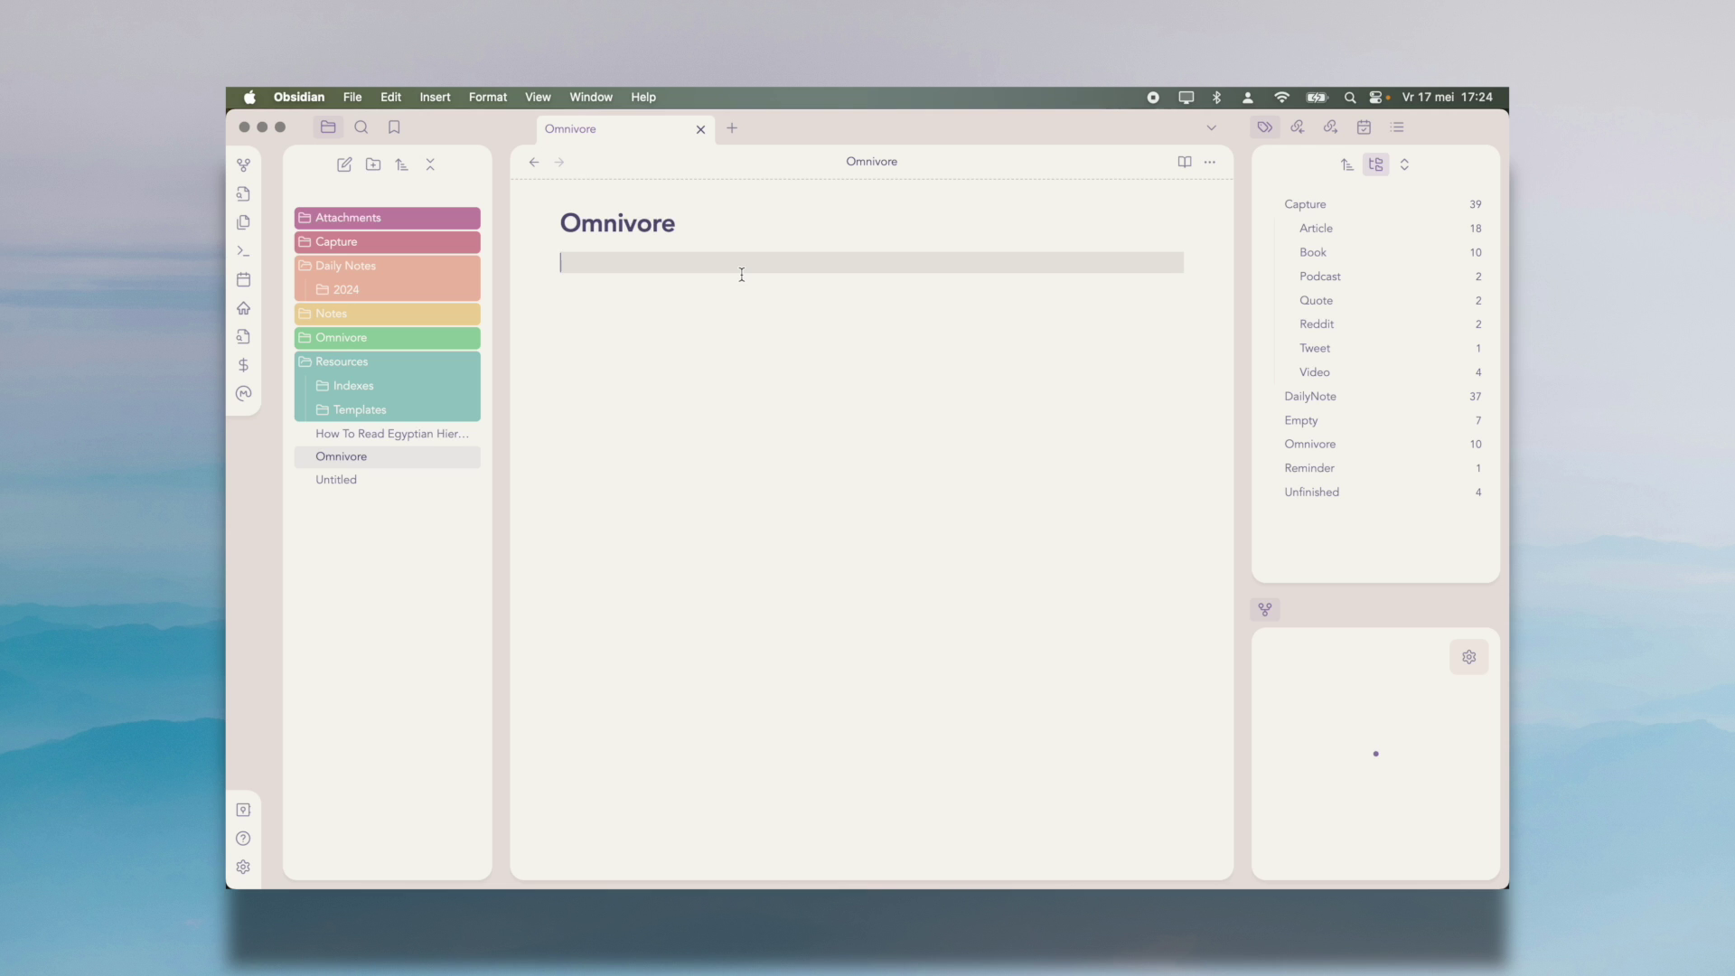
text(This is how you create a tag p)
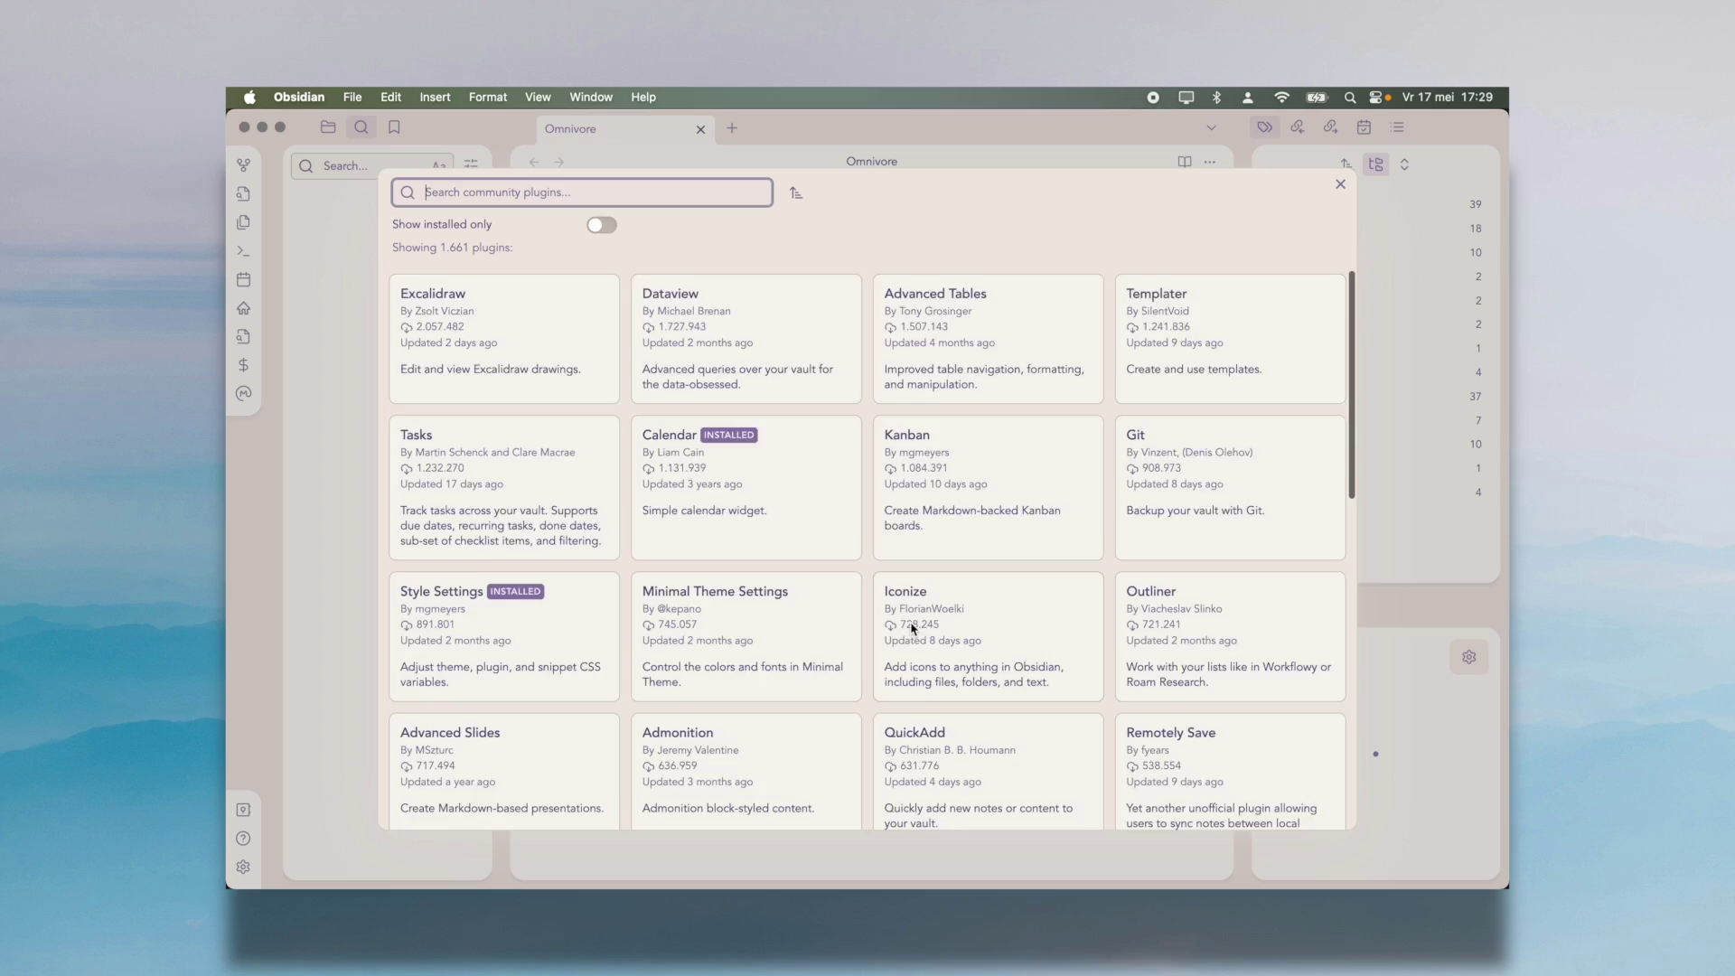
scroll(915, 624, down, 15)
scroll(911, 628, down, 10)
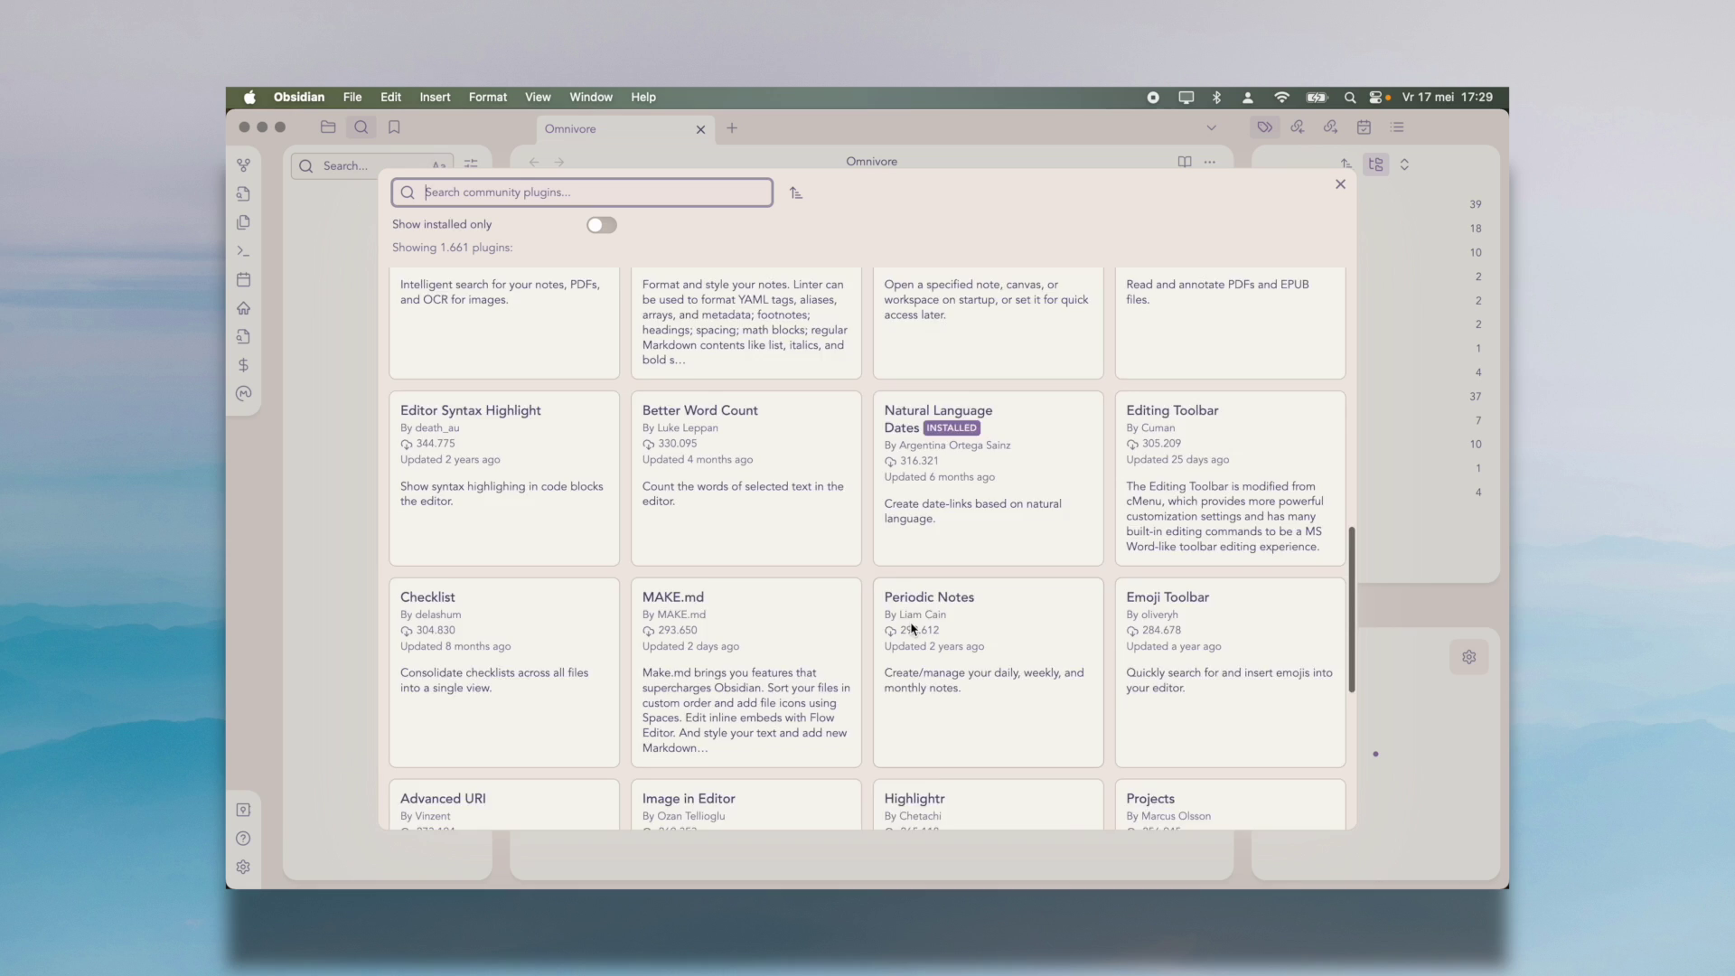
scroll(913, 626, down, 10)
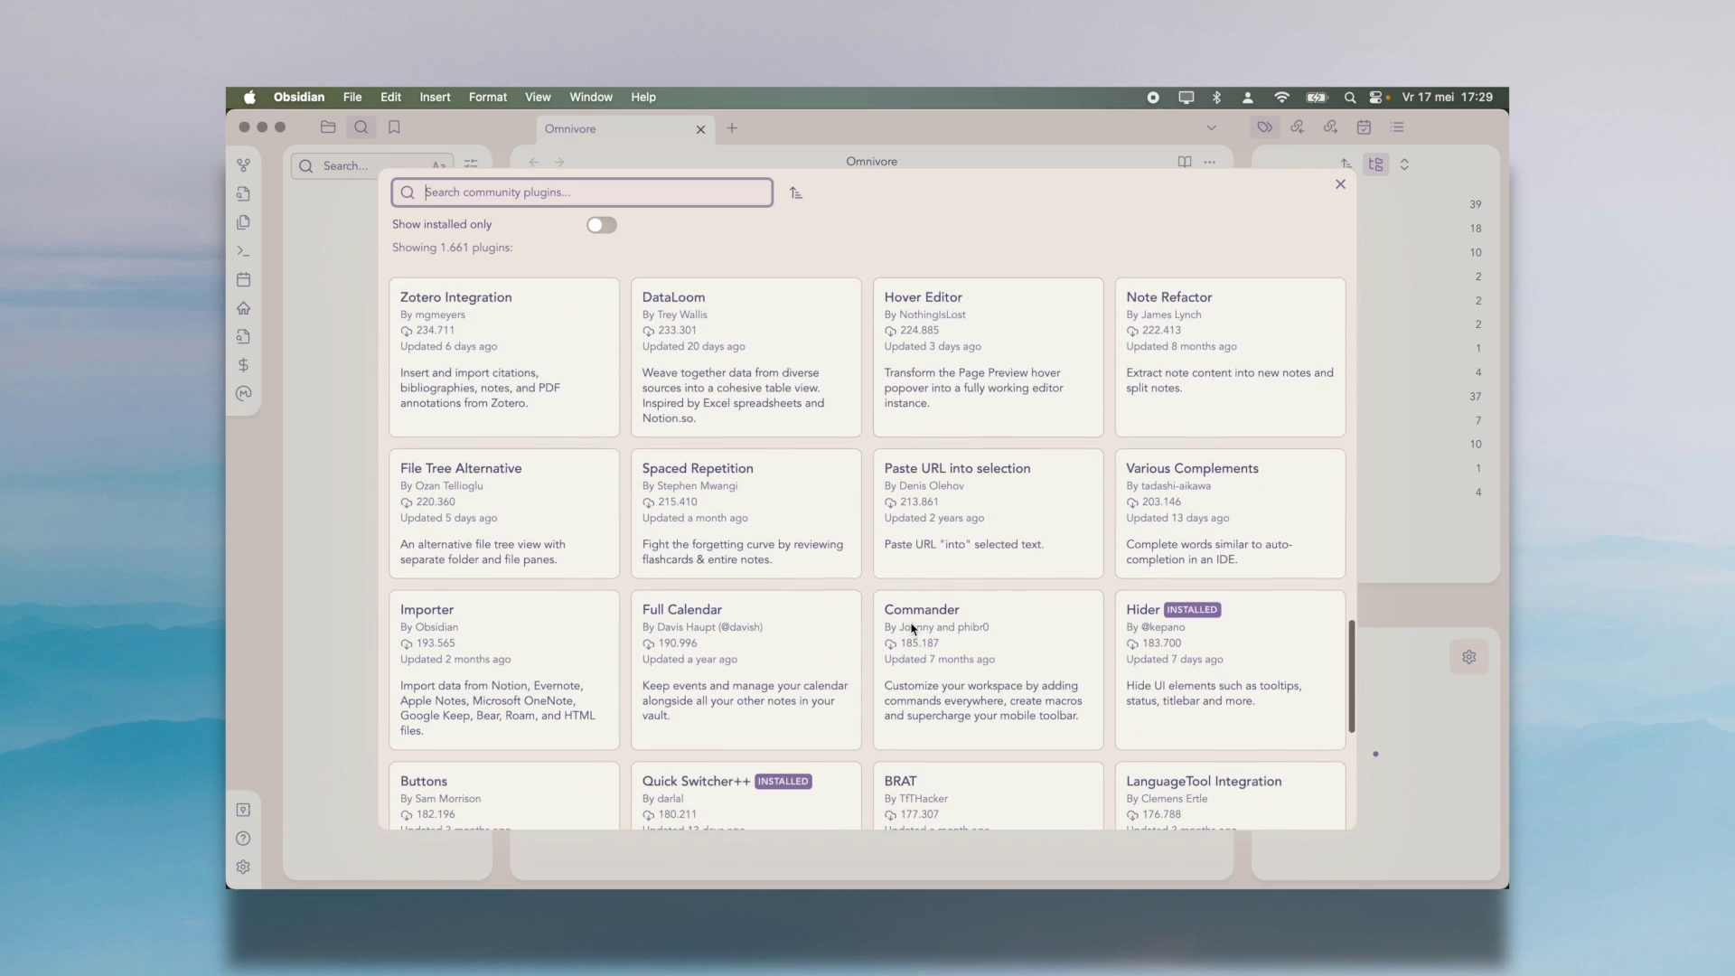
scroll(913, 628, down, 10)
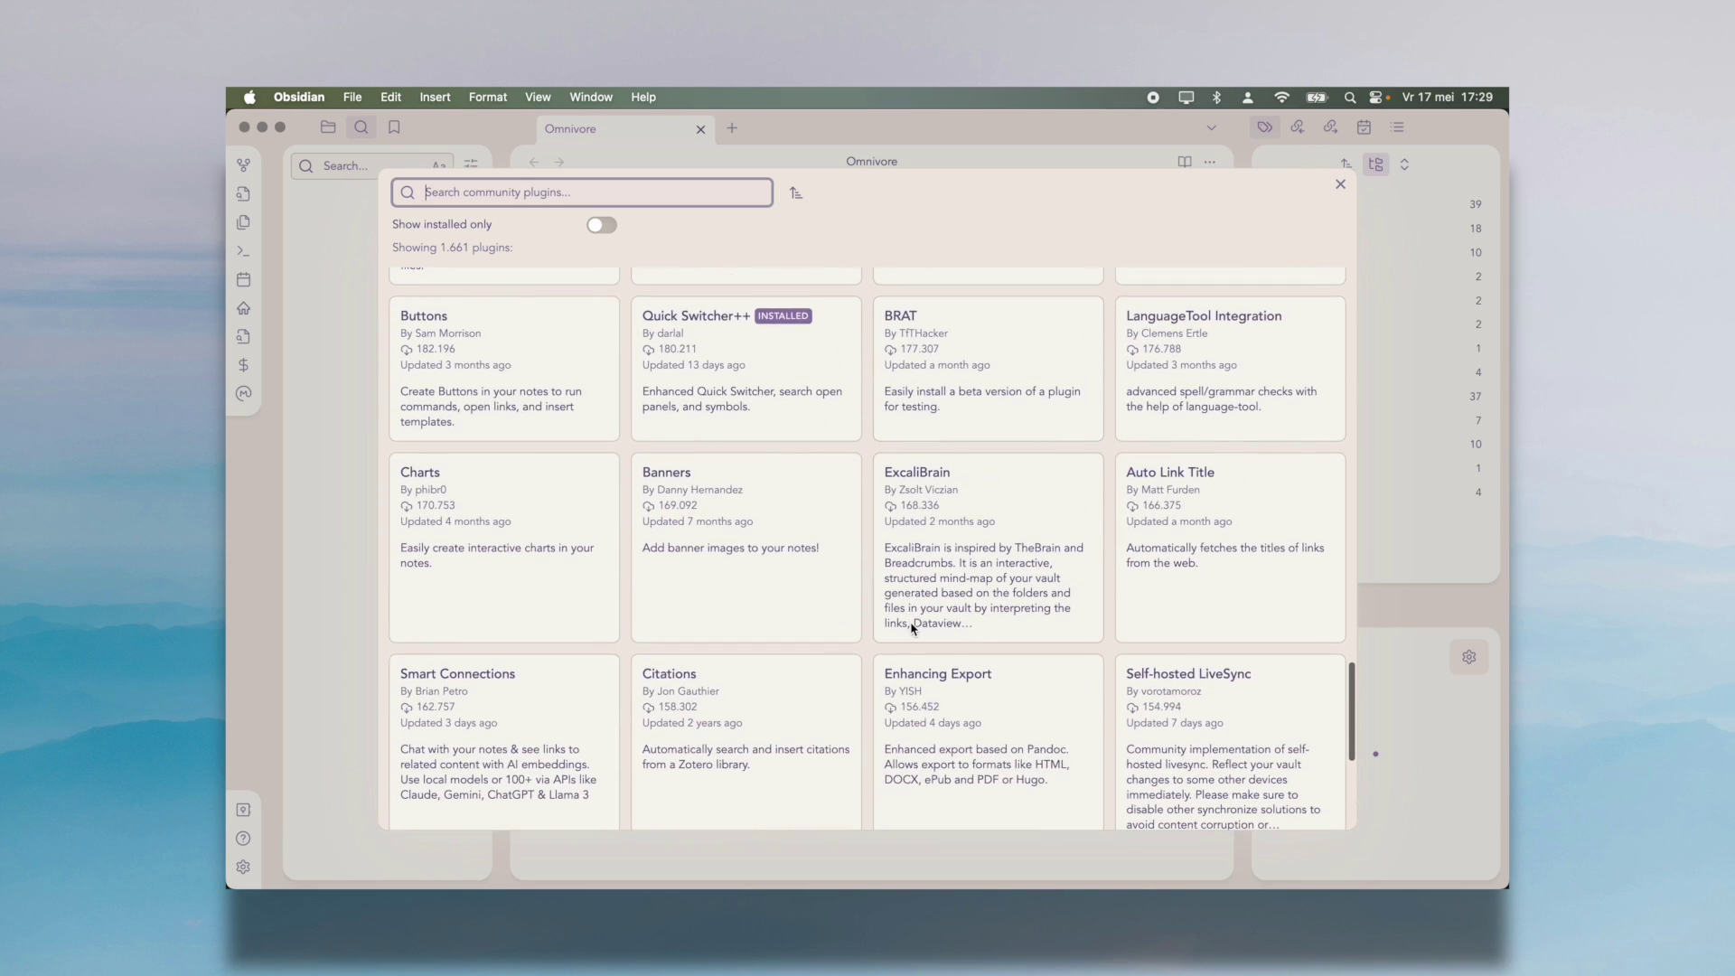
scroll(912, 629, down, 10)
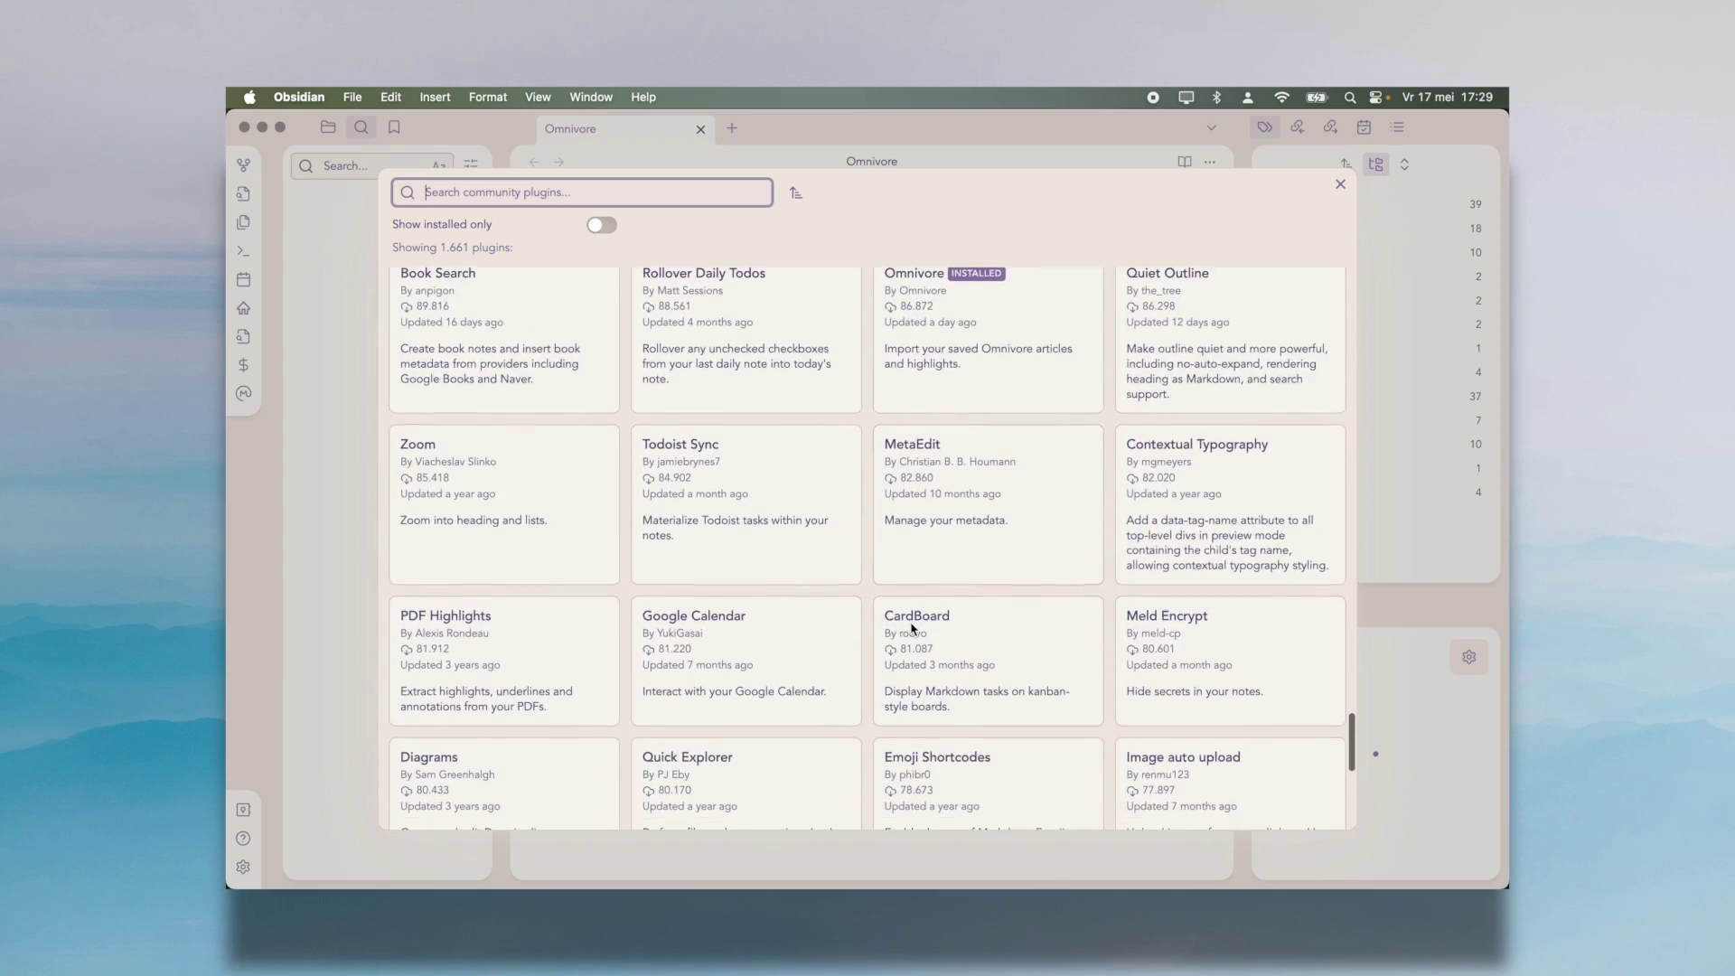
scroll(911, 628, down, 10)
scroll(913, 628, down, 10)
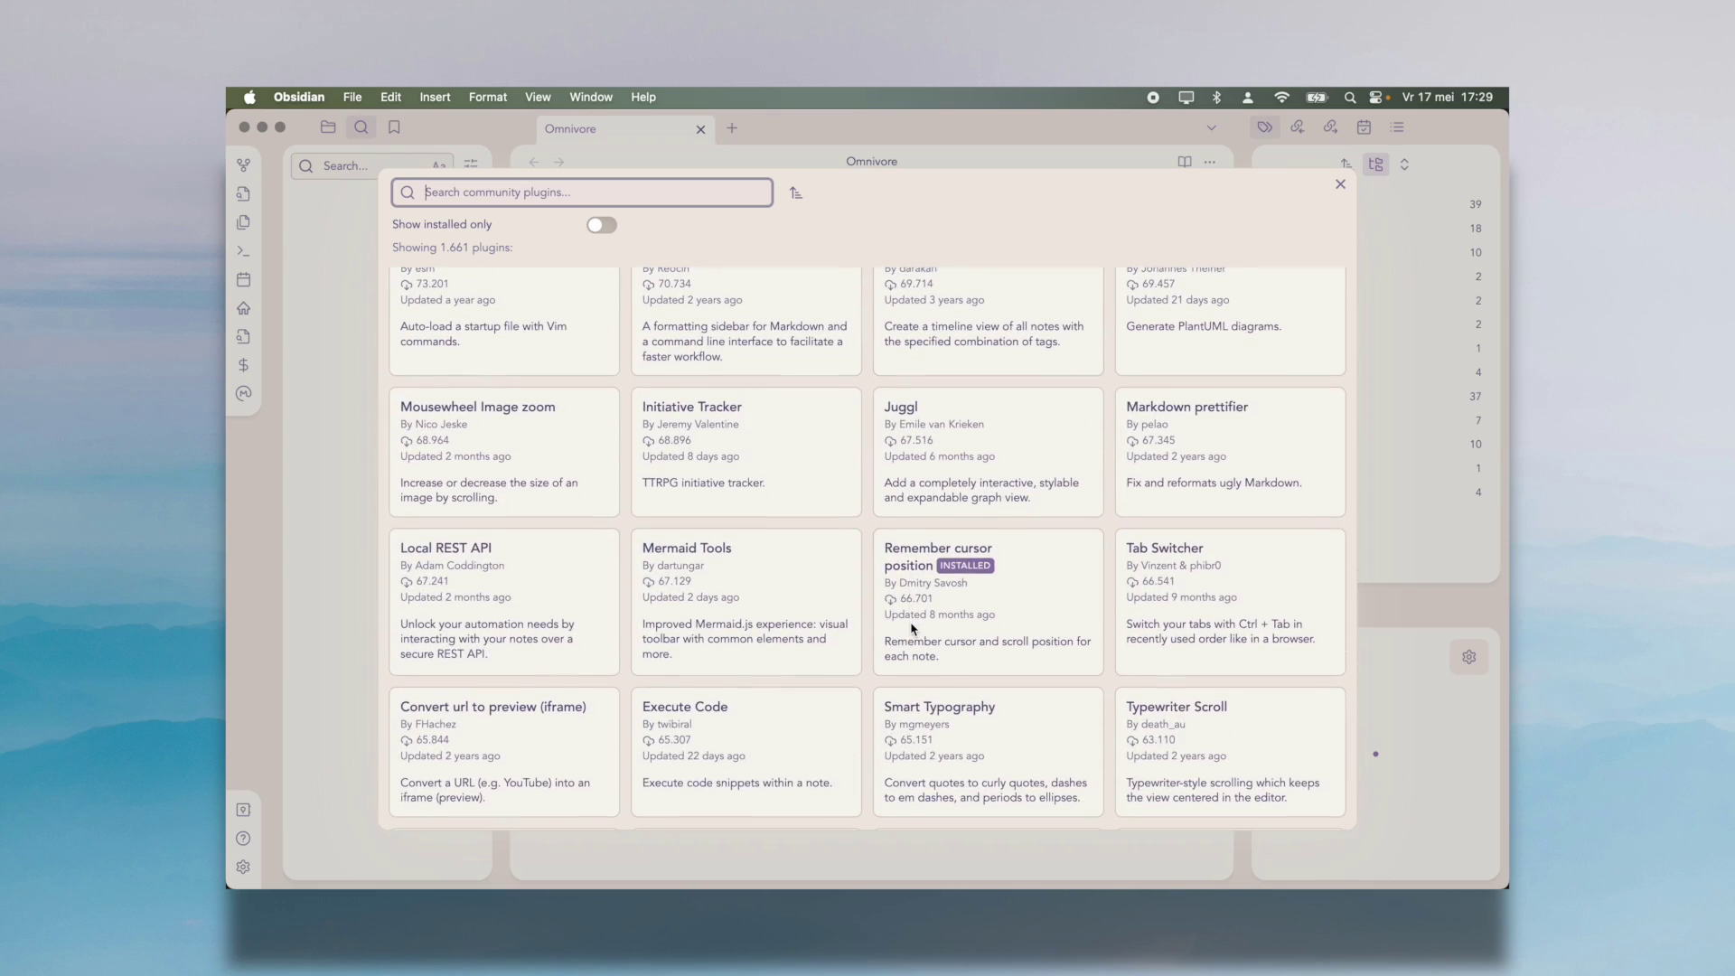
scroll(912, 629, down, 10)
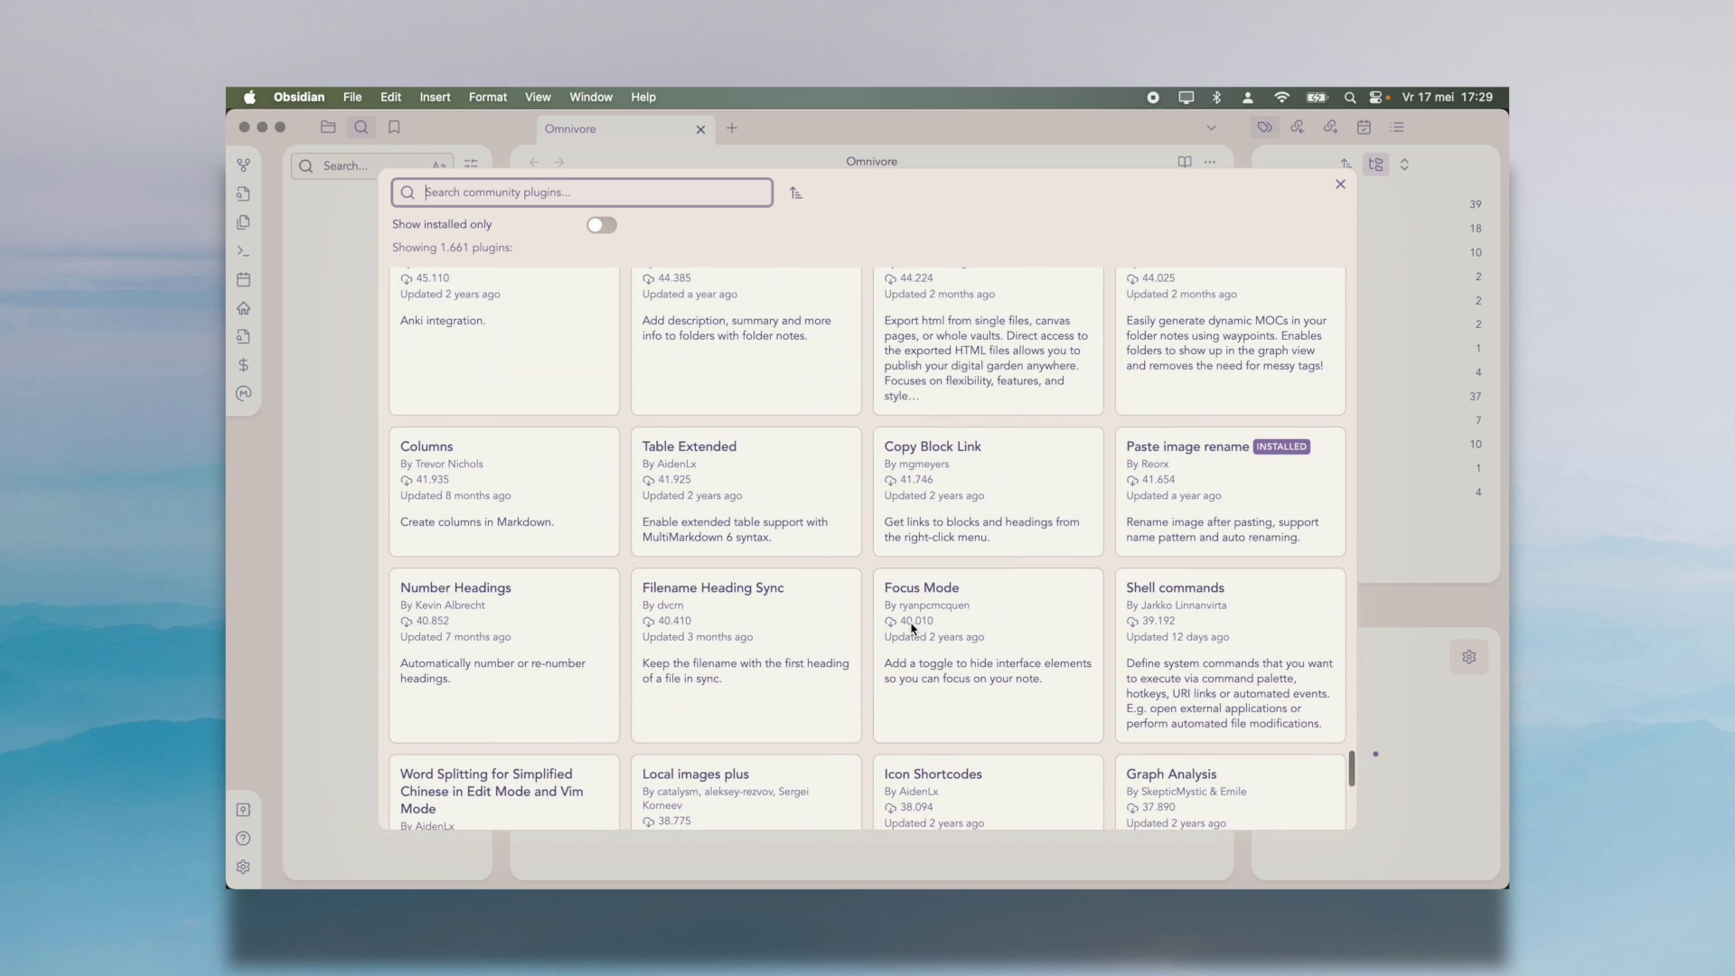
scroll(913, 630, down, 10)
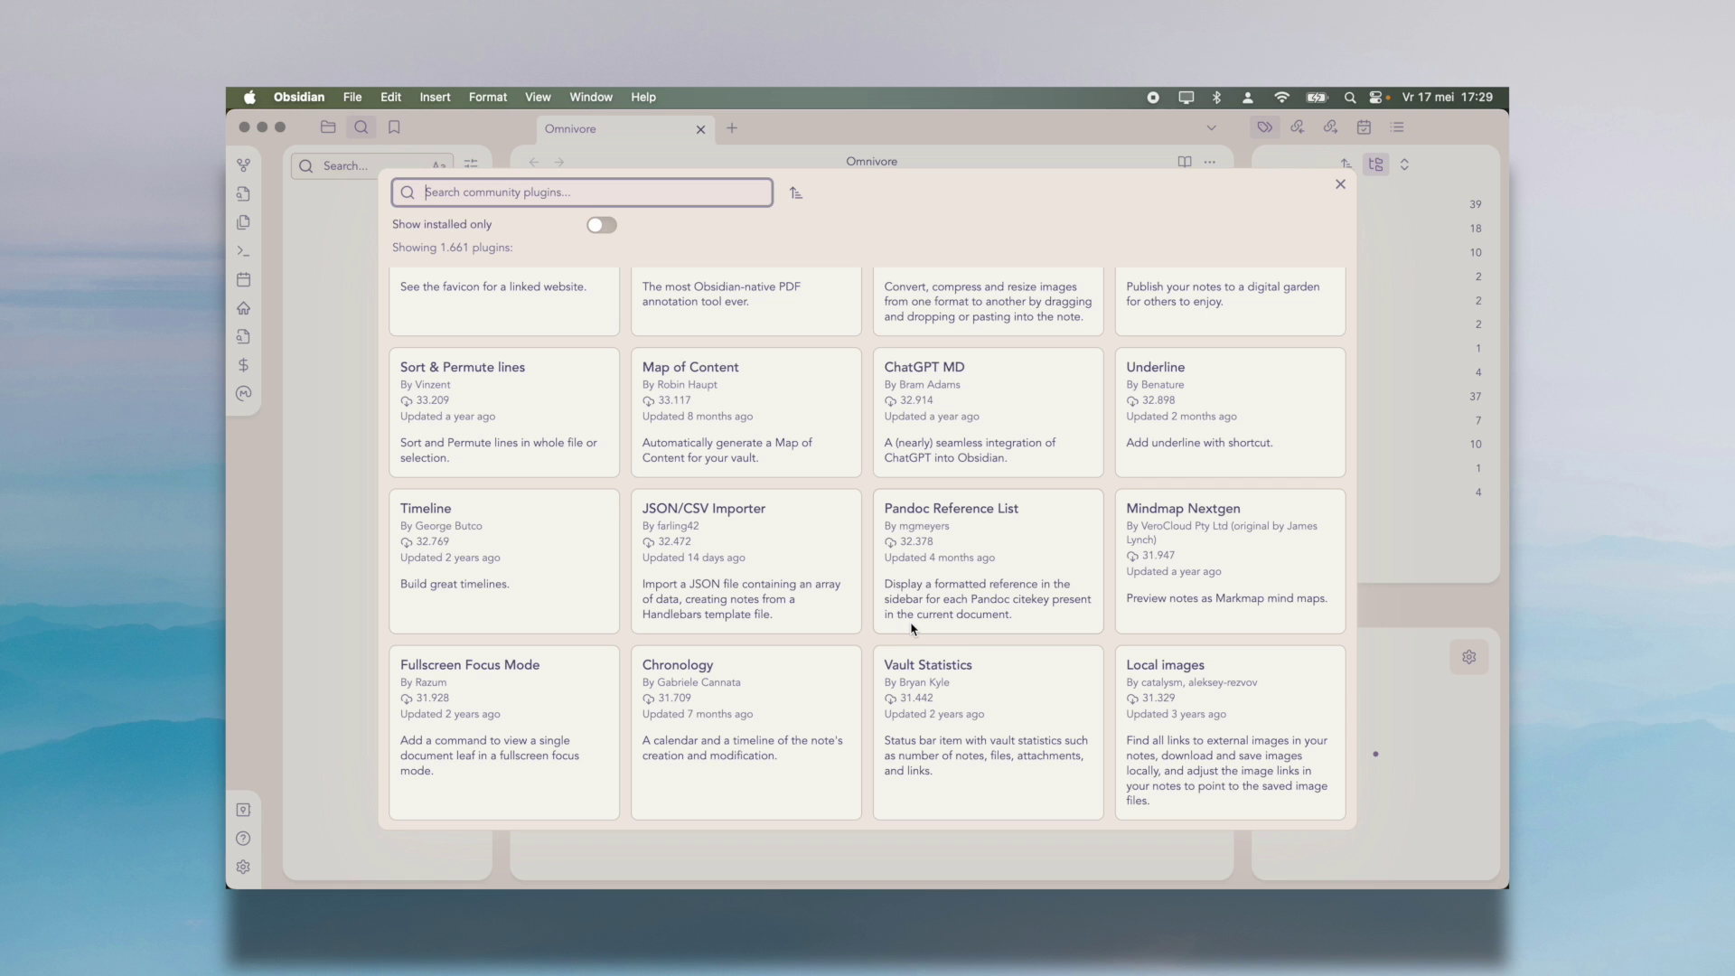
scroll(911, 629, down, 10)
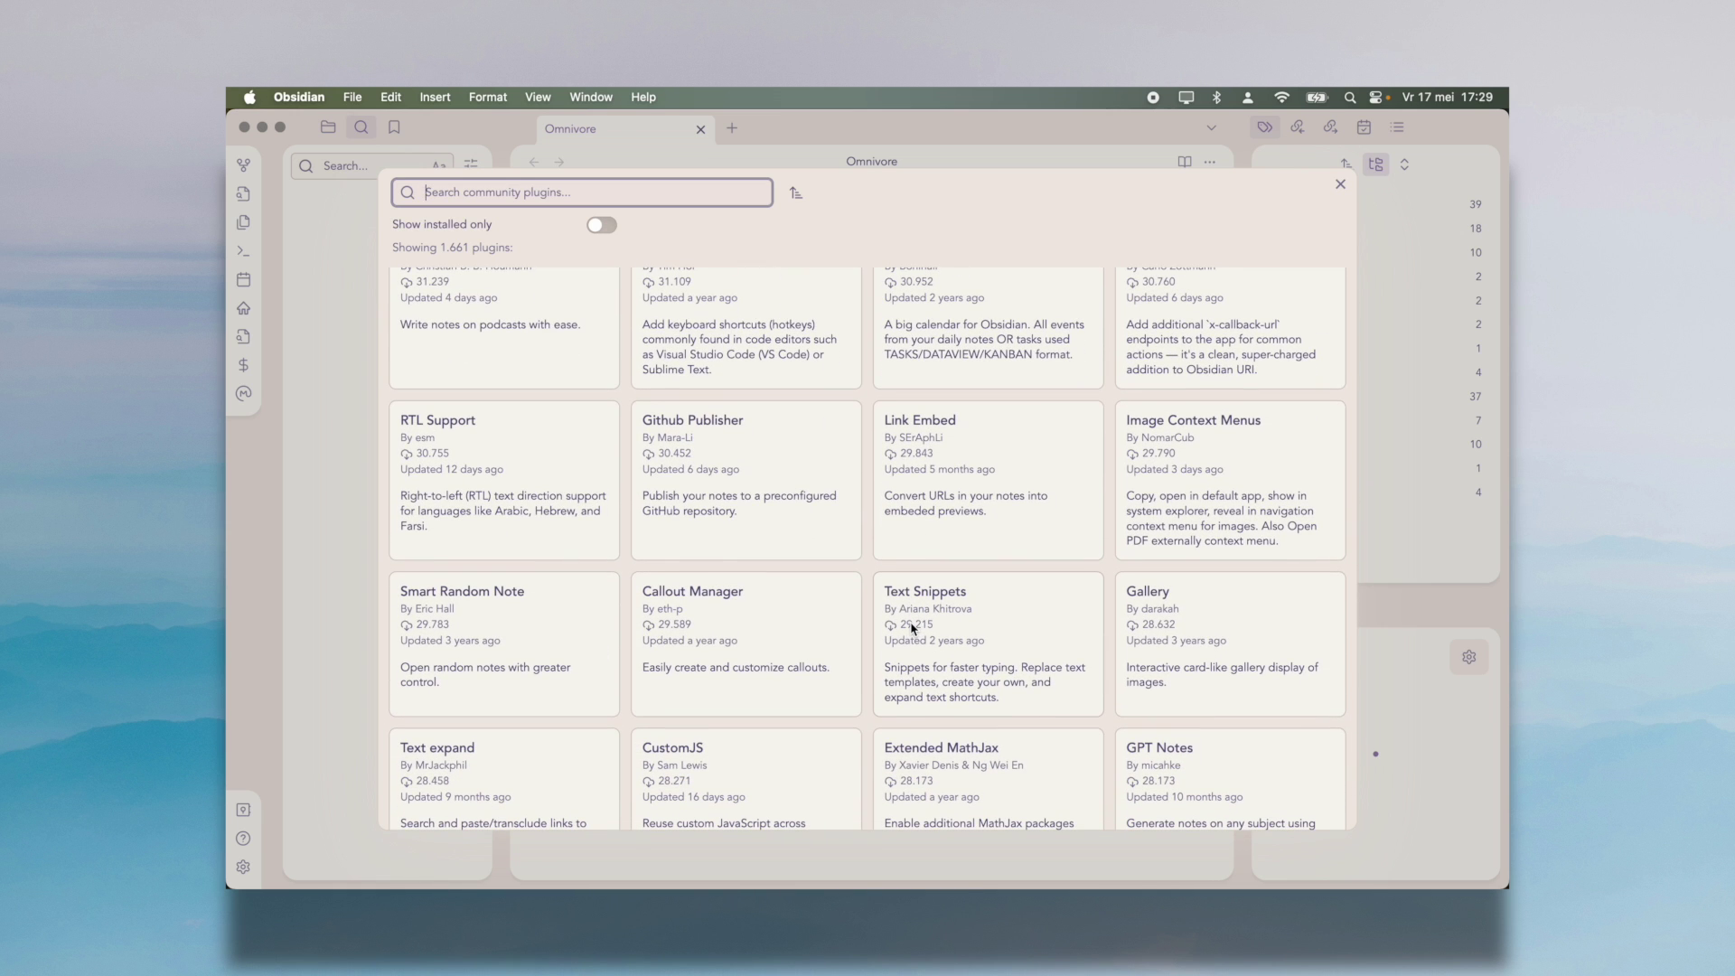
scroll(912, 630, down, 15)
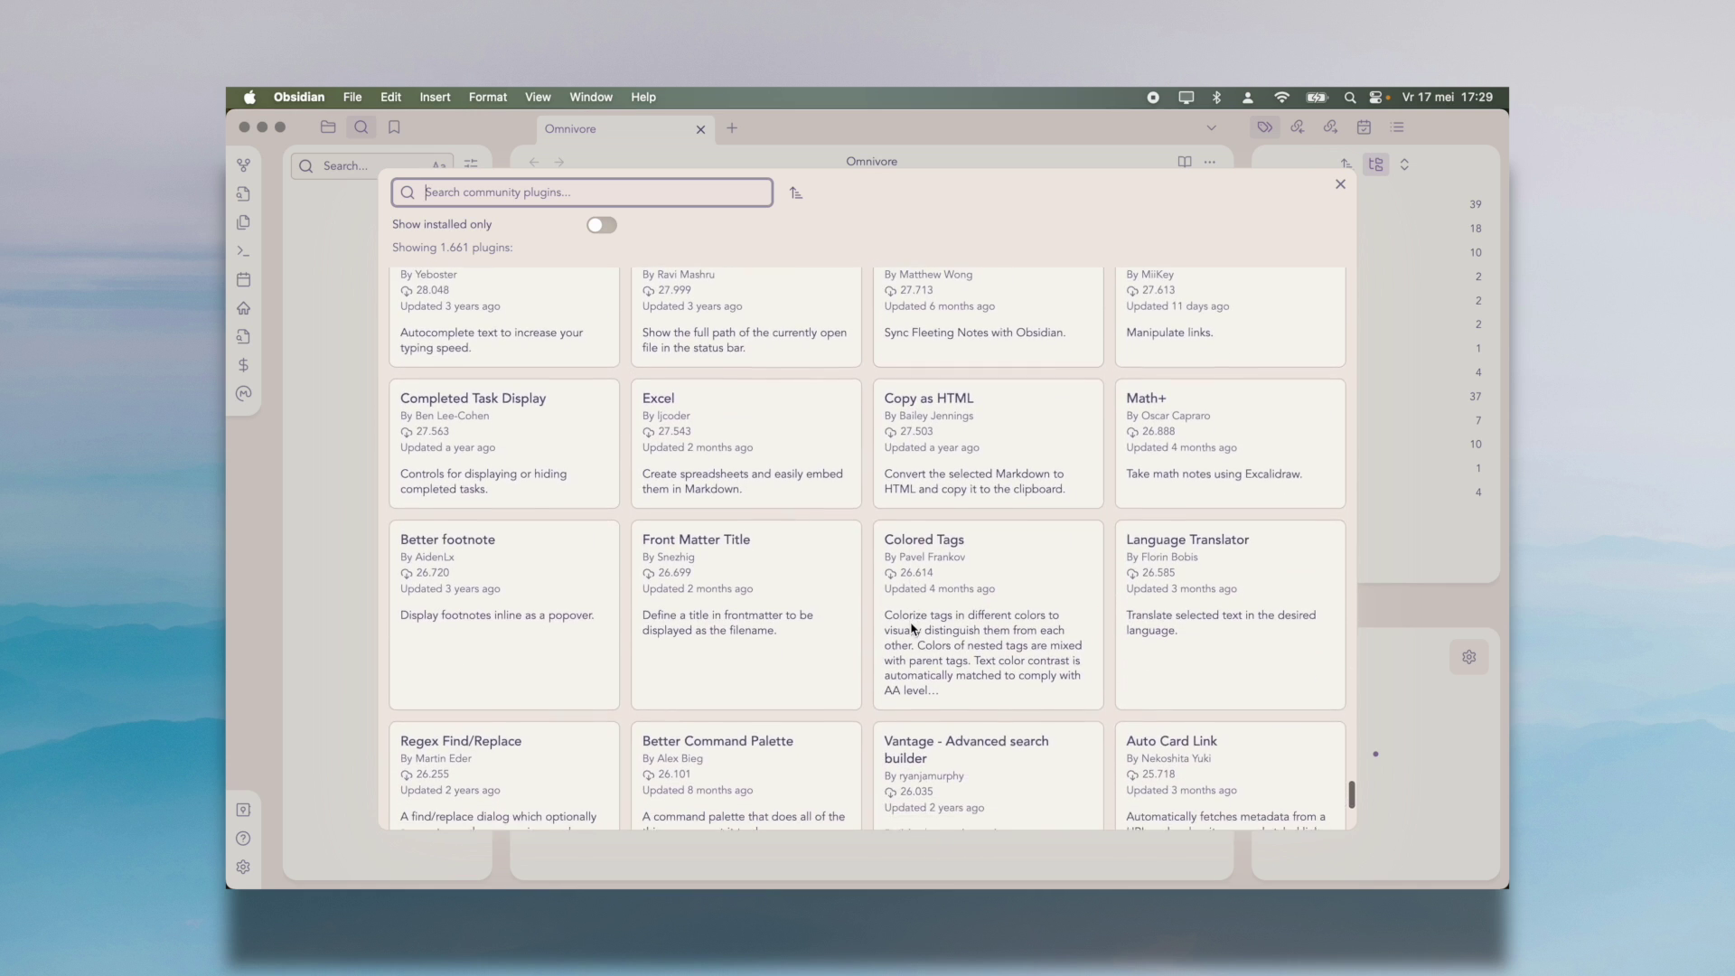